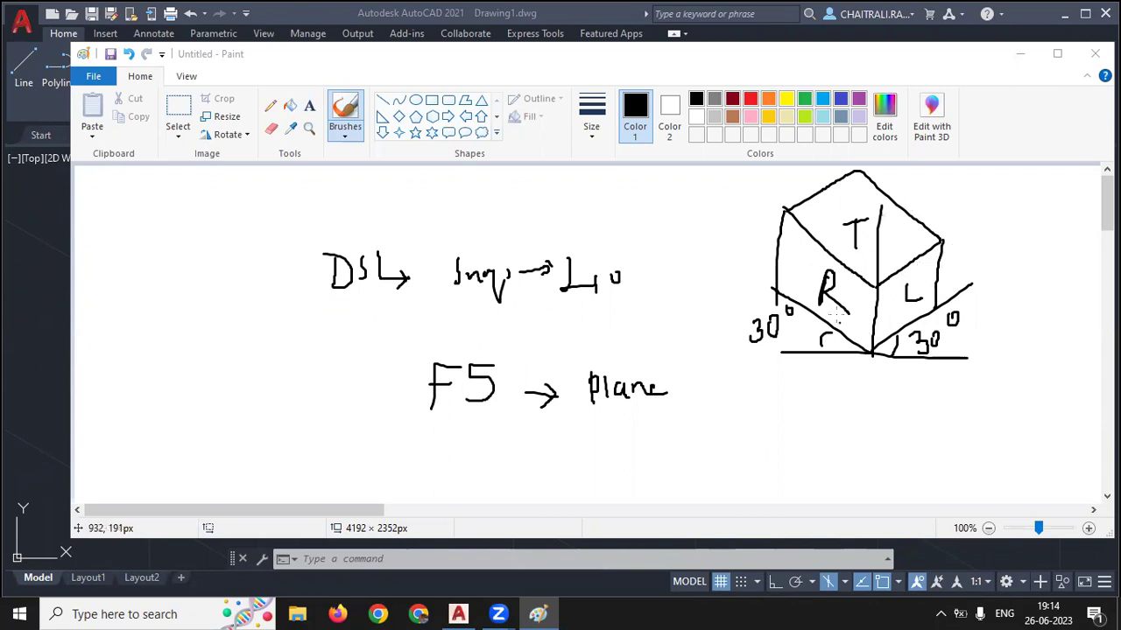
Draw small arrows at the cube sketch's right top corner, top-left corner and bottom-left 30° angle
{"action": "mouse_move", "coordinate": [949, 187]}
{"action": "left_mouse_down"}
{"action": "mouse_move", "coordinate": [929, 207]}
{"action": "mouse_move", "coordinate": [949, 206]}
{"action": "left_mouse_up"}
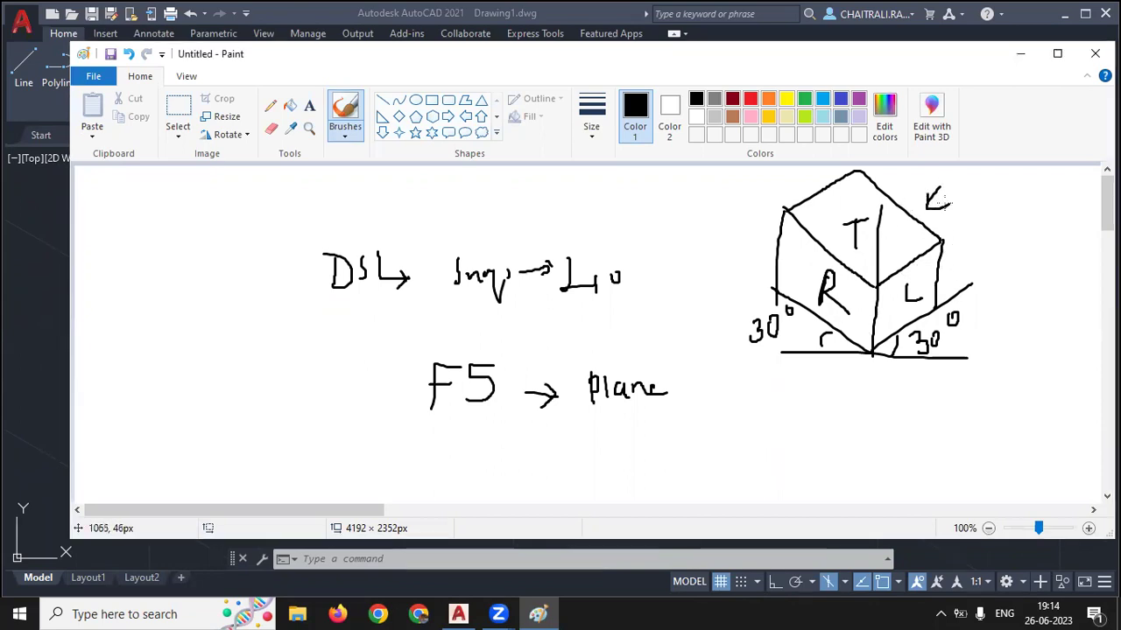
{"action": "left_click_drag", "start_coordinate": [736, 182], "coordinate": [777, 193]}
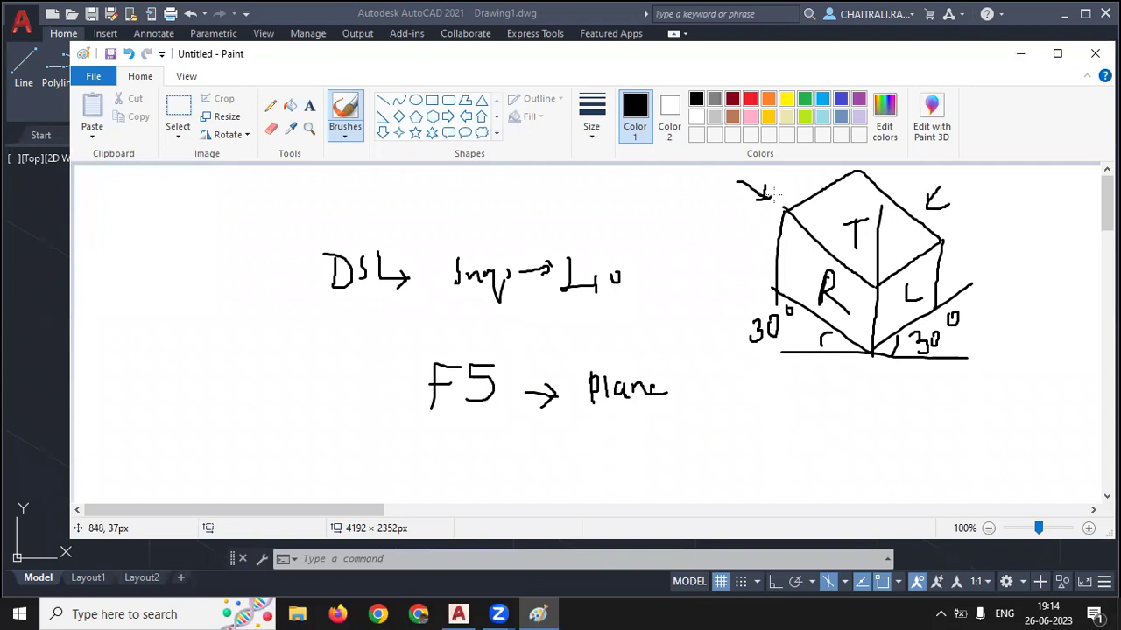
{"action": "mouse_move", "coordinate": [805, 342]}
{"action": "left_mouse_down"}
{"action": "mouse_move", "coordinate": [805, 309]}
{"action": "mouse_move", "coordinate": [812, 321]}
{"action": "left_mouse_up"}
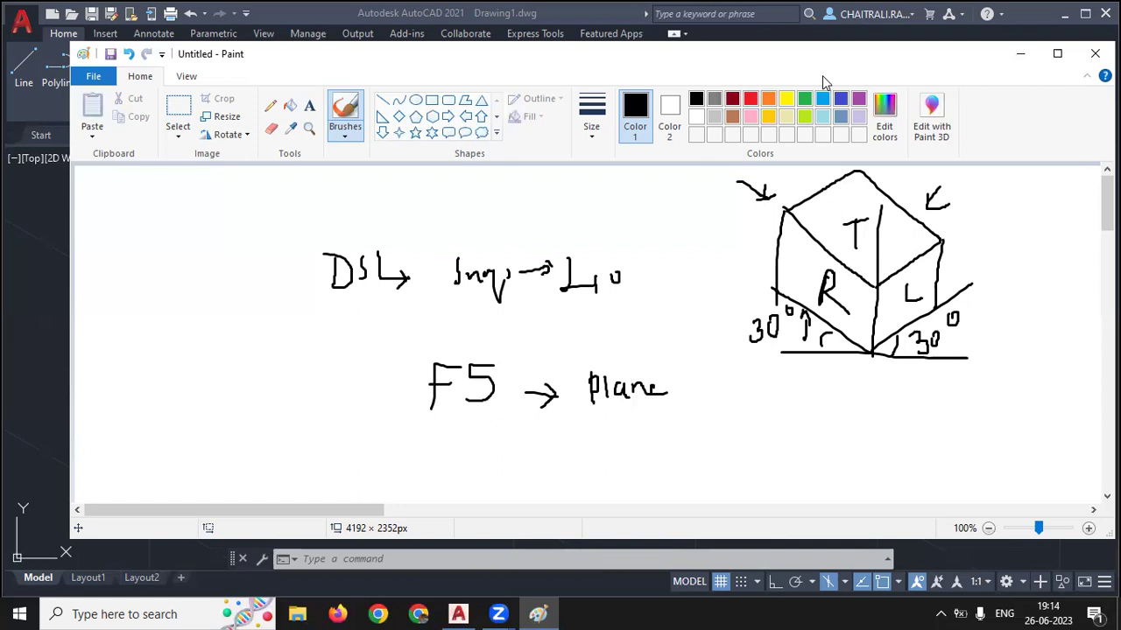
Switch from Paint back to the AutoCAD 2021 window
{"action": "key", "text": "alt+Tab"}
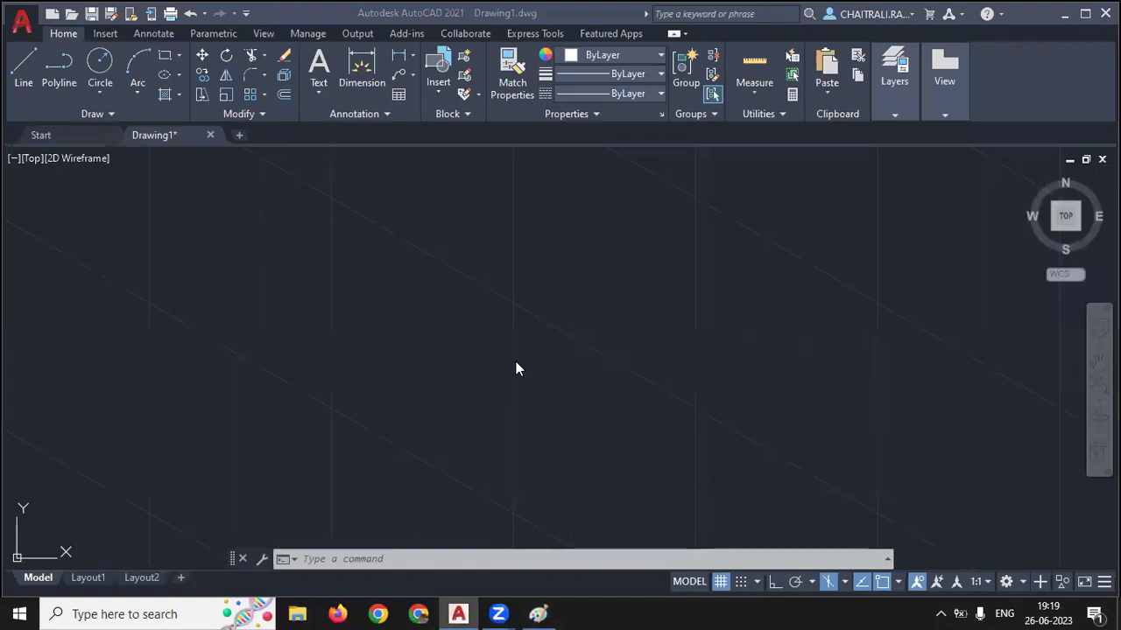
Open and cancel Drafting Settings with DS, then start the LINE command
{"action": "type", "text": "ds"}
{"action": "key", "text": "Return"}
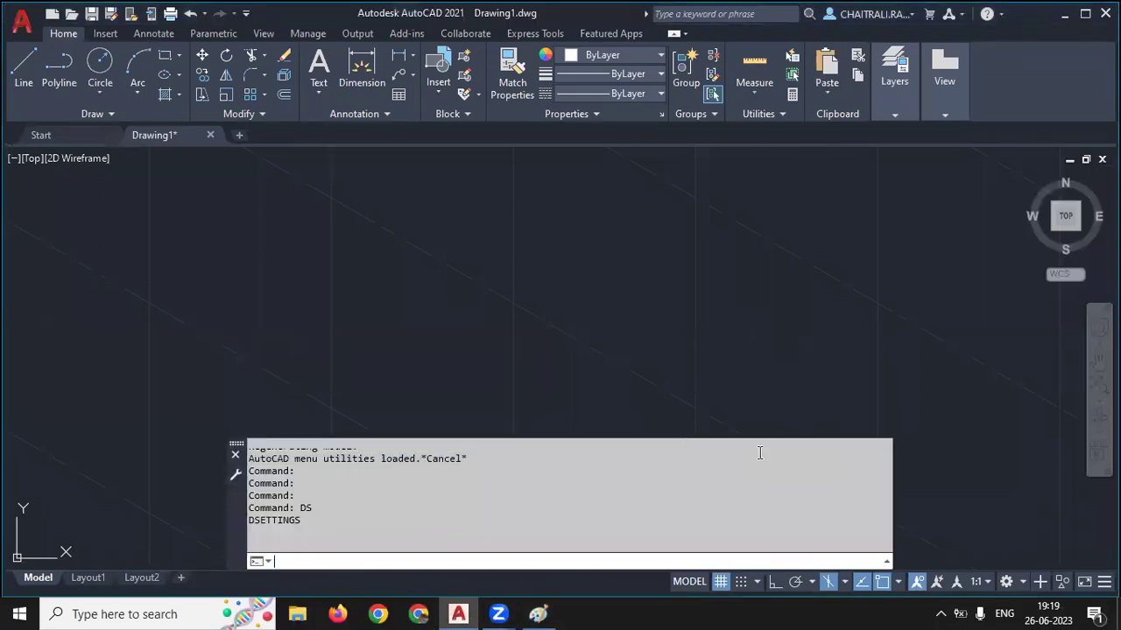
{"action": "key", "text": "Escape"}
{"action": "key", "text": "Escape"}
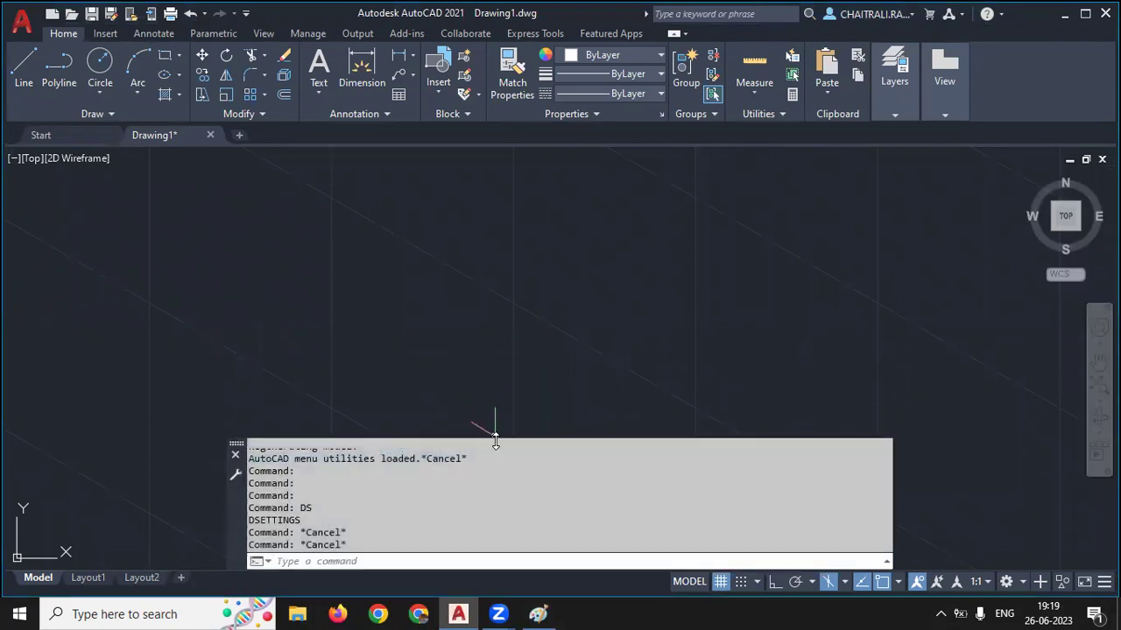
{"action": "type", "text": "l"}
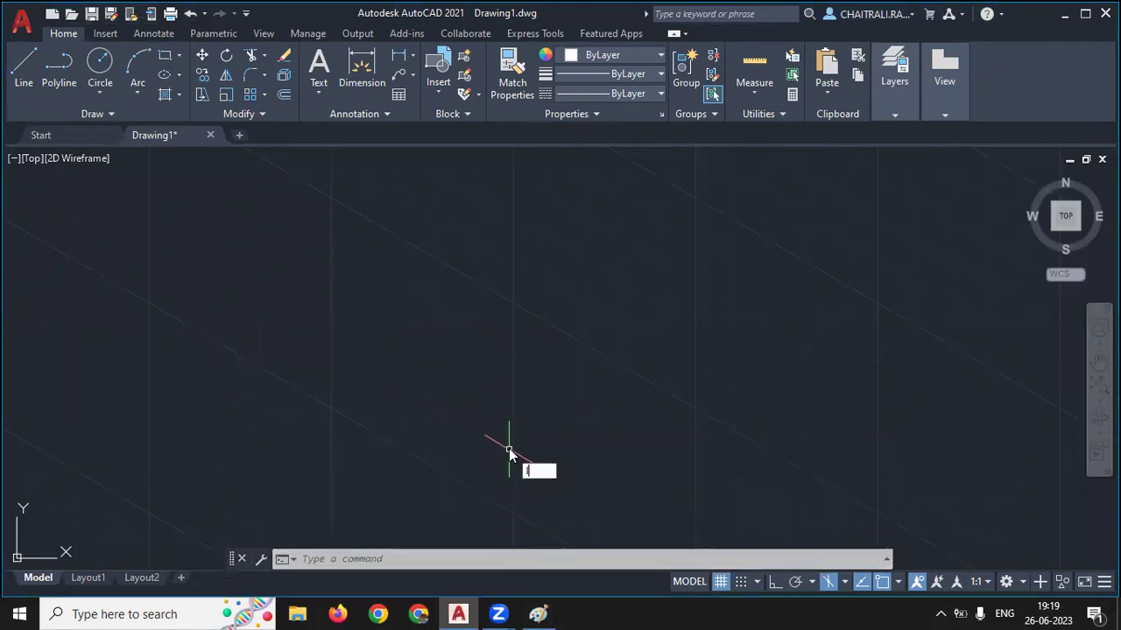
{"action": "key", "text": "Return"}
Pick the face's start point and, with Ortho on, draw the first 100-unit edge at 150°
{"action": "left_click", "coordinate": [488, 402]}
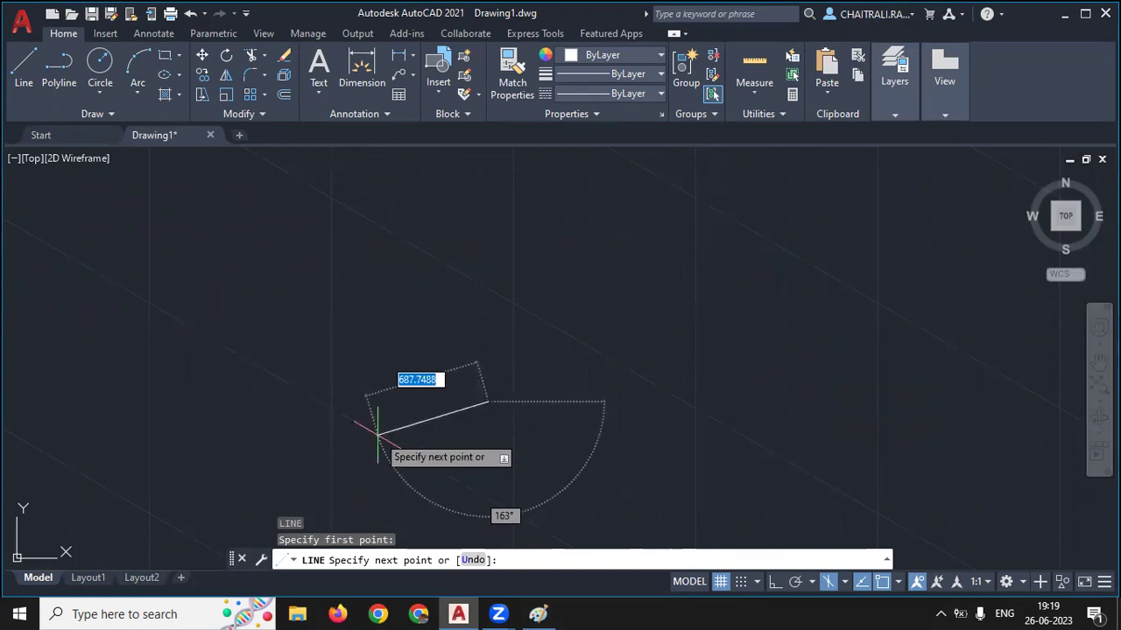
{"action": "scroll", "coordinate": [378, 434], "scroll_direction": "up", "scroll_amount": 2}
{"action": "key", "text": "F8"}
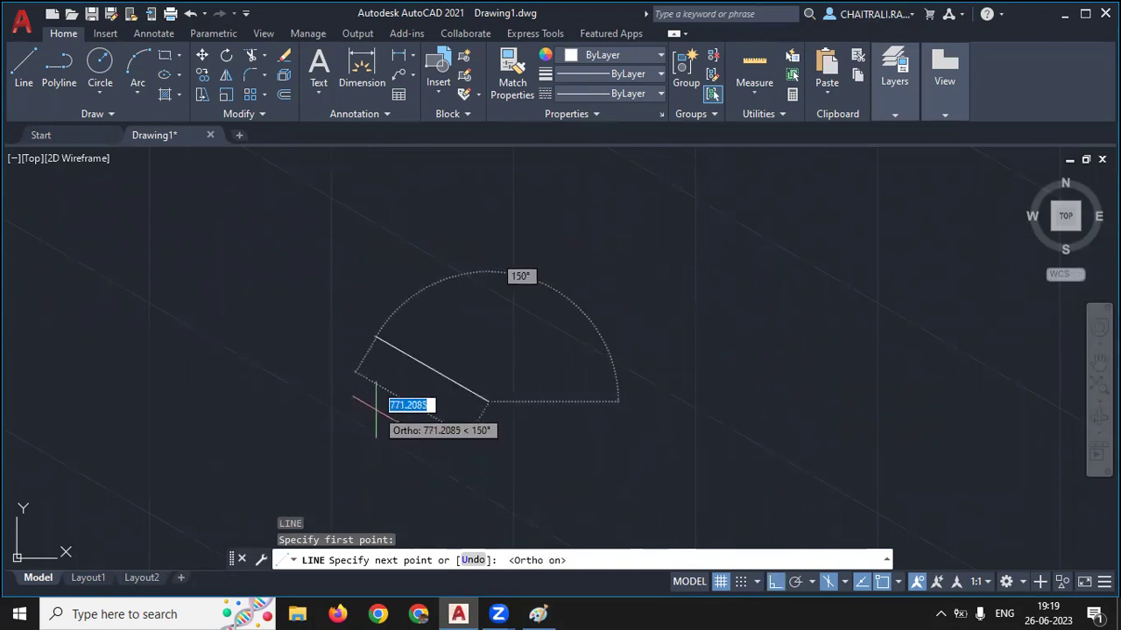
{"action": "scroll", "coordinate": [450, 376], "scroll_direction": "up", "scroll_amount": 1}
{"action": "scroll", "coordinate": [463, 300], "scroll_direction": "up", "scroll_amount": 3}
{"action": "scroll", "coordinate": [415, 318], "scroll_direction": "down", "scroll_amount": 3}
{"action": "scroll", "coordinate": [468, 346], "scroll_direction": "down", "scroll_amount": 1}
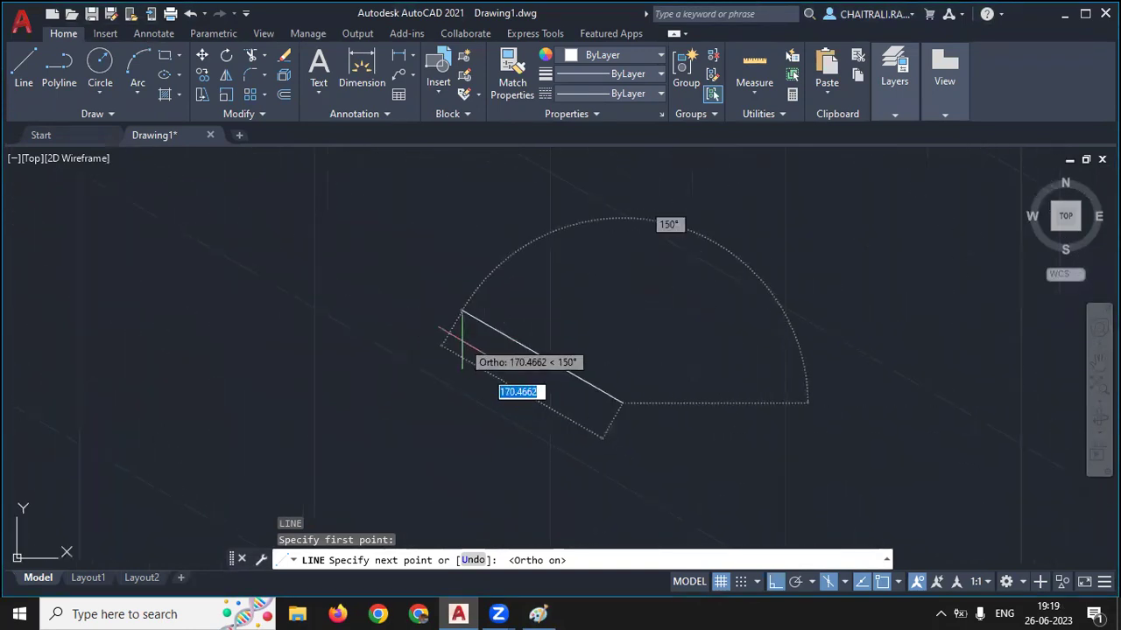
{"action": "type", "text": "100"}
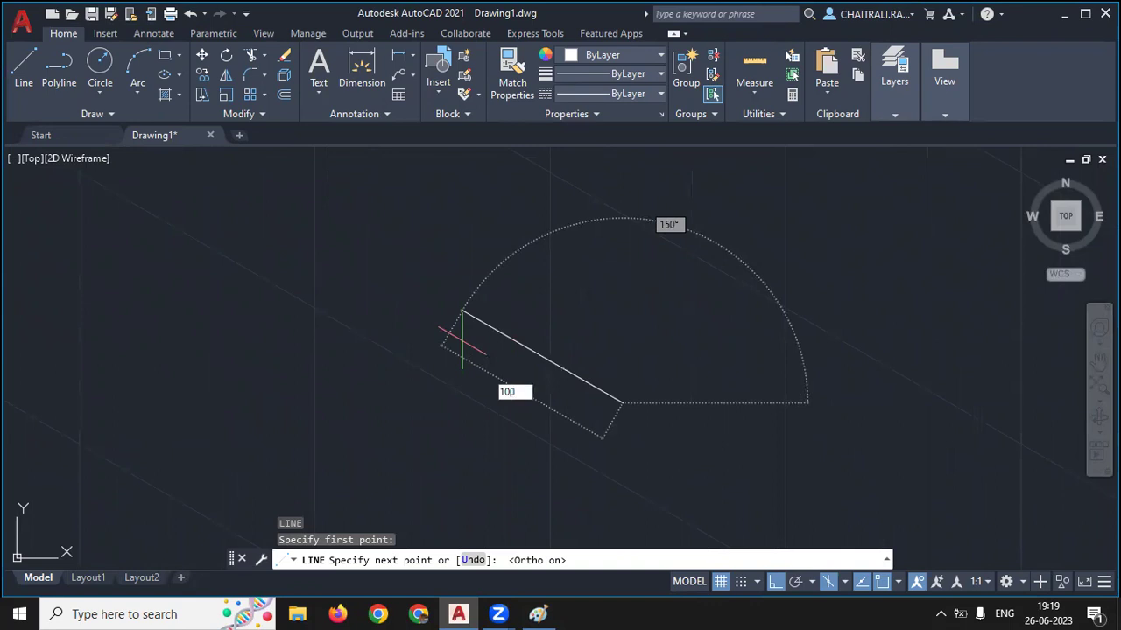
{"action": "key", "text": "Return"}
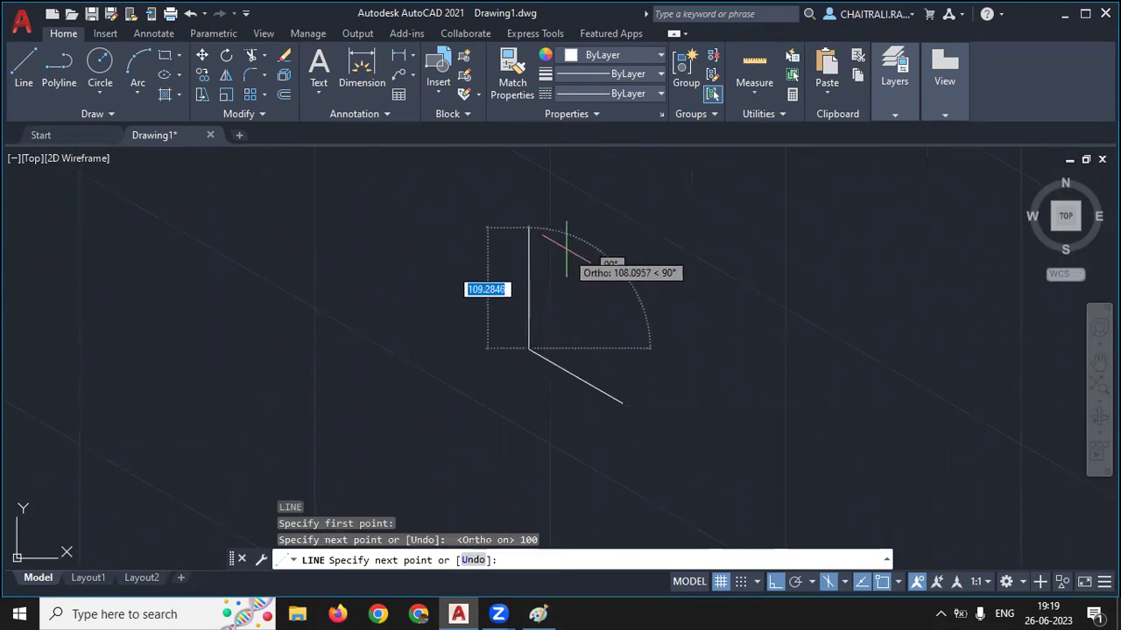
Add the 100-unit vertical edge and the remaining two 100-unit edges to close the left face
{"action": "type", "text": "100"}
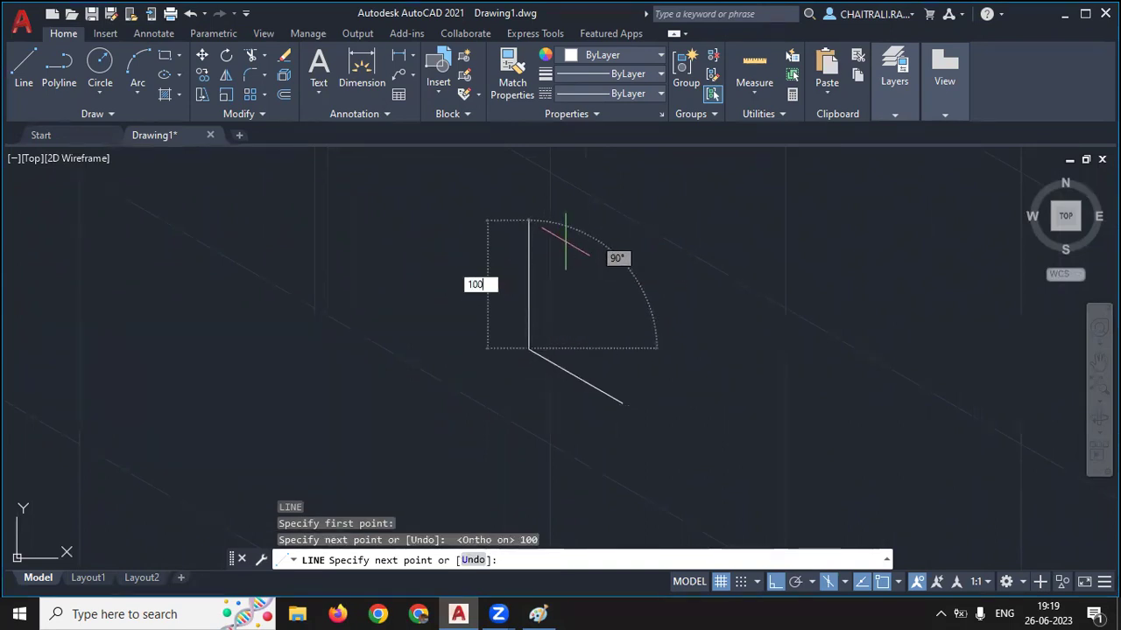
{"action": "key", "text": "Return"}
{"action": "type", "text": "1"}
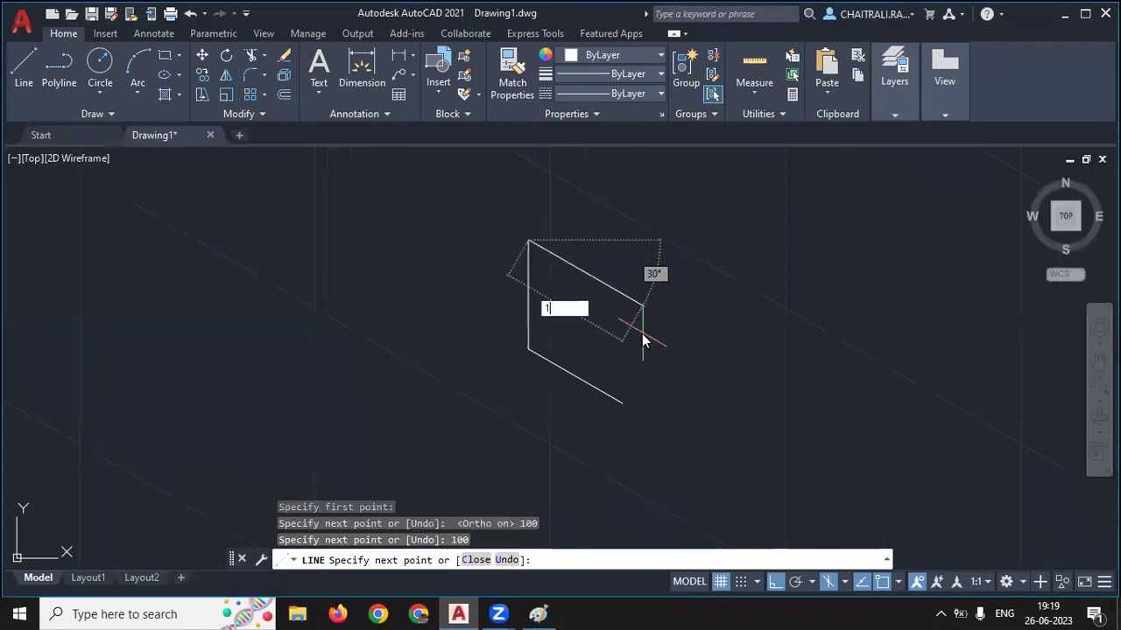
{"action": "type", "text": "00"}
{"action": "key", "text": "Return"}
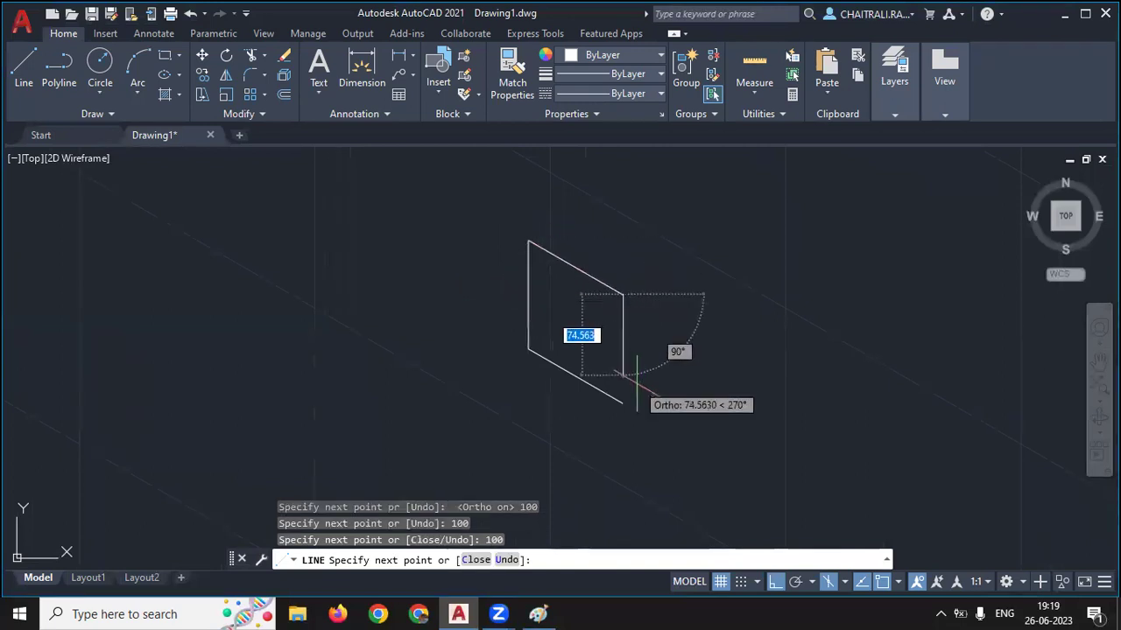
{"action": "type", "text": "100"}
{"action": "key", "text": "Return"}
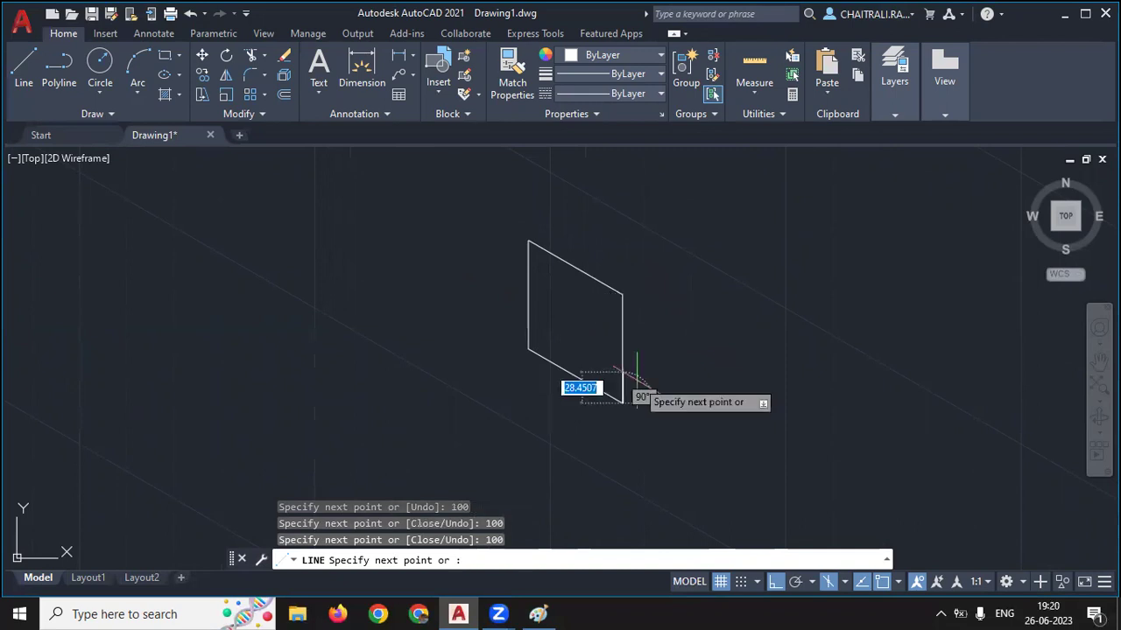
{"action": "key", "text": "Return"}
{"action": "scroll", "coordinate": [644, 385], "scroll_direction": "up", "scroll_amount": 2}
{"action": "middle_click_drag", "start_coordinate": [670, 355], "coordinate": [630, 400]}
Draw the cube's top face from its top-right corner with three 100-unit edges on the top isoplane
{"action": "key", "text": "Return"}
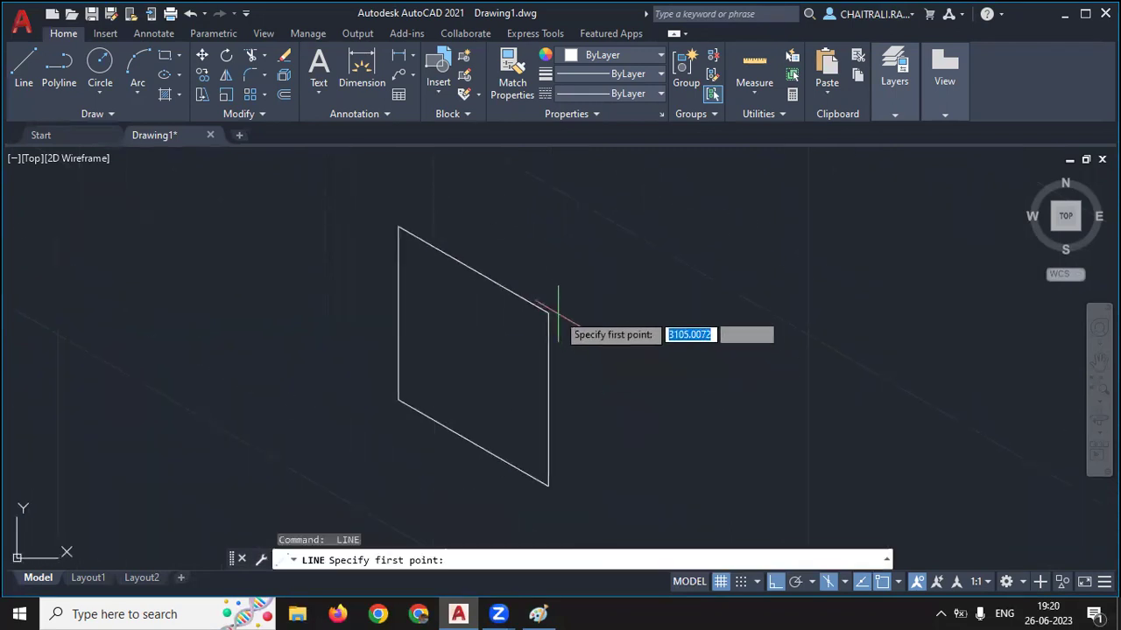
{"action": "left_click", "coordinate": [548, 311]}
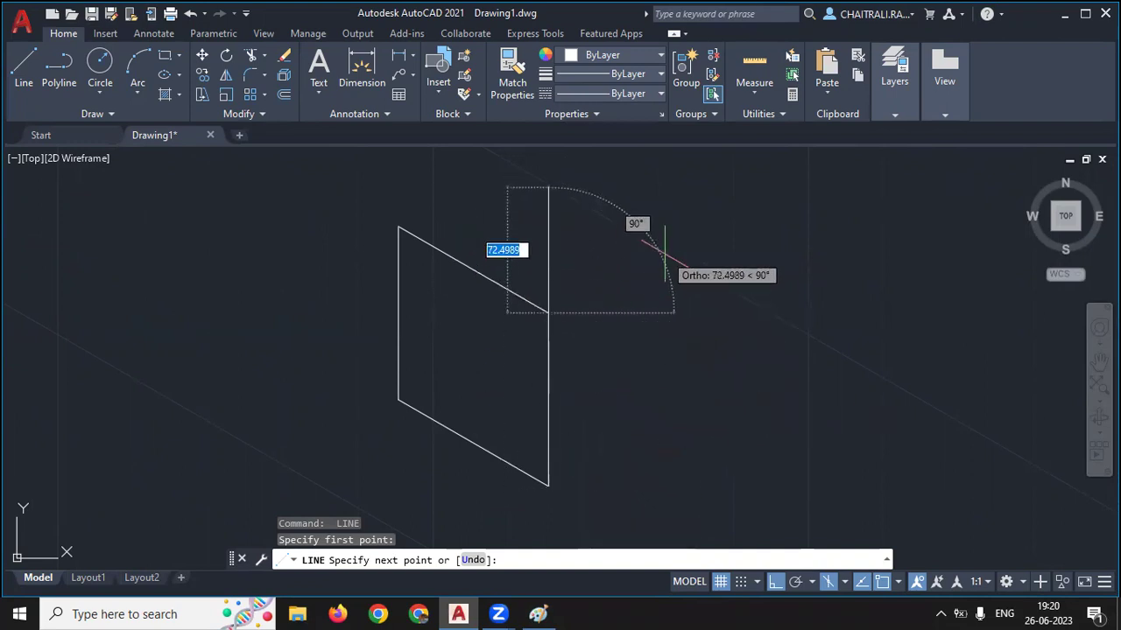
{"action": "key", "text": "F5"}
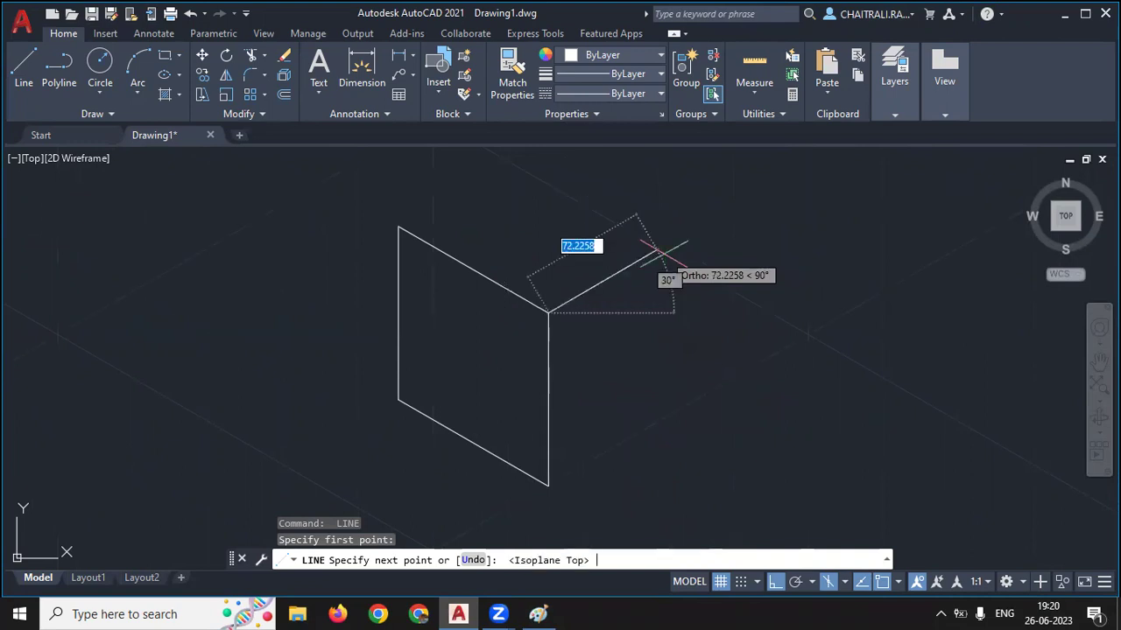
{"action": "type", "text": "100"}
{"action": "key", "text": "Return"}
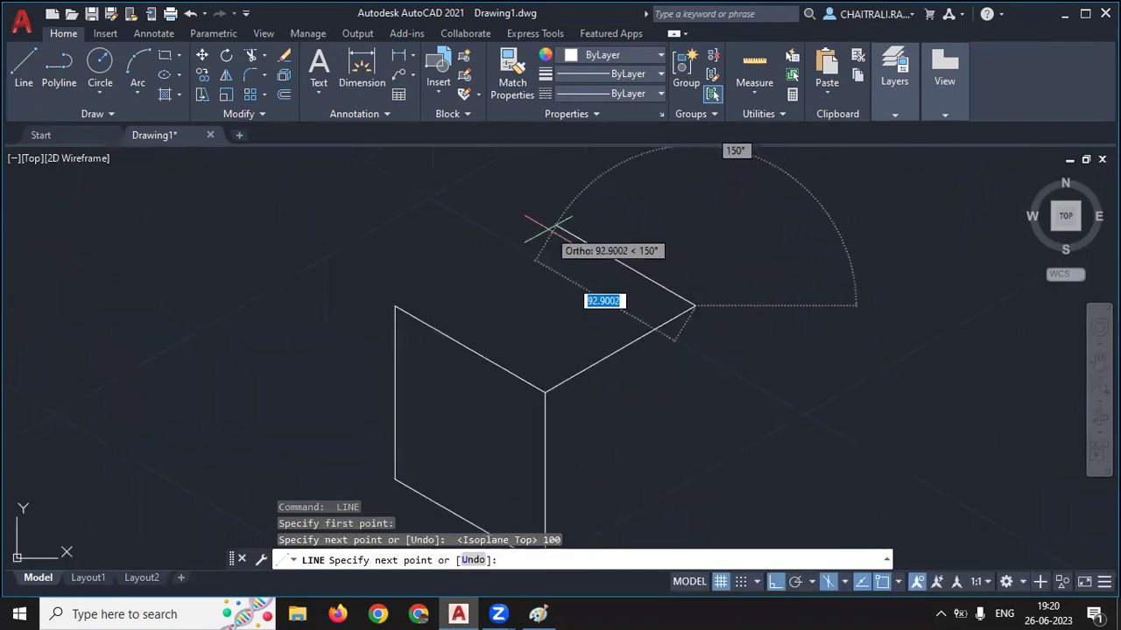
{"action": "type", "text": "100"}
{"action": "key", "text": "Return"}
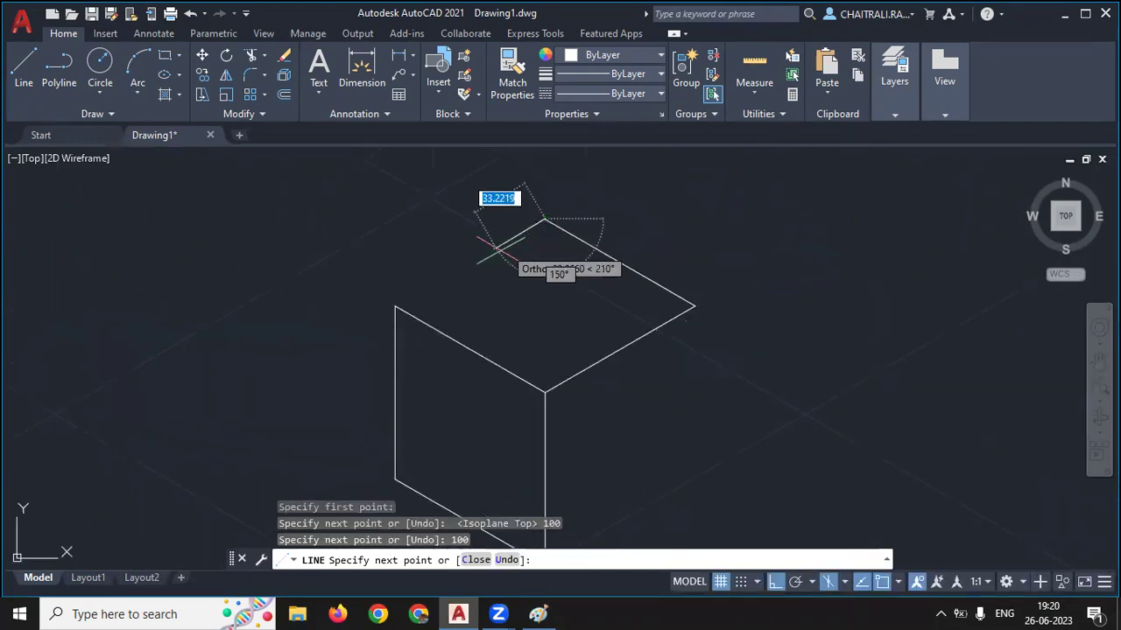
{"action": "type", "text": "100"}
{"action": "key", "text": "Return"}
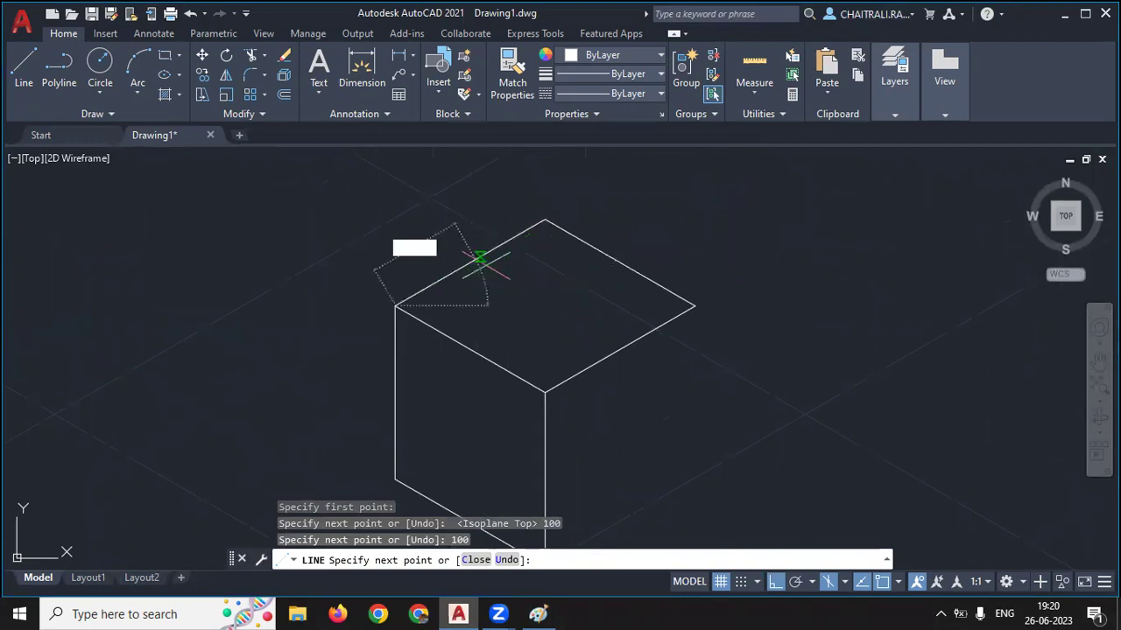
{"action": "key", "text": "Return"}
{"action": "middle_click_drag", "start_coordinate": [635, 341], "coordinate": [521, 263]}
Draw the right face's 100-unit vertical edge and lower edge on the right isoplane
{"action": "key", "text": "Return"}
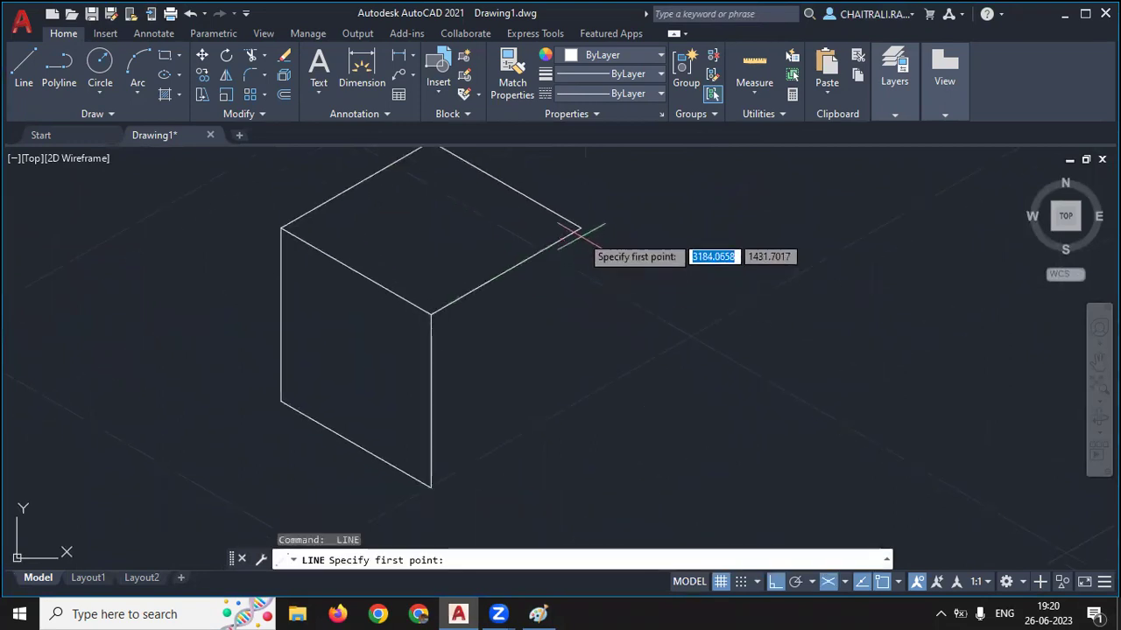
{"action": "left_click", "coordinate": [580, 228]}
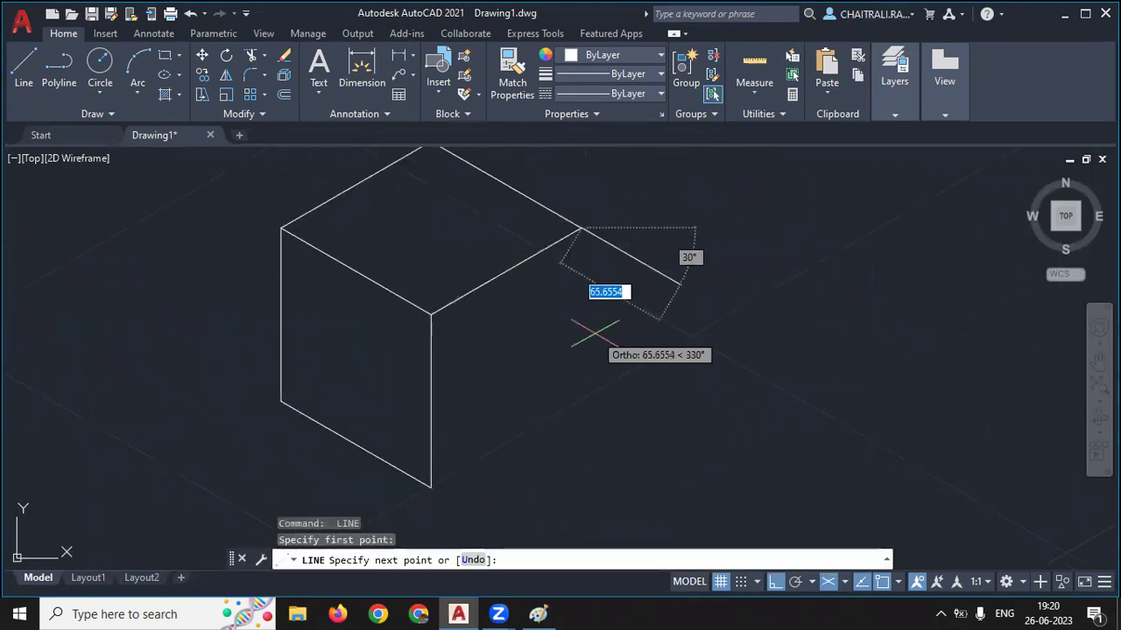
{"action": "key", "text": "F5"}
{"action": "type", "text": "100"}
{"action": "key", "text": "Return"}
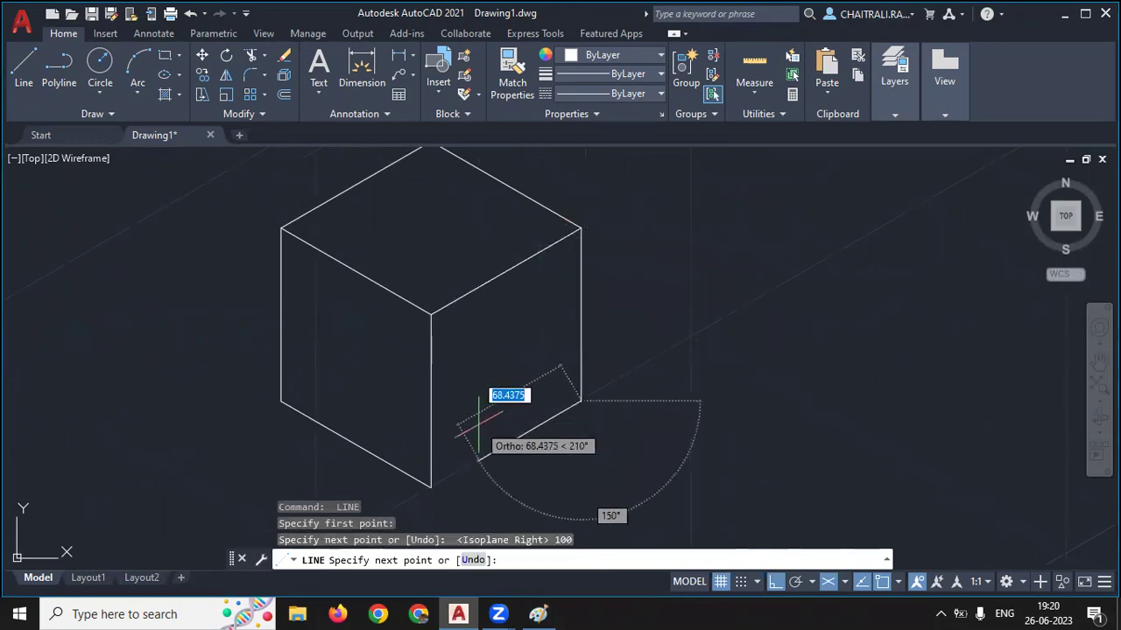
{"action": "type", "text": "100"}
{"action": "key", "text": "Return"}
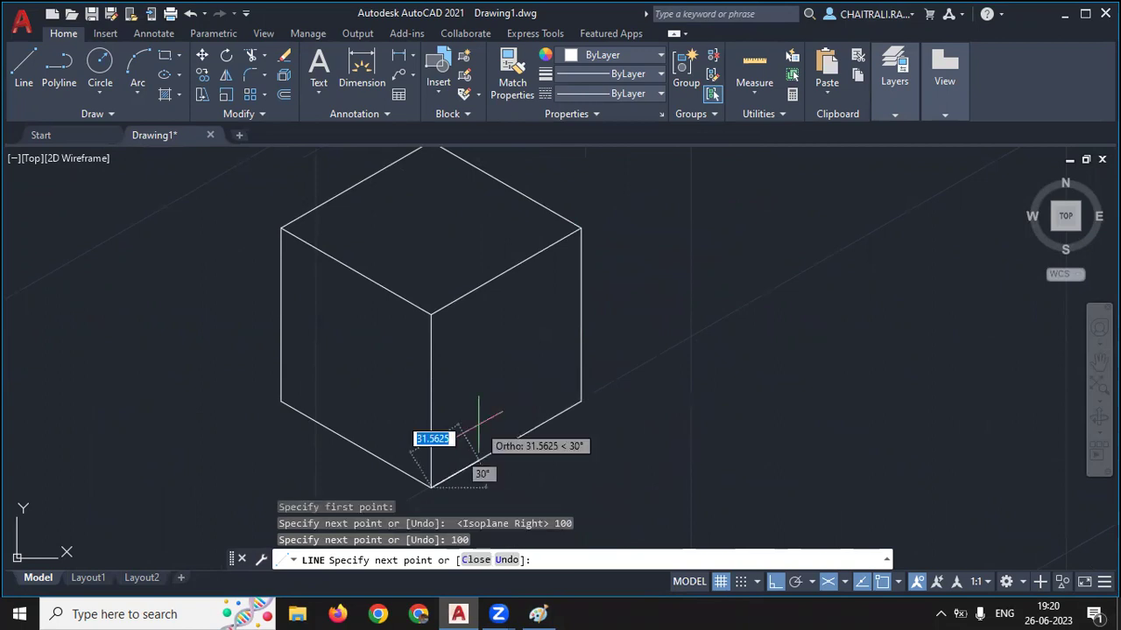
{"action": "key", "text": "Return"}
{"action": "scroll", "coordinate": [500, 388], "scroll_direction": "down", "scroll_amount": 4}
Recentre the view on the finished cube, then open File Explorer with Win+E
{"action": "scroll", "coordinate": [506, 375], "scroll_direction": "up", "scroll_amount": 2}
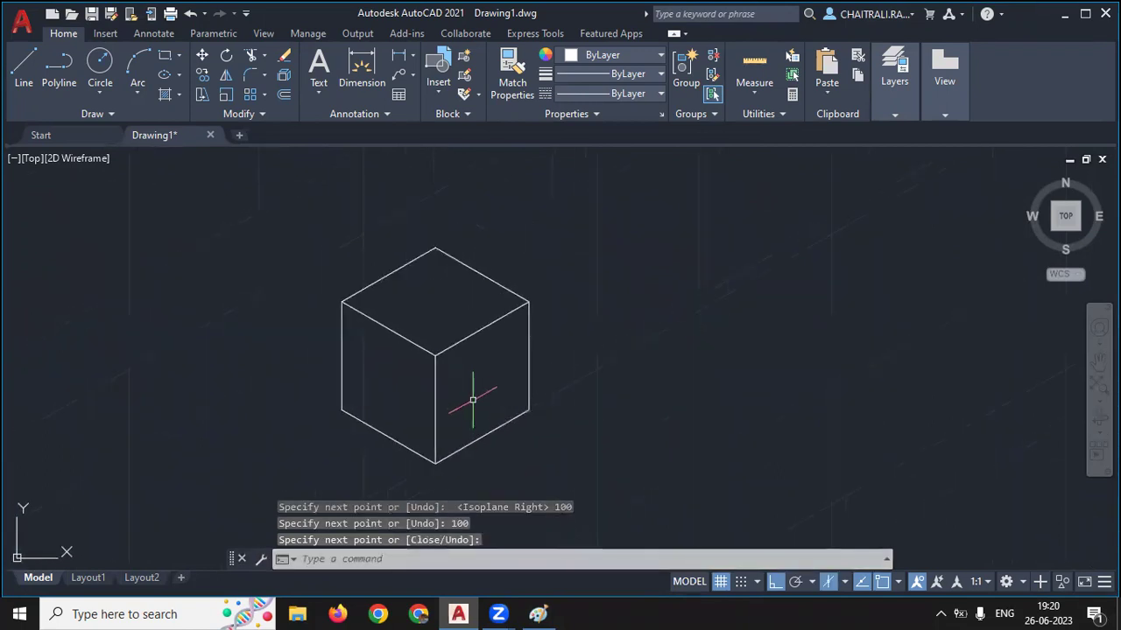
{"action": "middle_click_drag", "start_coordinate": [463, 362], "coordinate": [479, 316]}
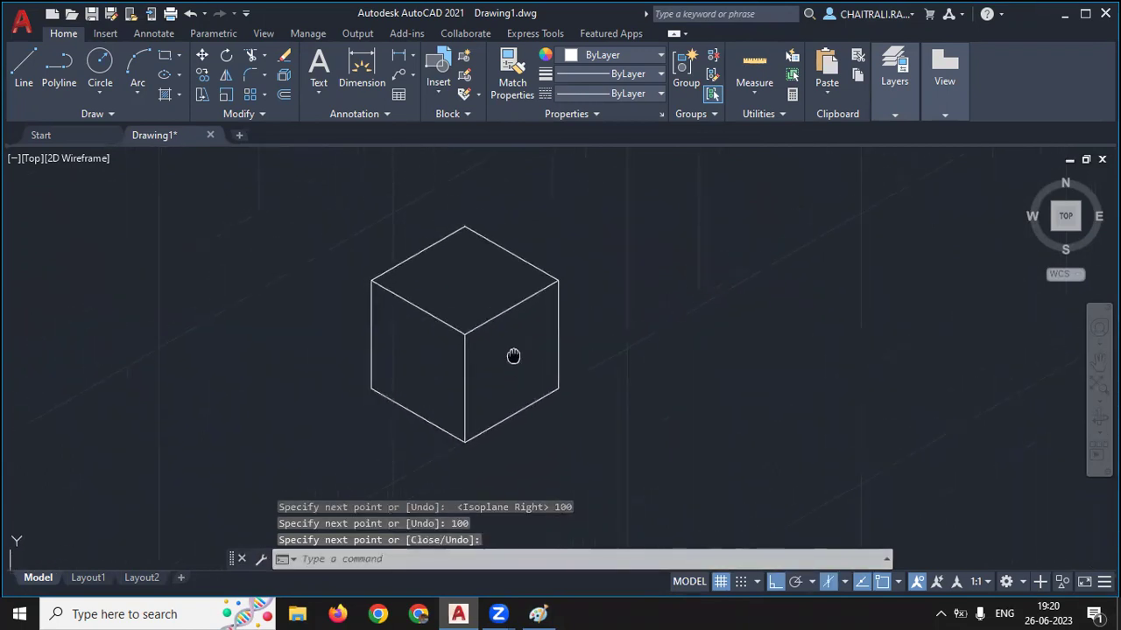
{"action": "scroll", "coordinate": [516, 411], "scroll_direction": "up", "scroll_amount": 2}
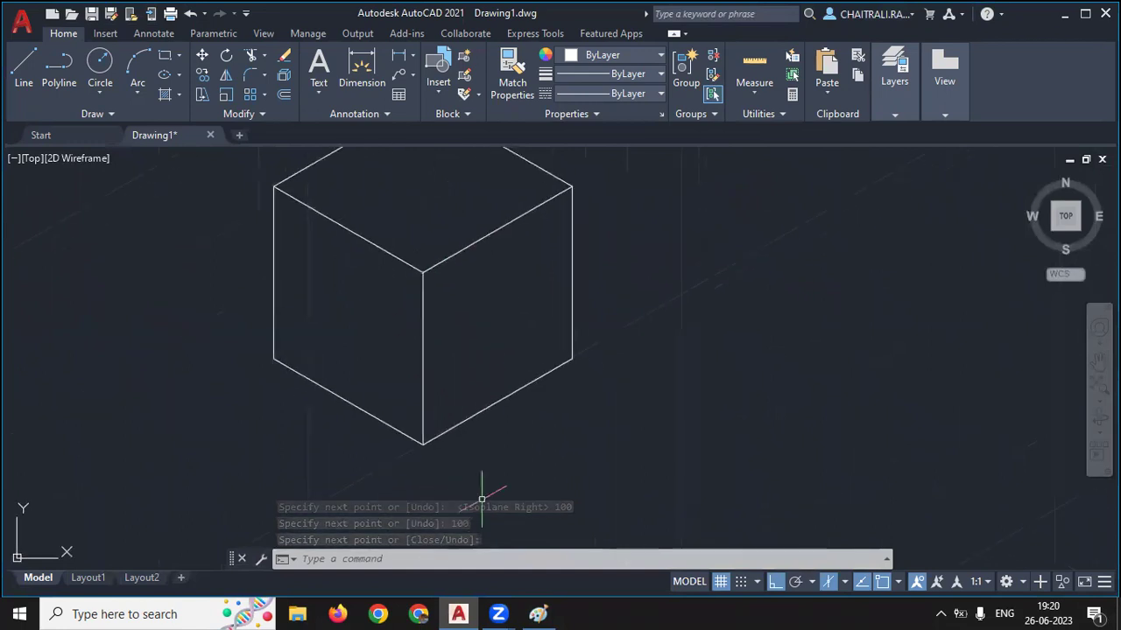
{"action": "scroll", "coordinate": [415, 357], "scroll_direction": "down", "scroll_amount": 1}
{"action": "scroll", "coordinate": [494, 362], "scroll_direction": "down", "scroll_amount": 3}
{"action": "middle_click_drag", "start_coordinate": [494, 363], "coordinate": [470, 361]}
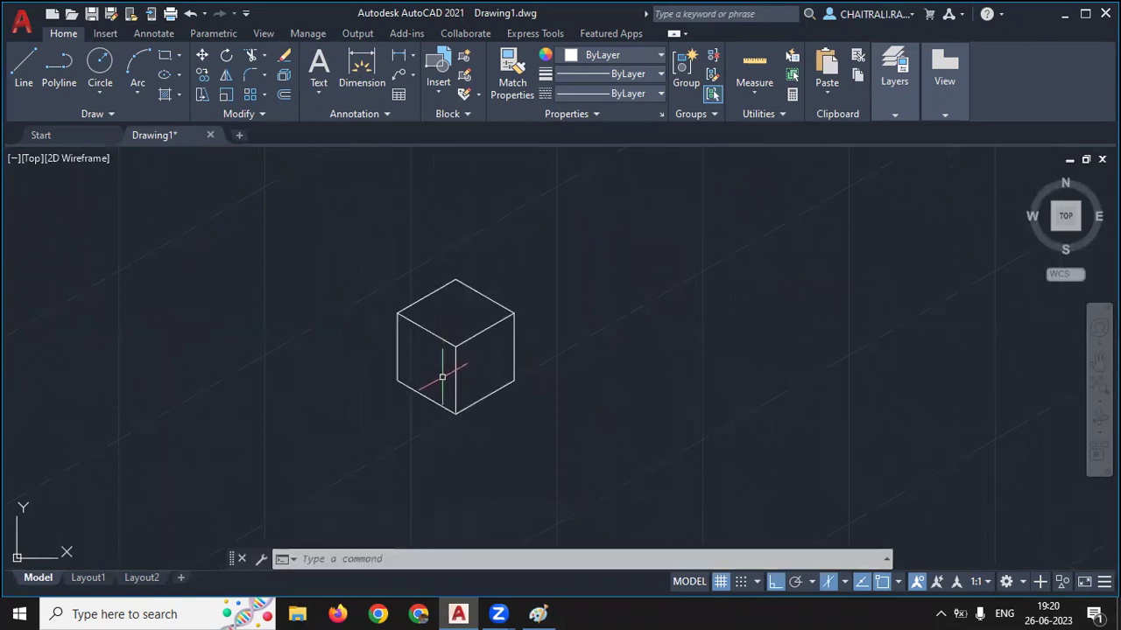
{"action": "key", "text": "super+e"}
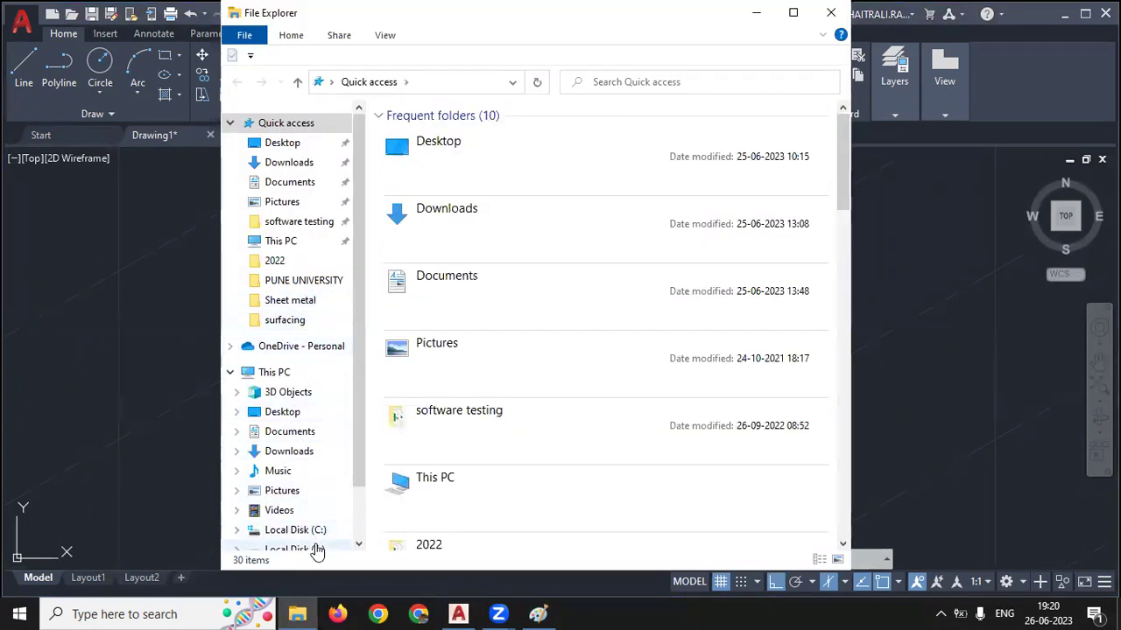
Browse Local Disk (E:) into the exercise and iso folders, then go back
{"action": "left_click", "coordinate": [308, 548]}
{"action": "left_click", "coordinate": [540, 244]}
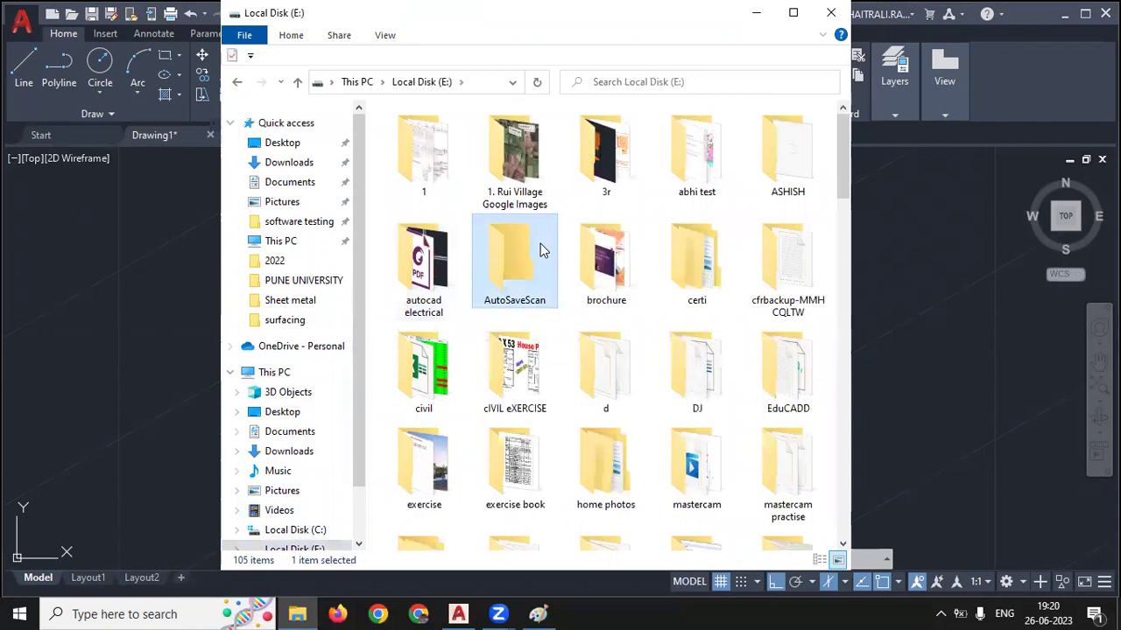
{"action": "key", "text": "e"}
{"action": "double_click", "coordinate": [456, 466]}
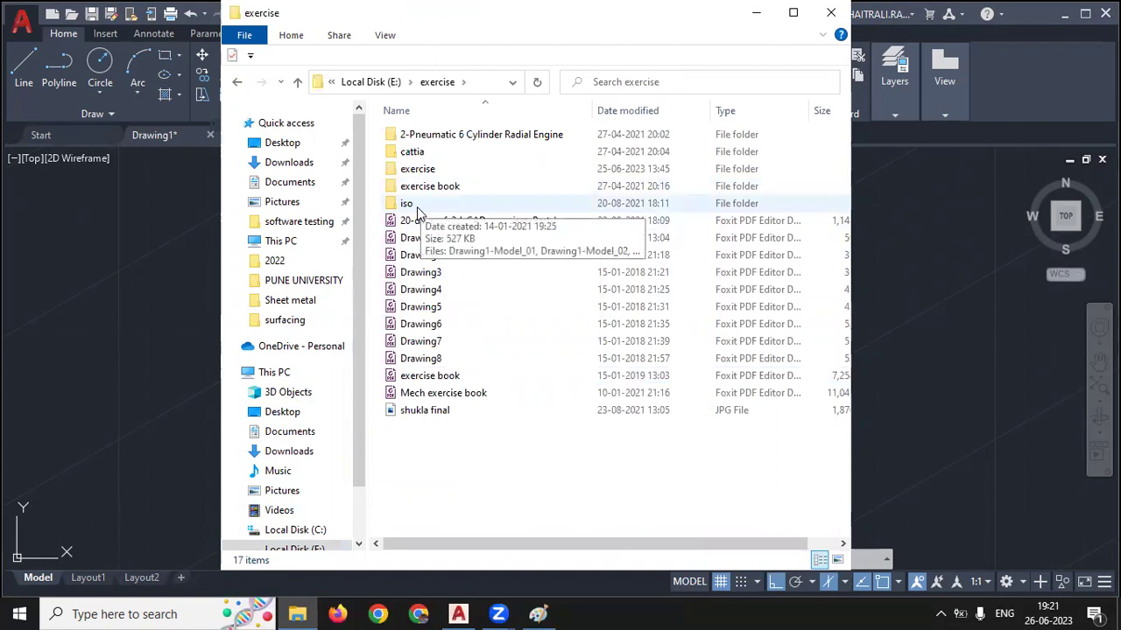
{"action": "double_click", "coordinate": [417, 207]}
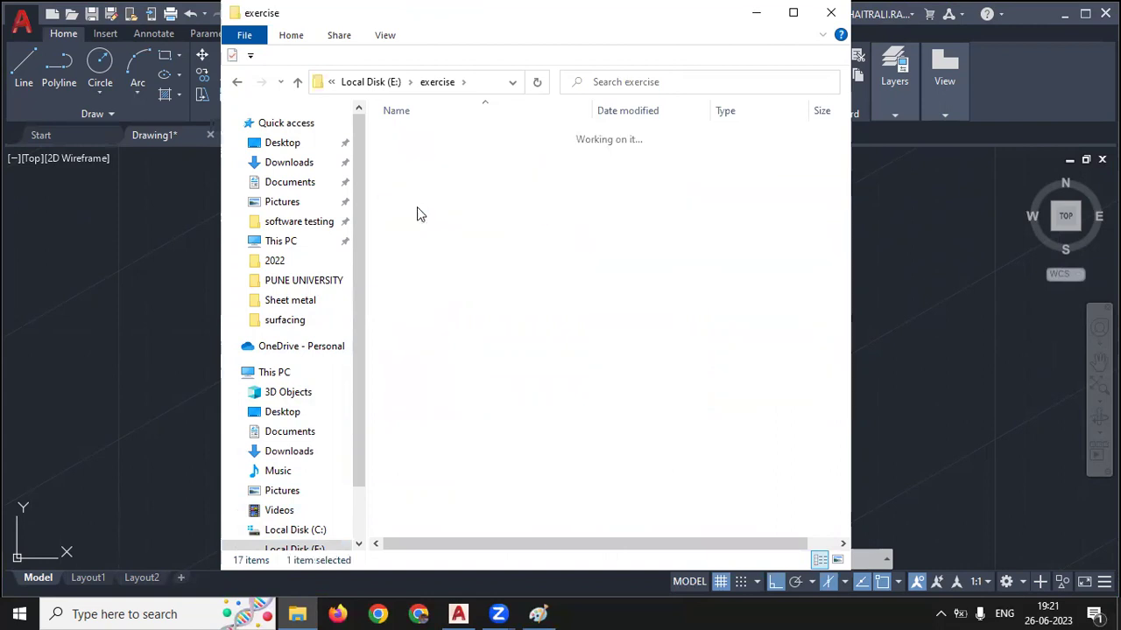
{"action": "left_click", "coordinate": [235, 88]}
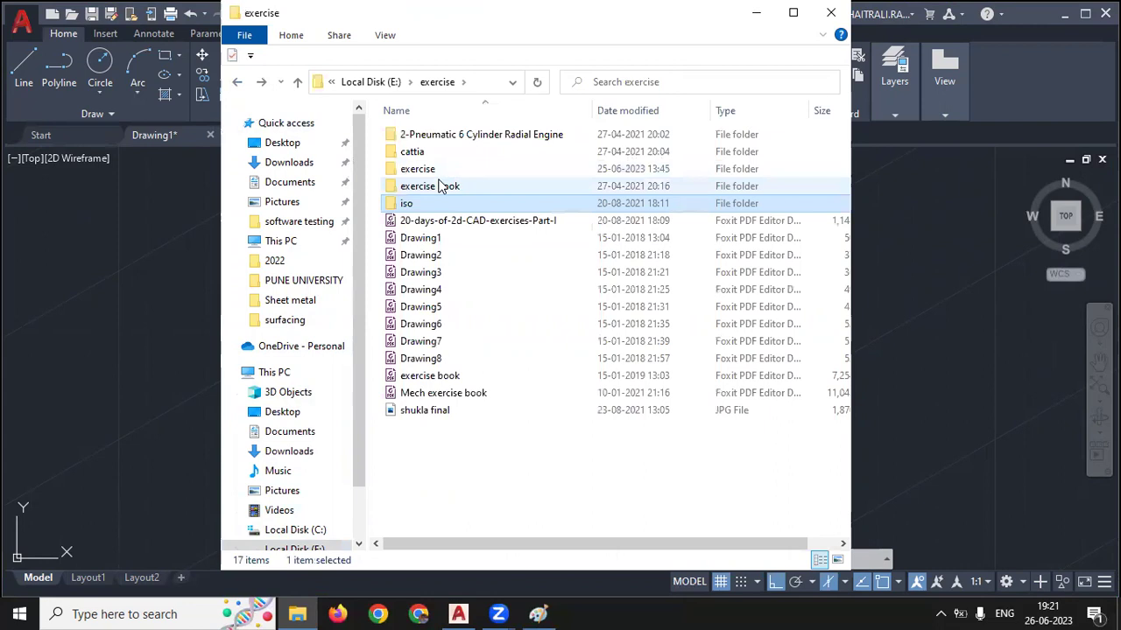
Open the bracket's WhatsApp reference image from the Downloads folder
{"action": "left_click", "coordinate": [441, 187]}
{"action": "left_click", "coordinate": [289, 162]}
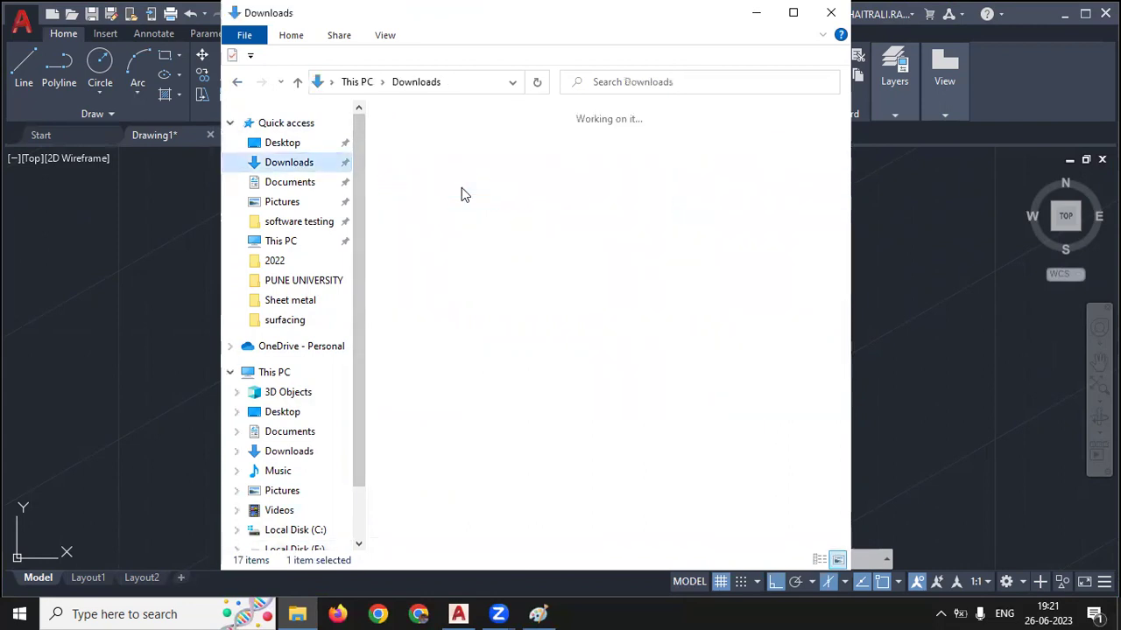
{"action": "scroll", "coordinate": [578, 280], "scroll_direction": "down", "scroll_amount": 5}
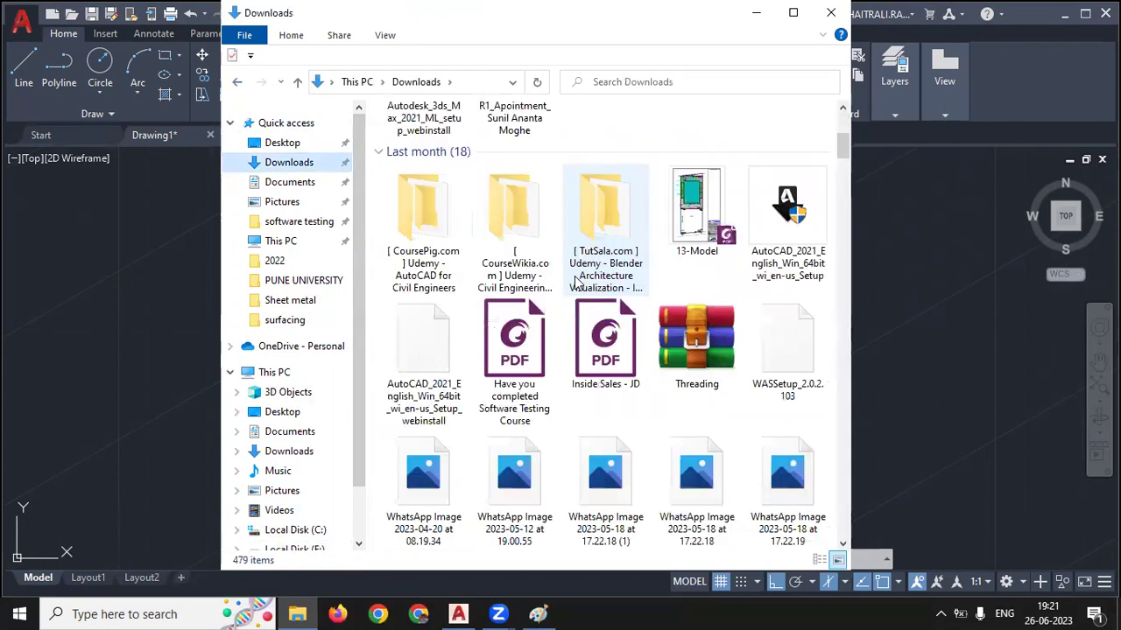
{"action": "scroll", "coordinate": [578, 282], "scroll_direction": "down", "scroll_amount": 3}
{"action": "left_click", "coordinate": [606, 230]}
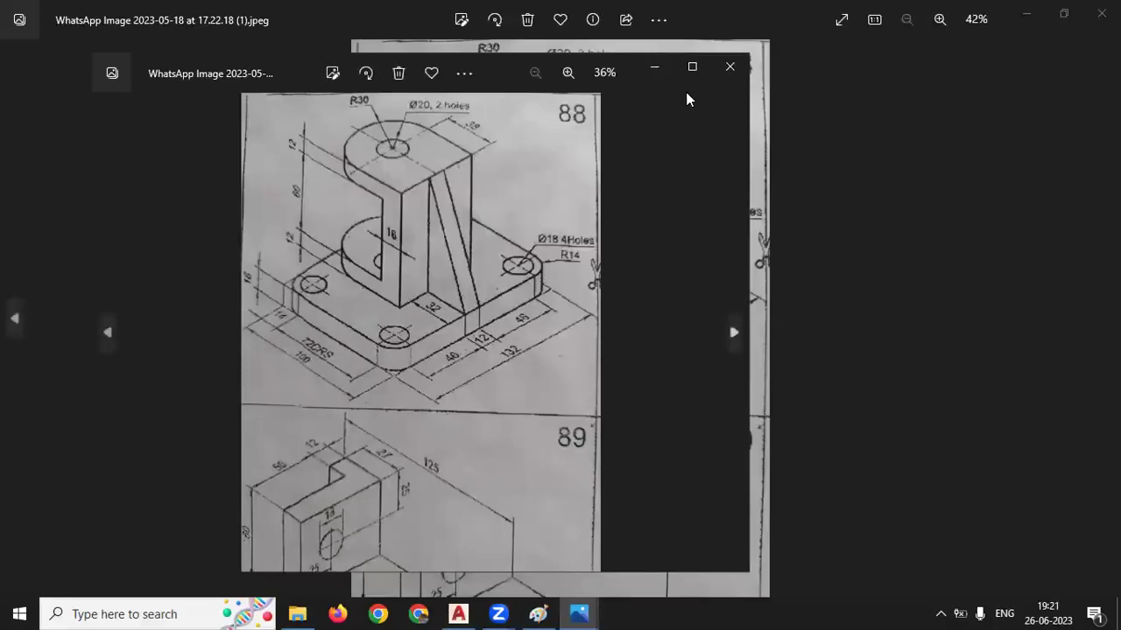
Maximize the Photos window and zoom and pan to read drawing 88's dimensions
{"action": "left_click", "coordinate": [691, 68]}
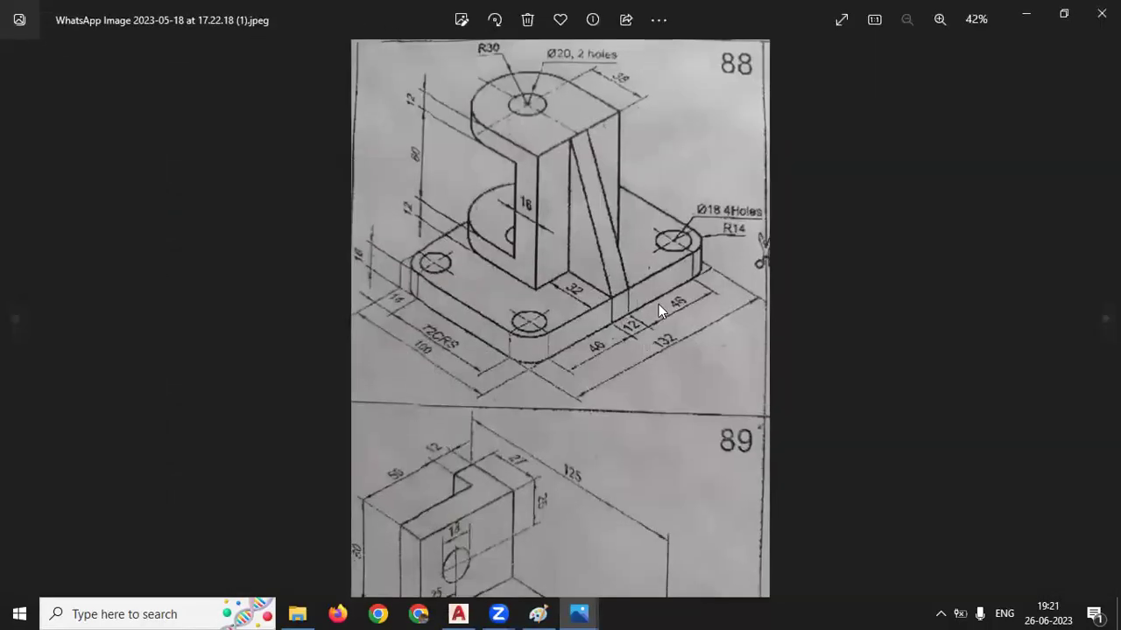
{"action": "scroll", "coordinate": [534, 210], "scroll_direction": "up", "scroll_amount": 3}
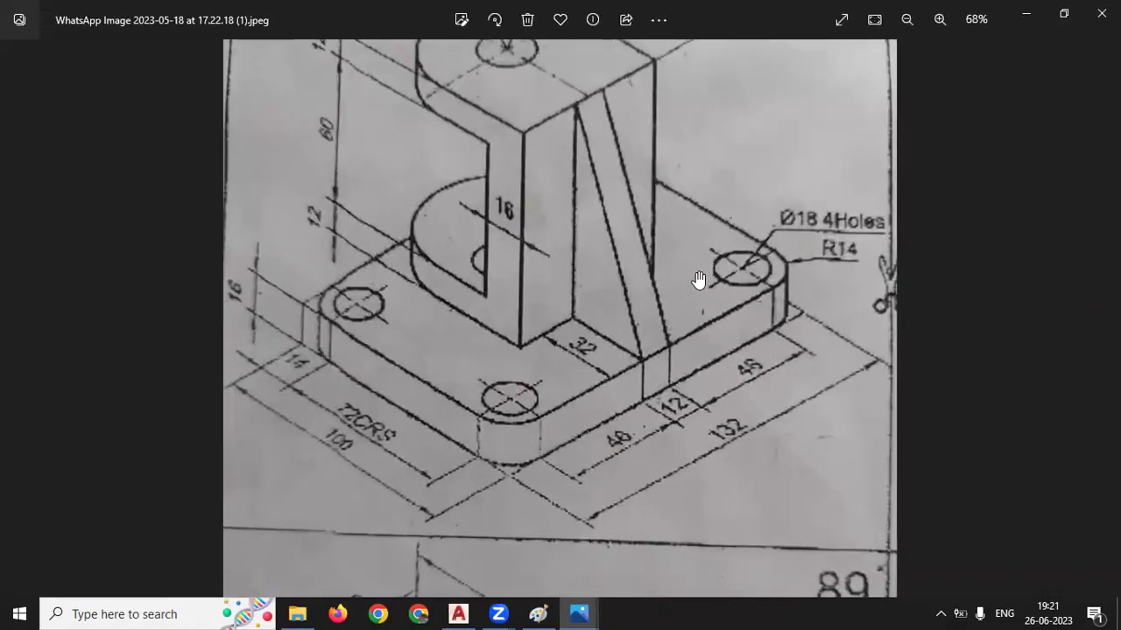
{"action": "left_click_drag", "start_coordinate": [512, 103], "coordinate": [547, 190]}
{"action": "scroll", "coordinate": [488, 283], "scroll_direction": "down", "scroll_amount": 2}
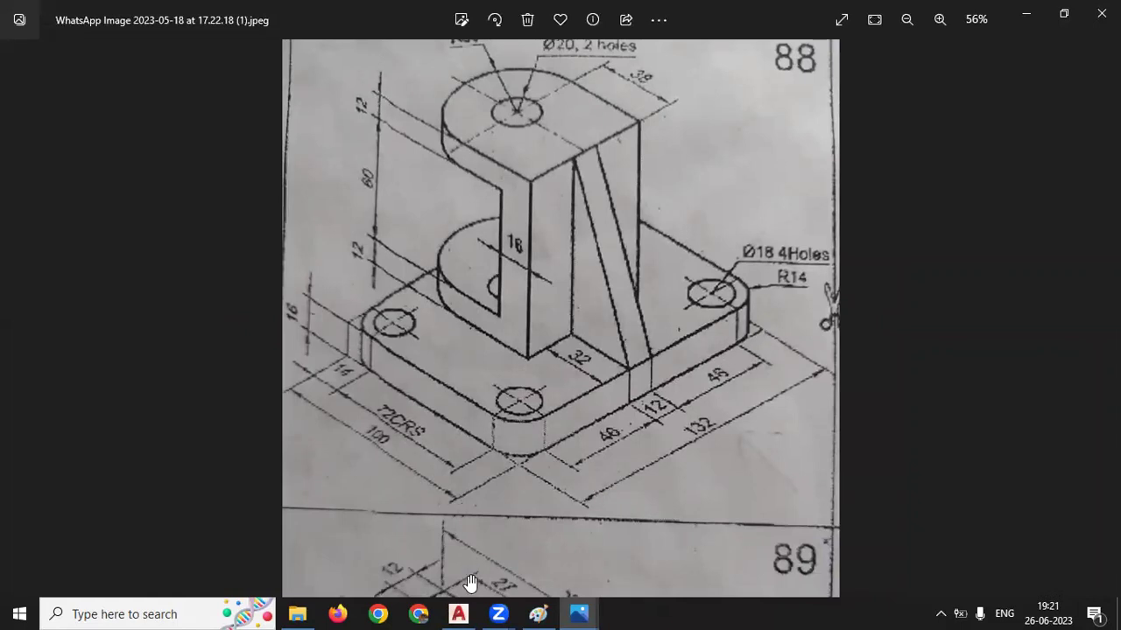
Return to AutoCAD, shift the cube left, and start a line to its right
{"action": "left_click", "coordinate": [458, 614]}
{"action": "middle_click_drag", "start_coordinate": [586, 400], "coordinate": [363, 393]}
{"action": "type", "text": "l"}
{"action": "key", "text": "Return"}
{"action": "left_click", "coordinate": [682, 406]}
Draw the 132-unit base edge, then a 100-unit slab edge from the same point on the left isoplane
{"action": "type", "text": "132"}
{"action": "key", "text": "Return"}
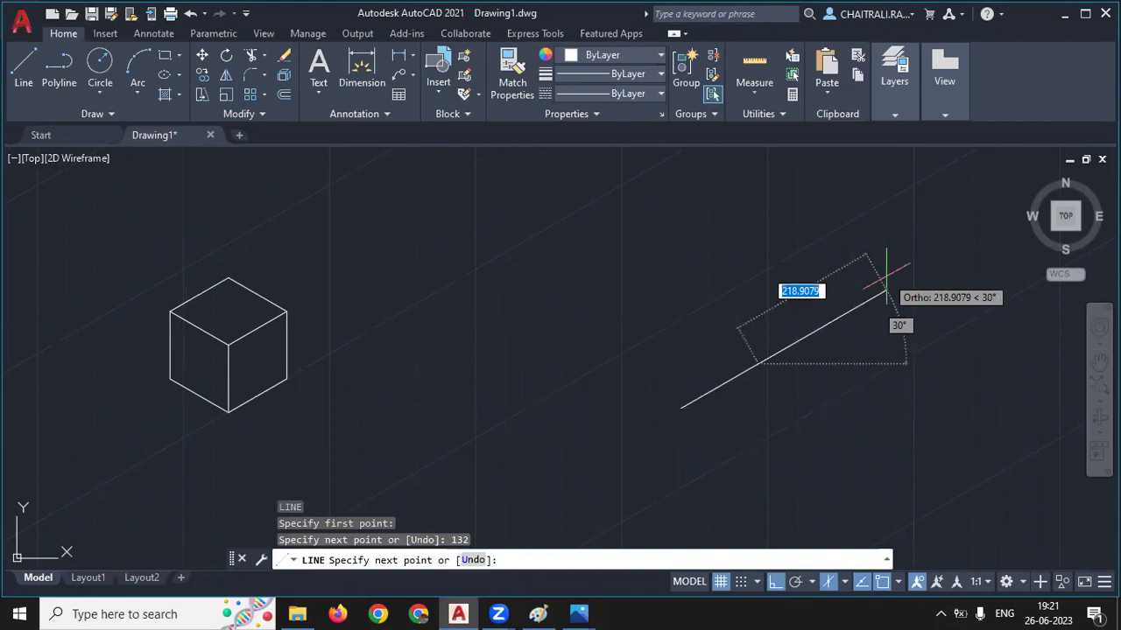
{"action": "key", "text": "Return"}
{"action": "key", "text": "Return"}
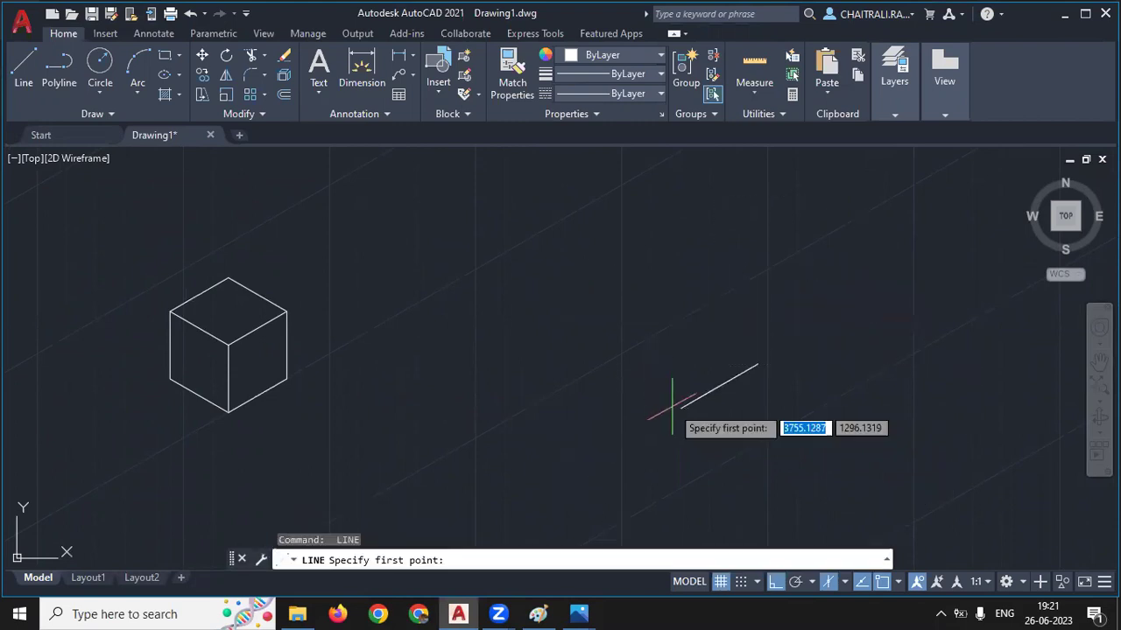
{"action": "left_click", "coordinate": [681, 407]}
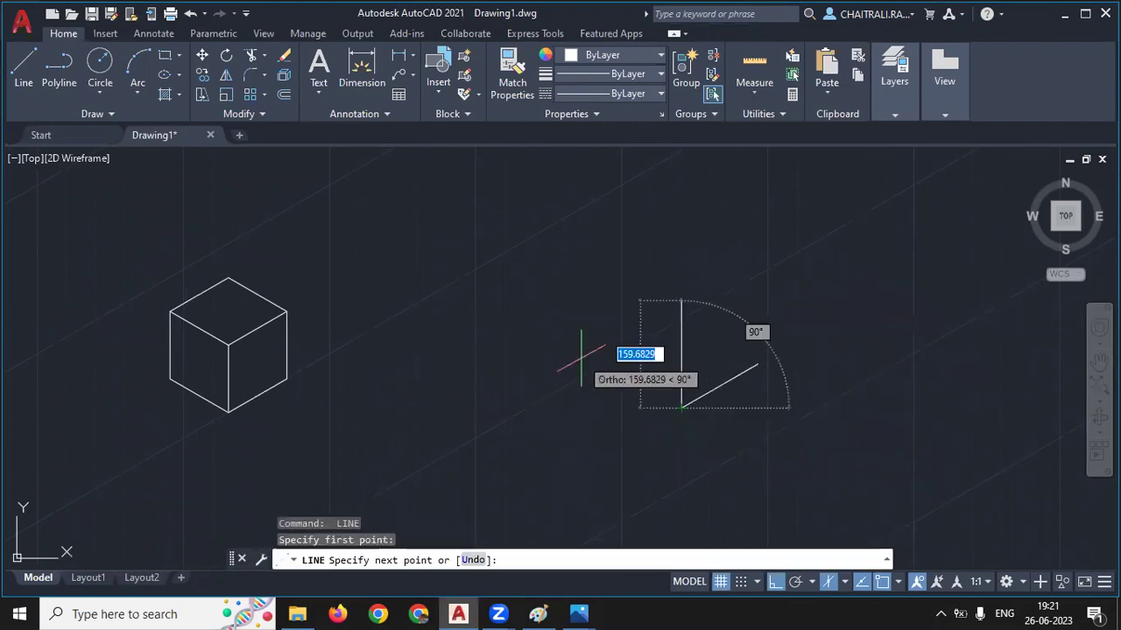
{"action": "key", "text": "F5"}
{"action": "type", "text": "100"}
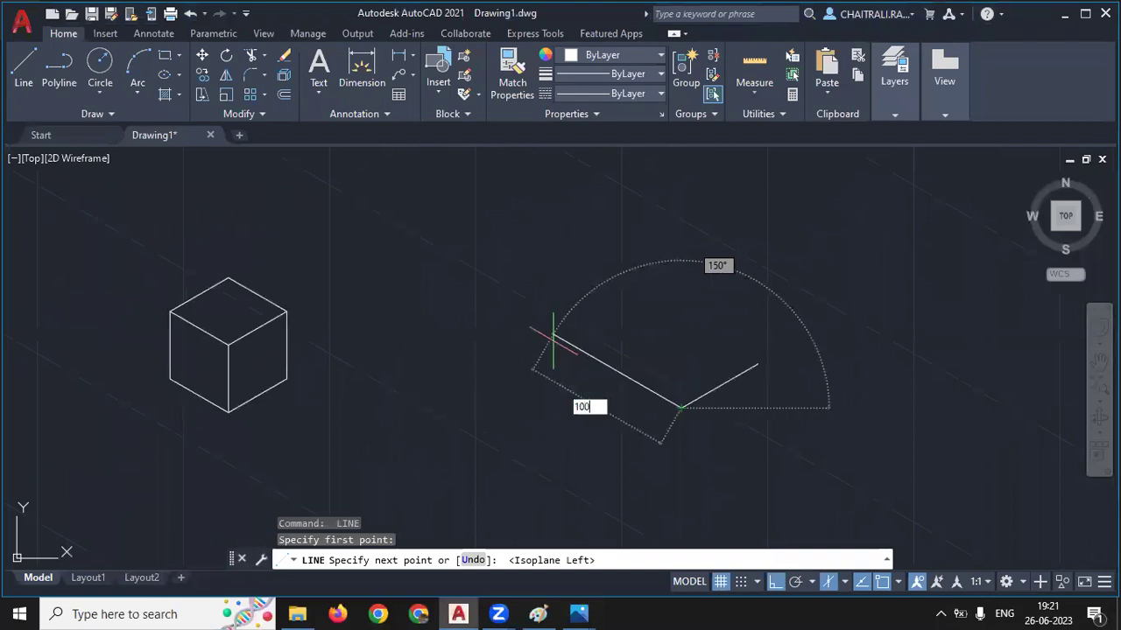
{"action": "key", "text": "Return"}
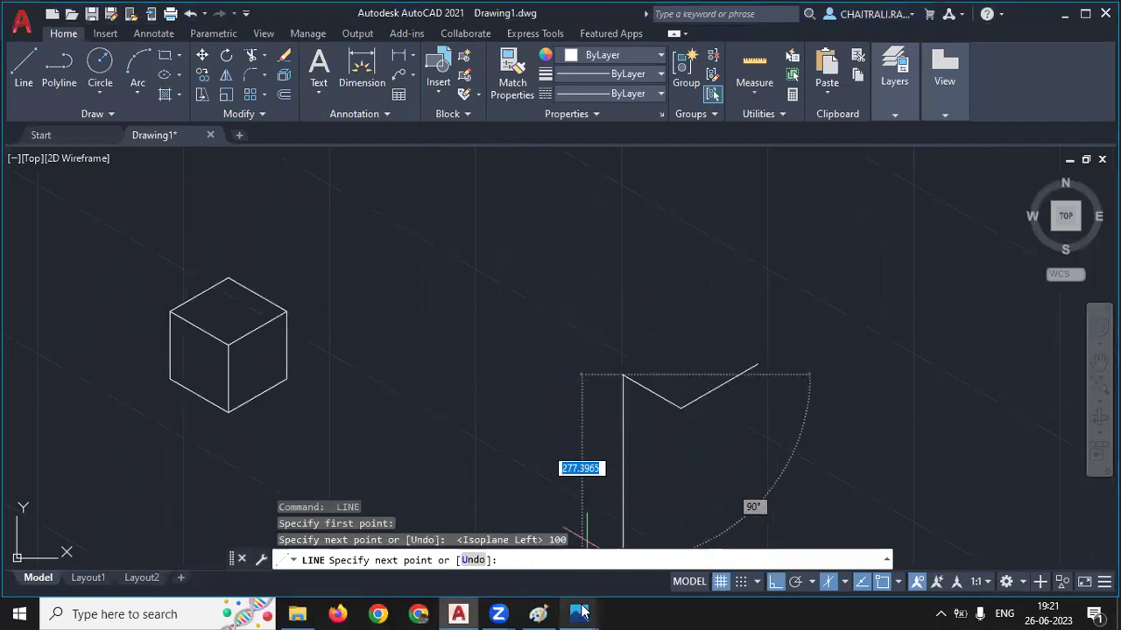
{"action": "mouse_move", "coordinate": [579, 614]}
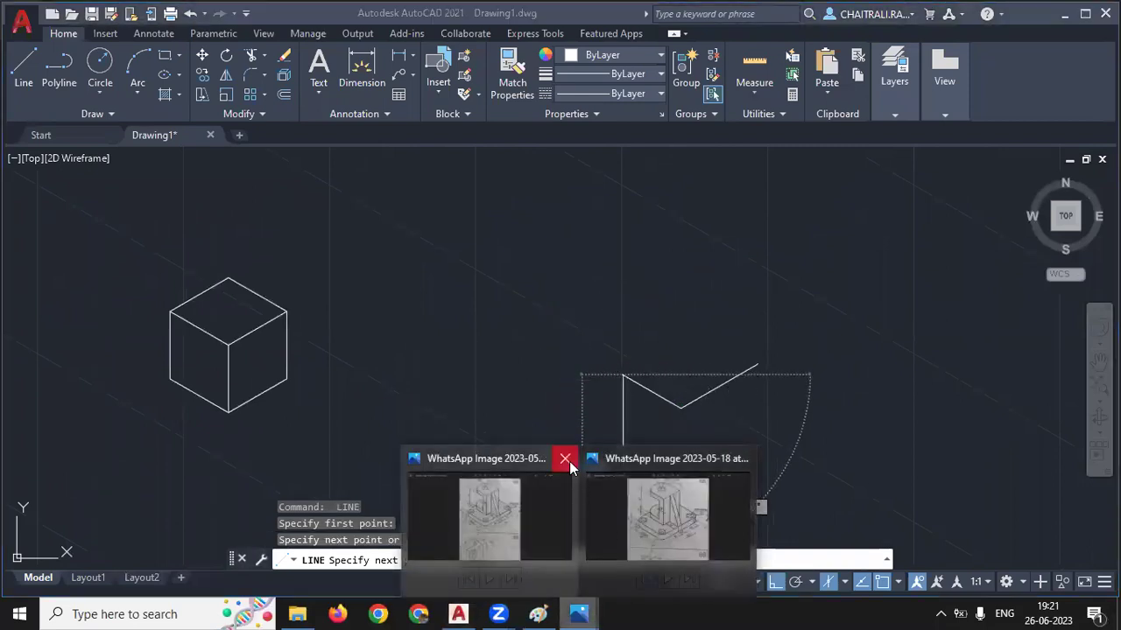
Close the extra reference photo copy and zoom the remaining one to check dimensions
{"action": "left_click", "coordinate": [566, 460]}
{"action": "left_click", "coordinate": [580, 497]}
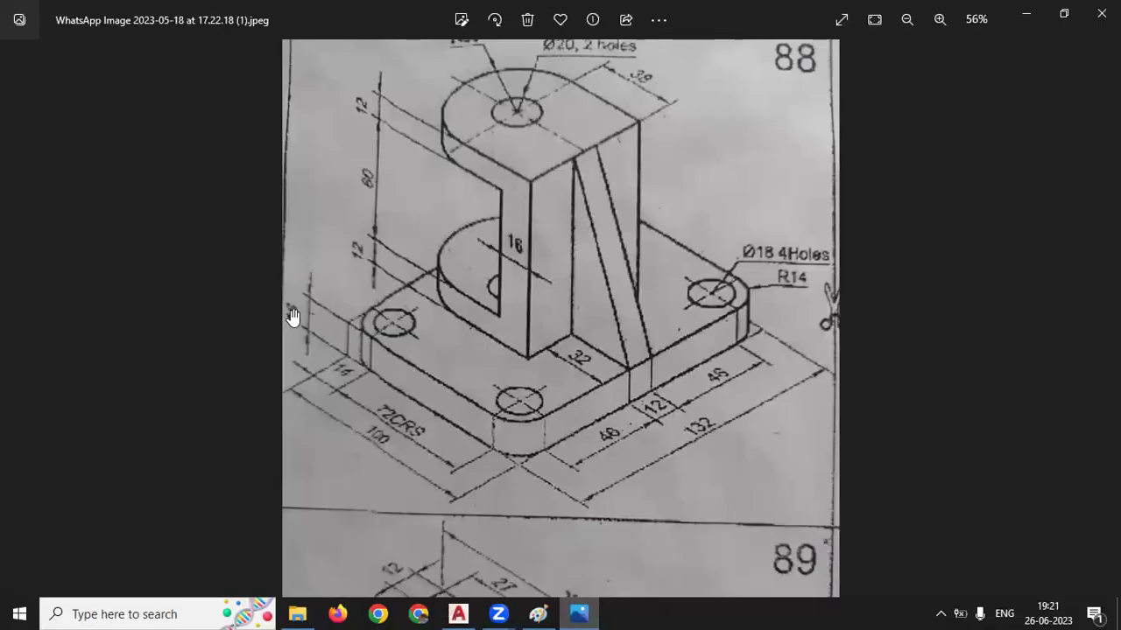
{"action": "scroll", "coordinate": [291, 314], "scroll_direction": "up", "scroll_amount": 2}
{"action": "scroll", "coordinate": [64, 323], "scroll_direction": "up", "scroll_amount": 1}
{"action": "scroll", "coordinate": [35, 307], "scroll_direction": "up", "scroll_amount": 3}
{"action": "scroll", "coordinate": [107, 333], "scroll_direction": "down", "scroll_amount": 2}
{"action": "scroll", "coordinate": [493, 490], "scroll_direction": "up", "scroll_amount": 1}
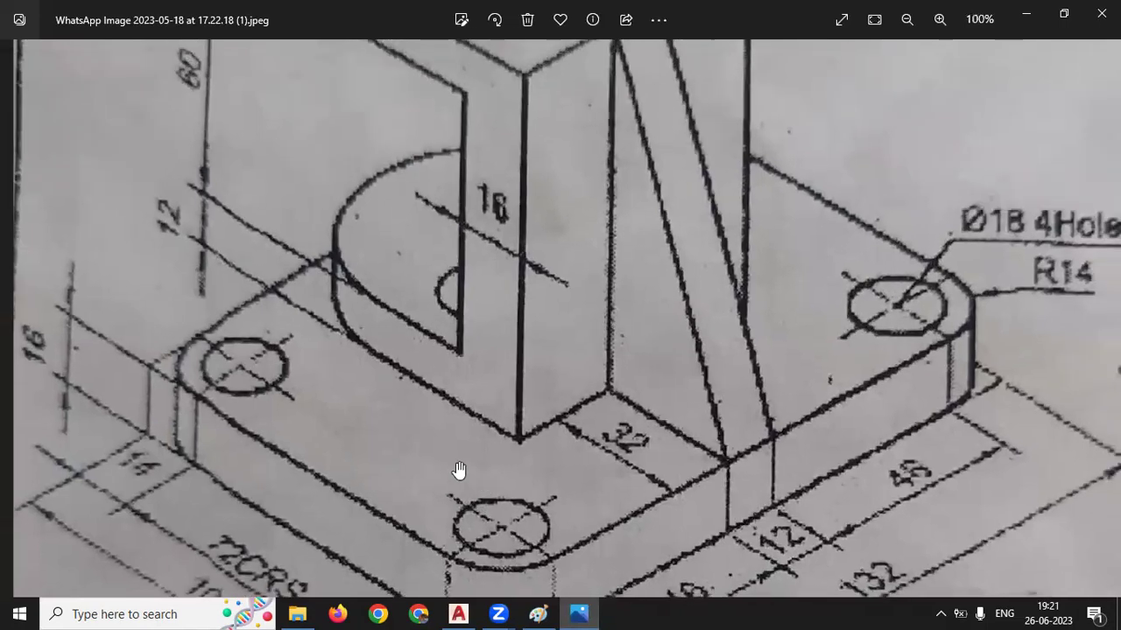
{"action": "scroll", "coordinate": [380, 455], "scroll_direction": "down", "scroll_amount": 1}
{"action": "scroll", "coordinate": [145, 385], "scroll_direction": "down", "scroll_amount": 1}
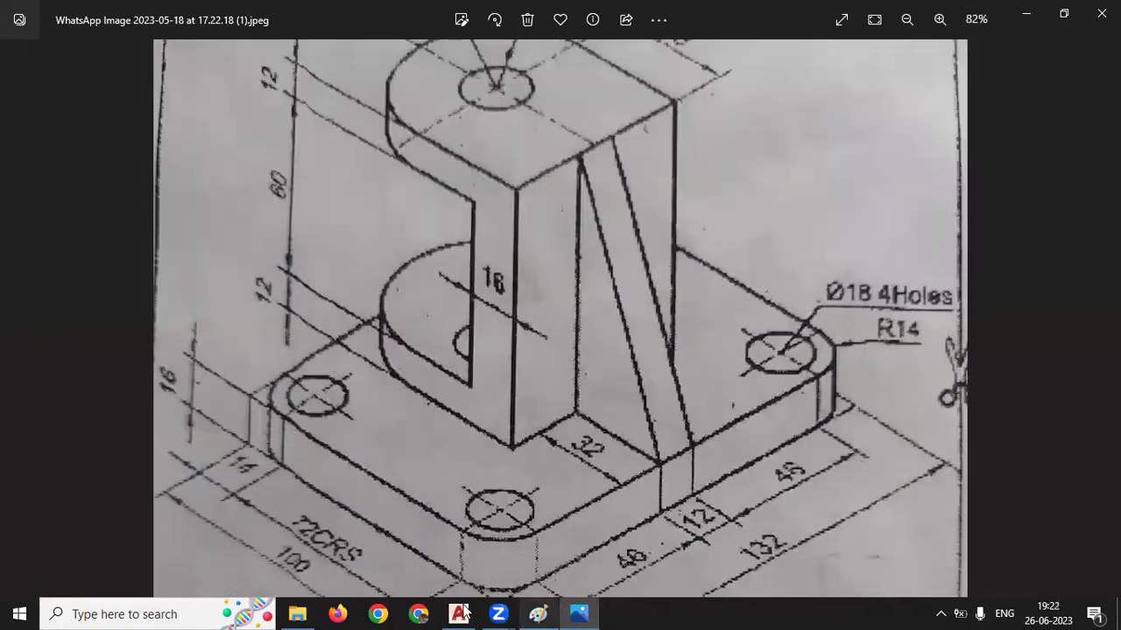
{"action": "left_click", "coordinate": [458, 614]}
Add the 16-unit vertical edge and 100-unit lower edge, closing the front face at its start
{"action": "type", "text": "1"}
{"action": "key", "text": "Return"}
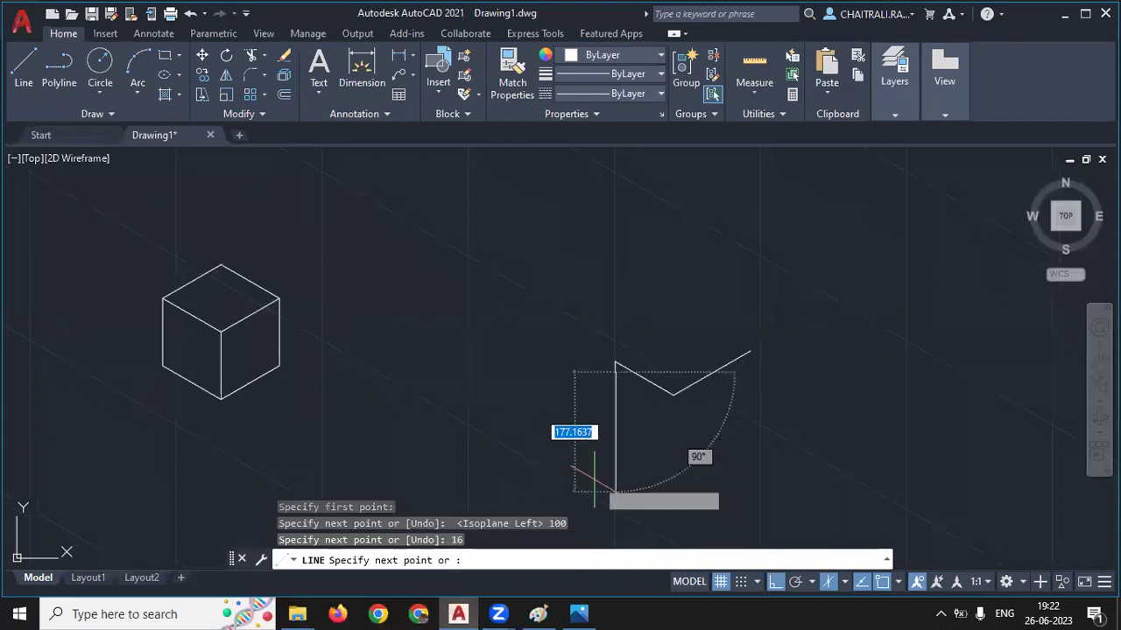
{"action": "scroll", "coordinate": [774, 464], "scroll_direction": "up", "scroll_amount": 2}
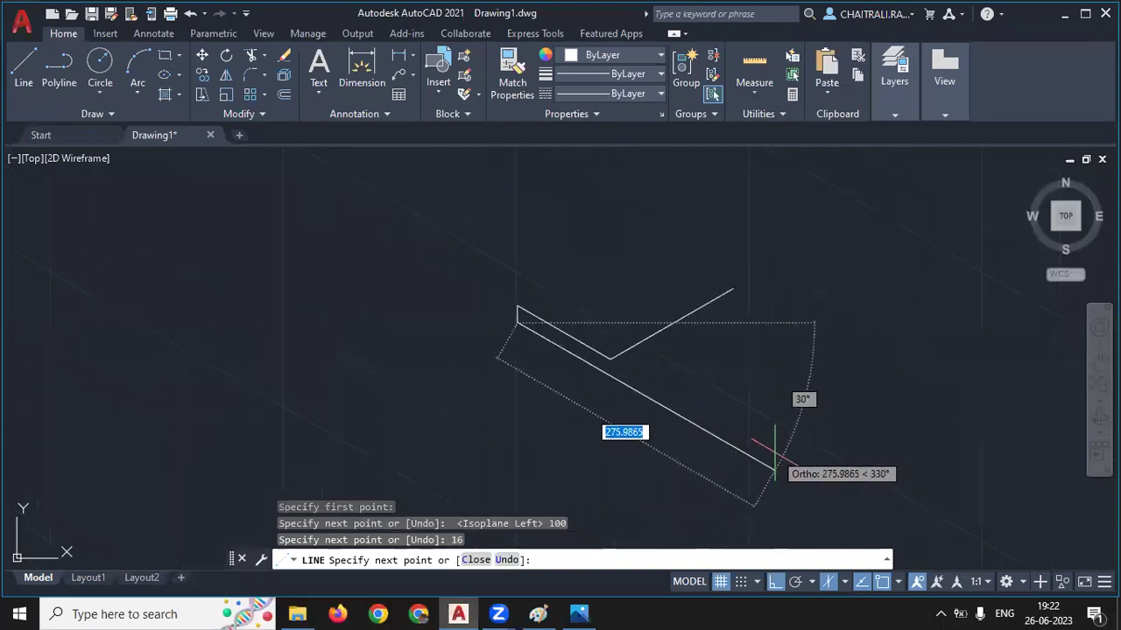
{"action": "type", "text": "1"}
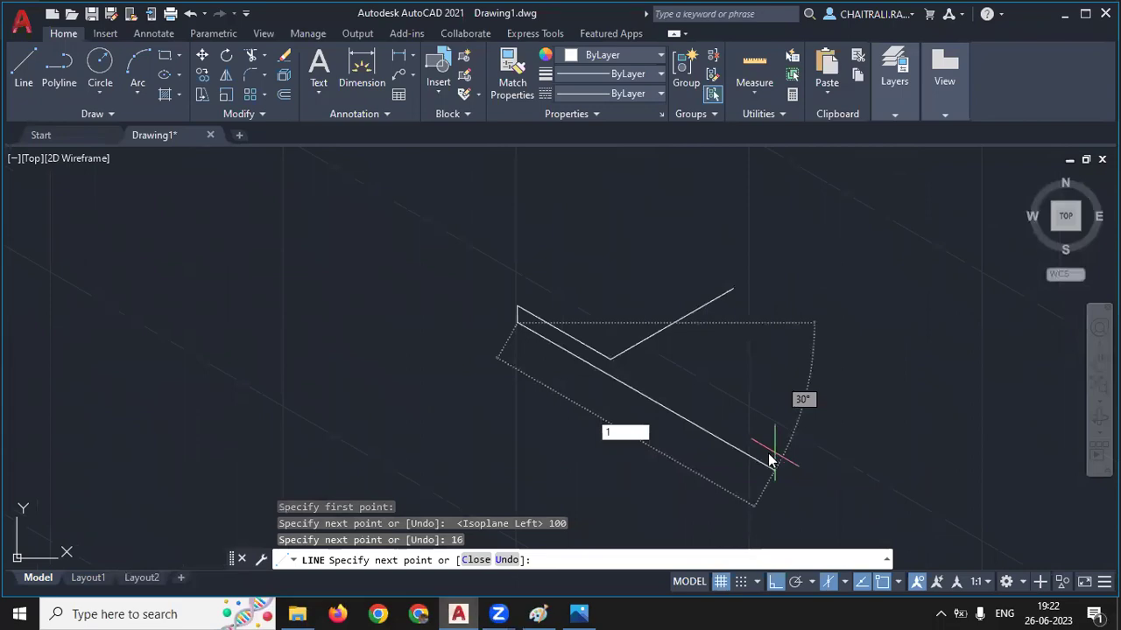
{"action": "left_click", "coordinate": [578, 613]}
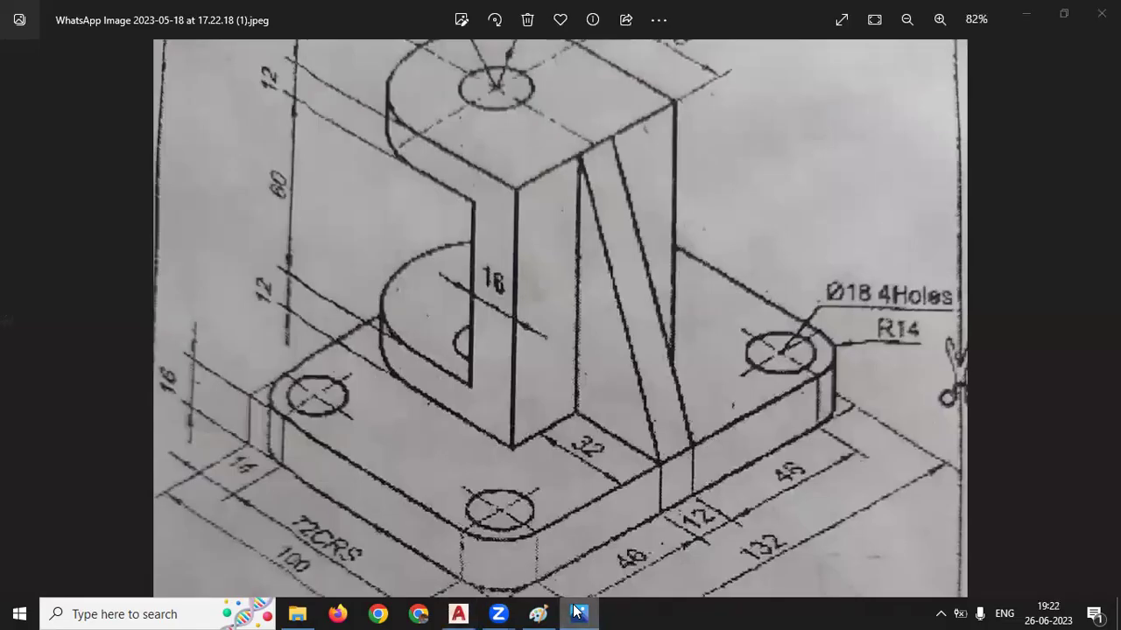
{"action": "left_click", "coordinate": [578, 612]}
{"action": "type", "text": "00"}
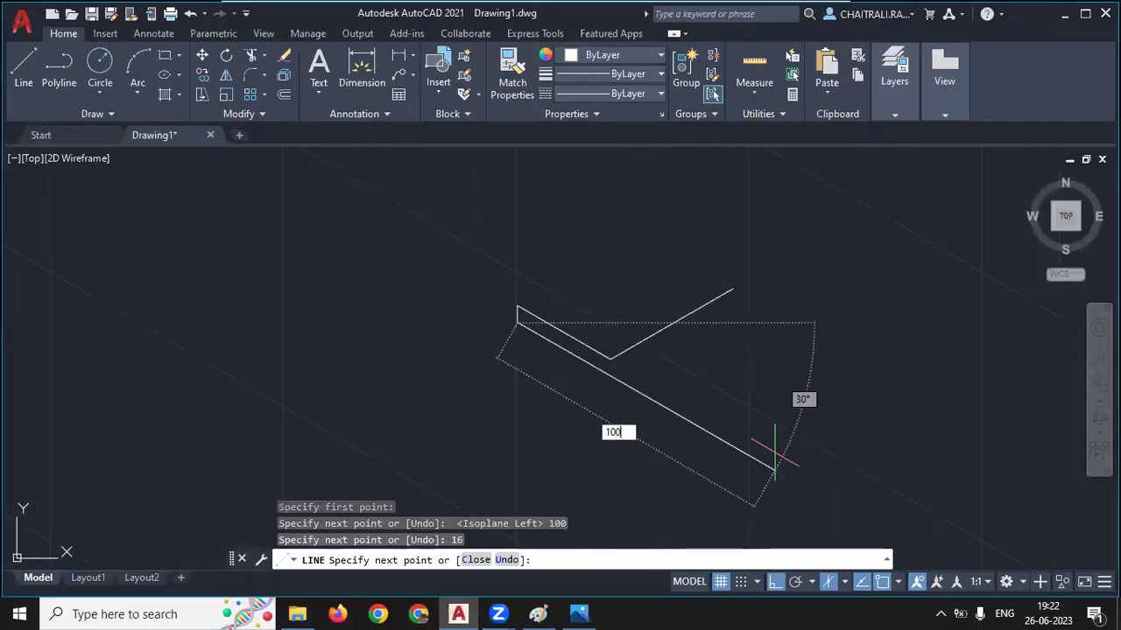
{"action": "key", "text": "Return"}
{"action": "scroll", "coordinate": [666, 385], "scroll_direction": "up", "scroll_amount": 2}
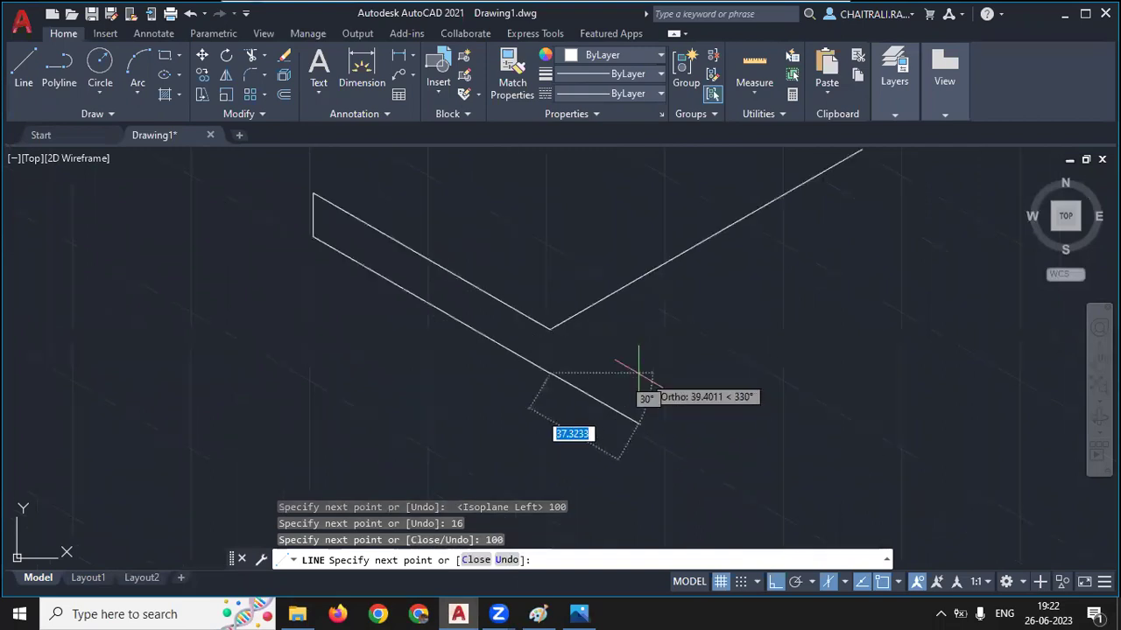
{"action": "left_click", "coordinate": [549, 330]}
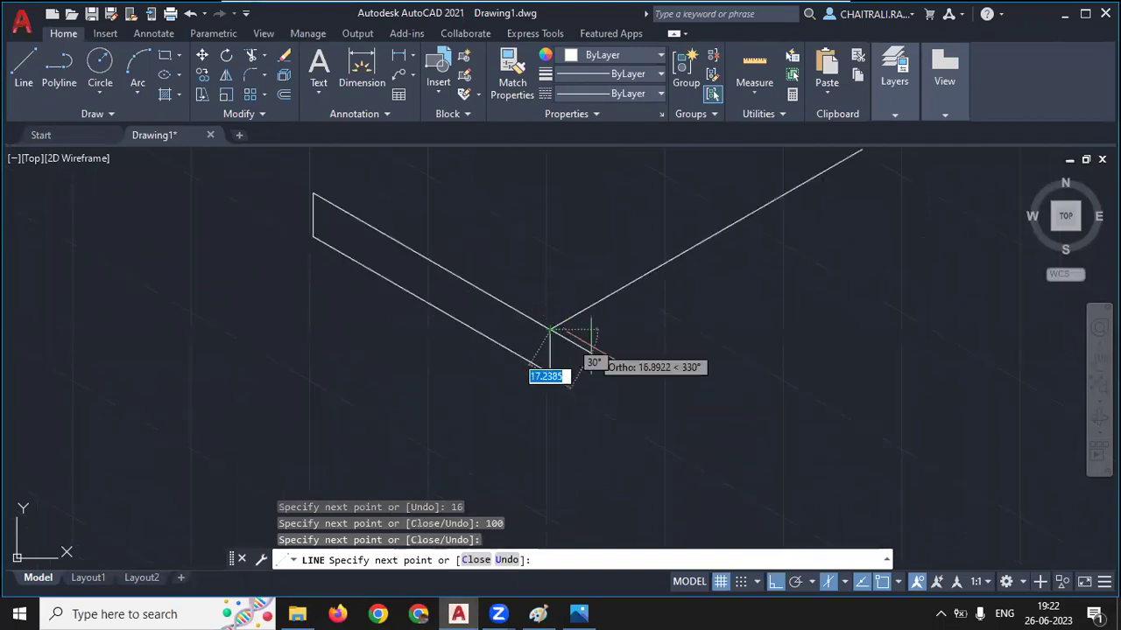
{"action": "key", "text": "Return"}
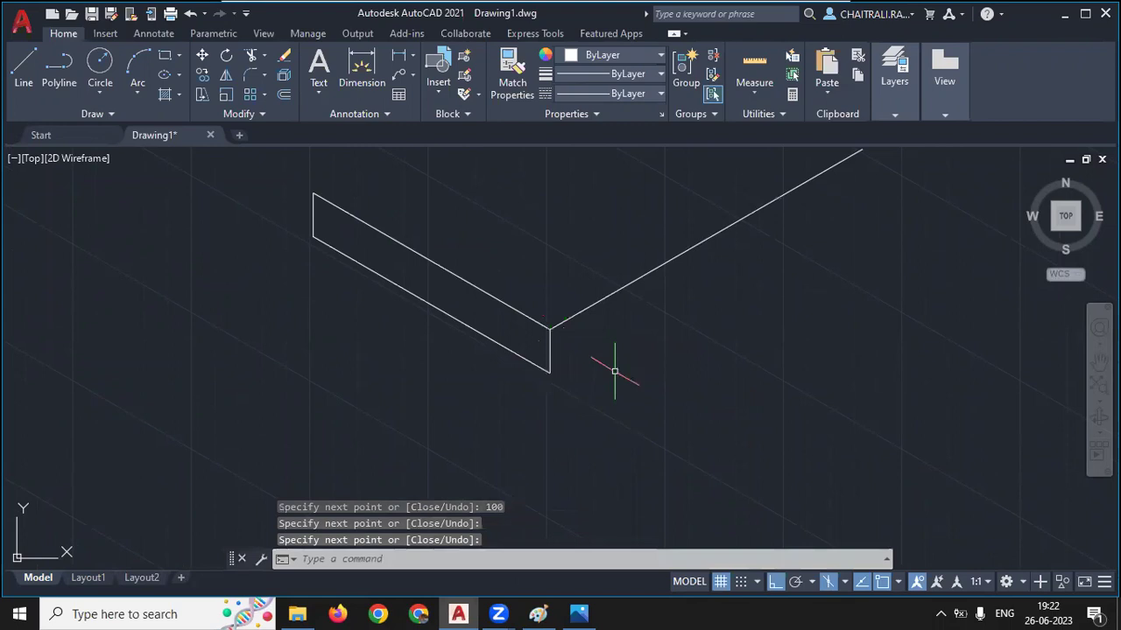
{"action": "key", "text": "Return"}
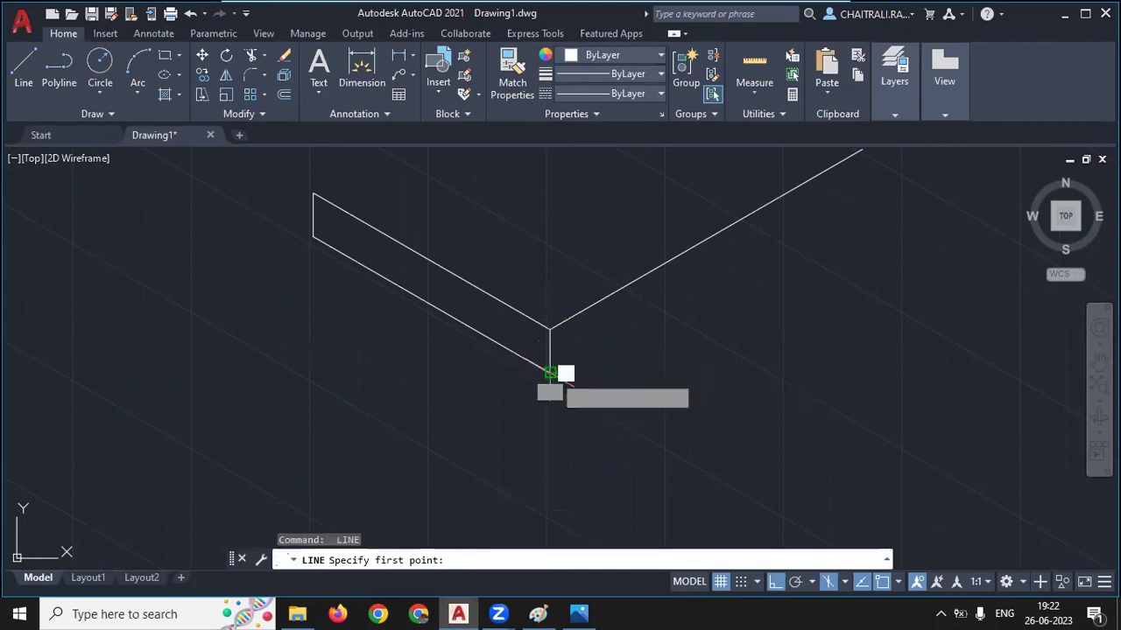
Draw the 132-unit top edge from the slab's front corner on the top isoplane
{"action": "left_click", "coordinate": [549, 372]}
{"action": "key", "text": "F5"}
{"action": "type", "text": "1"}
{"action": "key", "text": "Return"}
{"action": "middle_click_drag", "start_coordinate": [821, 252], "coordinate": [713, 408]}
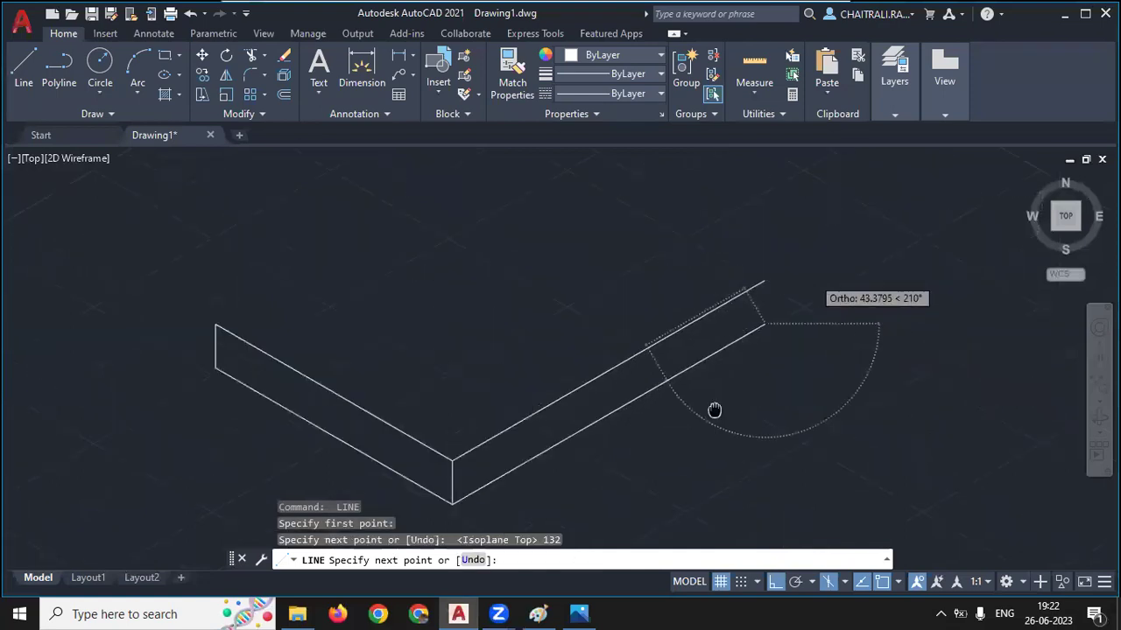
{"action": "left_click", "coordinate": [753, 305]}
{"action": "key", "text": "Return"}
{"action": "scroll", "coordinate": [776, 368], "scroll_direction": "down", "scroll_amount": 3}
{"action": "middle_click_drag", "start_coordinate": [750, 395], "coordinate": [744, 354]}
Draw the two back edges along 30° from the slab's right and left top corners, past the back corner
{"action": "left_click", "coordinate": [579, 614]}
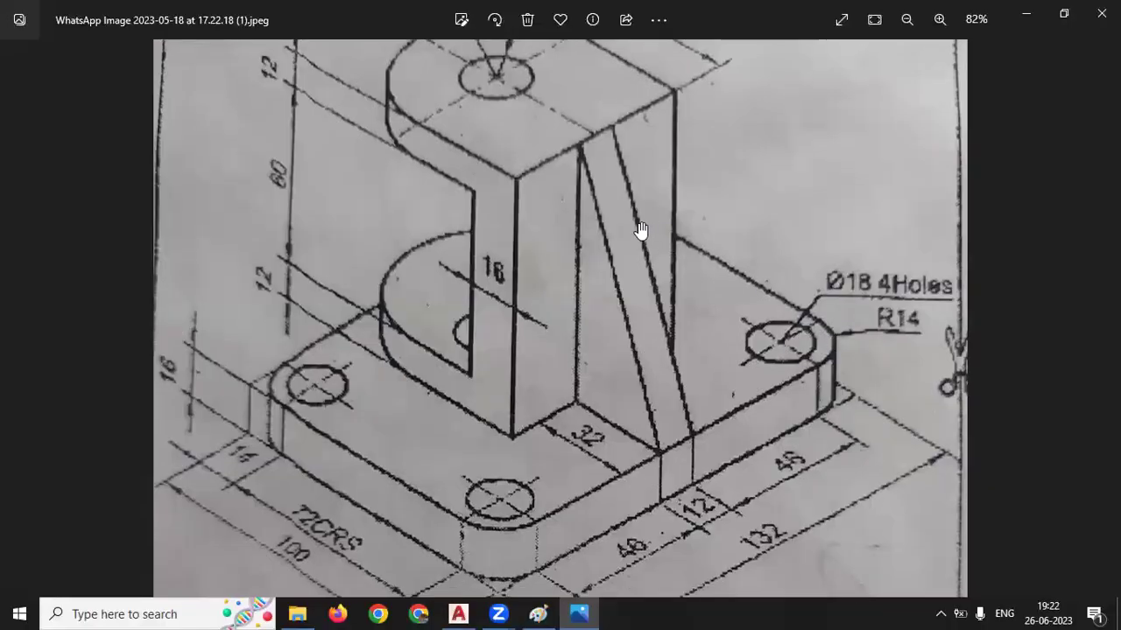
{"action": "left_click", "coordinate": [575, 610]}
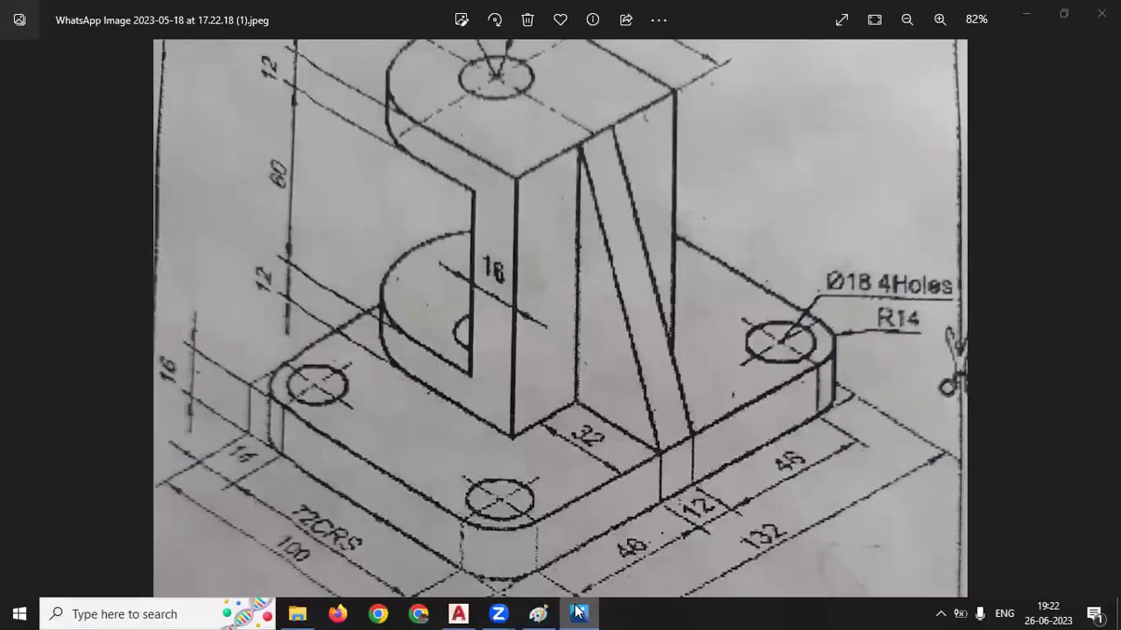
{"action": "type", "text": "l"}
{"action": "key", "text": "Return"}
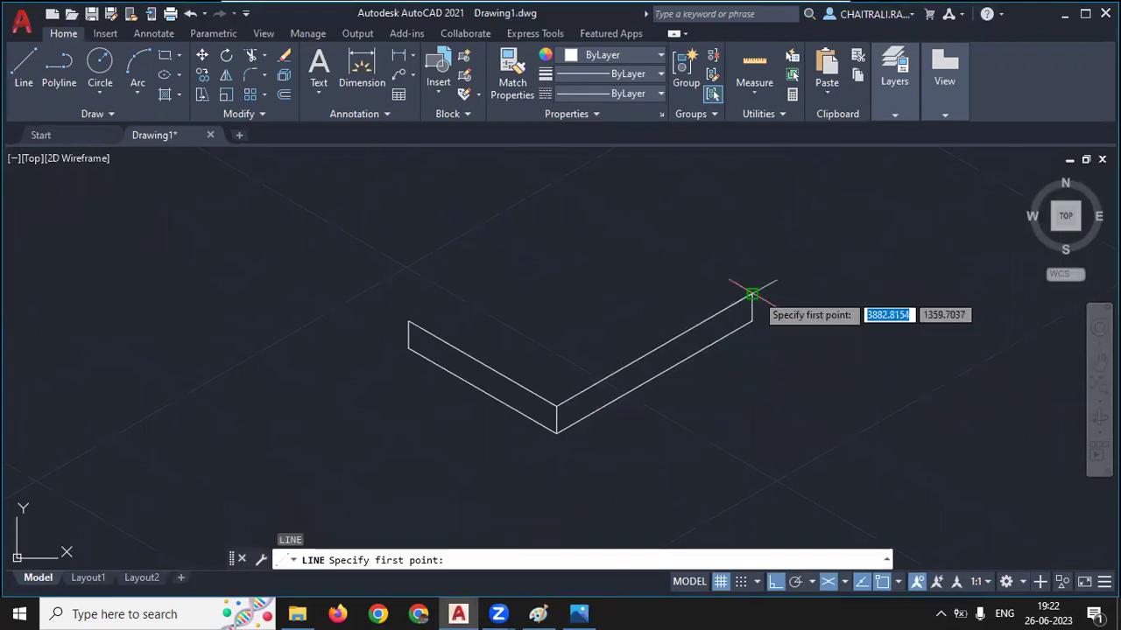
{"action": "left_click", "coordinate": [751, 294]}
{"action": "left_click", "coordinate": [536, 169]}
{"action": "key", "text": "Escape"}
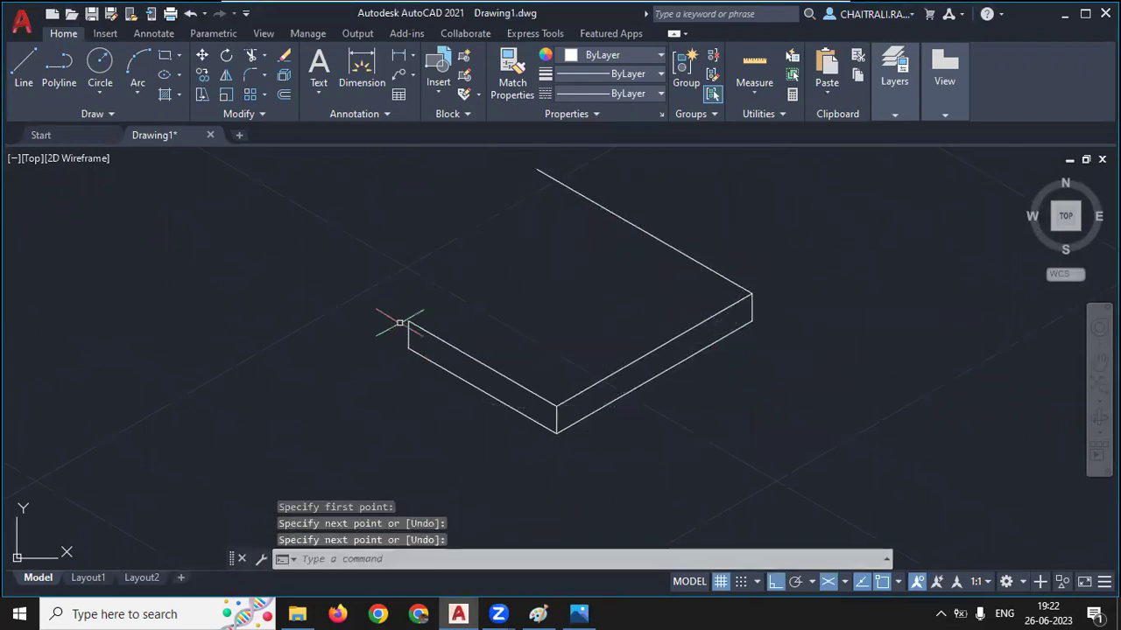
{"action": "key", "text": "Return"}
{"action": "left_click", "coordinate": [409, 320]}
{"action": "left_click", "coordinate": [690, 210]}
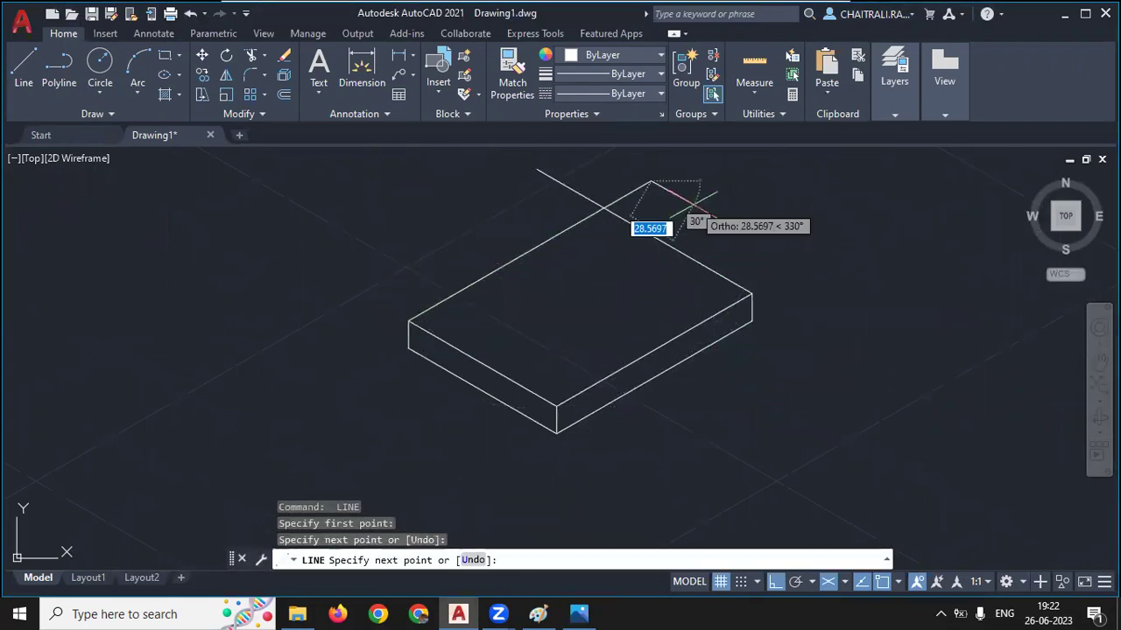
{"action": "key", "text": "Return"}
{"action": "middle_click_drag", "start_coordinate": [690, 210], "coordinate": [689, 300]}
Trim the overhanging back-edge ends with a fence so they meet at the far corner
{"action": "type", "text": "t"}
{"action": "key", "text": "Return"}
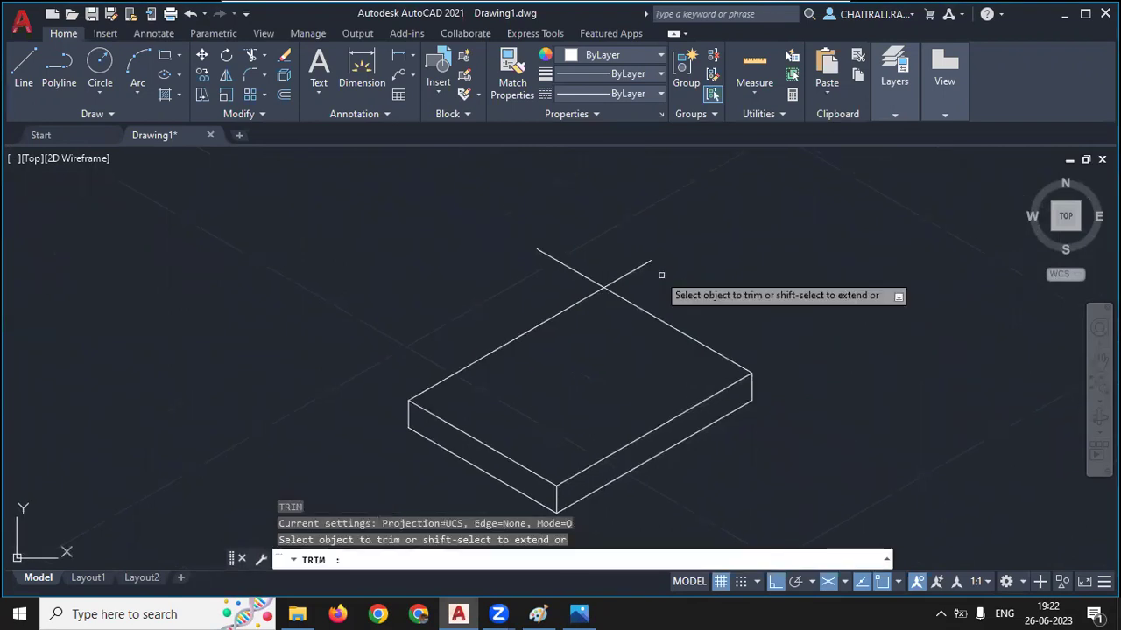
{"action": "left_click", "coordinate": [630, 272]}
{"action": "left_click", "coordinate": [593, 250]}
{"action": "key", "text": "Return"}
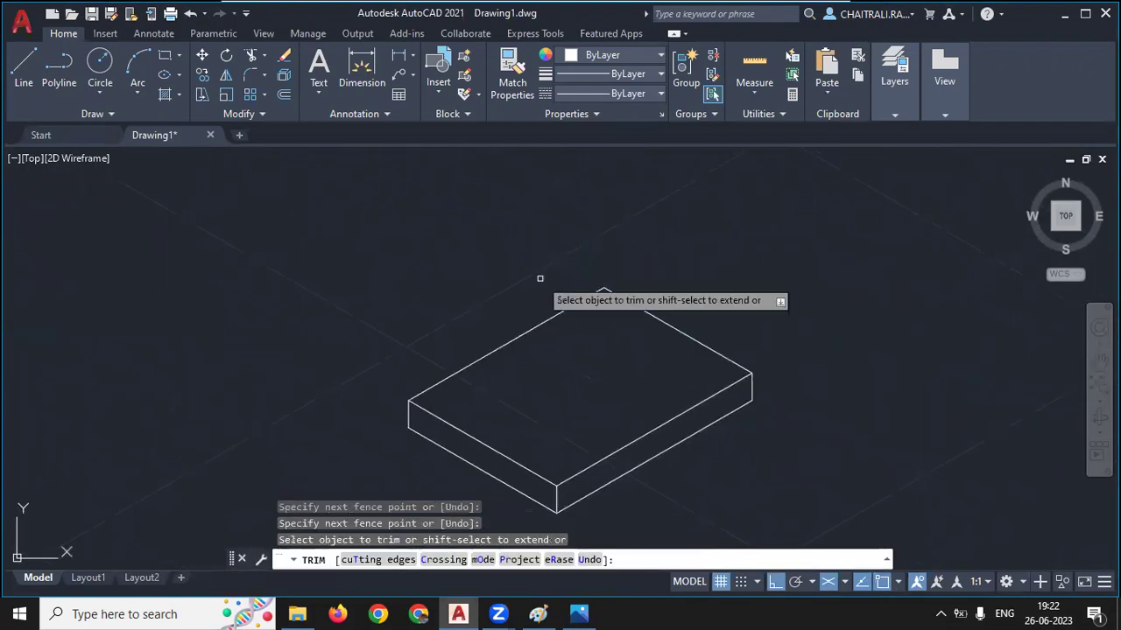
{"action": "key", "text": "Return"}
{"action": "scroll", "coordinate": [490, 305], "scroll_direction": "down", "scroll_amount": 2}
{"action": "scroll", "coordinate": [508, 371], "scroll_direction": "up", "scroll_amount": 2}
{"action": "scroll", "coordinate": [508, 370], "scroll_direction": "down", "scroll_amount": 1}
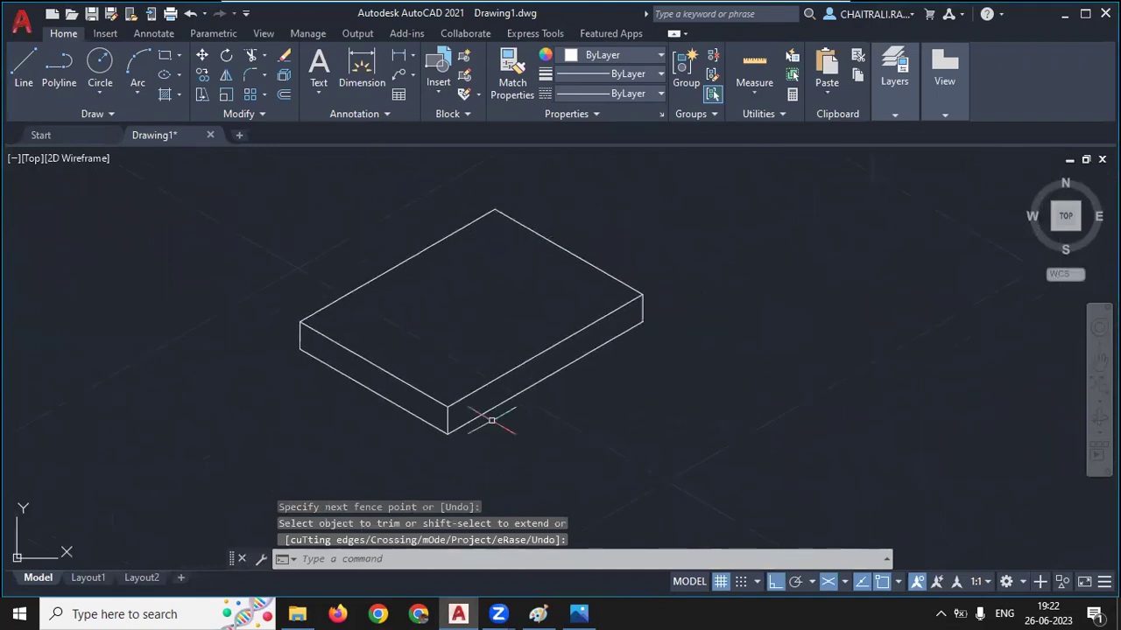
In Photos, zoom in on the reference base slab's Ø18 4Holes and R14 corner dimensions
{"action": "left_click", "coordinate": [579, 614]}
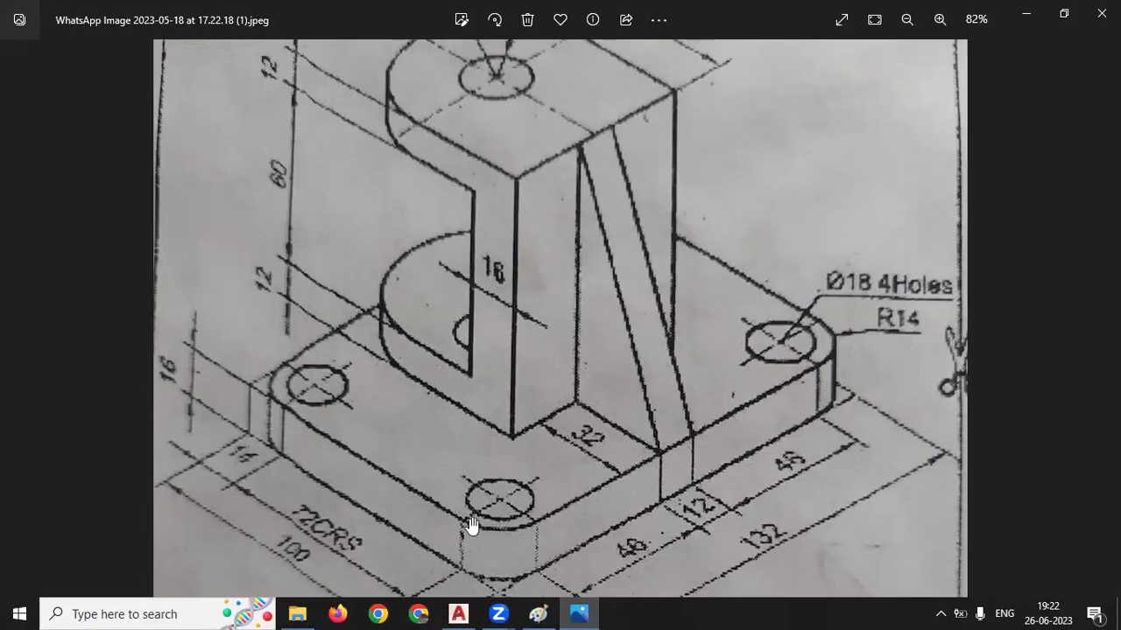
{"action": "scroll", "coordinate": [495, 516], "scroll_direction": "up", "scroll_amount": 1}
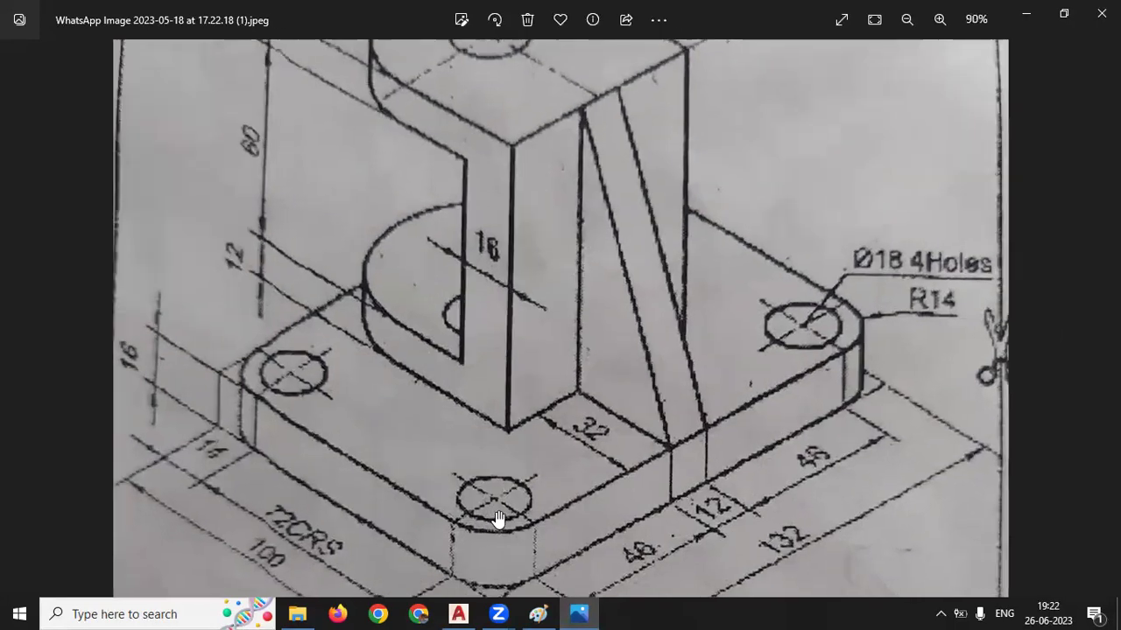
{"action": "scroll", "coordinate": [497, 518], "scroll_direction": "down", "scroll_amount": 2}
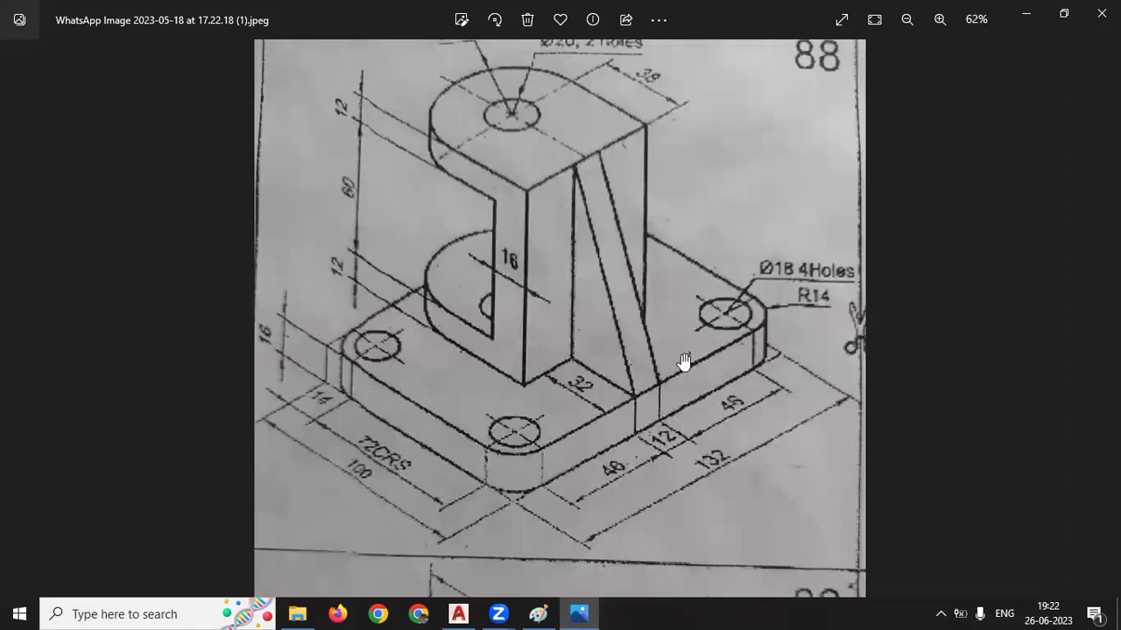
{"action": "scroll", "coordinate": [483, 465], "scroll_direction": "up", "scroll_amount": 1}
{"action": "scroll", "coordinate": [516, 459], "scroll_direction": "up", "scroll_amount": 1}
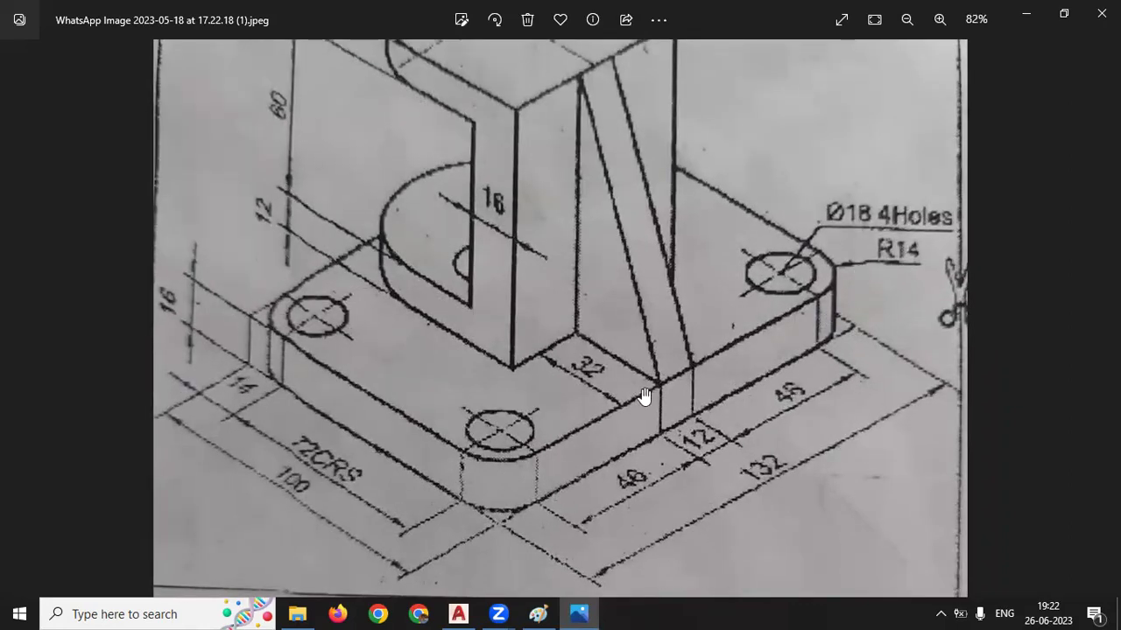
{"action": "left_click", "coordinate": [578, 614]}
Draw two 14-unit lines from the slab's front top corner along the isometric axes
{"action": "type", "text": "l"}
{"action": "key", "text": "Return"}
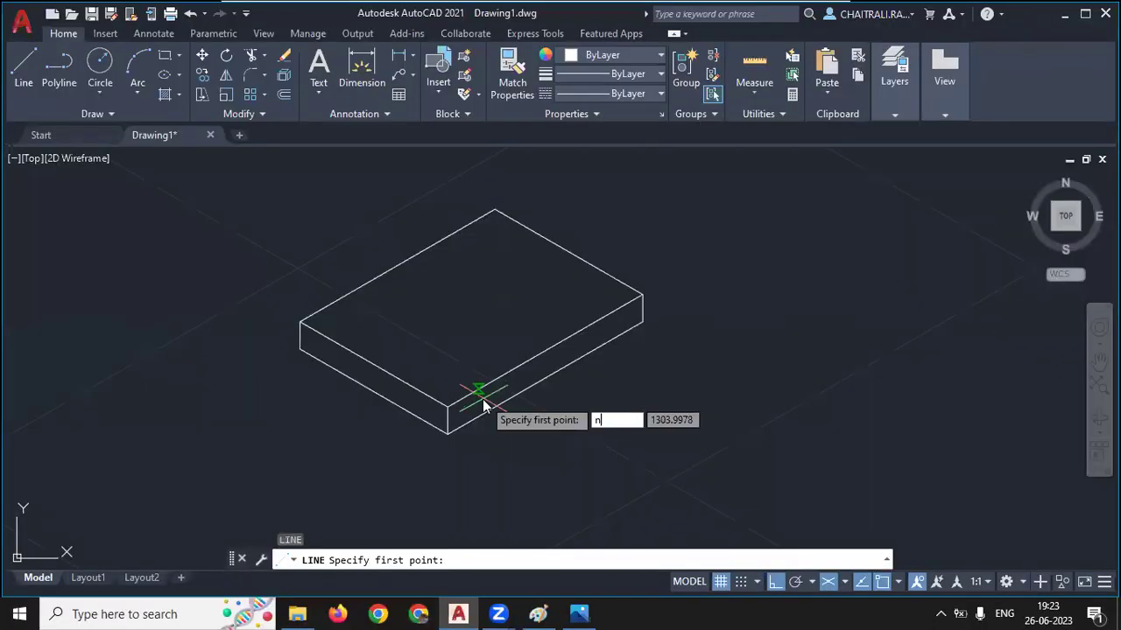
{"action": "scroll", "coordinate": [448, 407], "scroll_direction": "up", "scroll_amount": 4}
{"action": "left_click", "coordinate": [438, 434]}
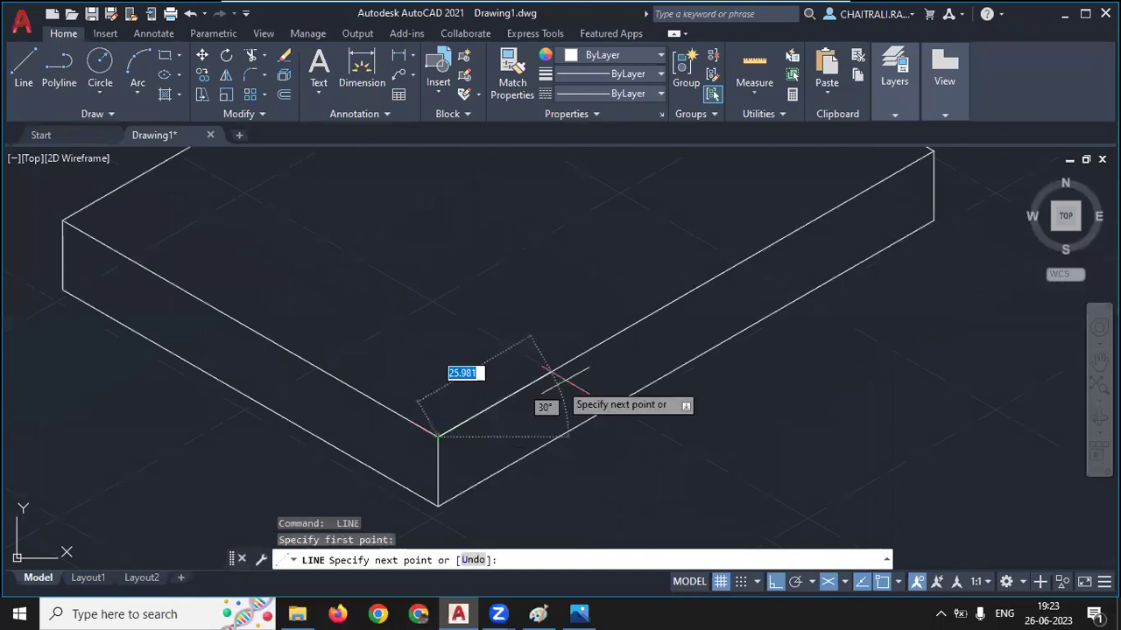
{"action": "type", "text": "14"}
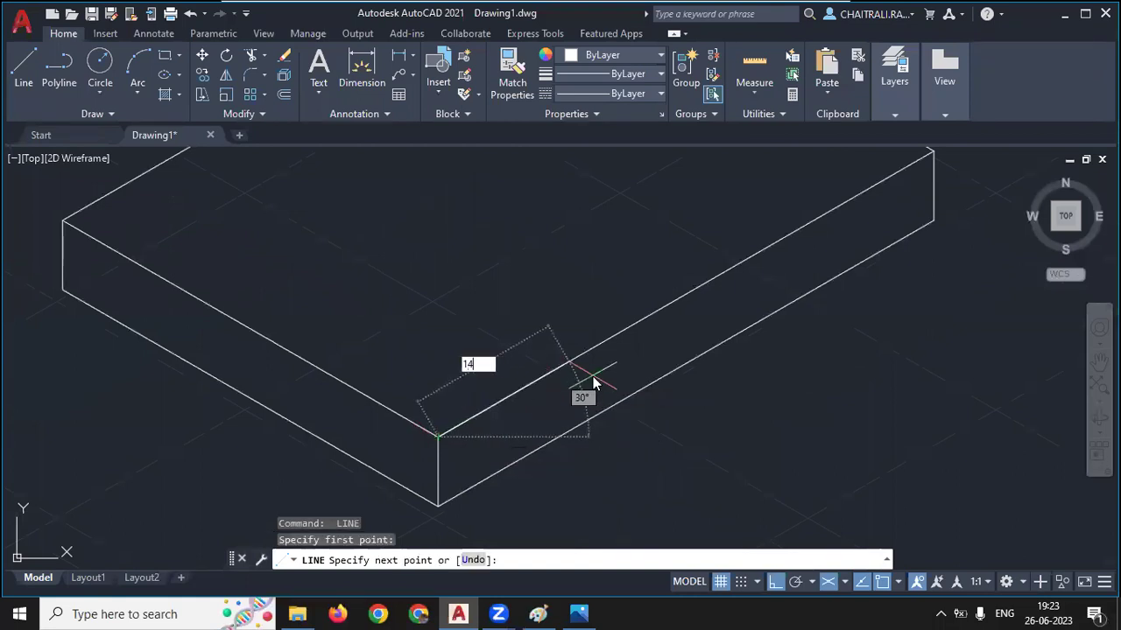
{"action": "key", "text": "Return"}
{"action": "type", "text": "14"}
{"action": "key", "text": "Return"}
{"action": "key", "text": "Return"}
{"action": "scroll", "coordinate": [433, 395], "scroll_direction": "up", "scroll_amount": 2}
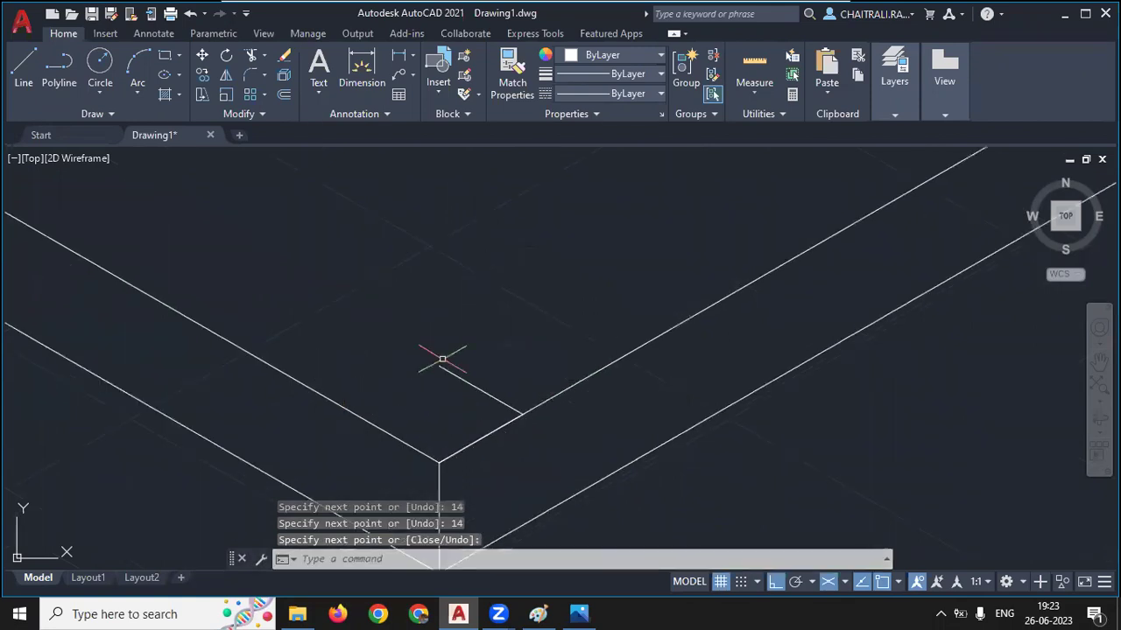
Recheck the zoomed reference drawing, then return to the isometric drawing
{"action": "left_click", "coordinate": [579, 613]}
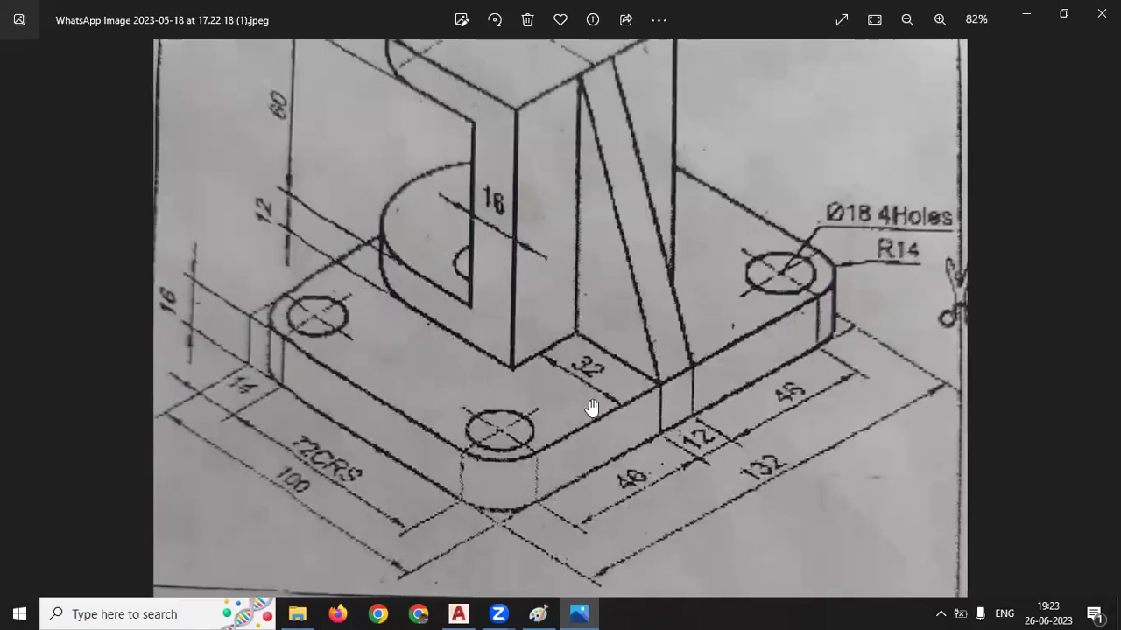
{"action": "scroll", "coordinate": [881, 227], "scroll_direction": "up", "scroll_amount": 1}
{"action": "scroll", "coordinate": [881, 228], "scroll_direction": "up", "scroll_amount": 2}
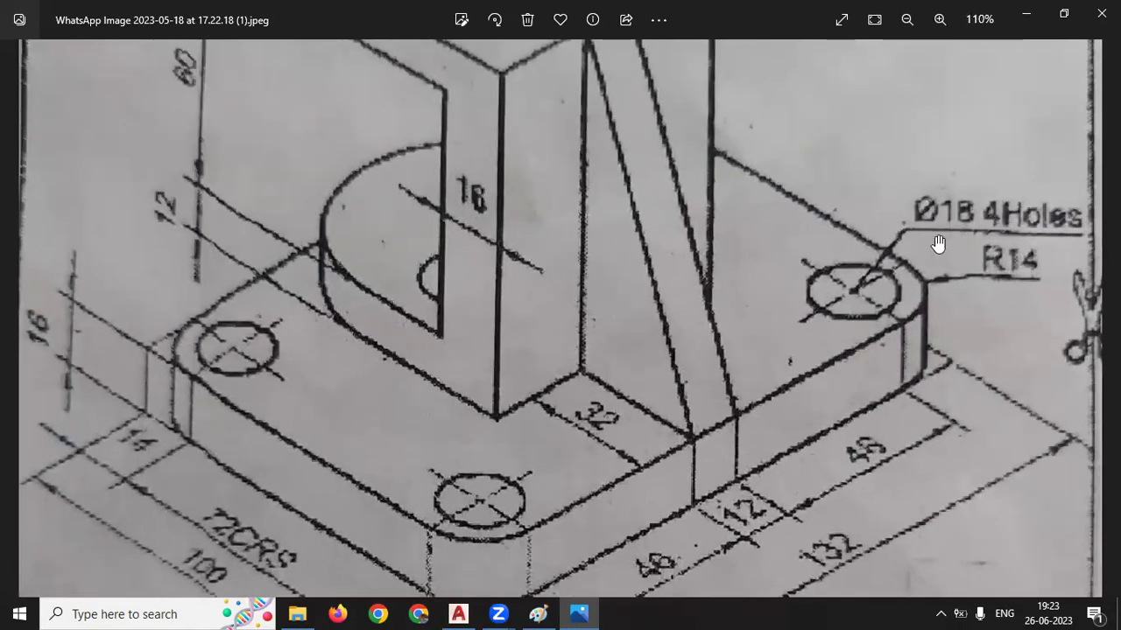
{"action": "left_click", "coordinate": [579, 613]}
{"action": "scroll", "coordinate": [511, 419], "scroll_direction": "down", "scroll_amount": 1}
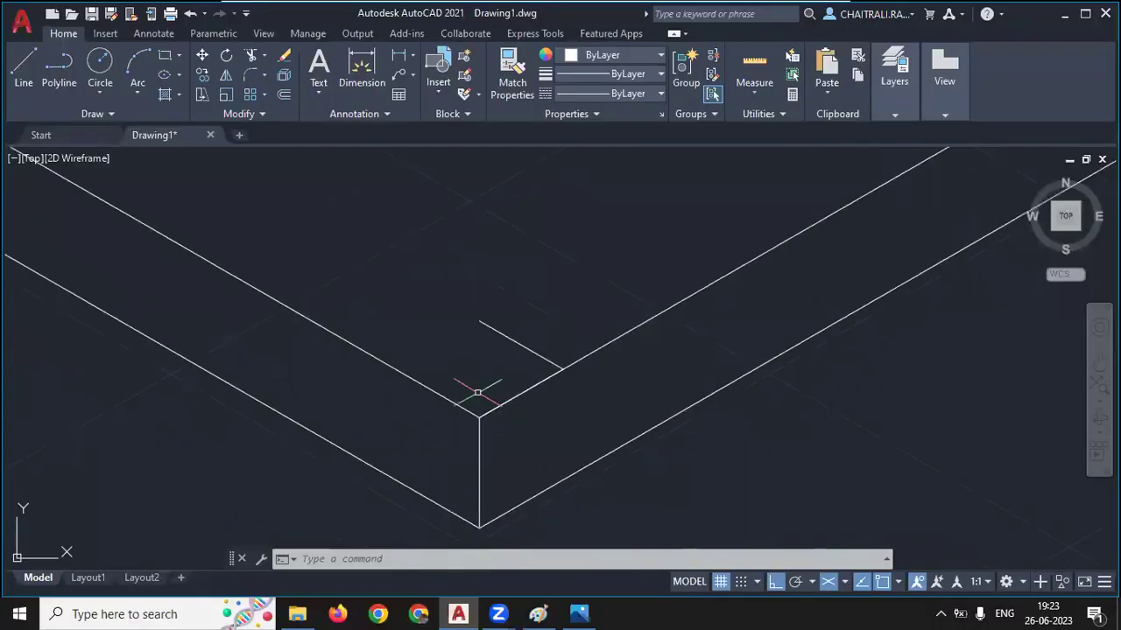
{"action": "scroll", "coordinate": [493, 408], "scroll_direction": "up", "scroll_amount": 1}
Review the Paint sketch of the isometric cube's 30° planes, then switch back to AutoCAD
{"action": "left_click", "coordinate": [537, 613]}
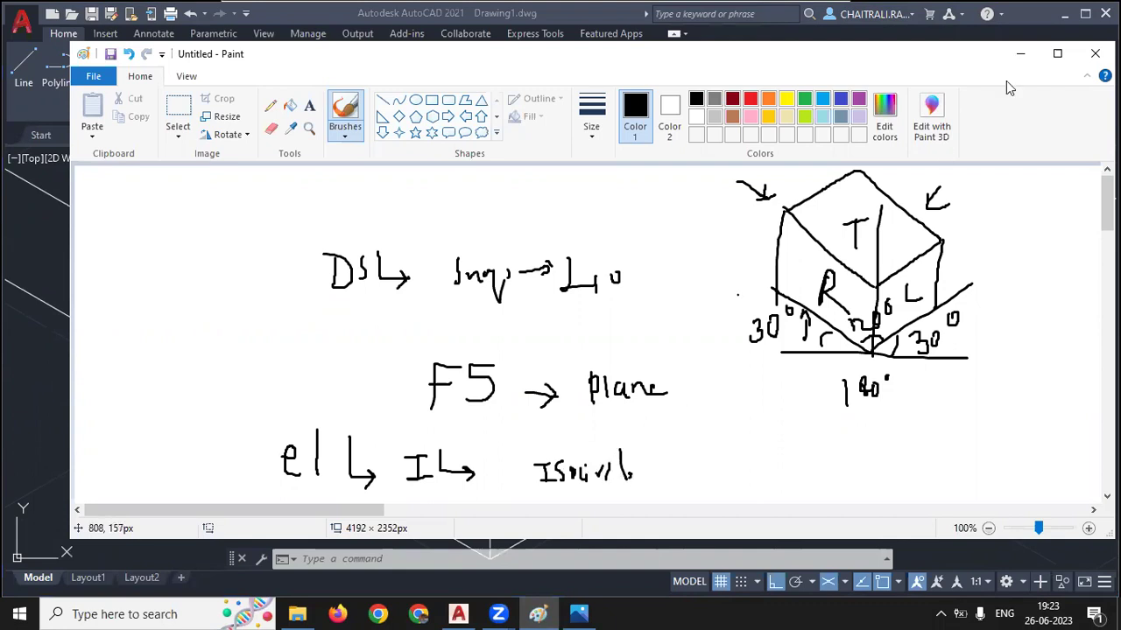
{"action": "key", "text": "alt+Tab"}
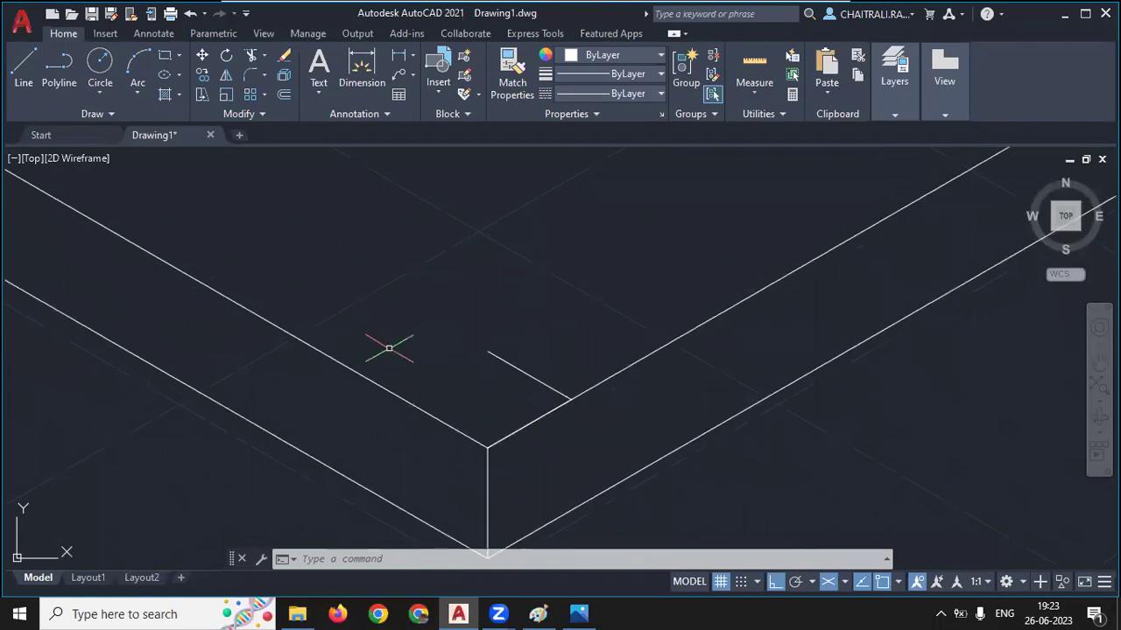
{"action": "type", "text": "c"}
{"action": "key", "text": "Return"}
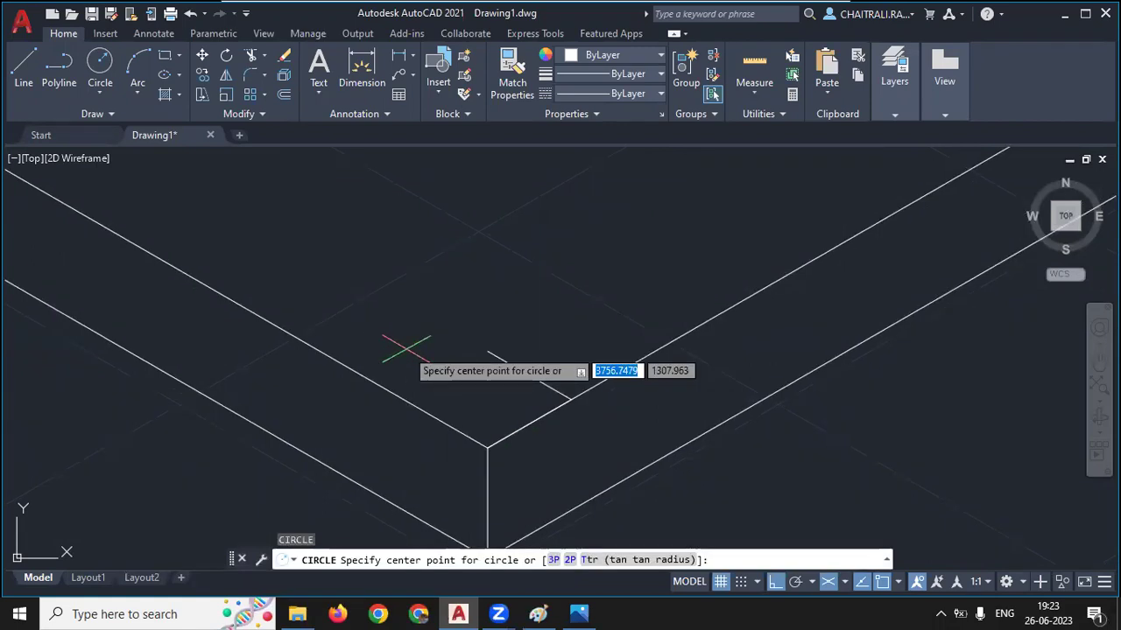
{"action": "left_click", "coordinate": [487, 352]}
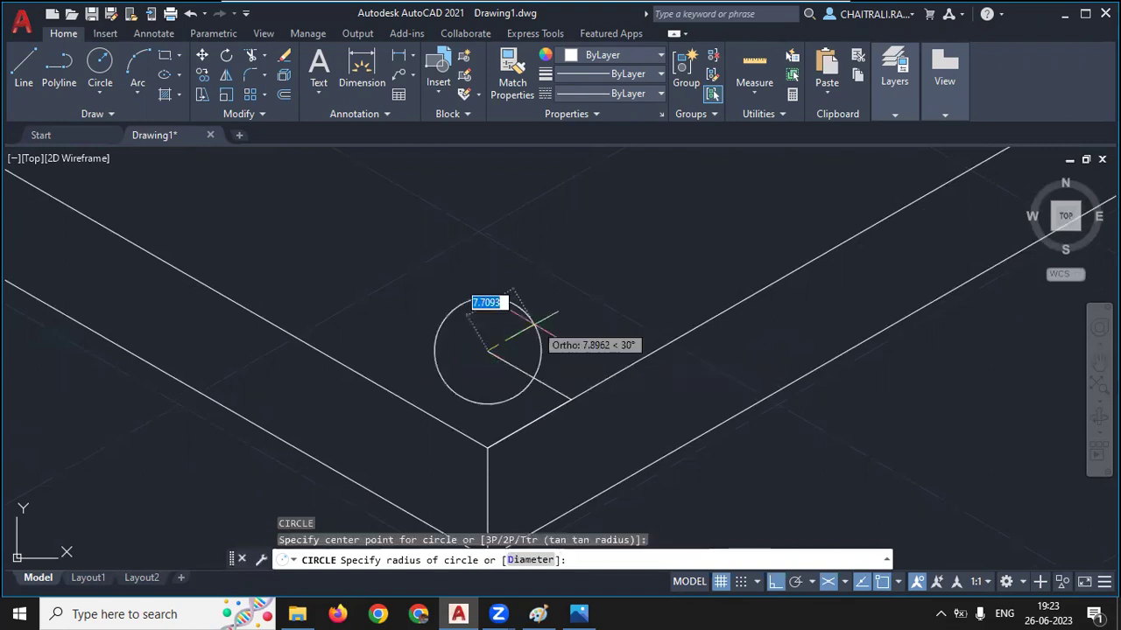
{"action": "left_click", "coordinate": [528, 328]}
{"action": "middle_click_drag", "start_coordinate": [557, 310], "coordinate": [532, 279]}
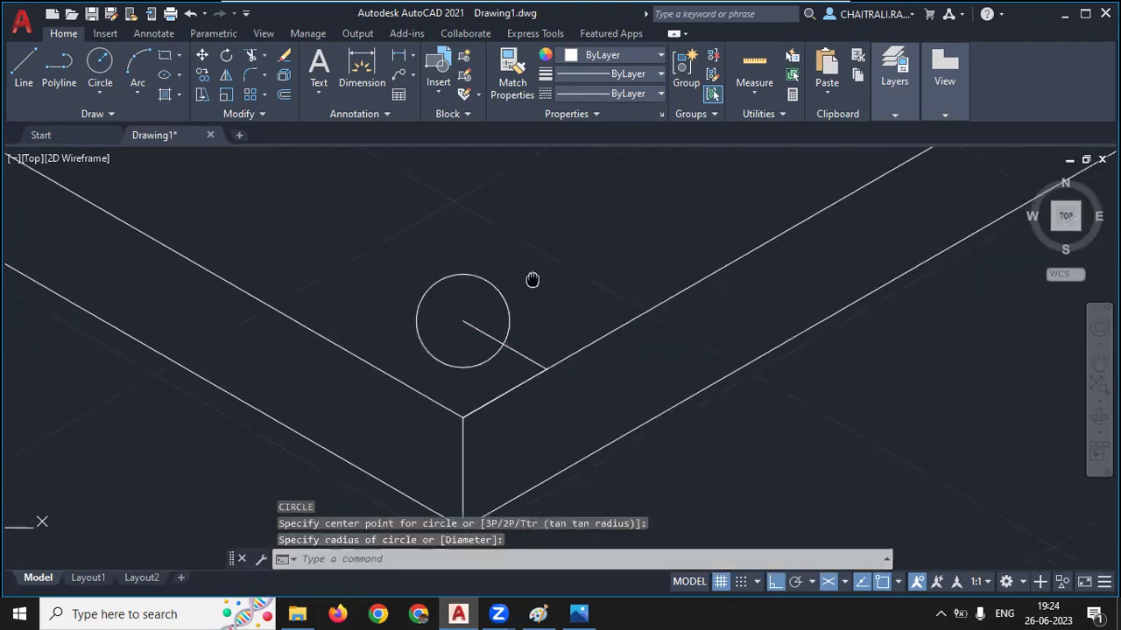
{"action": "scroll", "coordinate": [482, 339], "scroll_direction": "down", "scroll_amount": 2}
{"action": "scroll", "coordinate": [460, 315], "scroll_direction": "down", "scroll_amount": 2}
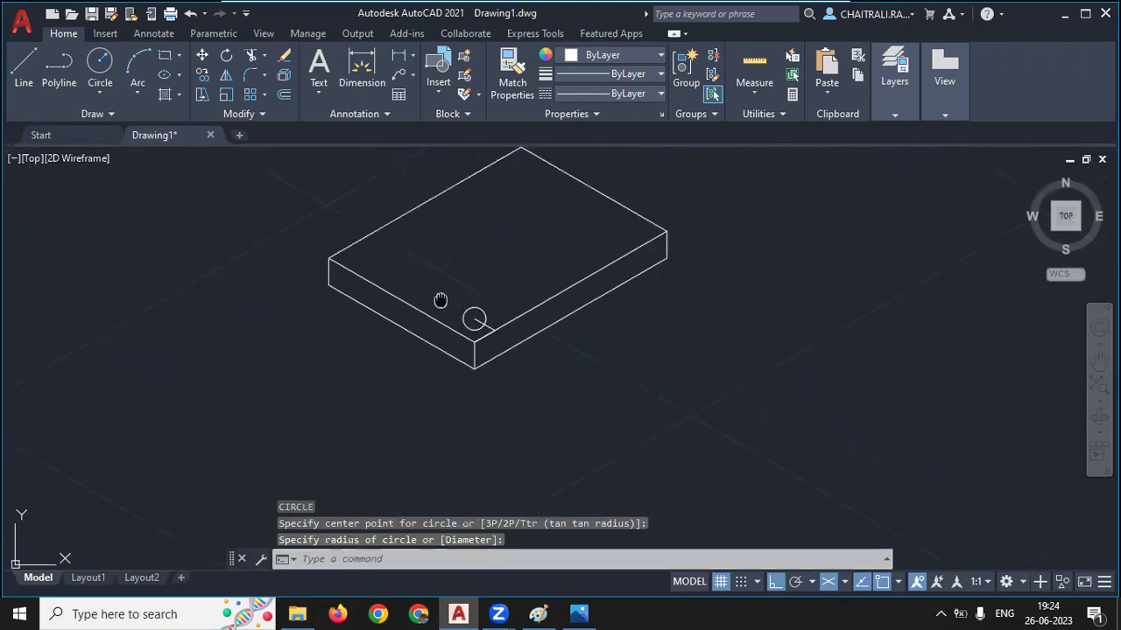
{"action": "scroll", "coordinate": [440, 301], "scroll_direction": "up", "scroll_amount": 2}
{"action": "scroll", "coordinate": [493, 351], "scroll_direction": "up", "scroll_amount": 3}
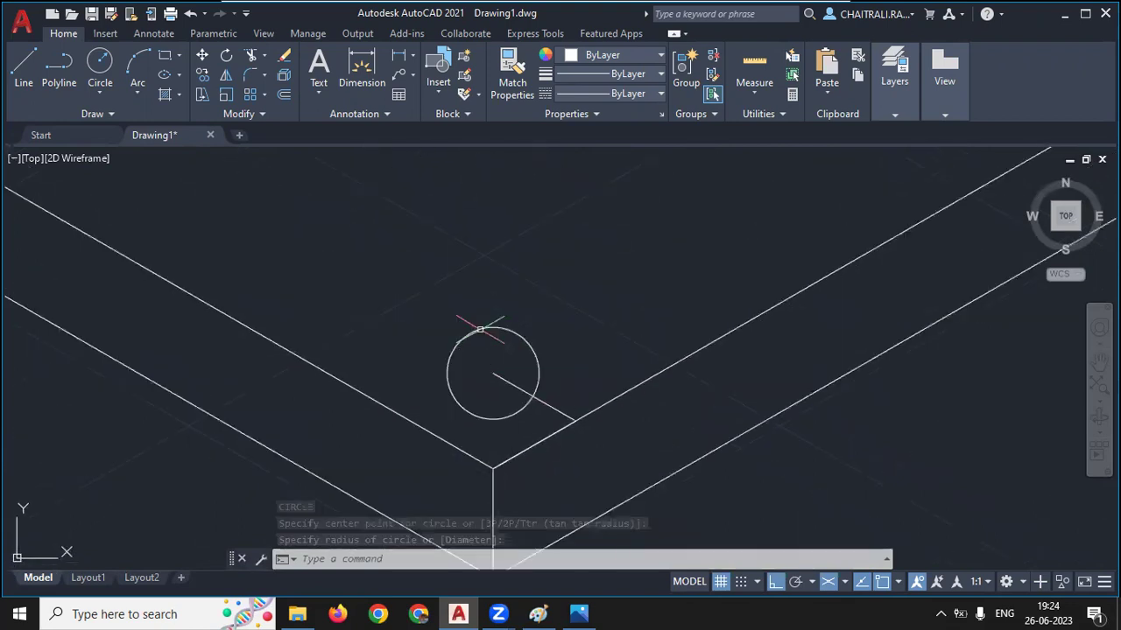
{"action": "scroll", "coordinate": [480, 330], "scroll_direction": "down", "scroll_amount": 2}
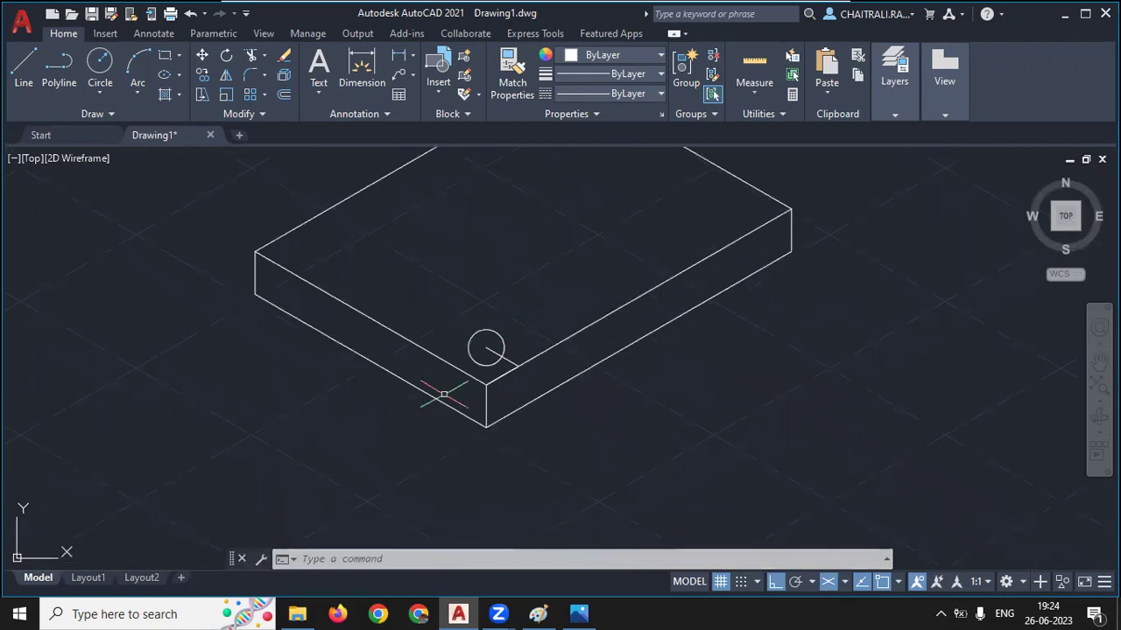
{"action": "scroll", "coordinate": [374, 348], "scroll_direction": "up", "scroll_amount": 4}
{"action": "type", "text": "c"}
{"action": "key", "text": "Return"}
{"action": "left_click", "coordinate": [374, 343]}
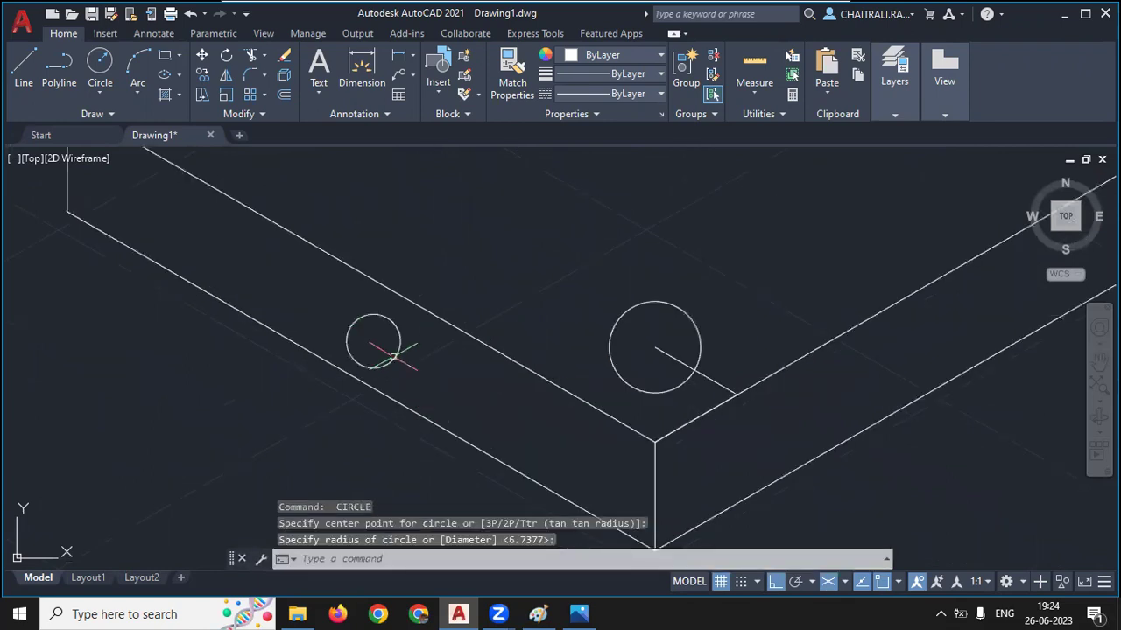
{"action": "scroll", "coordinate": [393, 356], "scroll_direction": "down", "scroll_amount": 4}
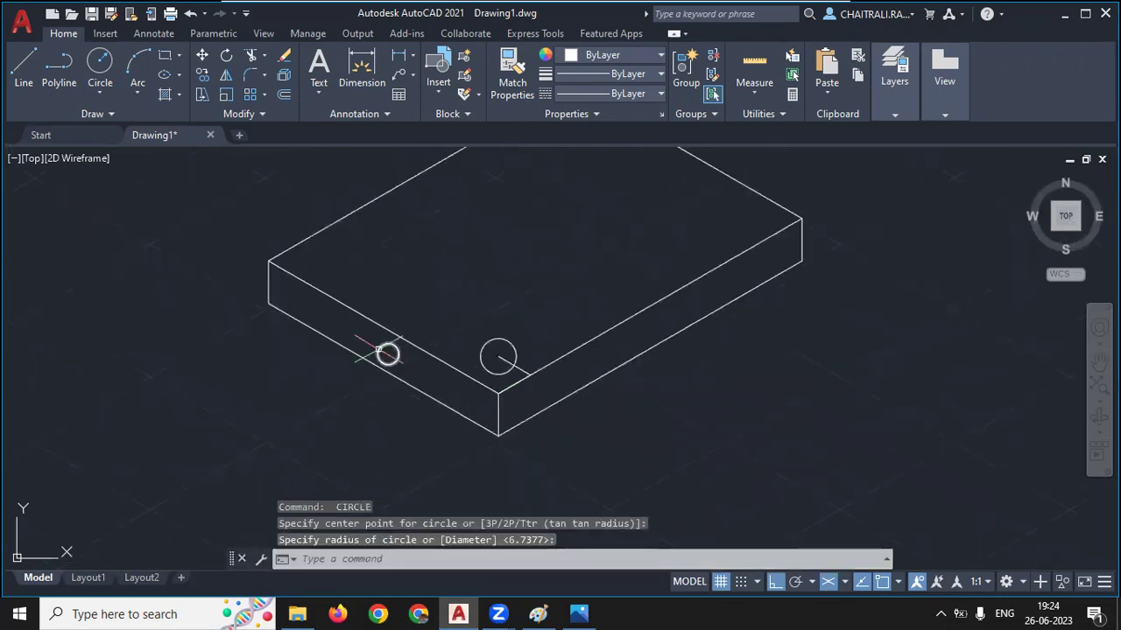
{"action": "left_click", "coordinate": [379, 349]}
{"action": "left_click", "coordinate": [487, 340]}
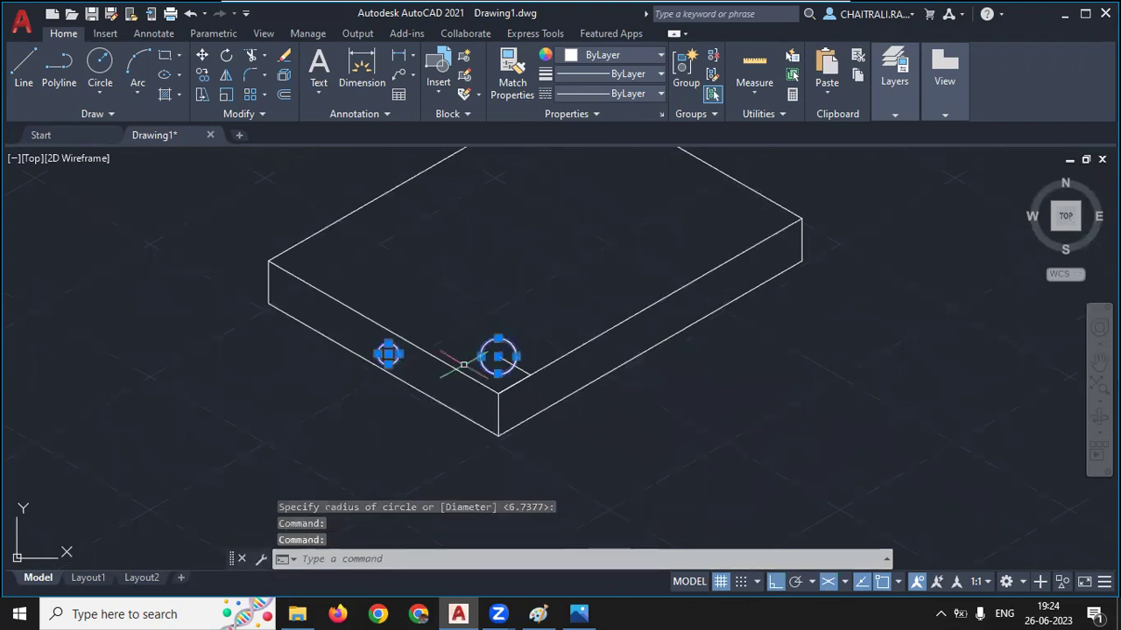
{"action": "key", "text": "Delete"}
{"action": "middle_click_drag", "start_coordinate": [464, 364], "coordinate": [484, 324]}
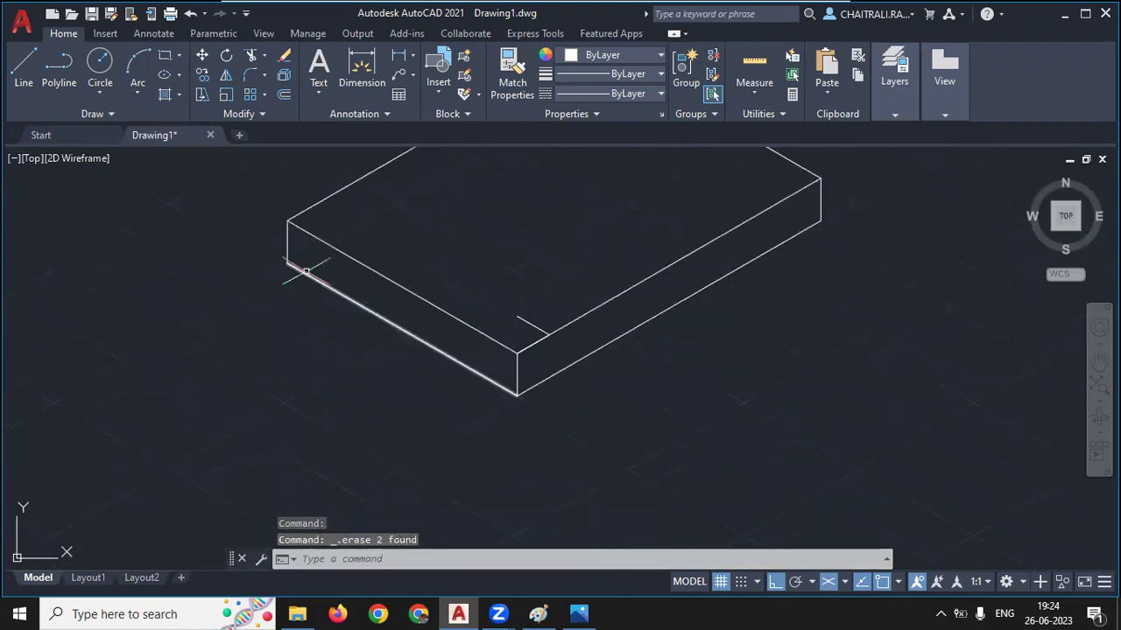
{"action": "middle_click_drag", "start_coordinate": [305, 272], "coordinate": [299, 306]}
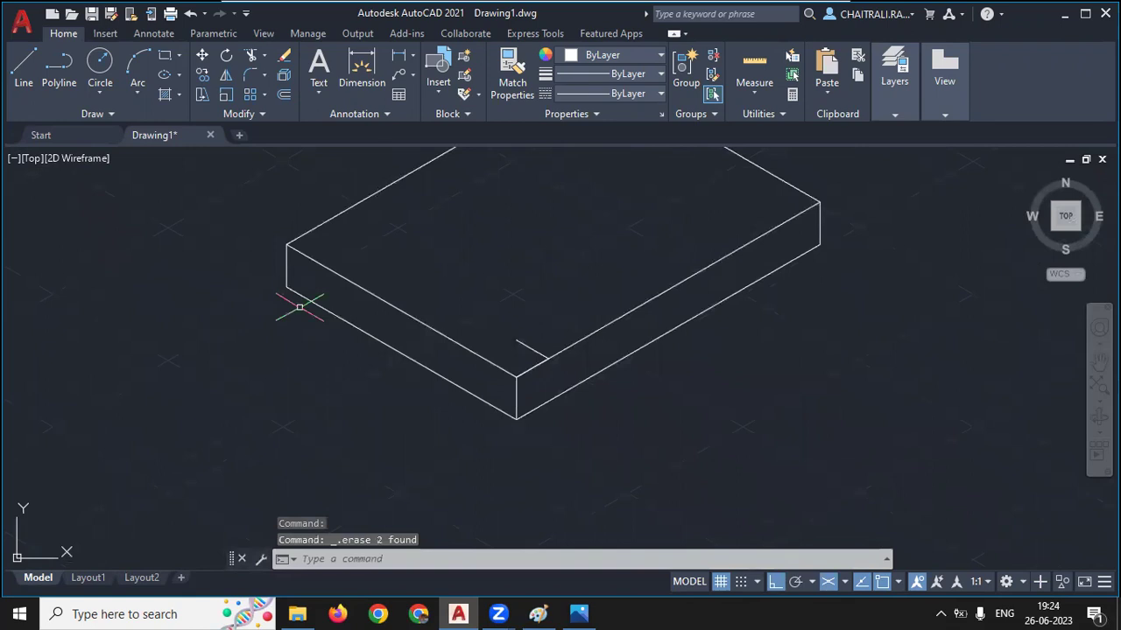
{"action": "scroll", "coordinate": [496, 319], "scroll_direction": "up", "scroll_amount": 4}
Draw a radius-9 isocircle at the first hole centre near the slab's front corner
{"action": "type", "text": "El"}
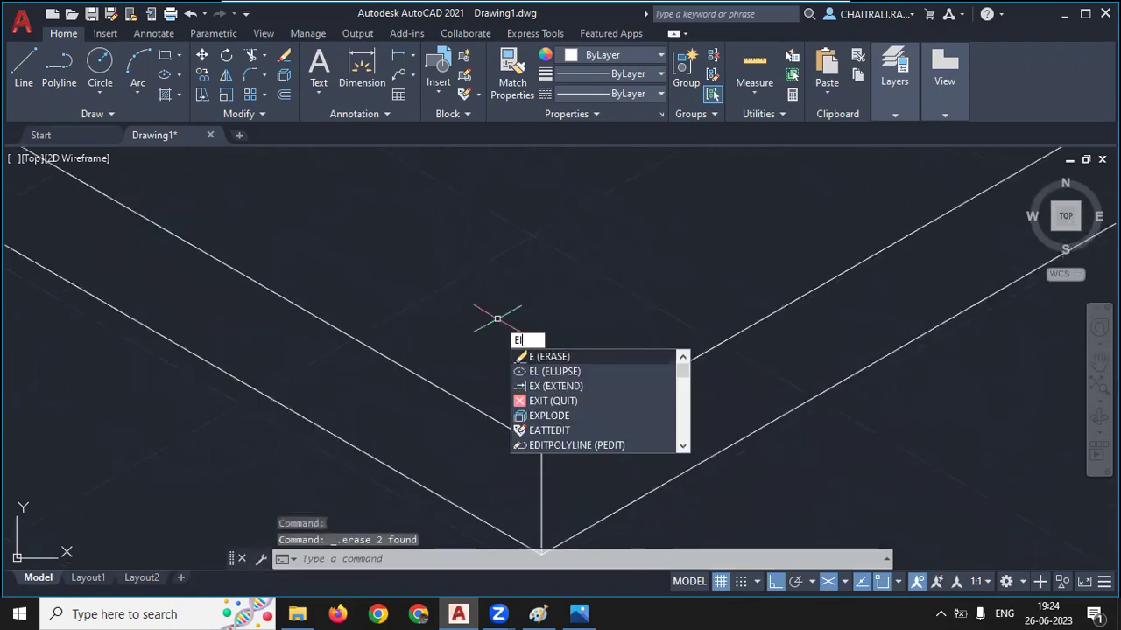
{"action": "key", "text": "Return"}
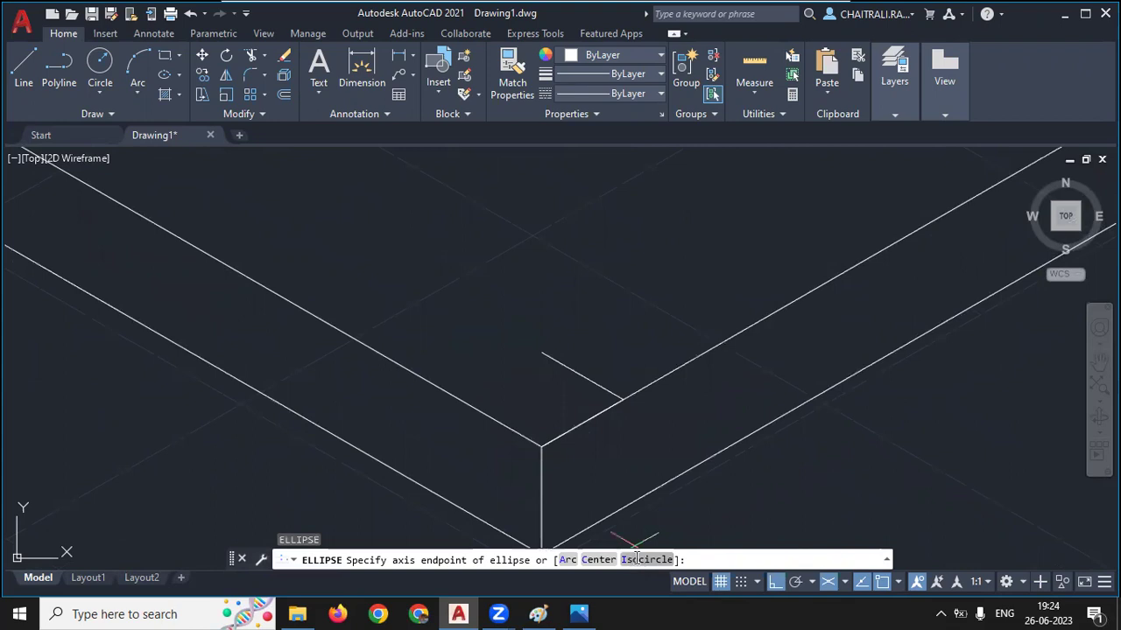
{"action": "left_click", "coordinate": [636, 559]}
{"action": "middle_click_drag", "start_coordinate": [617, 529], "coordinate": [550, 501]}
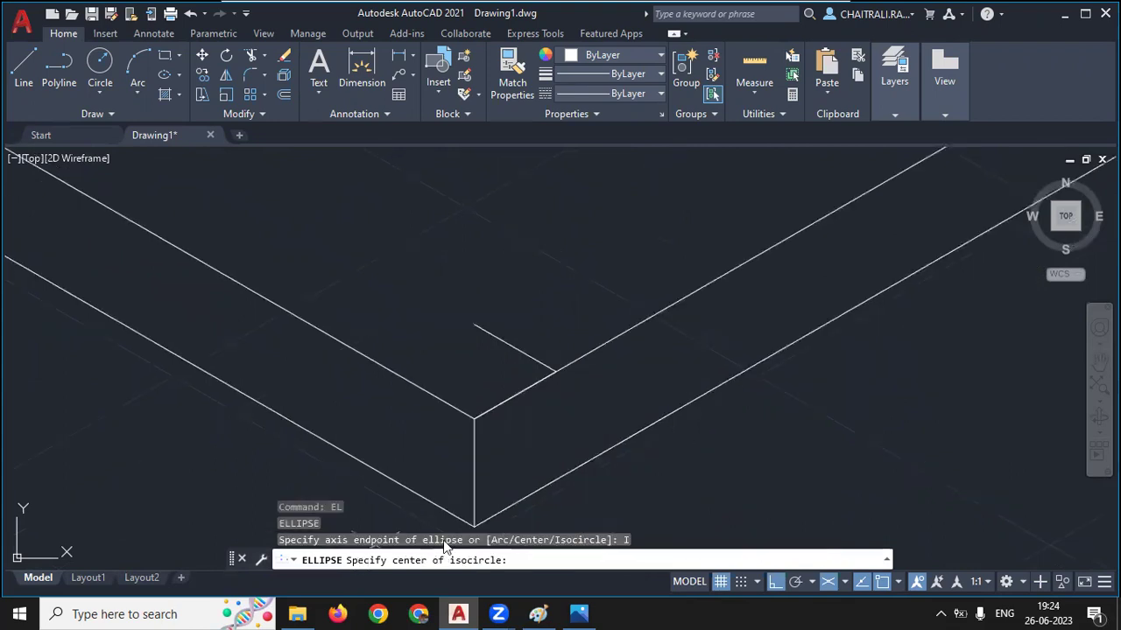
{"action": "left_click", "coordinate": [474, 324]}
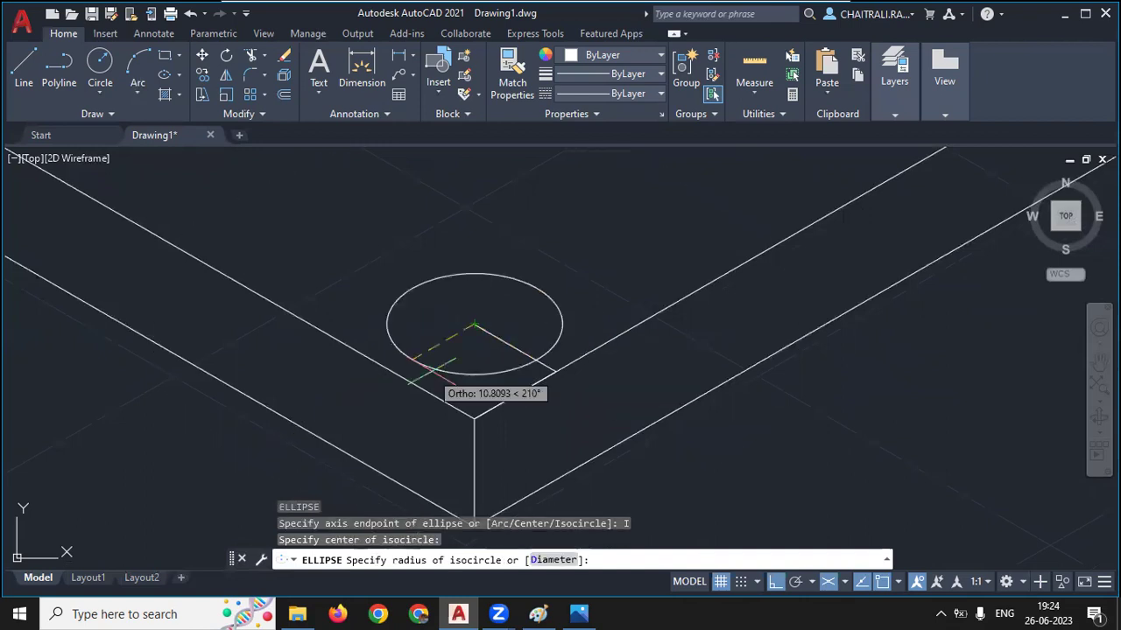
{"action": "left_click", "coordinate": [569, 613]}
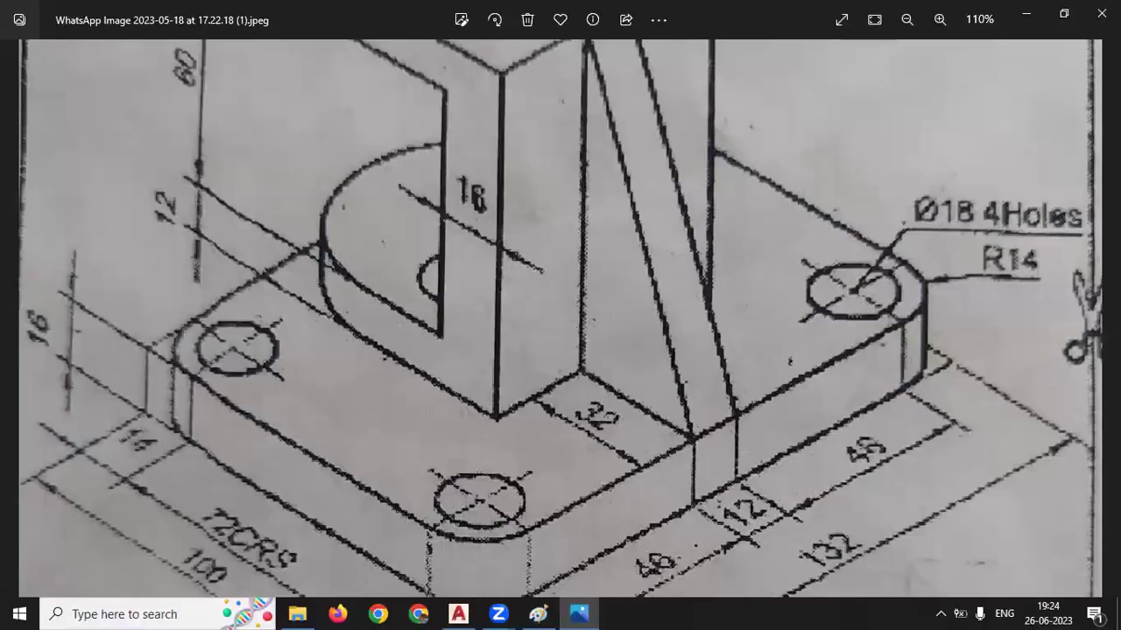
{"action": "key", "text": "alt+Tab"}
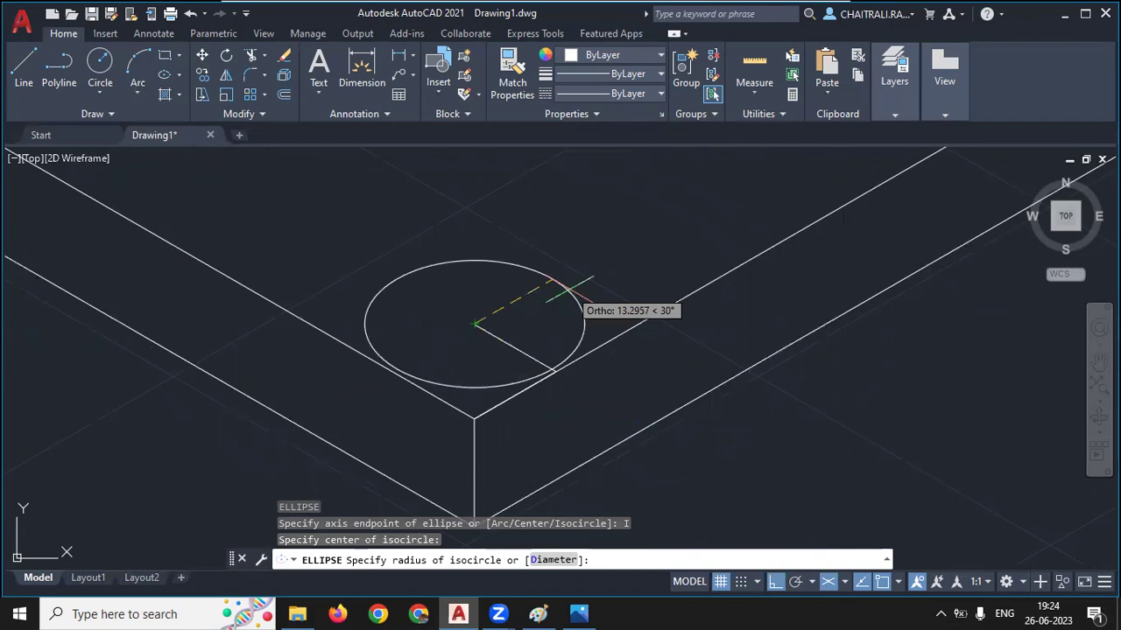
{"action": "type", "text": "9"}
{"action": "key", "text": "Return"}
Zoom out to see the whole slab and glance at the reference image
{"action": "scroll", "coordinate": [569, 289], "scroll_direction": "down", "scroll_amount": 2}
{"action": "middle_click_drag", "start_coordinate": [569, 289], "coordinate": [478, 330]}
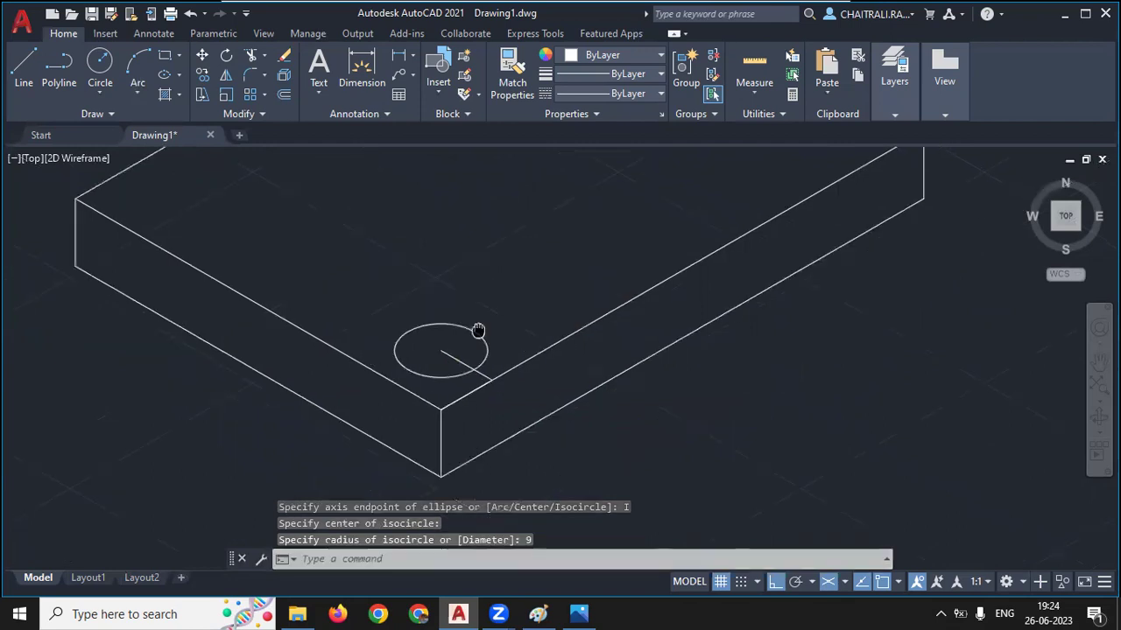
{"action": "scroll", "coordinate": [478, 330], "scroll_direction": "down", "scroll_amount": 4}
{"action": "left_click", "coordinate": [580, 613]}
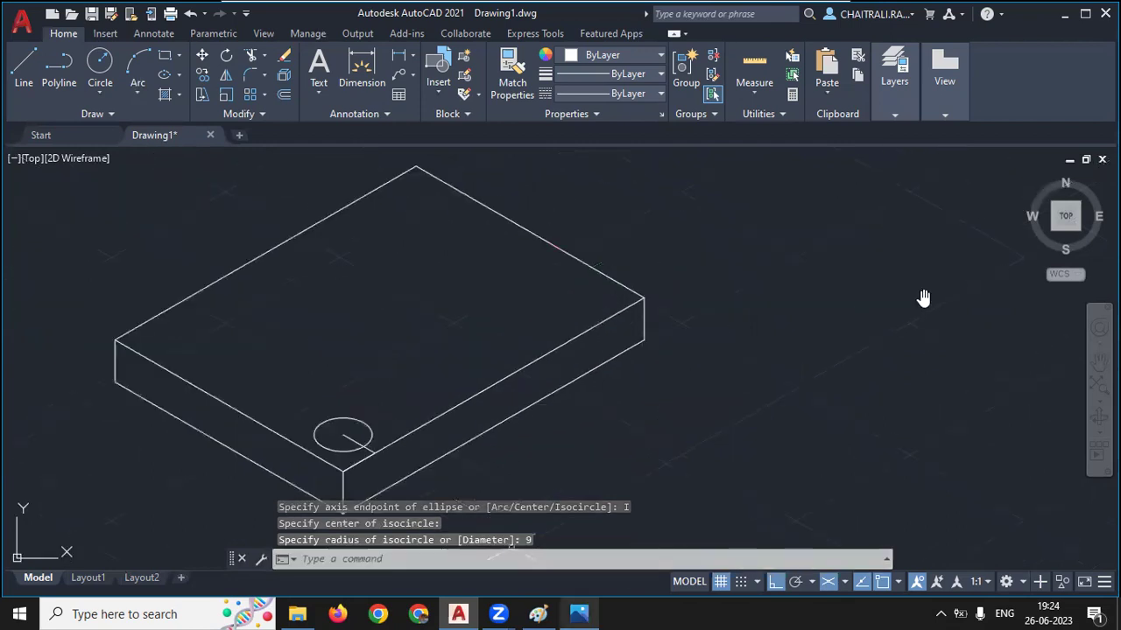
{"action": "left_click", "coordinate": [595, 611]}
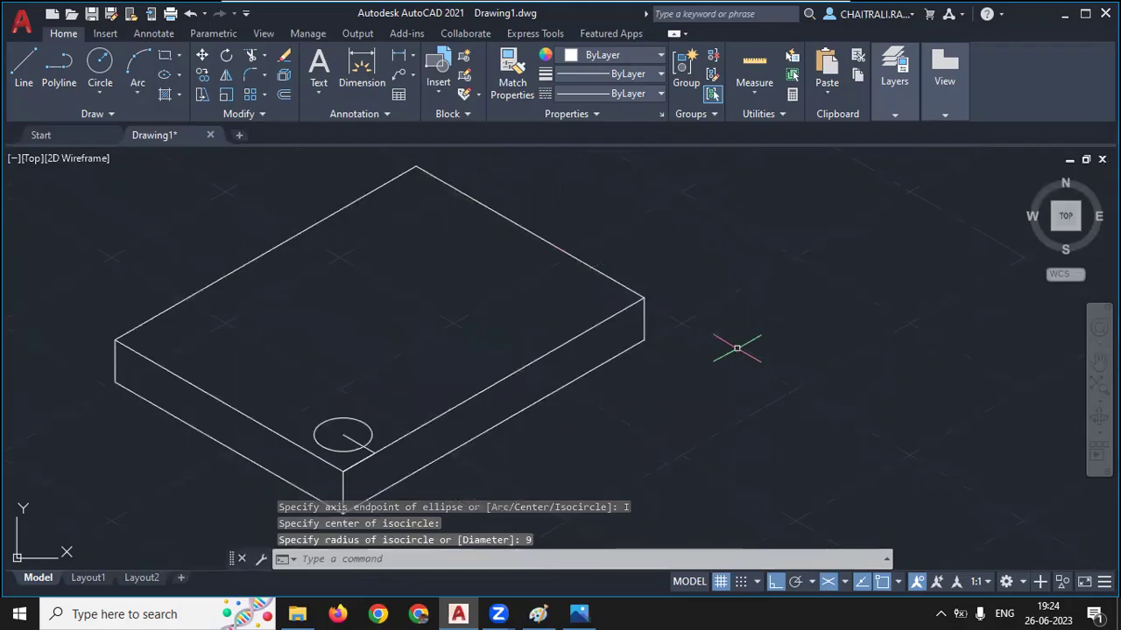
Draw 14-unit offset lines in from the slab's right corner to locate the second hole
{"action": "scroll", "coordinate": [659, 287], "scroll_direction": "up", "scroll_amount": 4}
{"action": "type", "text": "l"}
{"action": "key", "text": "Return"}
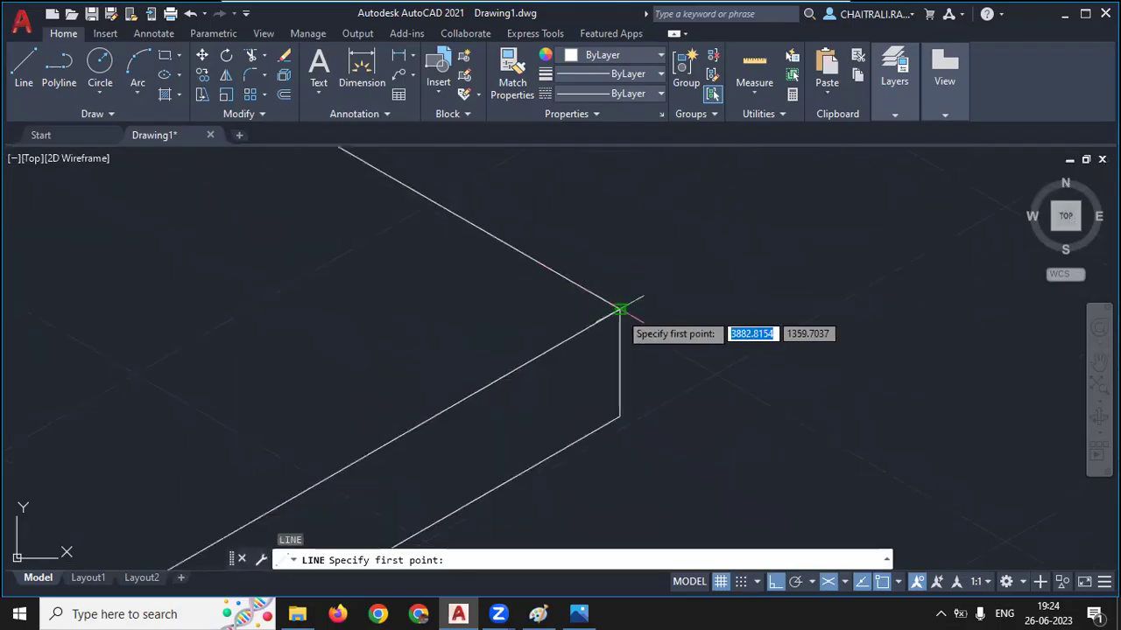
{"action": "left_click", "coordinate": [620, 310]}
{"action": "type", "text": "10"}
{"action": "key", "text": "Return"}
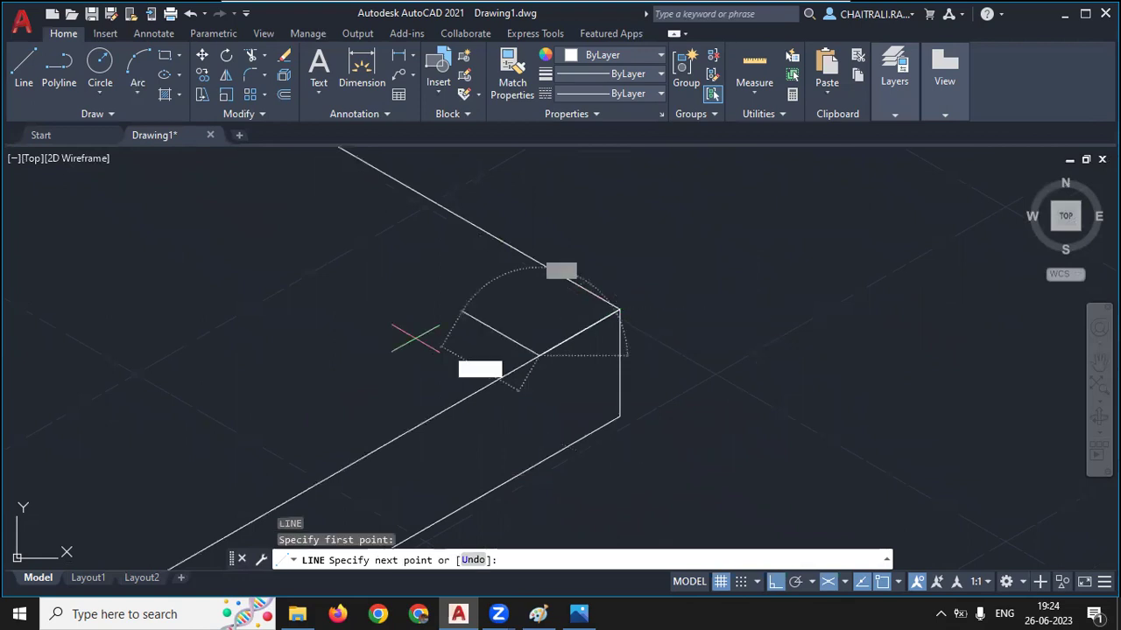
{"action": "type", "text": "14"}
{"action": "key", "text": "Return"}
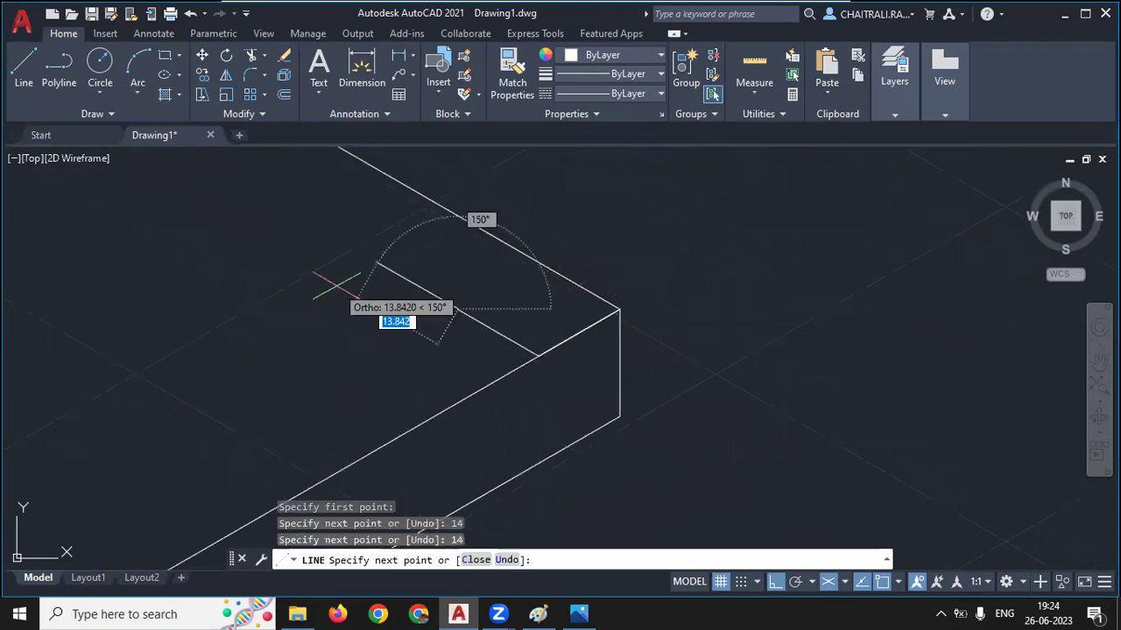
{"action": "key", "text": "Escape"}
Draw a radius-9 isocircle at the offset lines' end point as the second hole
{"action": "type", "text": "e"}
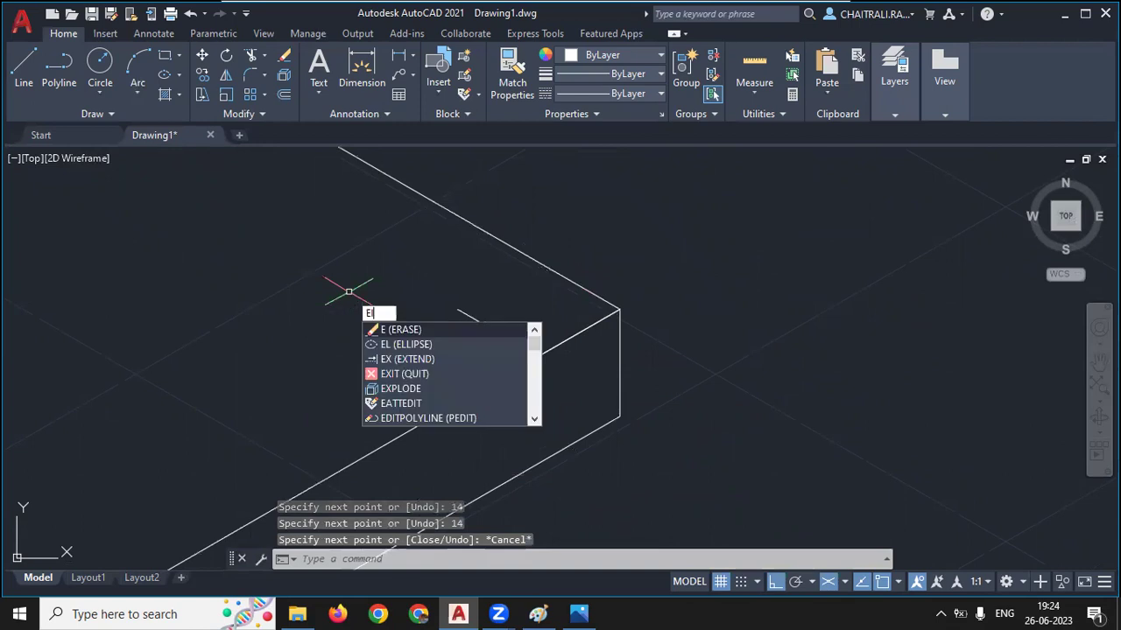
{"action": "key", "text": "Return"}
{"action": "type", "text": "i"}
{"action": "key", "text": "Return"}
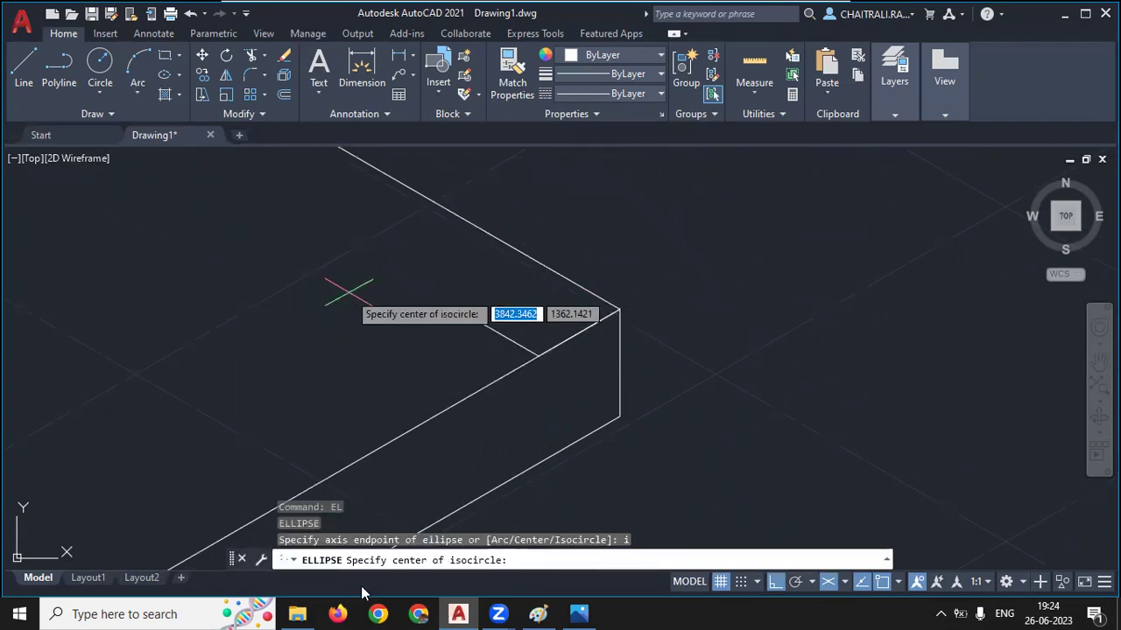
{"action": "left_click", "coordinate": [457, 310]}
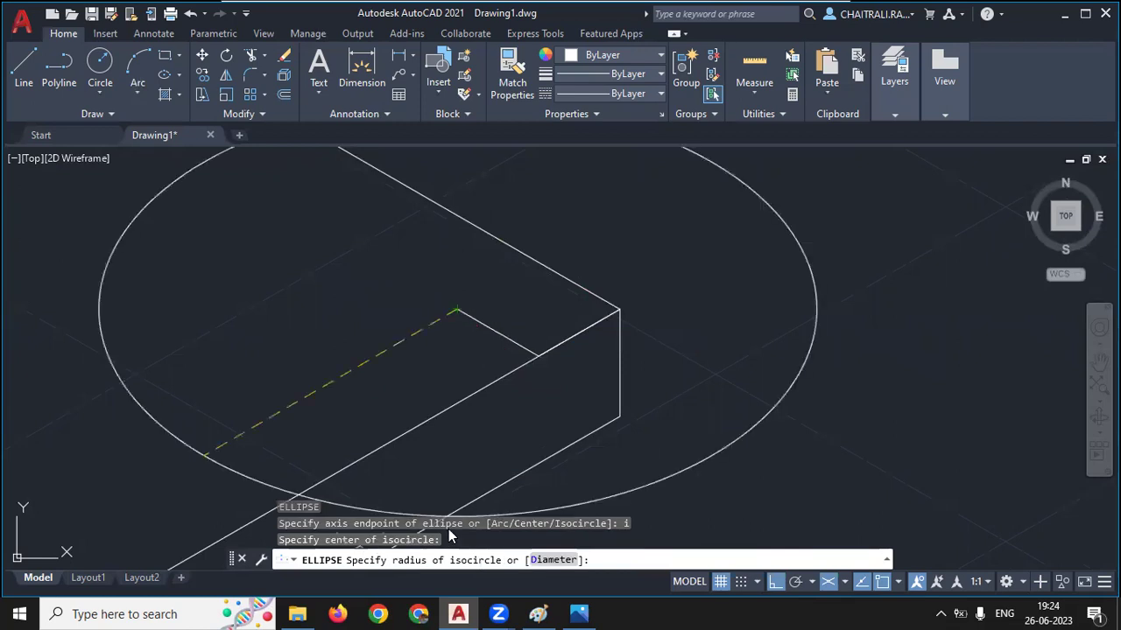
{"action": "type", "text": "9"}
{"action": "key", "text": "Return"}
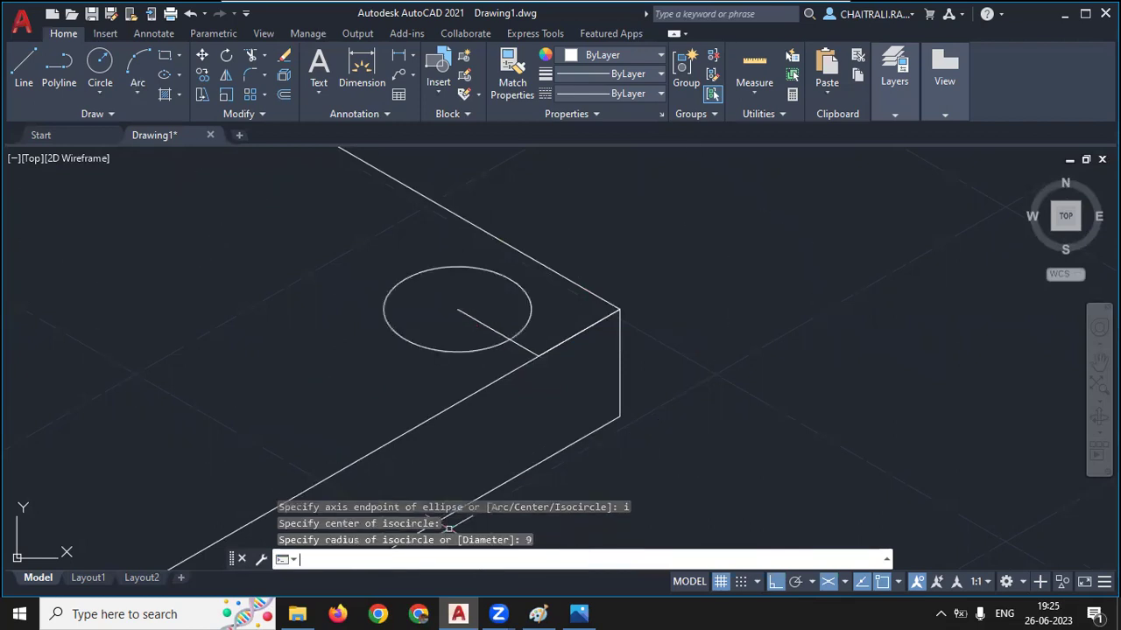
{"action": "scroll", "coordinate": [498, 257], "scroll_direction": "down", "scroll_amount": 4}
{"action": "middle_click_drag", "start_coordinate": [313, 314], "coordinate": [301, 350]}
{"action": "scroll", "coordinate": [301, 349], "scroll_direction": "up", "scroll_amount": 4}
{"action": "scroll", "coordinate": [490, 420], "scroll_direction": "down", "scroll_amount": 6}
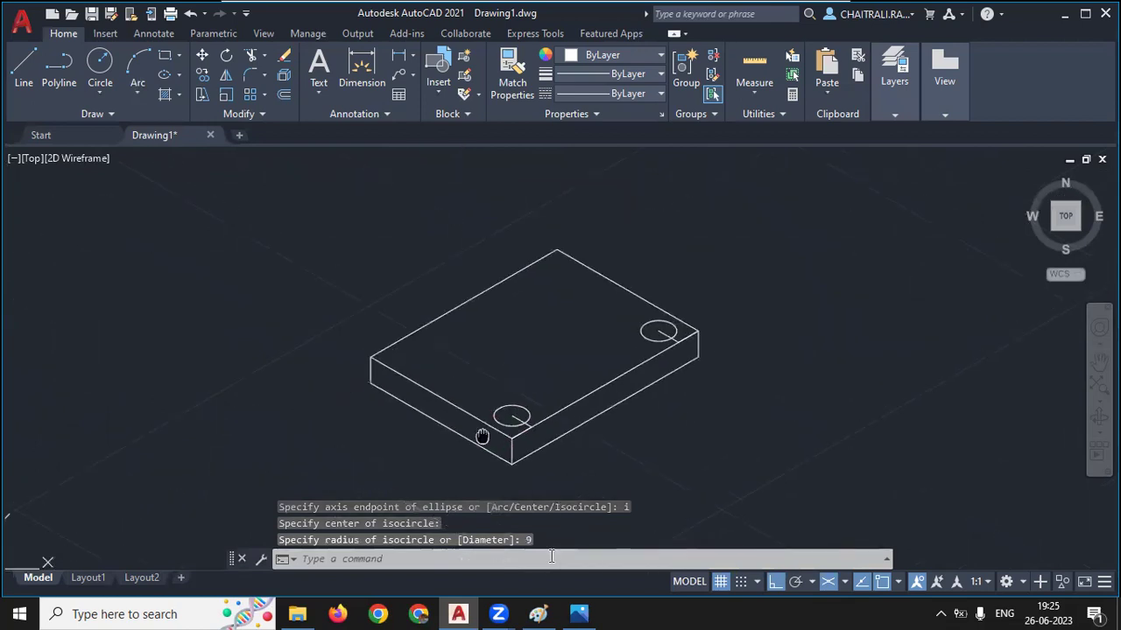
{"action": "left_click", "coordinate": [579, 614]}
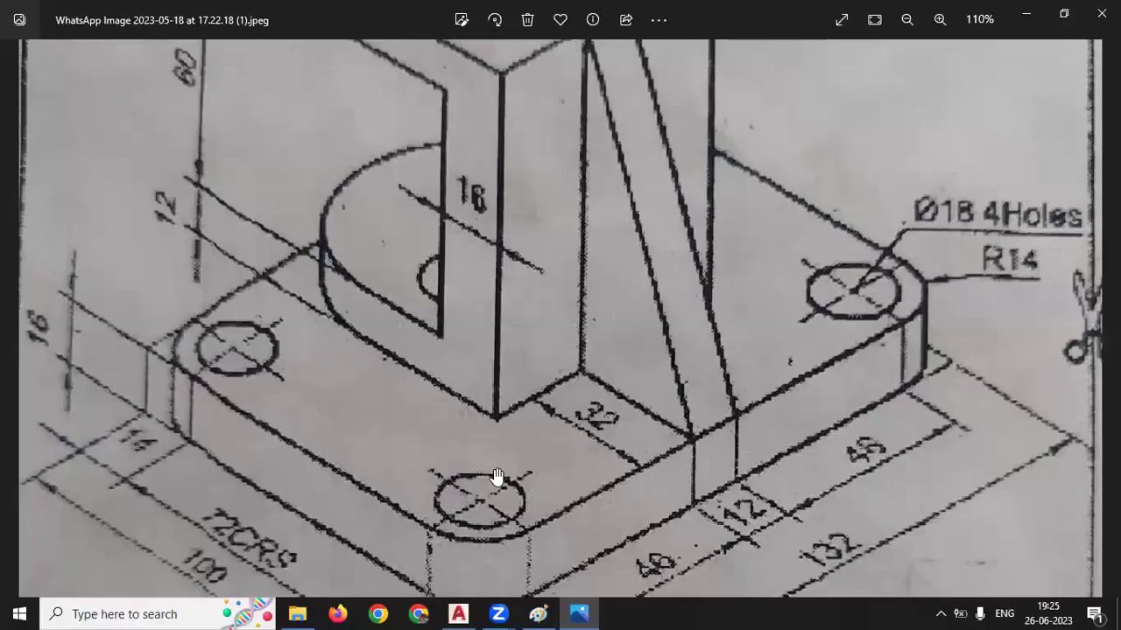
{"action": "scroll", "coordinate": [497, 476], "scroll_direction": "down", "scroll_amount": 1}
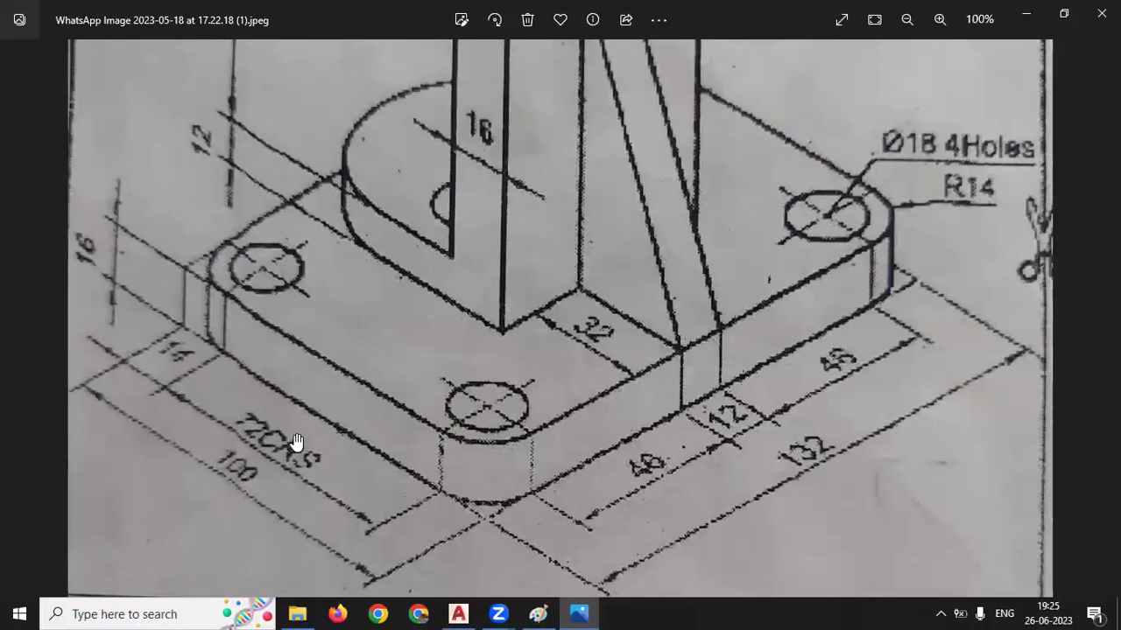
{"action": "left_click", "coordinate": [586, 611]}
{"action": "scroll", "coordinate": [490, 403], "scroll_direction": "up", "scroll_amount": 2}
{"action": "middle_click_drag", "start_coordinate": [500, 393], "coordinate": [530, 378]}
{"action": "left_click", "coordinate": [523, 408]}
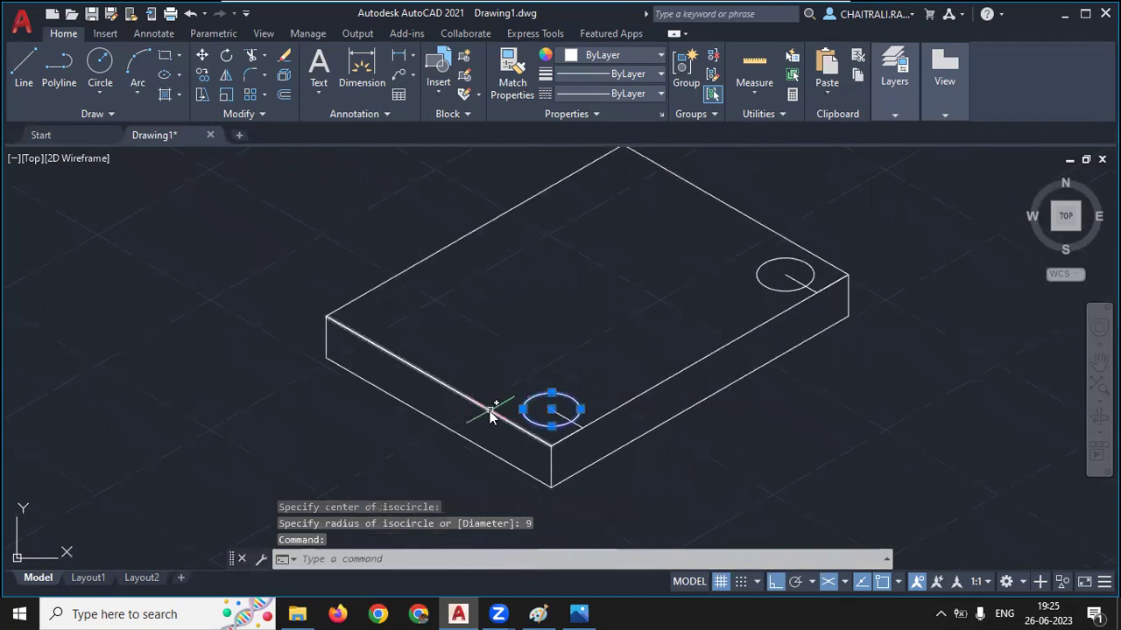
{"action": "type", "text": "CO"}
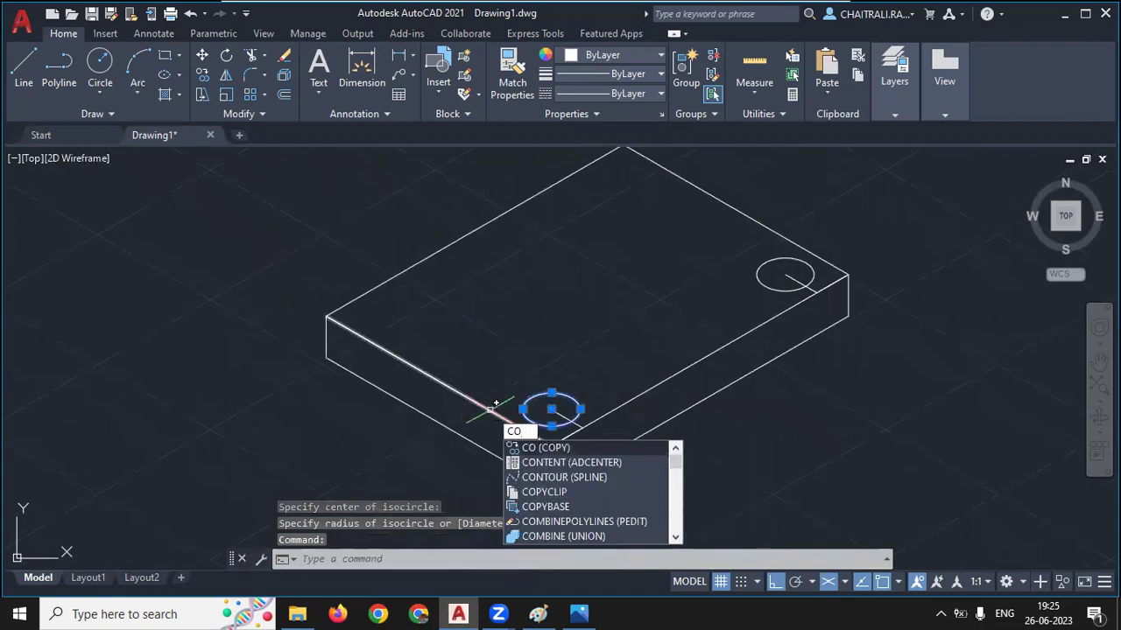
{"action": "key", "text": "Return"}
{"action": "scroll", "coordinate": [495, 404], "scroll_direction": "up", "scroll_amount": 2}
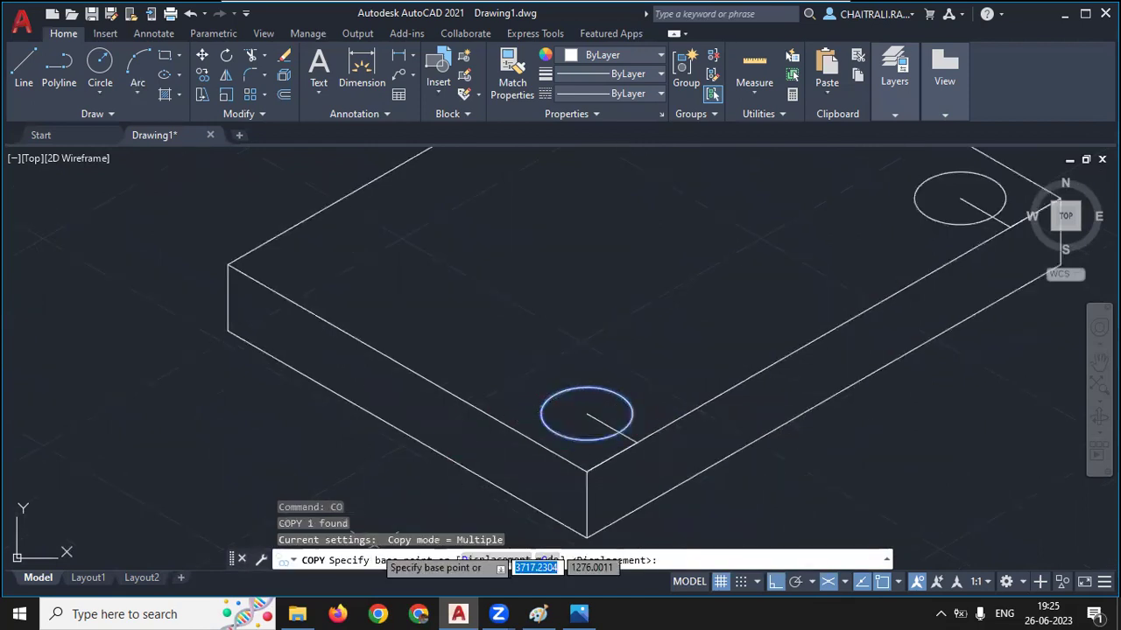
{"action": "left_click", "coordinate": [586, 414]}
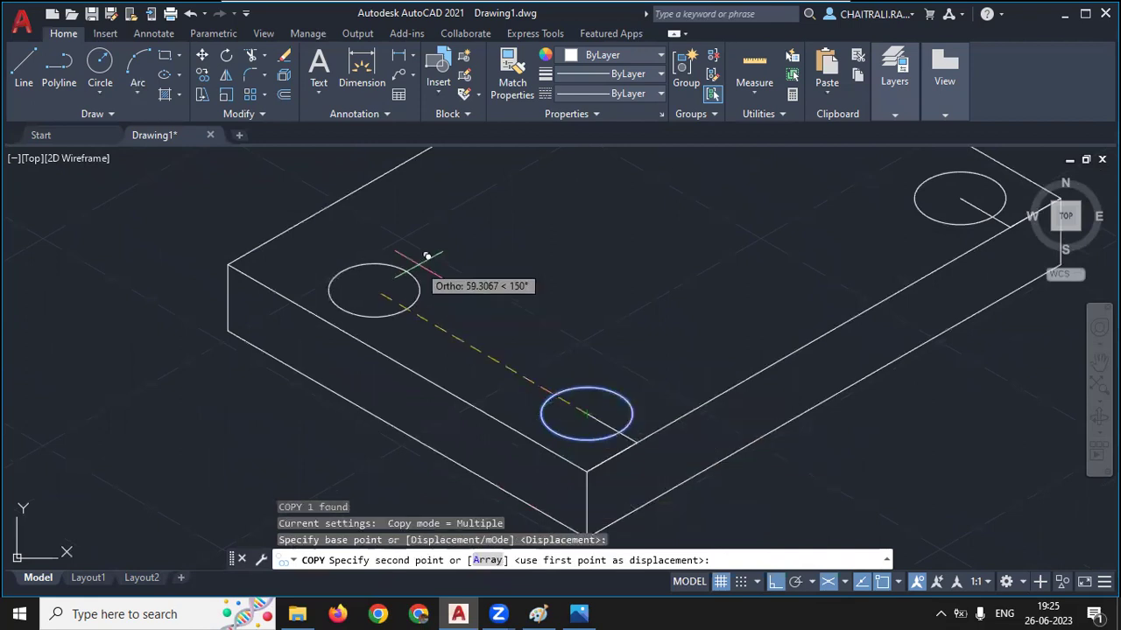
{"action": "left_click", "coordinate": [582, 613]}
{"action": "left_click", "coordinate": [581, 613]}
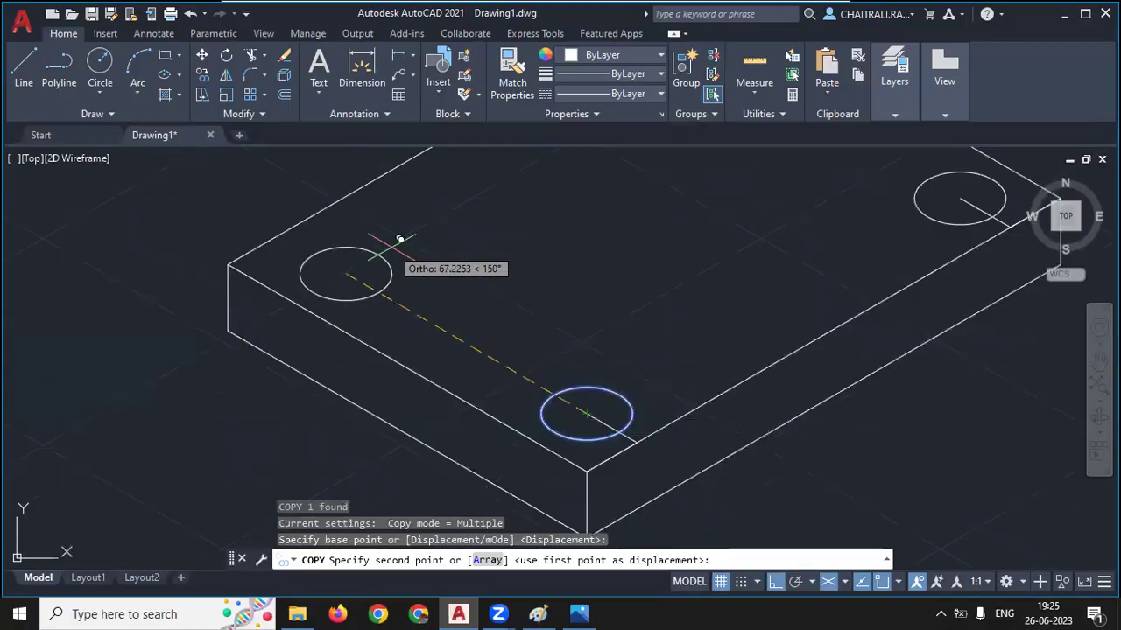
{"action": "type", "text": "72"}
{"action": "key", "text": "Return"}
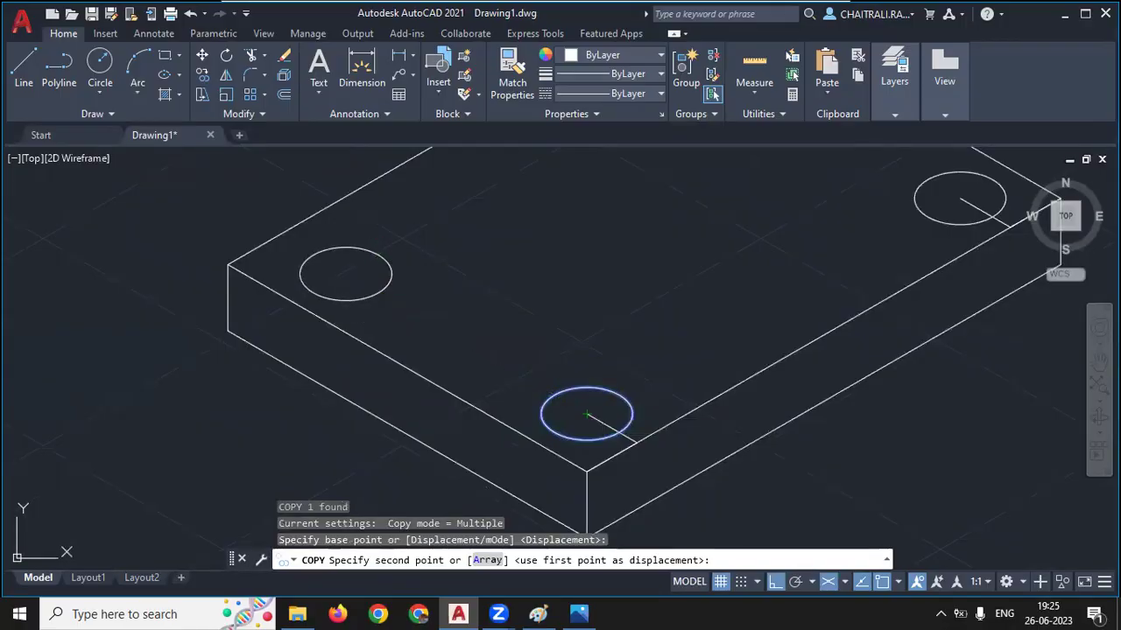
{"action": "key", "text": "Escape"}
{"action": "scroll", "coordinate": [394, 272], "scroll_direction": "down", "scroll_amount": 3}
{"action": "middle_click_drag", "start_coordinate": [602, 291], "coordinate": [502, 340]}
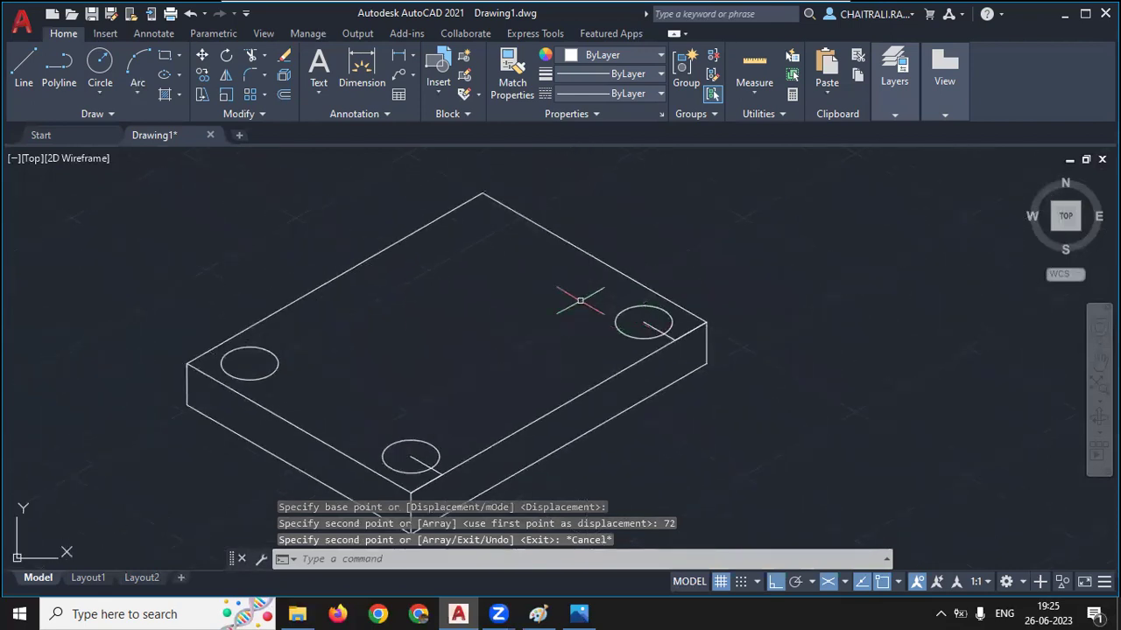
{"action": "key", "text": "ctrl+z"}
{"action": "key", "text": "ctrl+z"}
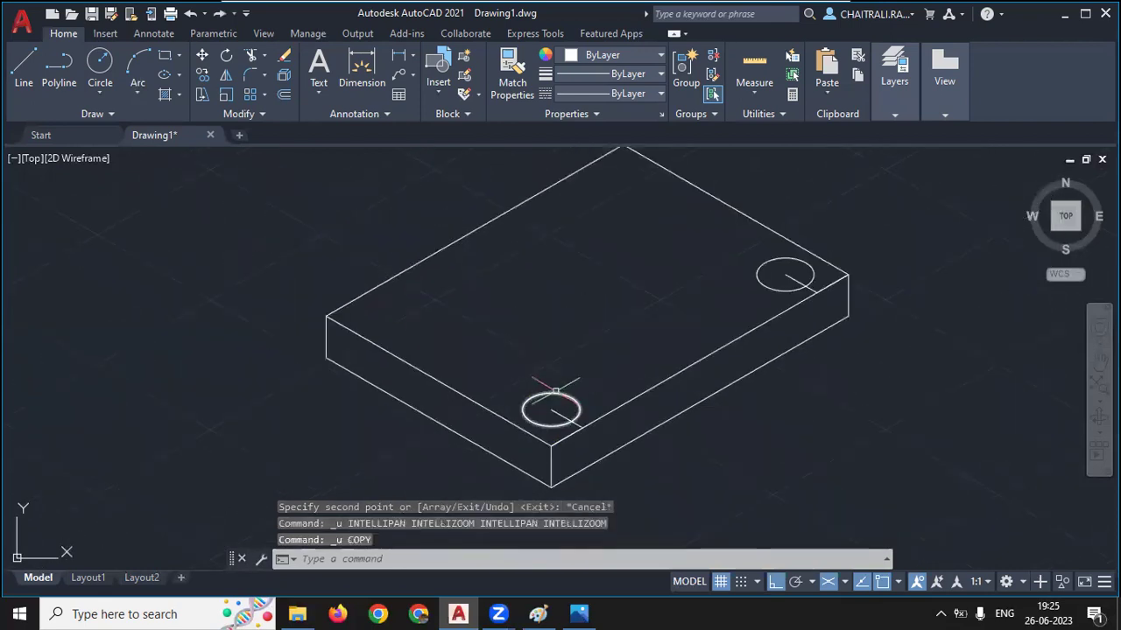
{"action": "key", "text": "ctrl+z"}
Check the reference image, then undo the recent view changes in the drawing
{"action": "left_click", "coordinate": [579, 614]}
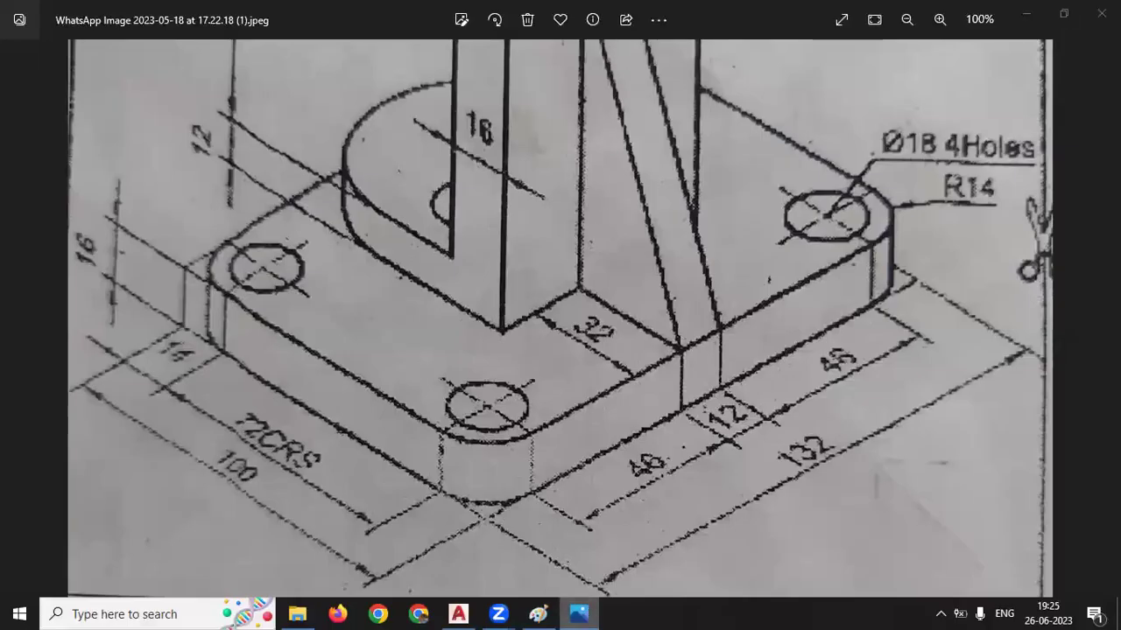
{"action": "left_click", "coordinate": [581, 610]}
{"action": "key", "text": "ctrl+y"}
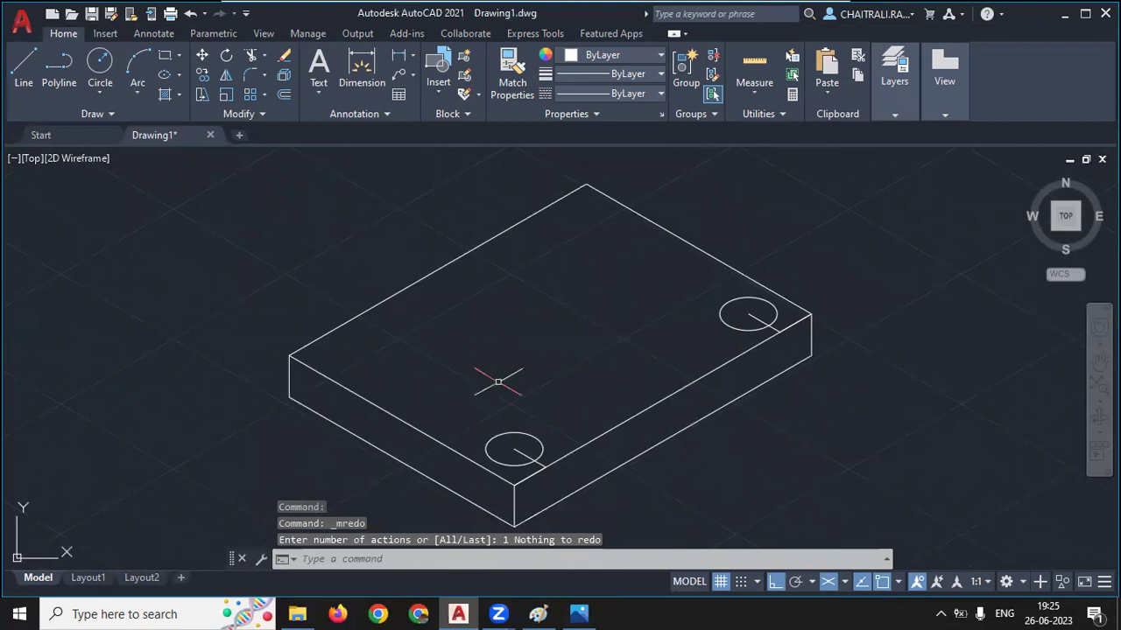
{"action": "key", "text": "ctrl+z"}
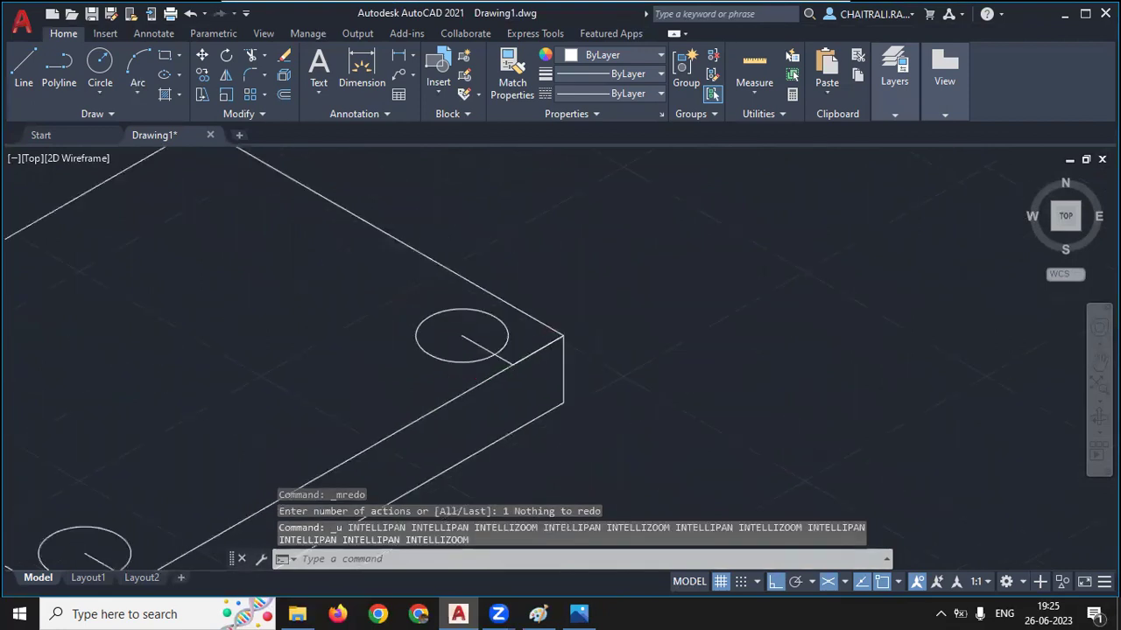
Copy the front hole circle 72 units along the slab's edge and zoom to check it
{"action": "left_click", "coordinate": [626, 387]}
{"action": "left_click", "coordinate": [518, 322]}
{"action": "type", "text": "CO"}
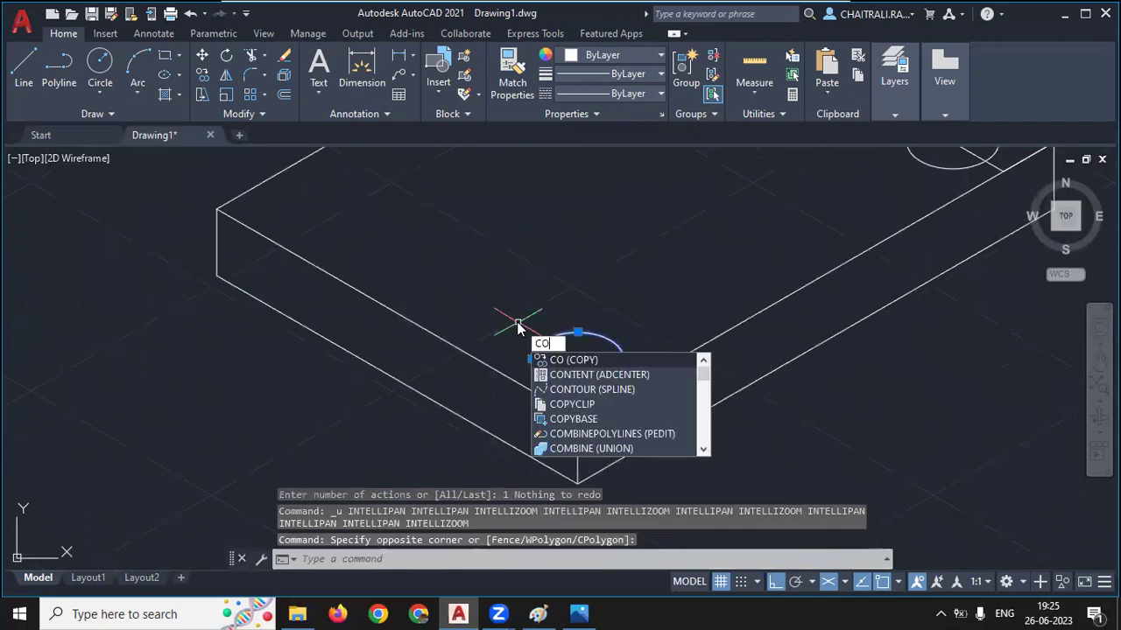
{"action": "key", "text": "Return"}
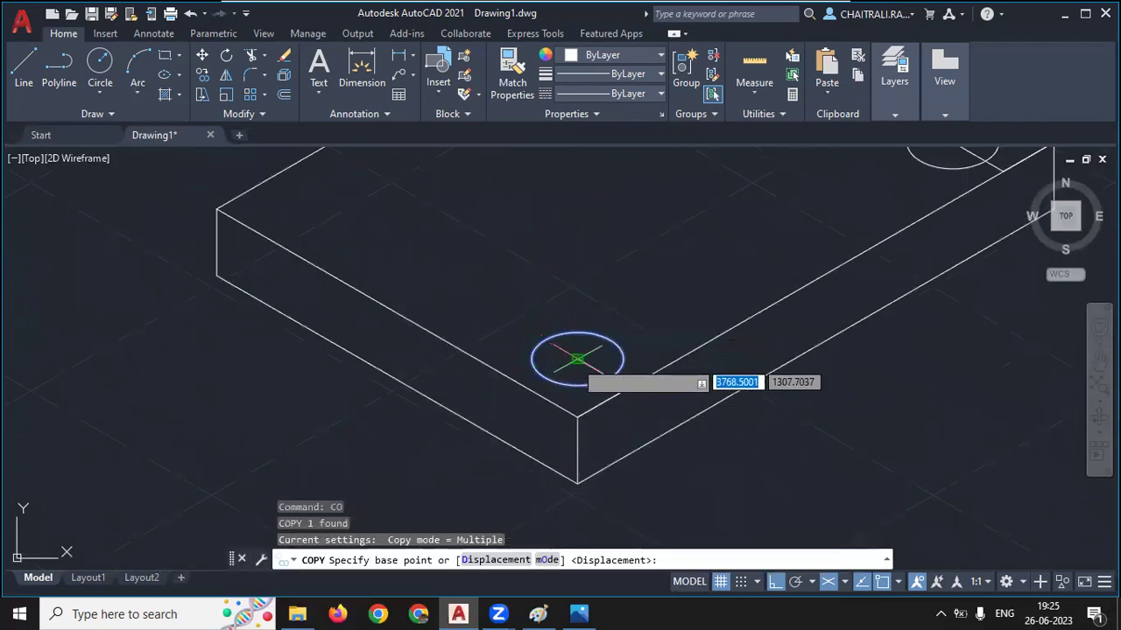
{"action": "left_click", "coordinate": [578, 363]}
{"action": "type", "text": "72"}
{"action": "key", "text": "Return"}
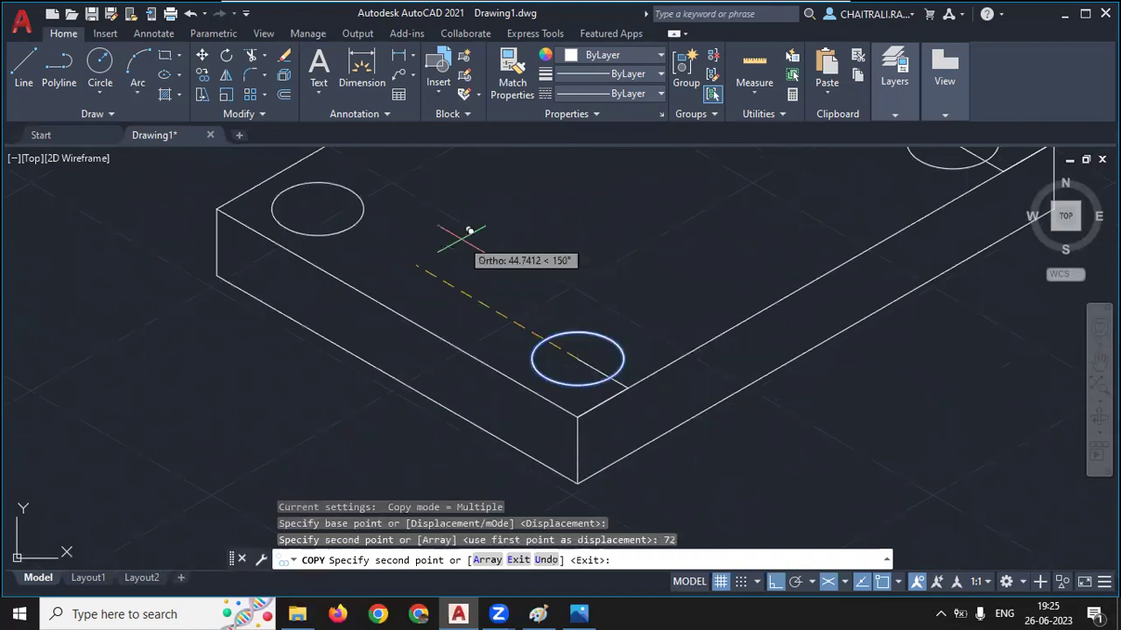
{"action": "key", "text": "Escape"}
{"action": "scroll", "coordinate": [473, 235], "scroll_direction": "down", "scroll_amount": 4}
{"action": "scroll", "coordinate": [484, 339], "scroll_direction": "up", "scroll_amount": 4}
{"action": "scroll", "coordinate": [551, 348], "scroll_direction": "up", "scroll_amount": 2}
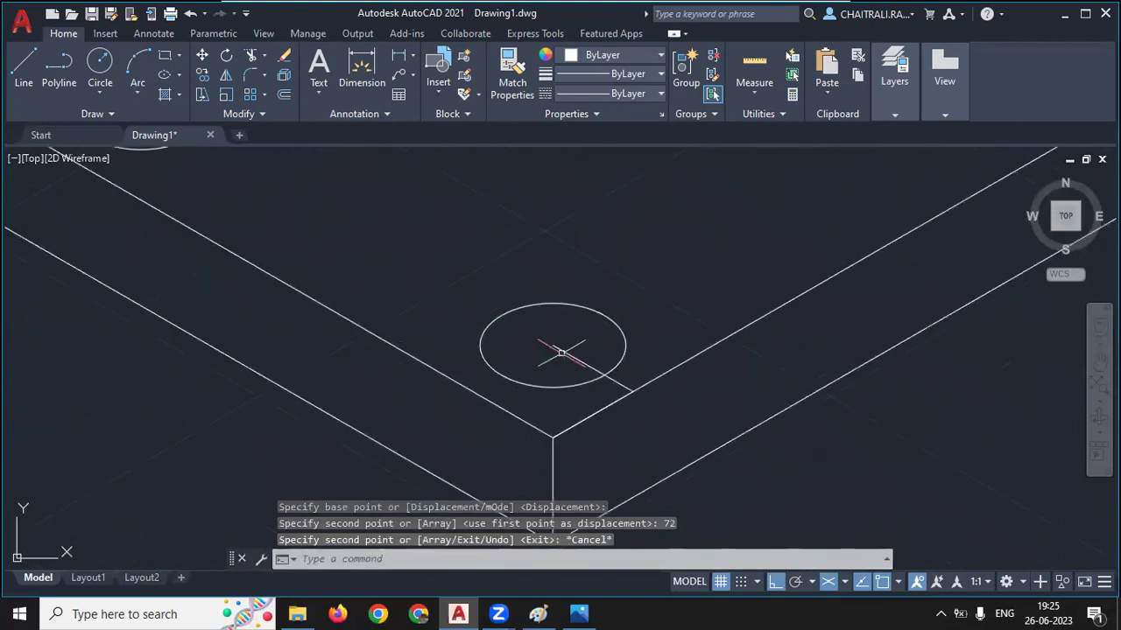
{"action": "scroll", "coordinate": [432, 366], "scroll_direction": "down", "scroll_amount": 3}
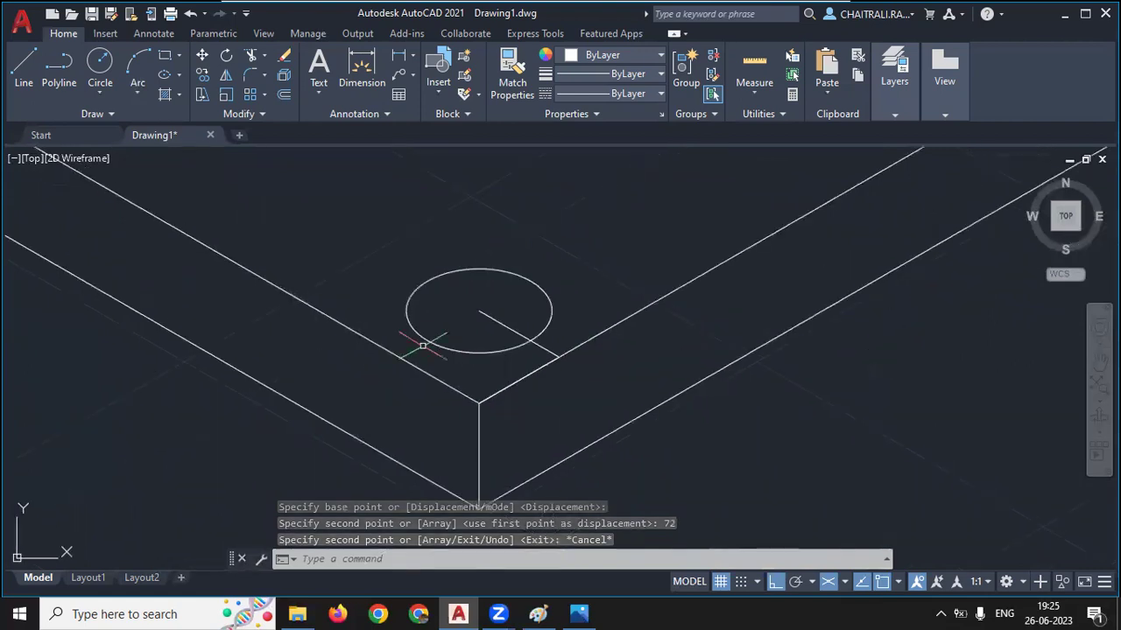
{"action": "scroll", "coordinate": [476, 359], "scroll_direction": "up", "scroll_amount": 3}
Draw a radius-14 isocircle concentric with the front hole
{"action": "type", "text": "e"}
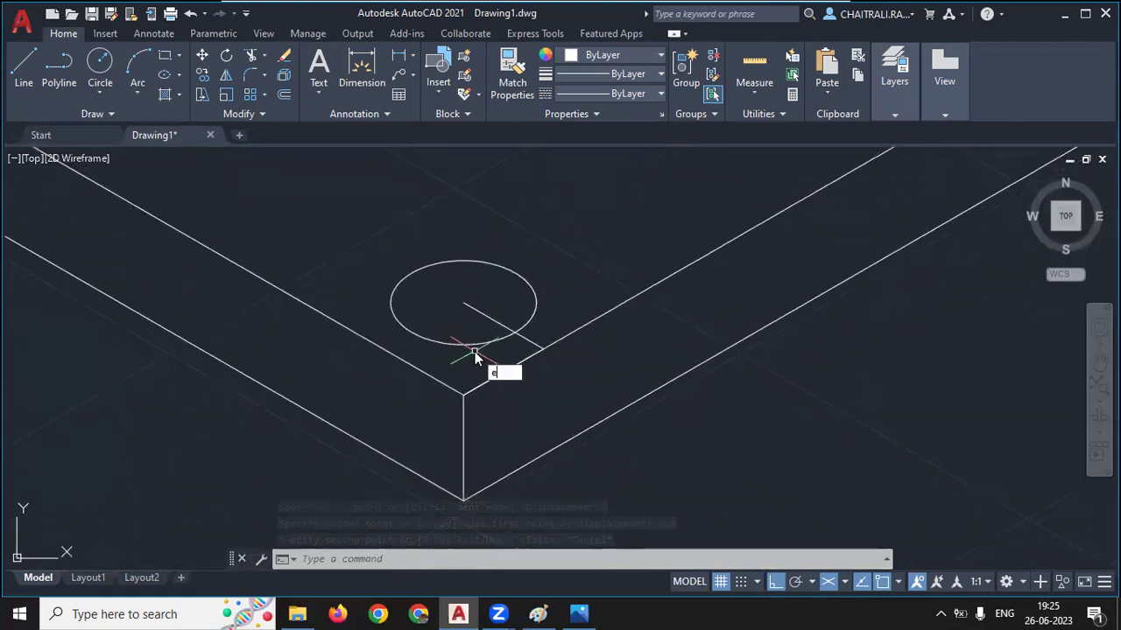
{"action": "type", "text": "l"}
{"action": "key", "text": "Return"}
{"action": "type", "text": "i"}
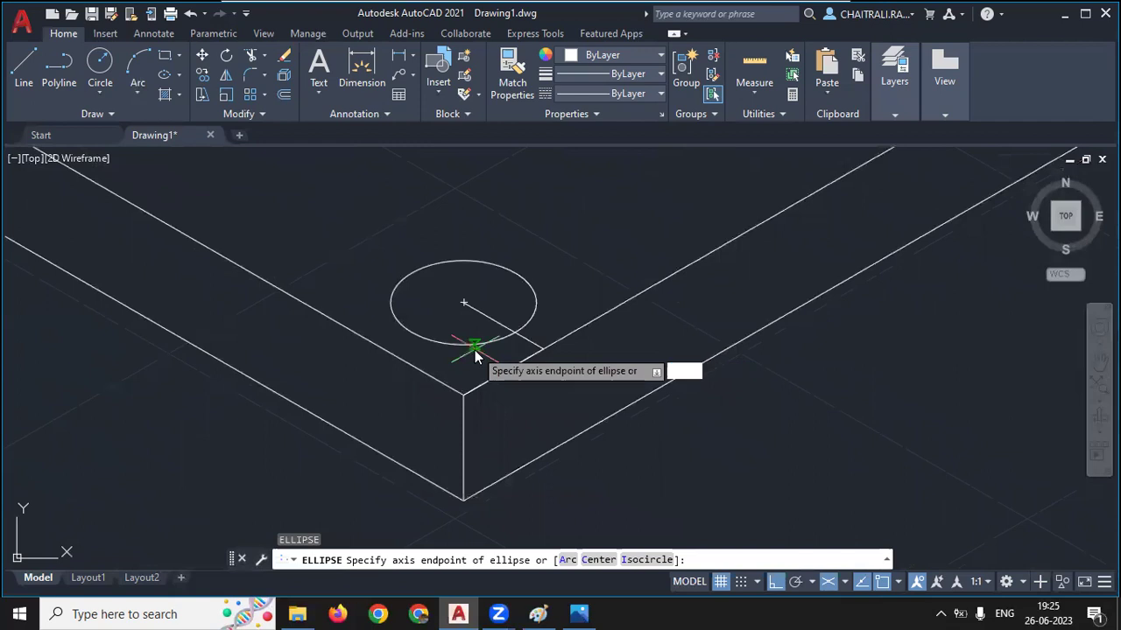
{"action": "key", "text": "Return"}
{"action": "left_click", "coordinate": [464, 302]}
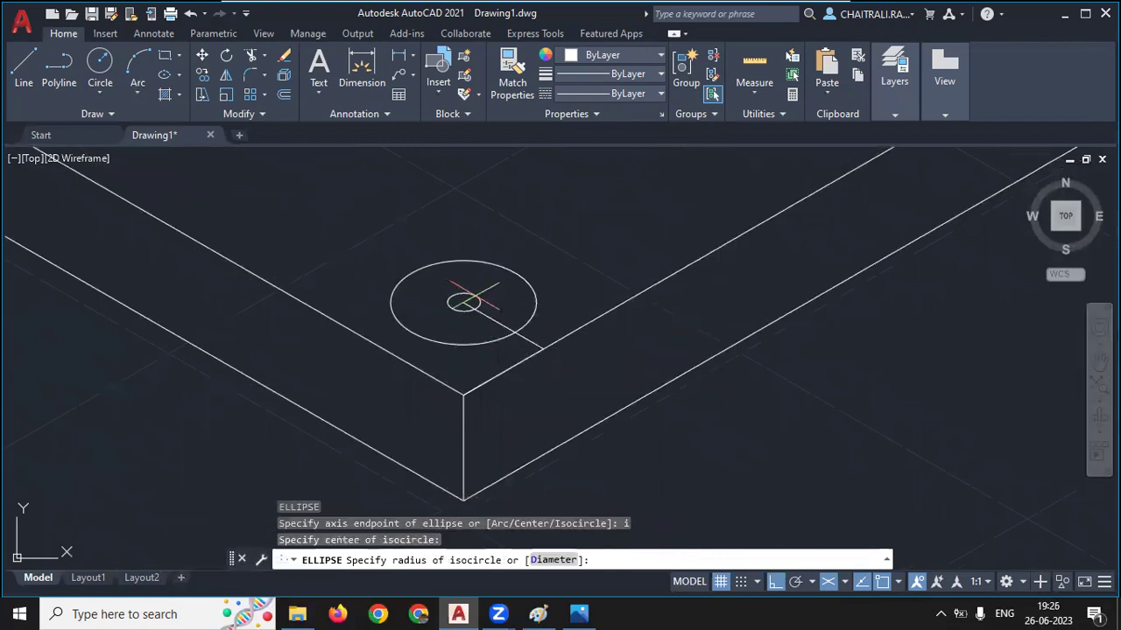
{"action": "type", "text": "14"}
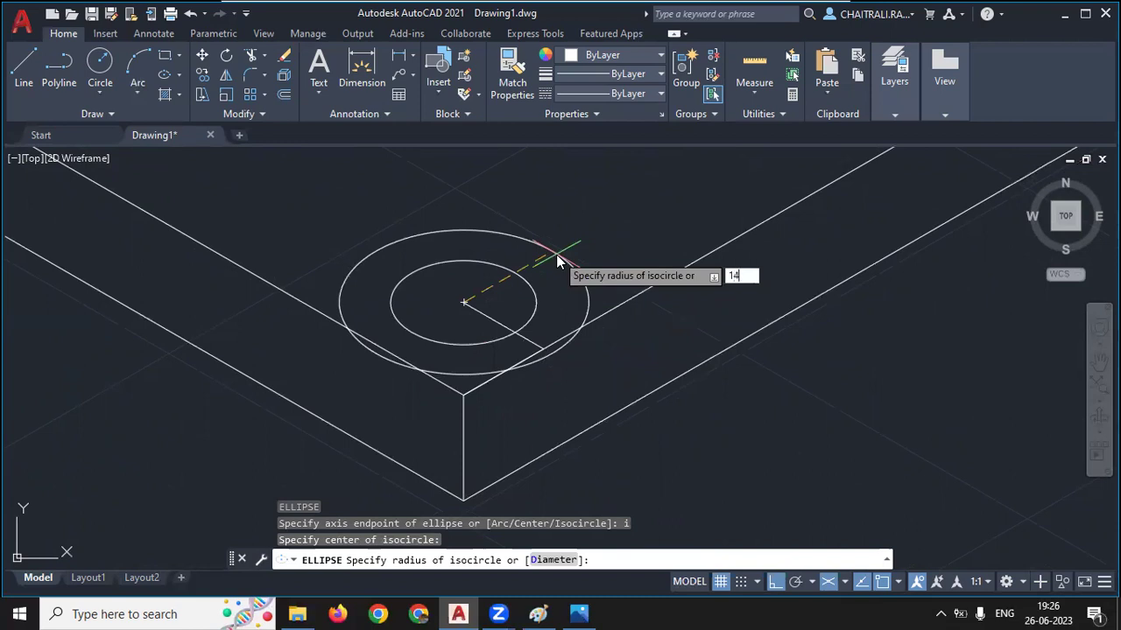
{"action": "key", "text": "Return"}
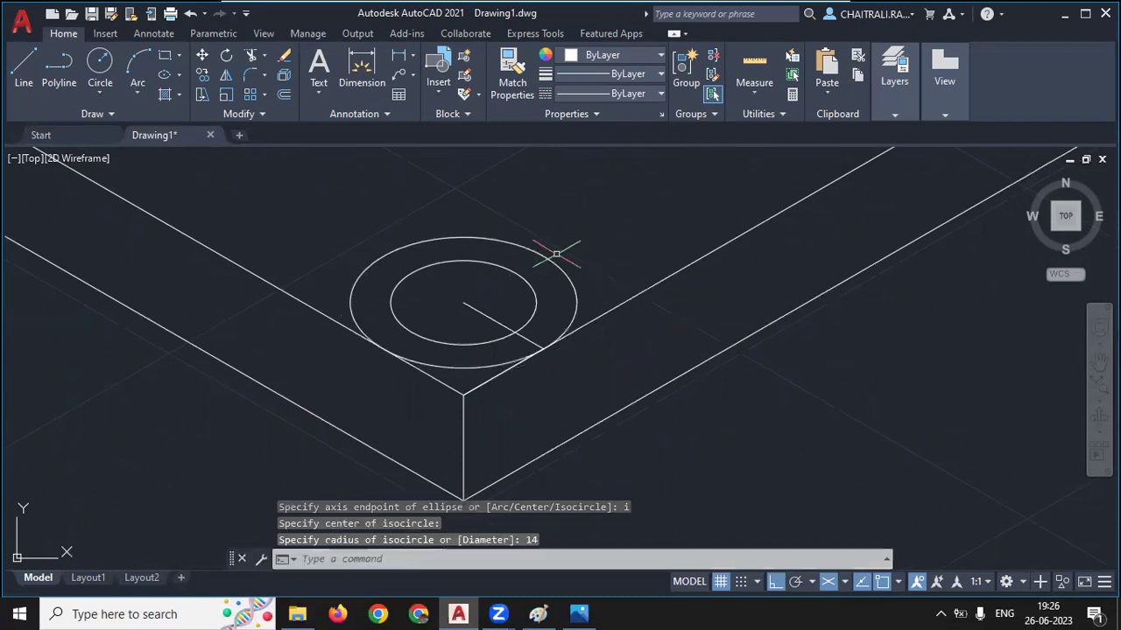
{"action": "scroll", "coordinate": [555, 254], "scroll_direction": "down", "scroll_amount": 5}
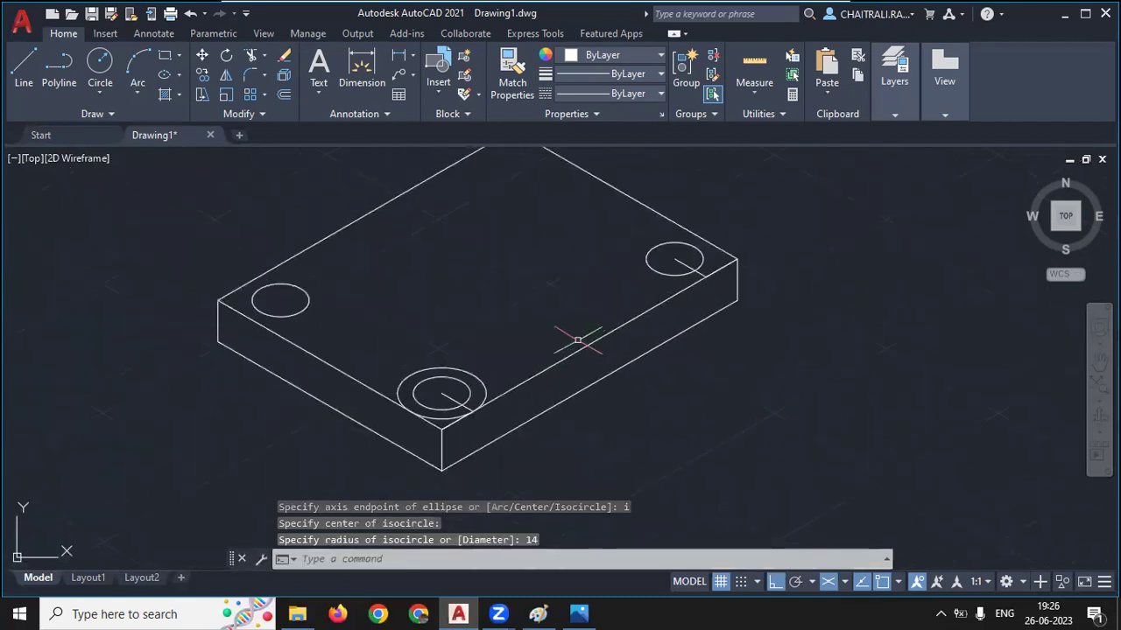
{"action": "key", "text": "F5"}
{"action": "scroll", "coordinate": [696, 252], "scroll_direction": "up", "scroll_amount": 4}
Draw a radius-14 isocircle around the right hole, laid flat on the top isoplane
{"action": "type", "text": "El"}
{"action": "key", "text": "Return"}
{"action": "type", "text": "i"}
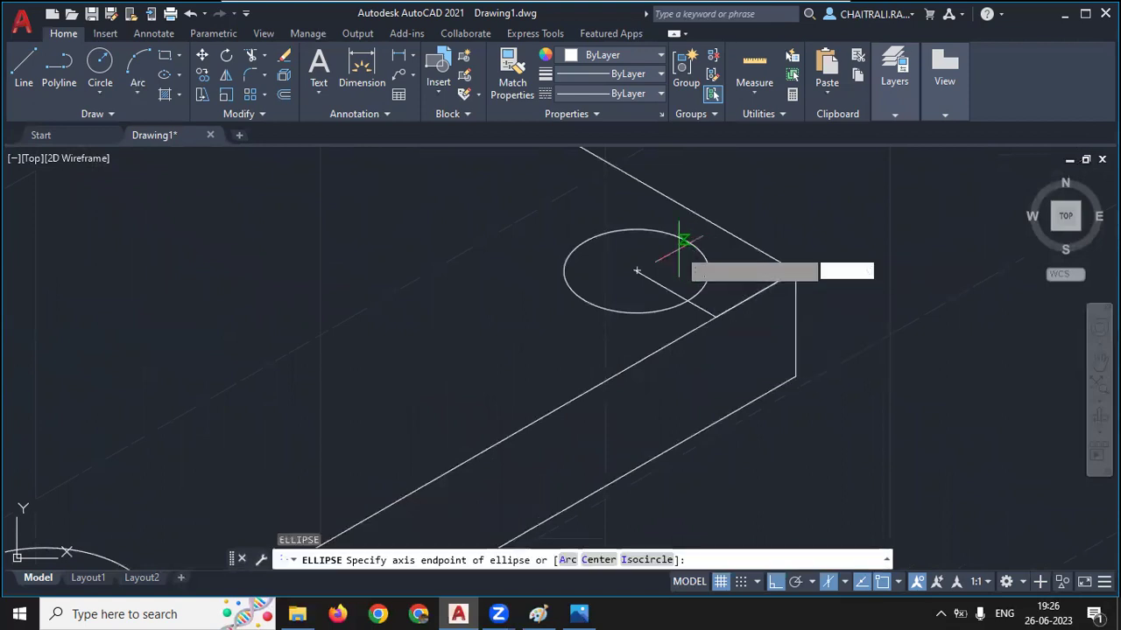
{"action": "key", "text": "Return"}
{"action": "left_click", "coordinate": [637, 272]}
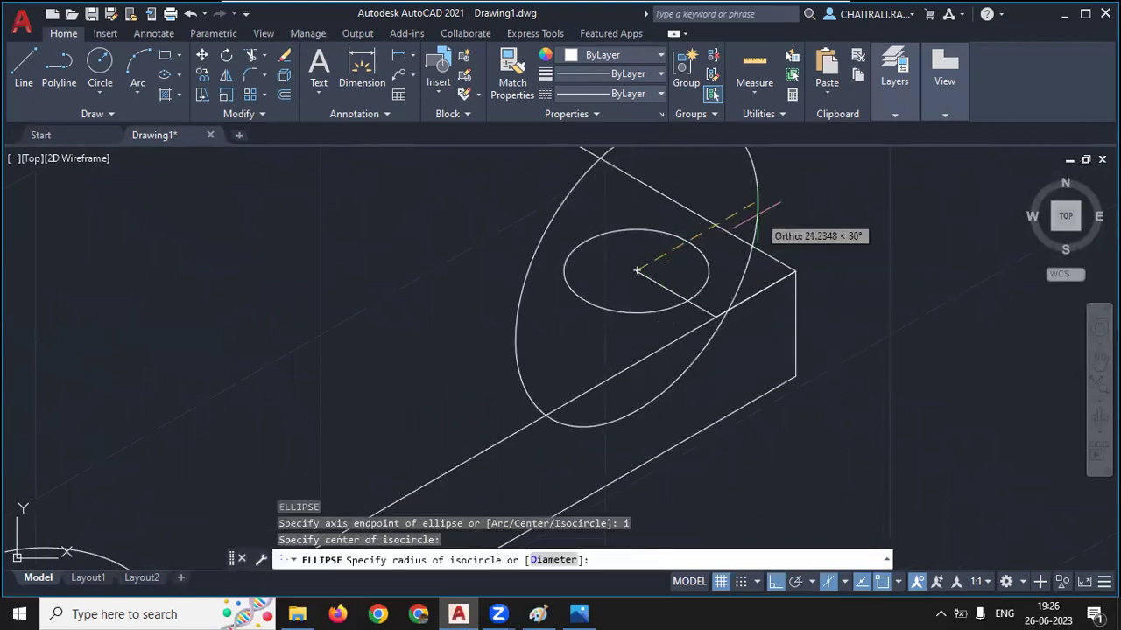
{"action": "scroll", "coordinate": [753, 219], "scroll_direction": "down", "scroll_amount": 2}
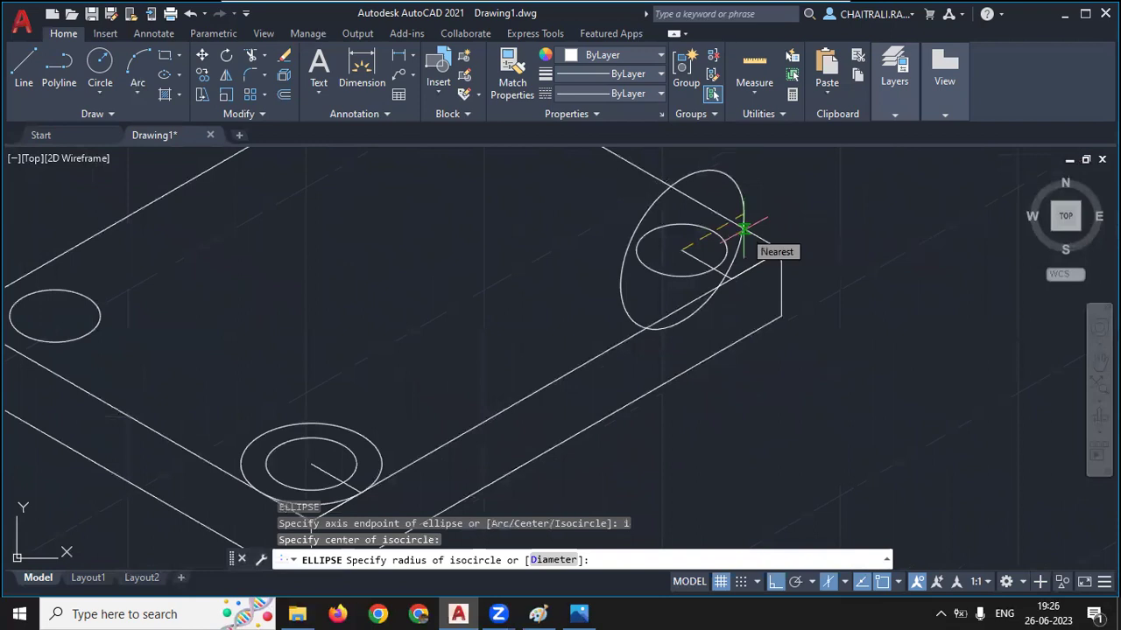
{"action": "key", "text": "F5"}
{"action": "key", "text": "F5"}
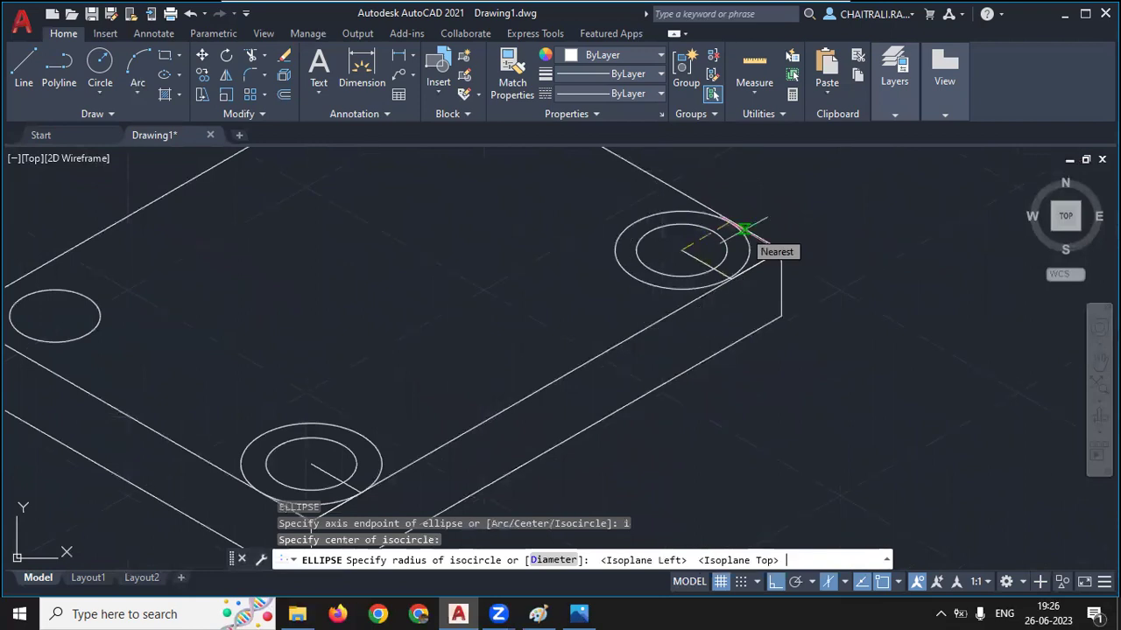
{"action": "key", "text": "F5"}
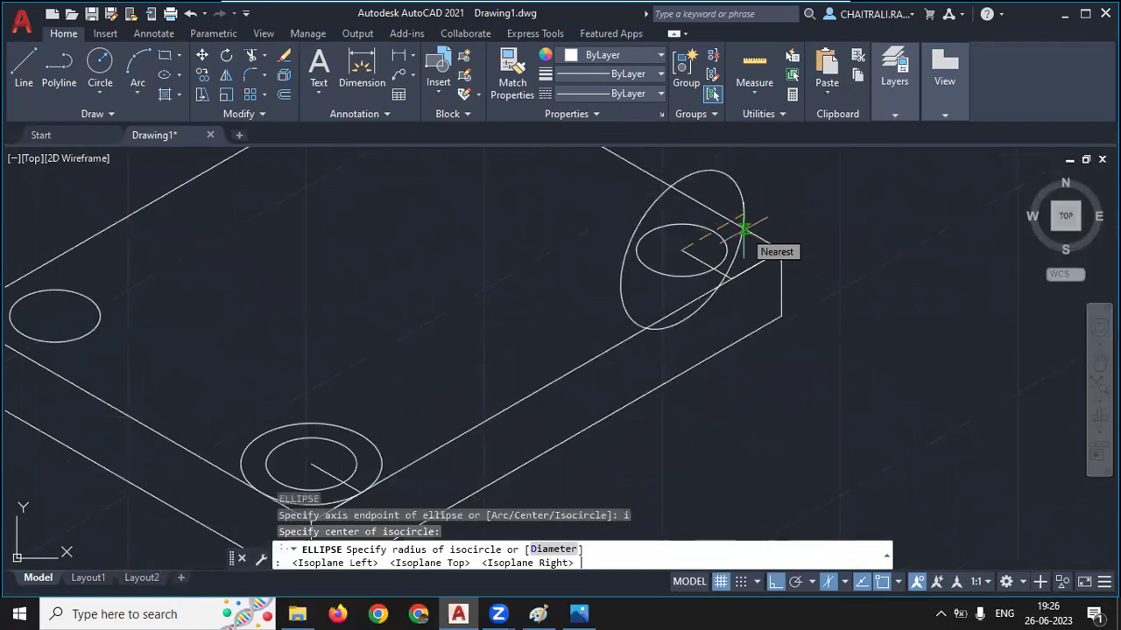
{"action": "key", "text": "F5"}
{"action": "key", "text": "F5"}
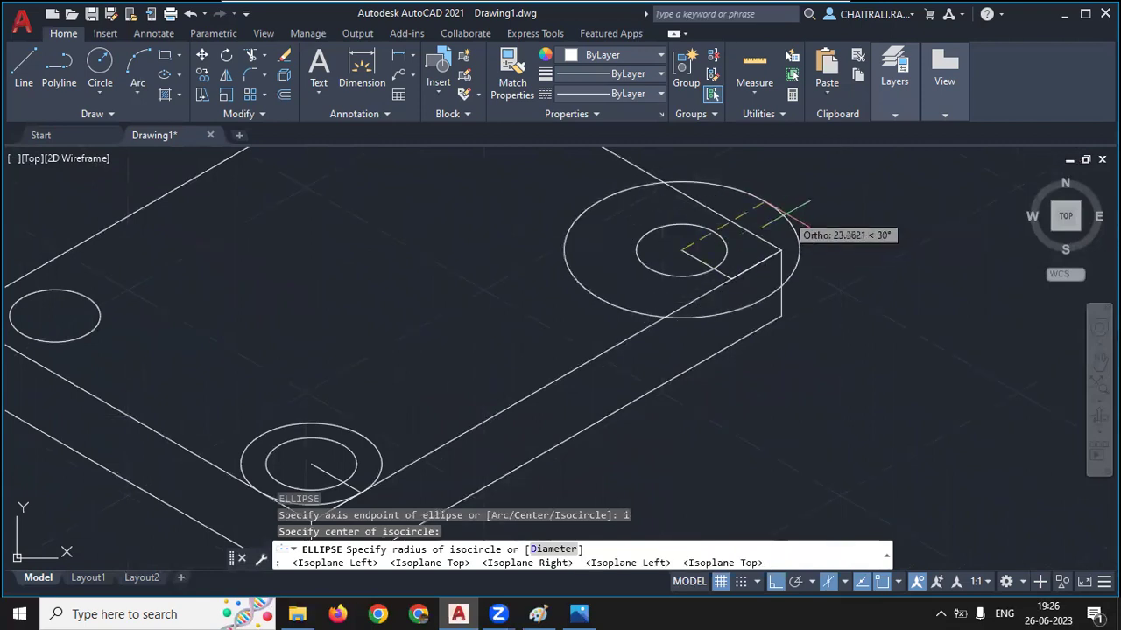
{"action": "type", "text": "14"}
{"action": "key", "text": "Return"}
{"action": "scroll", "coordinate": [770, 214], "scroll_direction": "down", "scroll_amount": 5}
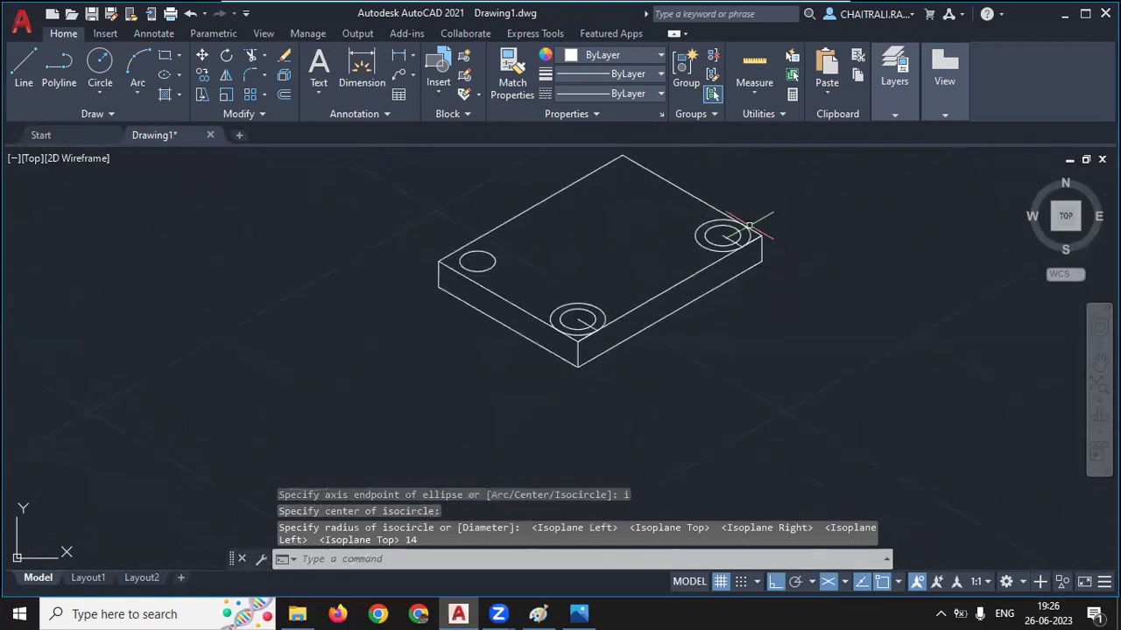
{"action": "scroll", "coordinate": [610, 300], "scroll_direction": "up", "scroll_amount": 2}
Copy the radius-14 ring onto the left hole
{"action": "left_click", "coordinate": [703, 363]}
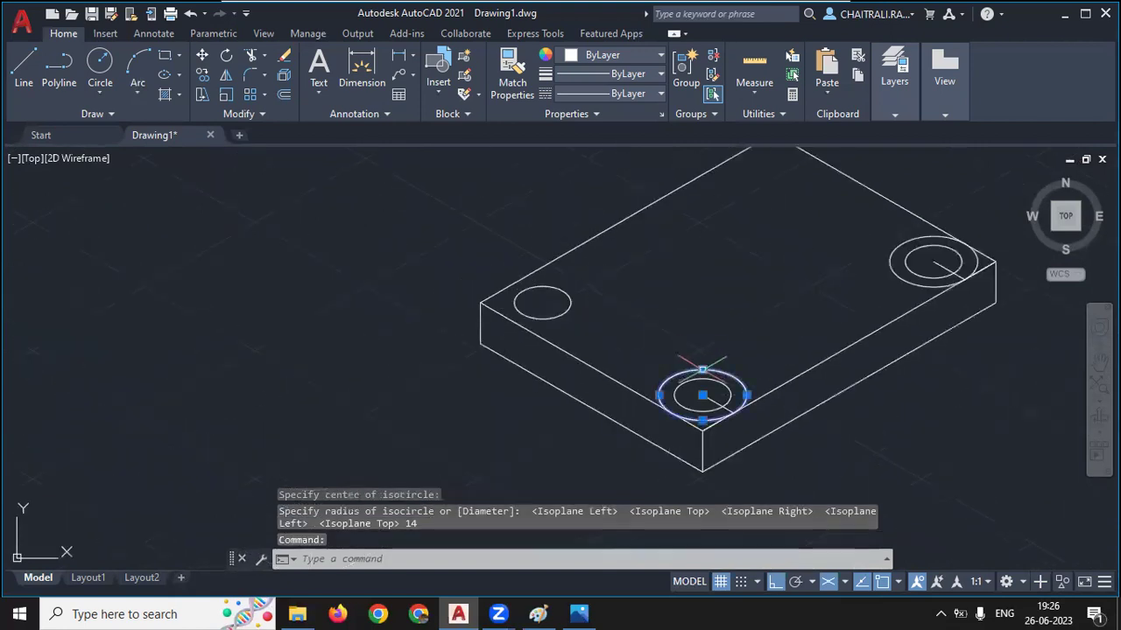
{"action": "type", "text": "co"}
{"action": "key", "text": "Return"}
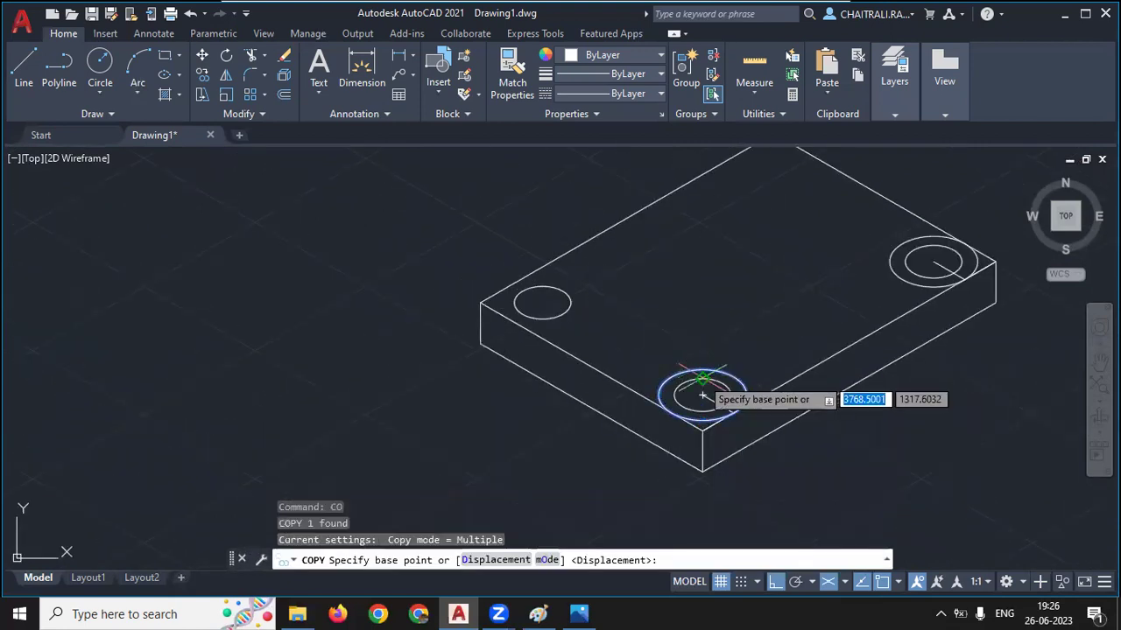
{"action": "left_click", "coordinate": [703, 395]}
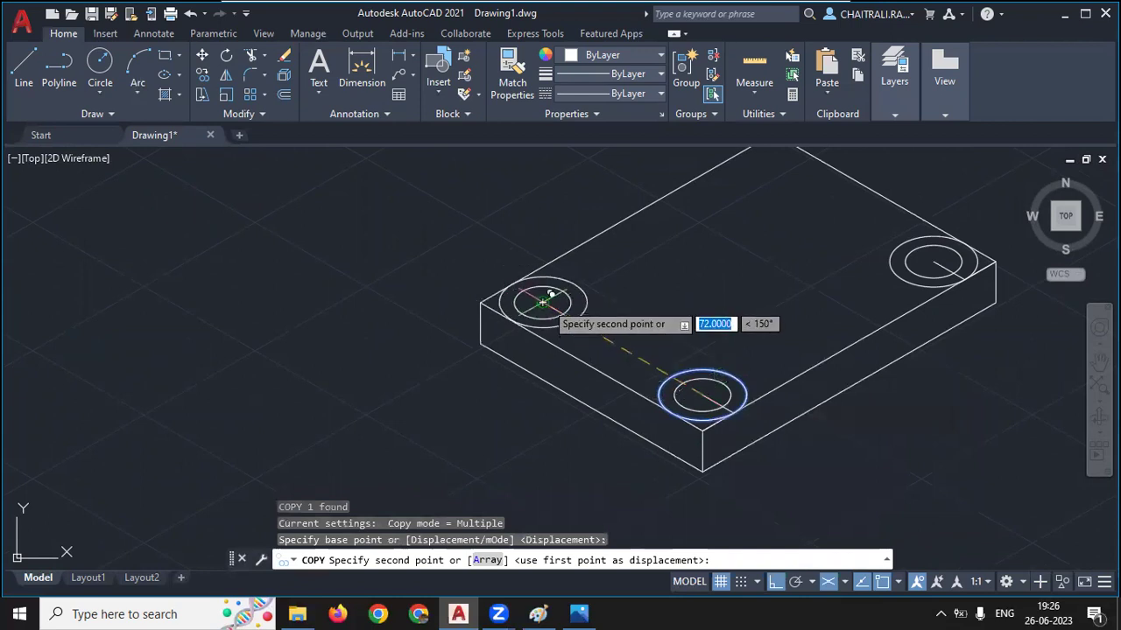
{"action": "key", "text": "Escape"}
{"action": "type", "text": "TR"}
{"action": "key", "text": "Return"}
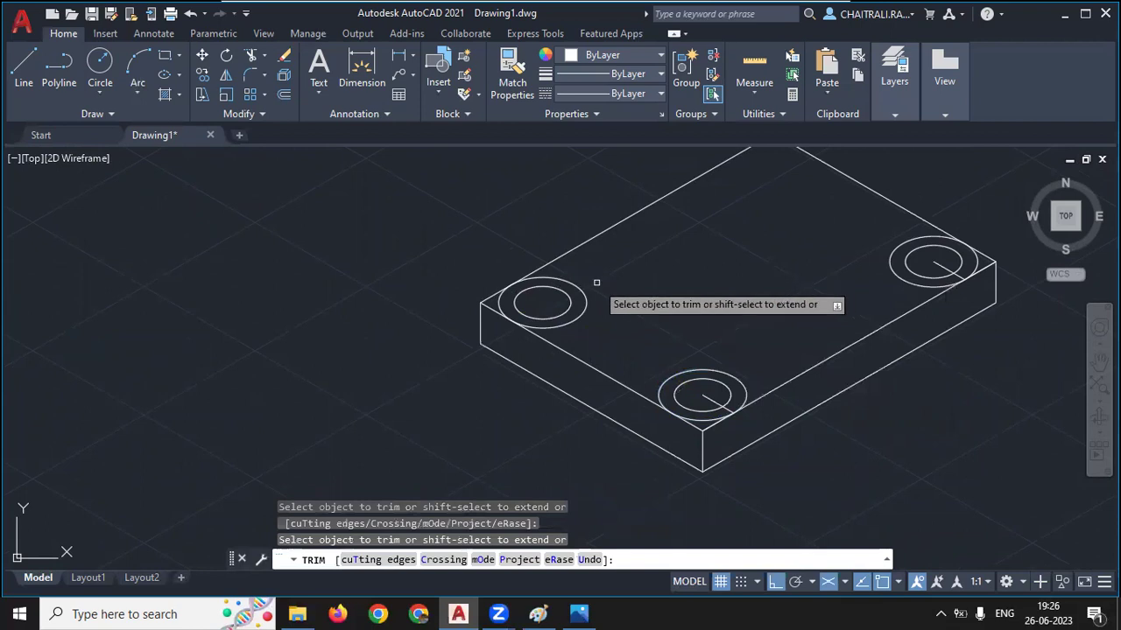
Trim the outer radius-14 isocircles around the left, front and right holes
{"action": "left_click_drag", "start_coordinate": [585, 295], "coordinate": [563, 292]}
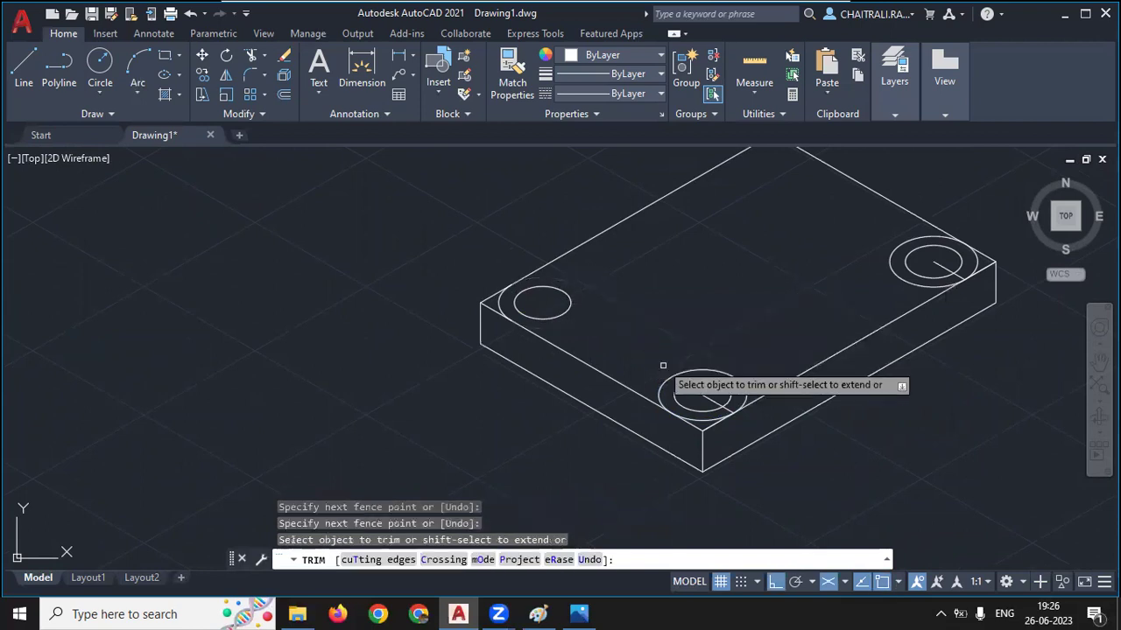
{"action": "left_click", "coordinate": [673, 380]}
{"action": "left_click", "coordinate": [895, 279]}
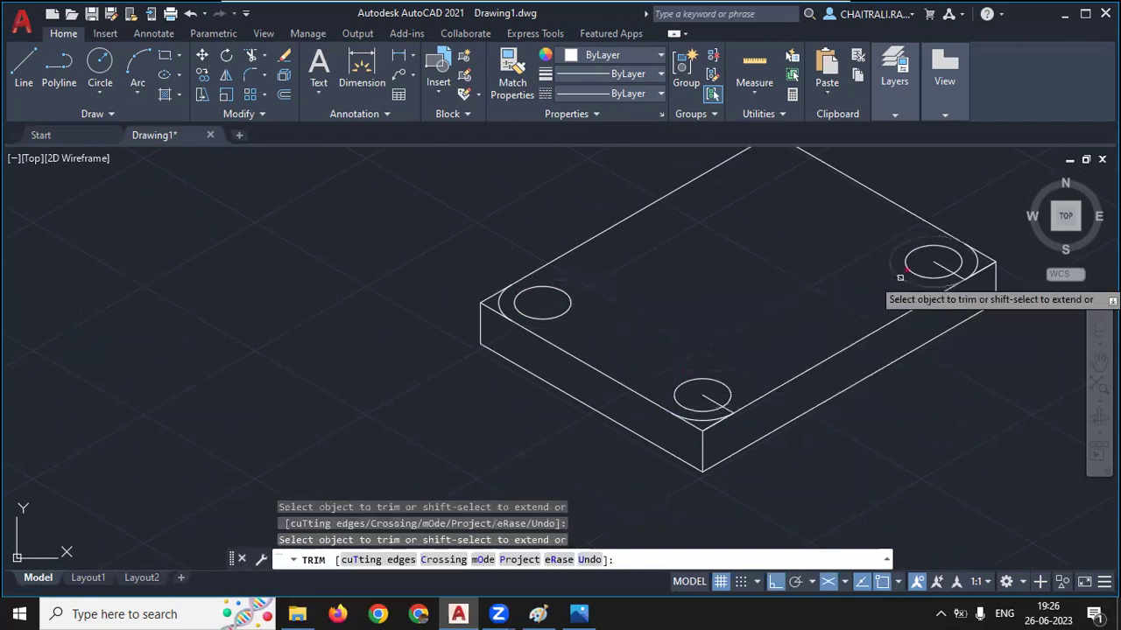
{"action": "scroll", "coordinate": [718, 408], "scroll_direction": "up", "scroll_amount": 2}
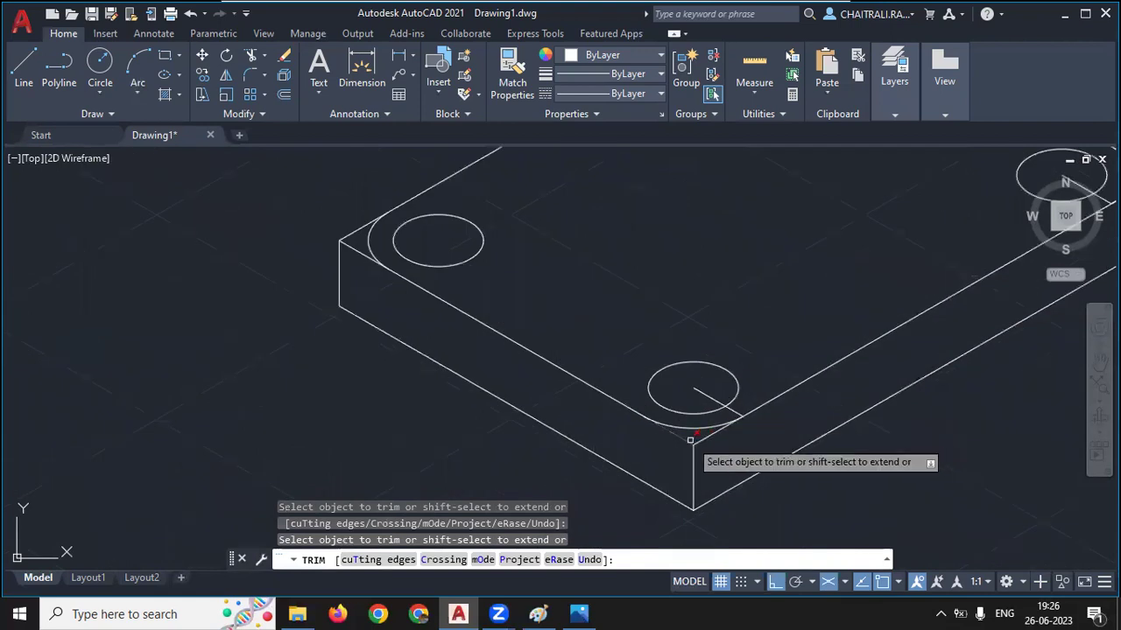
{"action": "left_click_drag", "start_coordinate": [691, 440], "coordinate": [701, 425]}
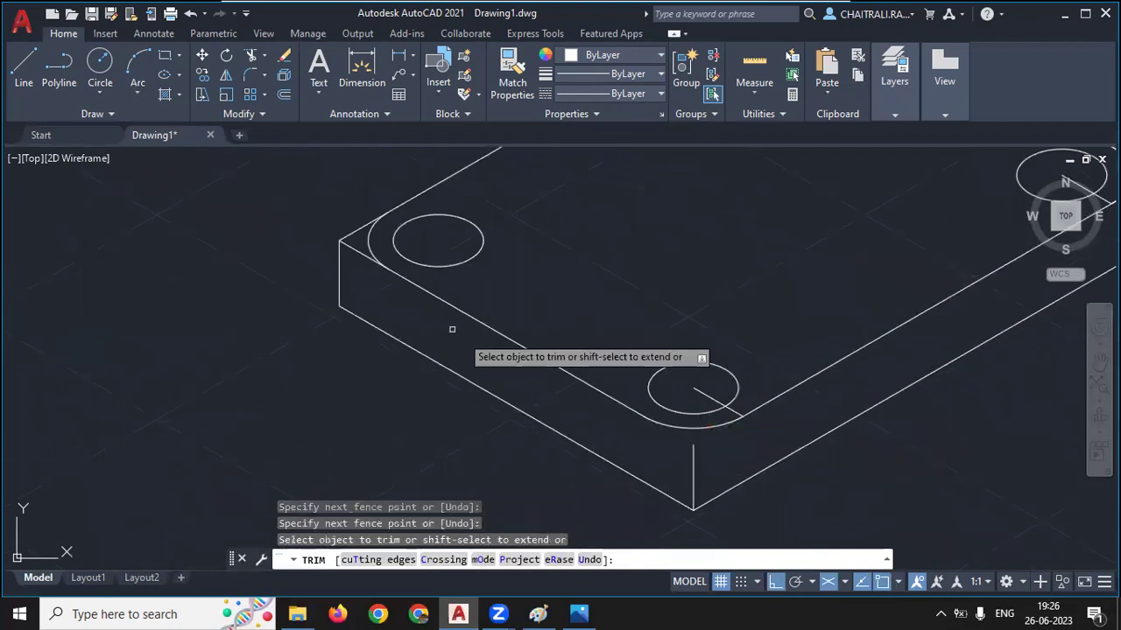
Trim away the vertical corner edges and leftover corner segments, then end TRIM
{"action": "left_click_drag", "start_coordinate": [354, 244], "coordinate": [338, 275]}
{"action": "middle_click_drag", "start_coordinate": [335, 289], "coordinate": [255, 244]}
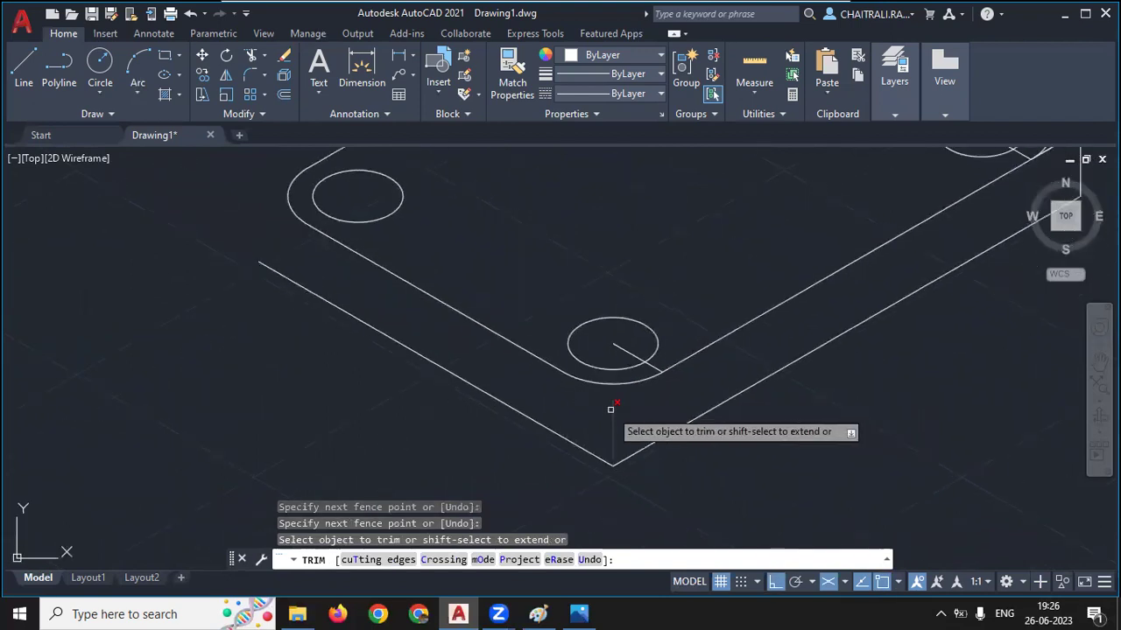
{"action": "left_click", "coordinate": [614, 415]}
{"action": "scroll", "coordinate": [630, 393], "scroll_direction": "down", "scroll_amount": 4}
{"action": "scroll", "coordinate": [760, 249], "scroll_direction": "up", "scroll_amount": 6}
{"action": "left_click_drag", "start_coordinate": [767, 247], "coordinate": [718, 280]}
{"action": "scroll", "coordinate": [767, 218], "scroll_direction": "down", "scroll_amount": 3}
{"action": "scroll", "coordinate": [767, 216], "scroll_direction": "down", "scroll_amount": 2}
{"action": "key", "text": "Escape"}
{"action": "scroll", "coordinate": [609, 313], "scroll_direction": "up", "scroll_amount": 2}
{"action": "key", "text": "Escape"}
Select the three holes with their corner arcs and start COPY from the right hole's centre
{"action": "left_click", "coordinate": [587, 325]}
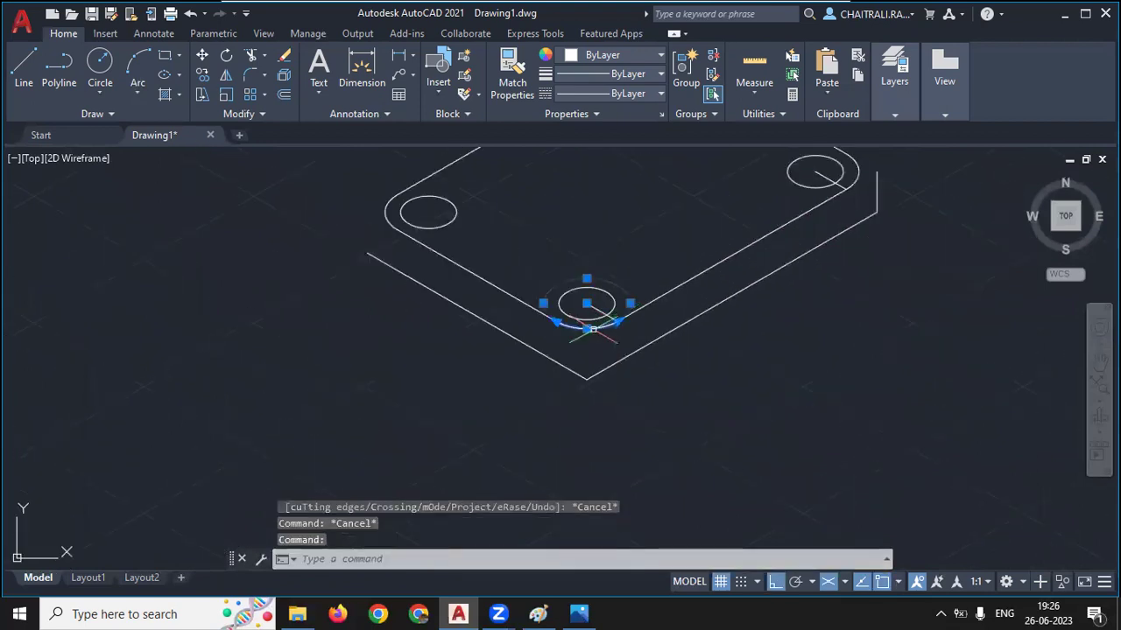
{"action": "left_click", "coordinate": [388, 214]}
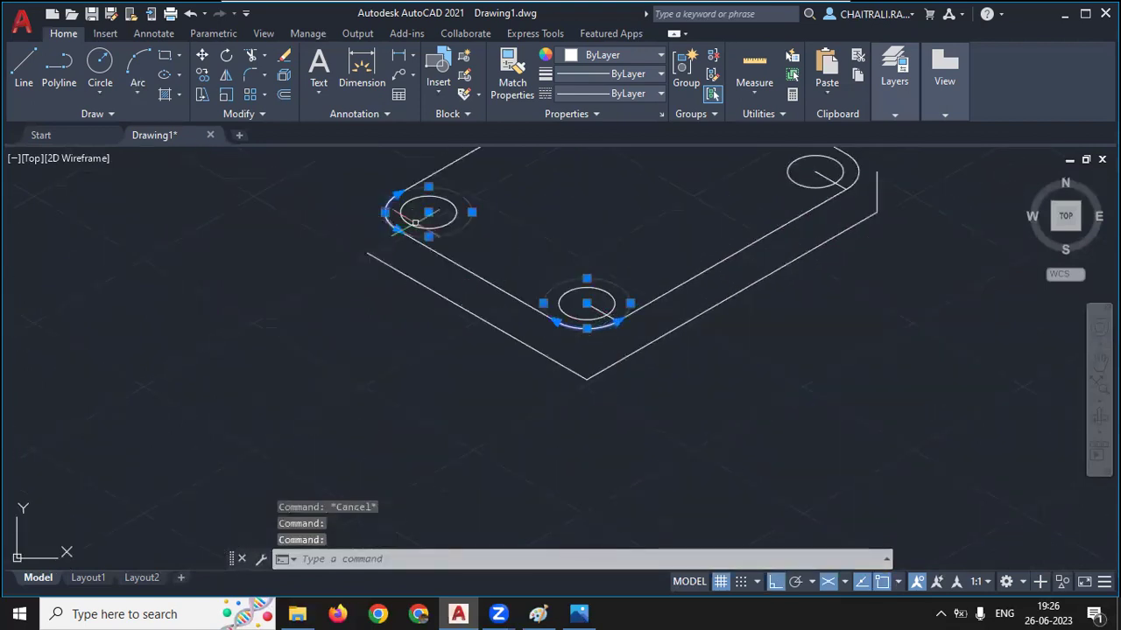
{"action": "middle_click_drag", "start_coordinate": [760, 182], "coordinate": [637, 243]}
{"action": "left_click", "coordinate": [723, 232]}
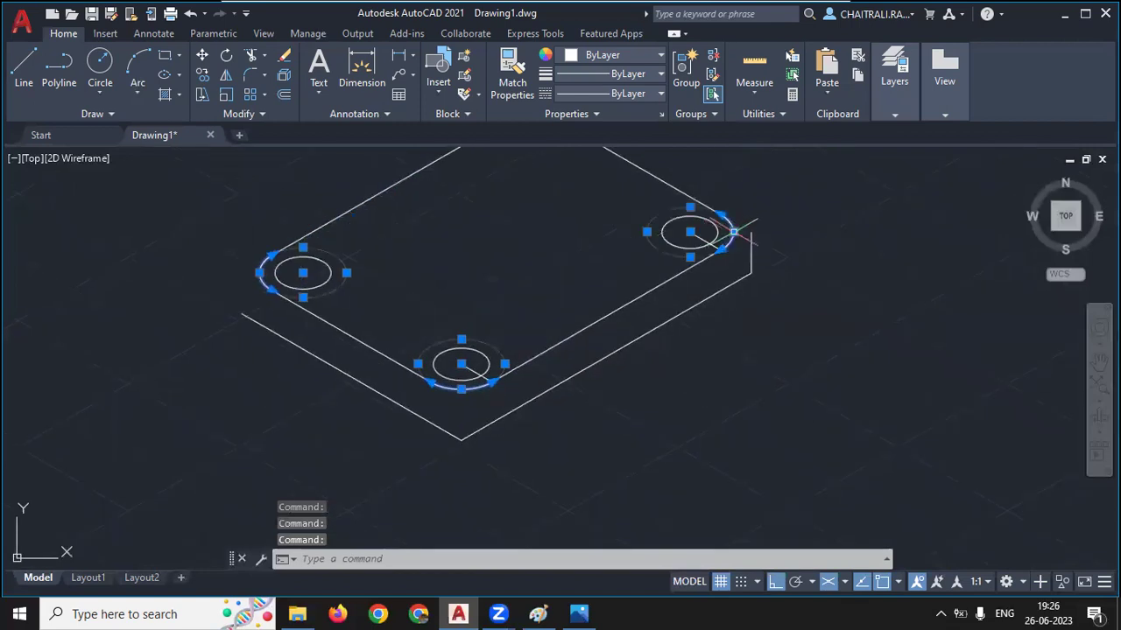
{"action": "type", "text": "co"}
{"action": "key", "text": "Return"}
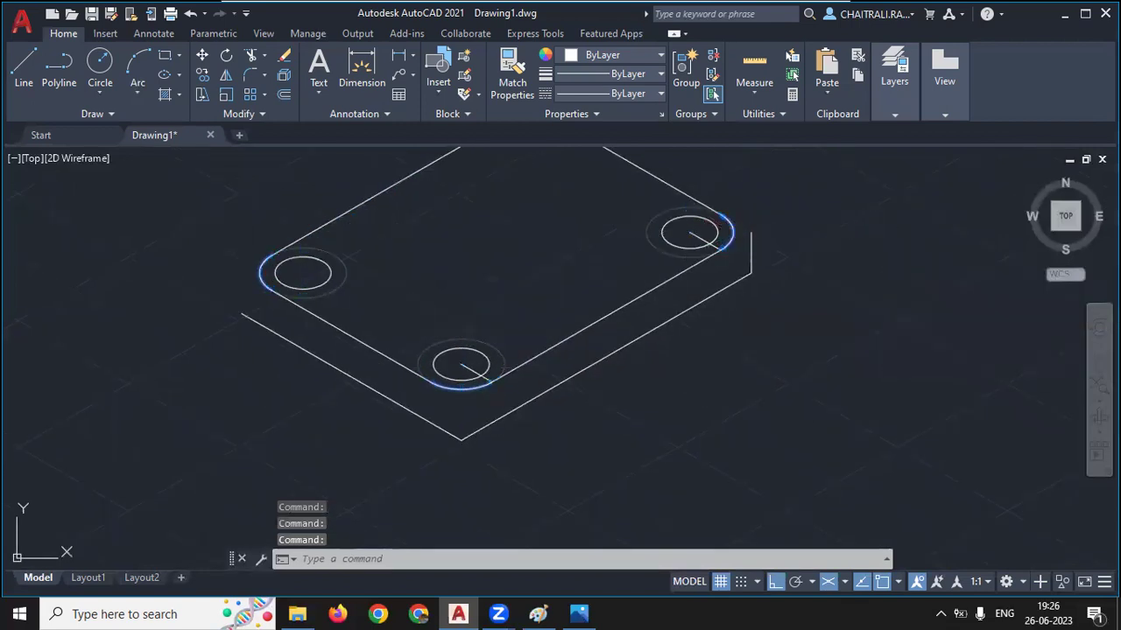
{"action": "scroll", "coordinate": [687, 286], "scroll_direction": "up", "scroll_amount": 2}
{"action": "left_click", "coordinate": [694, 205]}
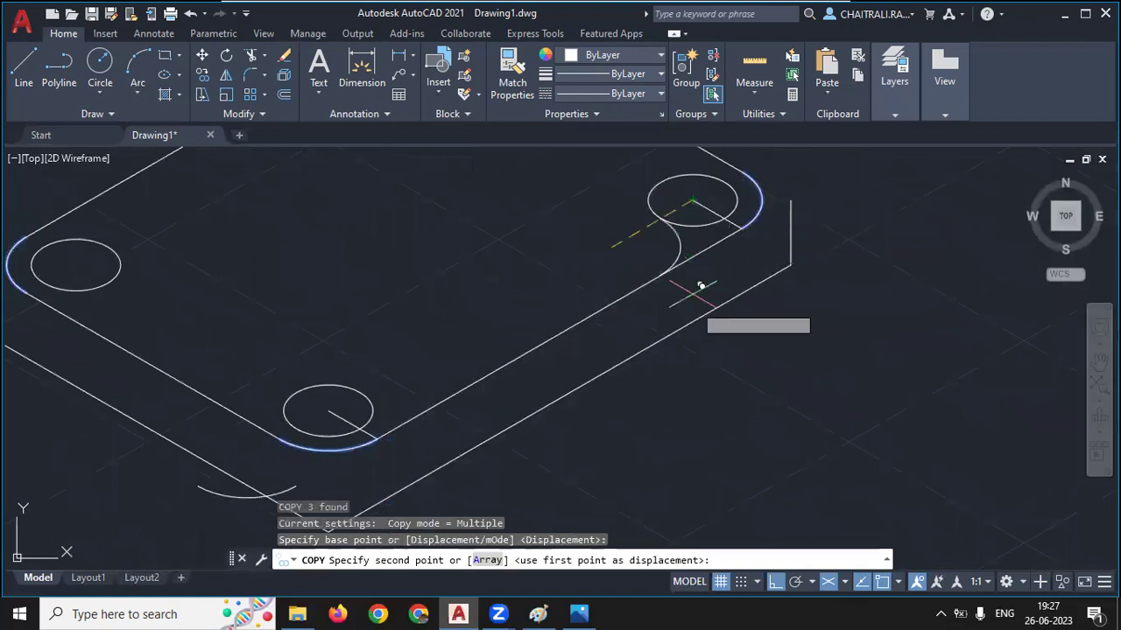
Place the arc copies 16 units straight down on the right isometric plane
{"action": "key", "text": "F5"}
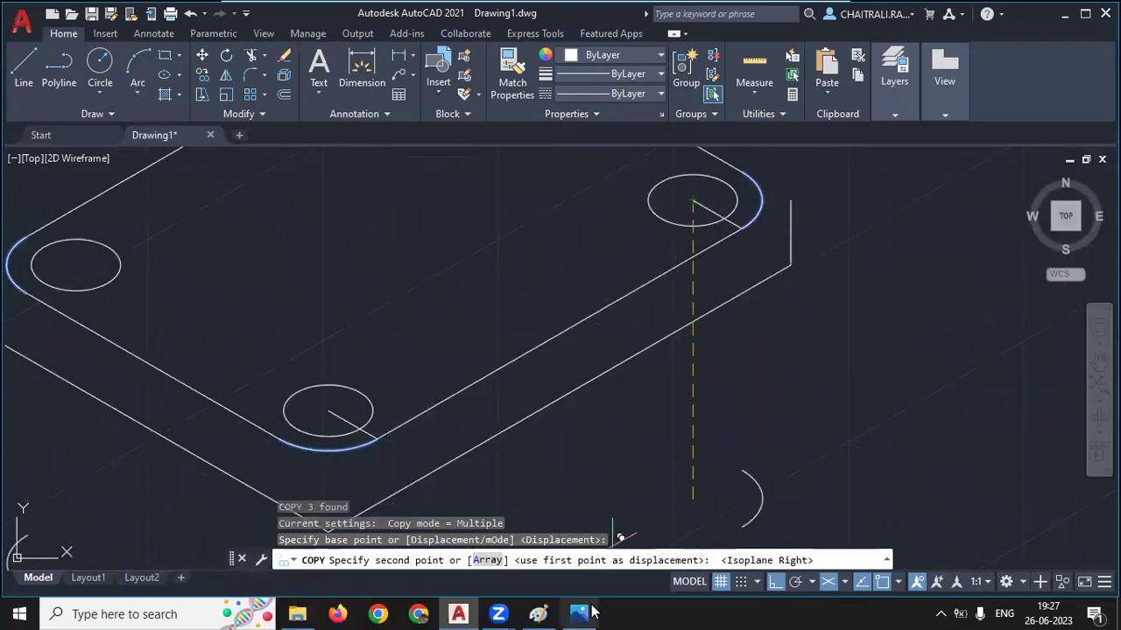
{"action": "mouse_move", "coordinate": [617, 510]}
{"action": "left_mouse_down"}
{"action": "mouse_move", "coordinate": [334, 369]}
{"action": "mouse_move", "coordinate": [79, 270]}
{"action": "left_mouse_up"}
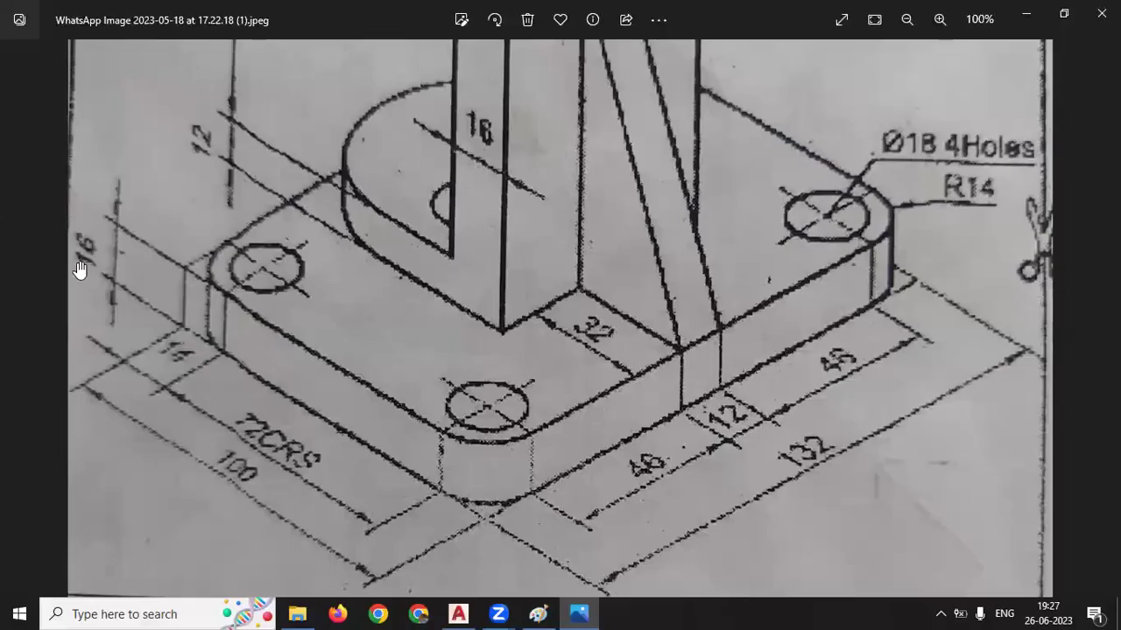
{"action": "left_click", "coordinate": [589, 611]}
{"action": "type", "text": "1"}
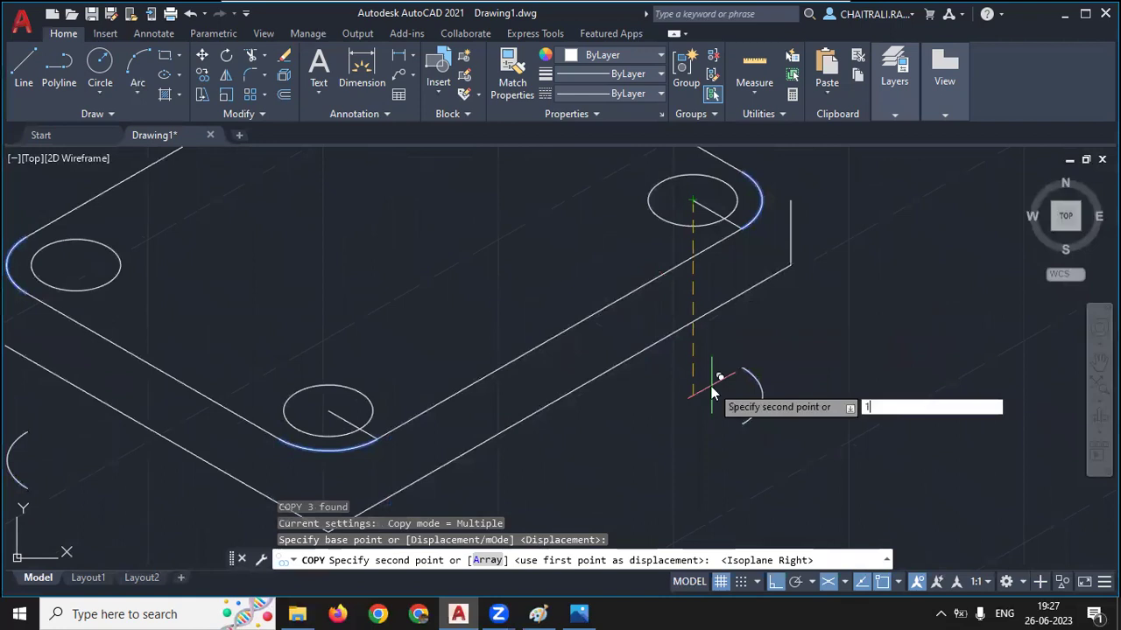
{"action": "type", "text": "6"}
{"action": "key", "text": "Return"}
{"action": "scroll", "coordinate": [711, 386], "scroll_direction": "down", "scroll_amount": 4}
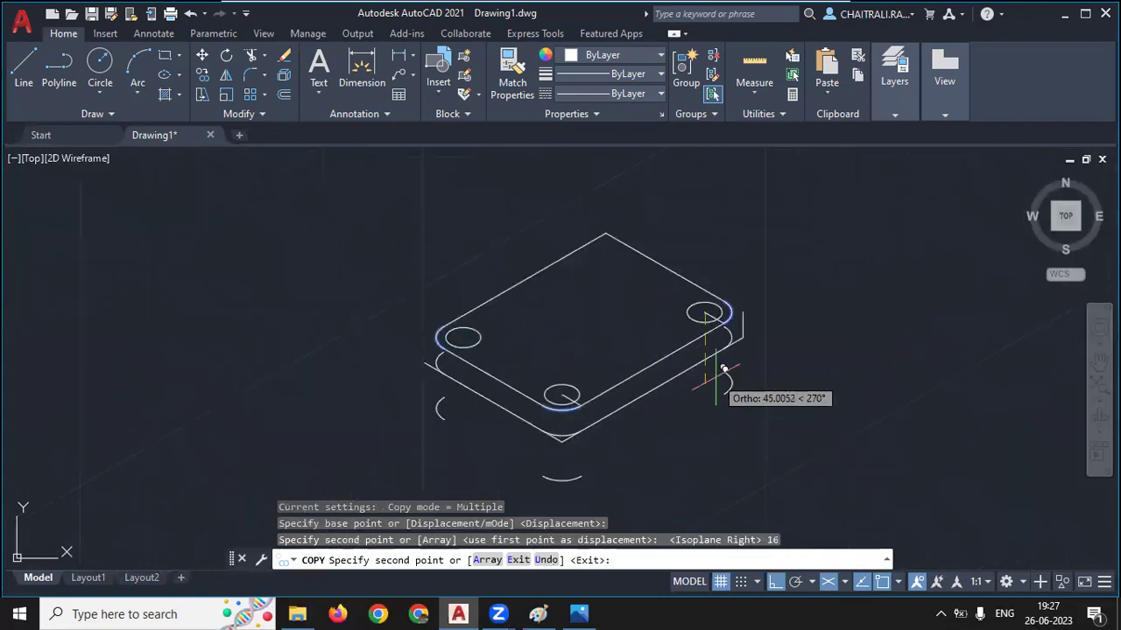
{"action": "key", "text": "Escape"}
{"action": "key", "text": "Escape"}
Zoom around the copied arcs and briefly check the reference drawing
{"action": "scroll", "coordinate": [531, 370], "scroll_direction": "up", "scroll_amount": 2}
{"action": "scroll", "coordinate": [430, 338], "scroll_direction": "up", "scroll_amount": 2}
{"action": "scroll", "coordinate": [680, 358], "scroll_direction": "down", "scroll_amount": 4}
{"action": "scroll", "coordinate": [468, 367], "scroll_direction": "up", "scroll_amount": 1}
{"action": "scroll", "coordinate": [468, 367], "scroll_direction": "up", "scroll_amount": 2}
{"action": "left_click", "coordinate": [579, 614]}
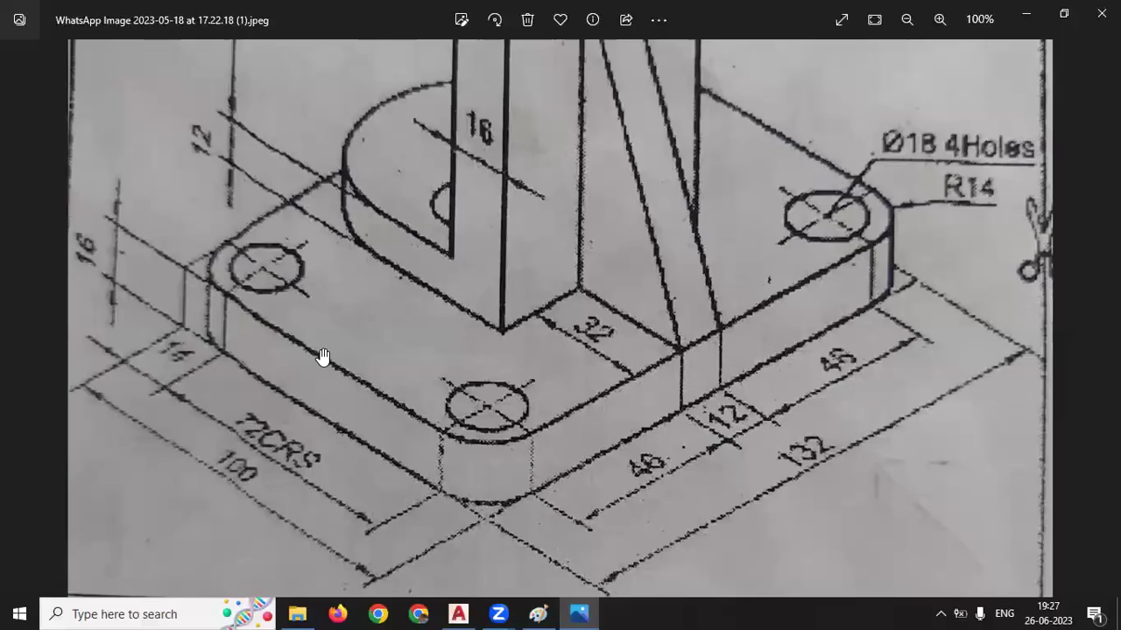
{"action": "left_click", "coordinate": [578, 614]}
{"action": "scroll", "coordinate": [445, 318], "scroll_direction": "up", "scroll_amount": 2}
{"action": "scroll", "coordinate": [425, 322], "scroll_direction": "up", "scroll_amount": 2}
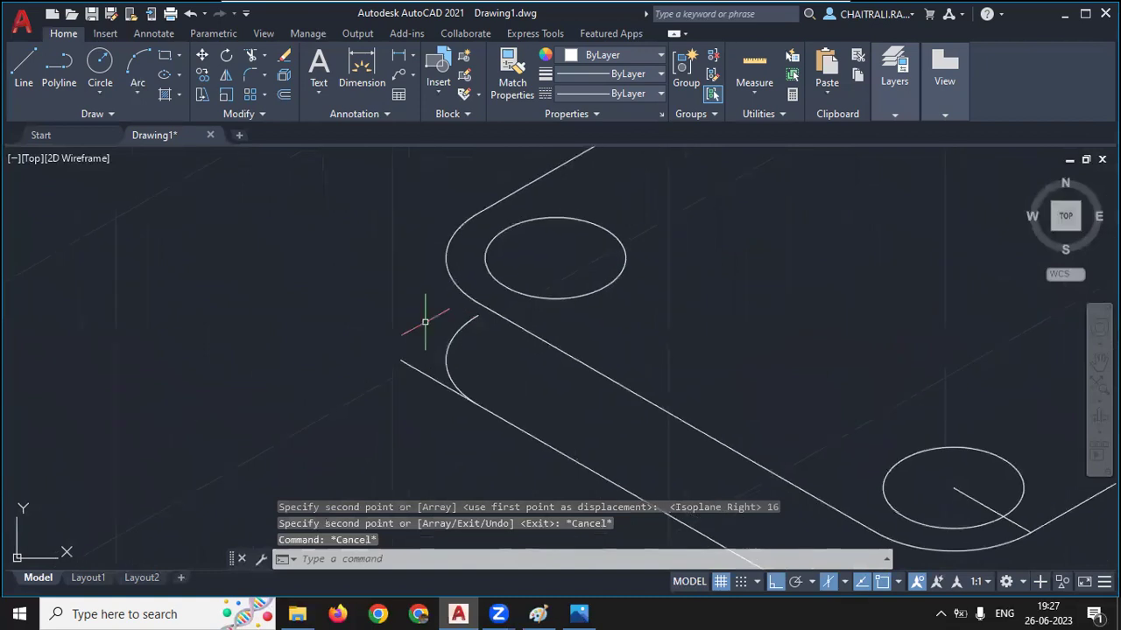
Draw the left corner's vertical edge from the lower arc's quadrant up to the upper arc
{"action": "left_click", "coordinate": [424, 319]}
{"action": "key", "text": "Escape"}
{"action": "key", "text": "Escape"}
{"action": "type", "text": "l"}
{"action": "key", "text": "Return"}
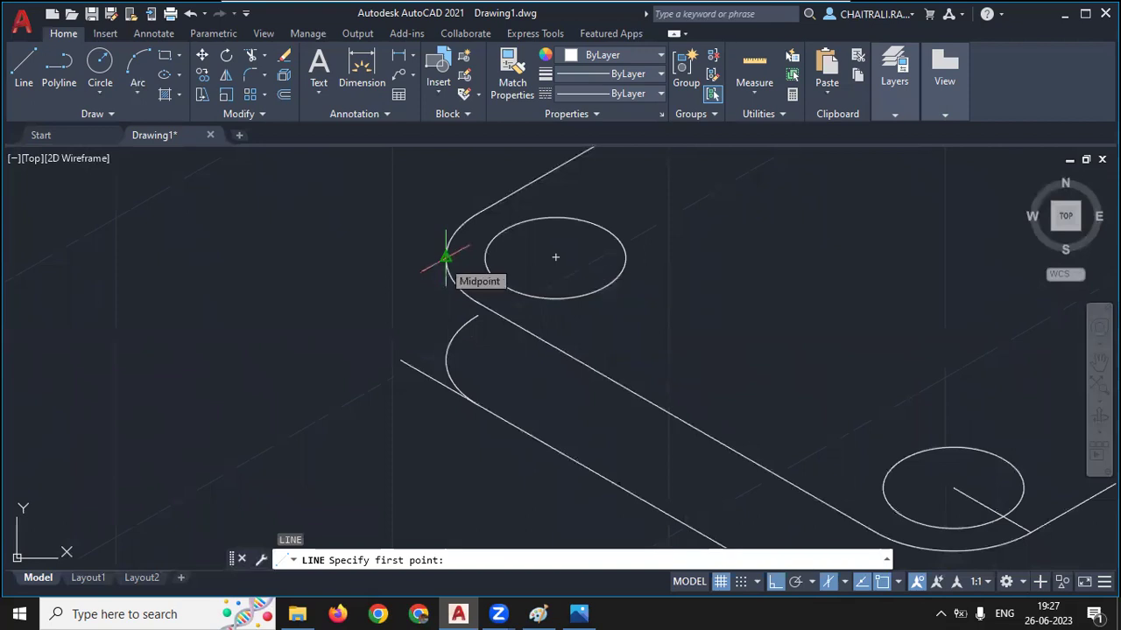
{"action": "scroll", "coordinate": [446, 256], "scroll_direction": "up", "scroll_amount": 2}
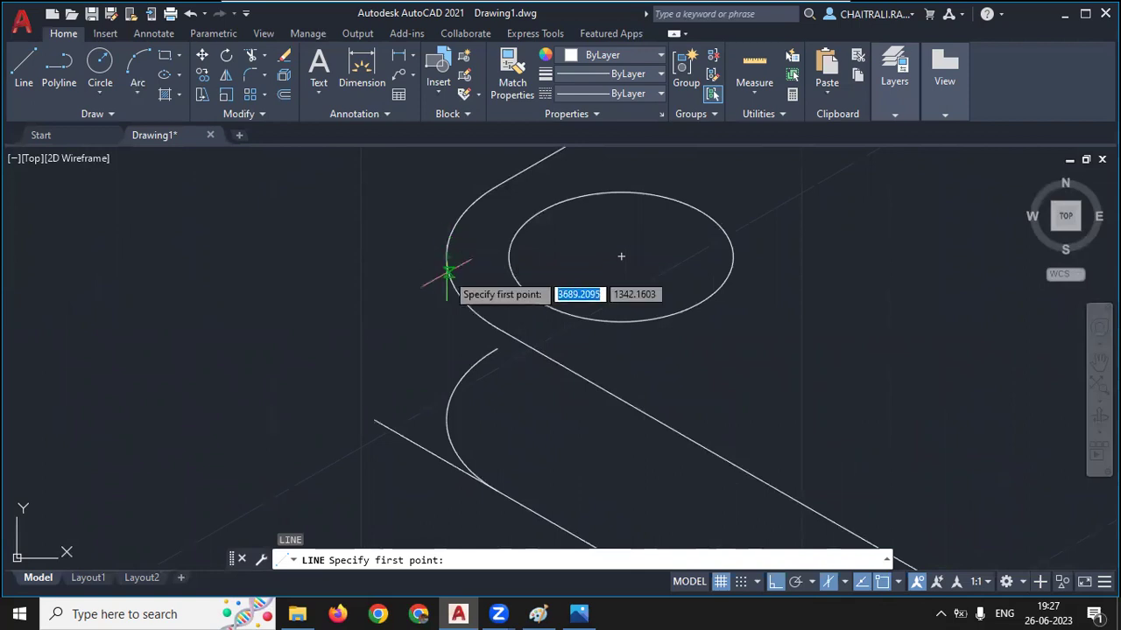
{"action": "scroll", "coordinate": [453, 285], "scroll_direction": "up", "scroll_amount": 3}
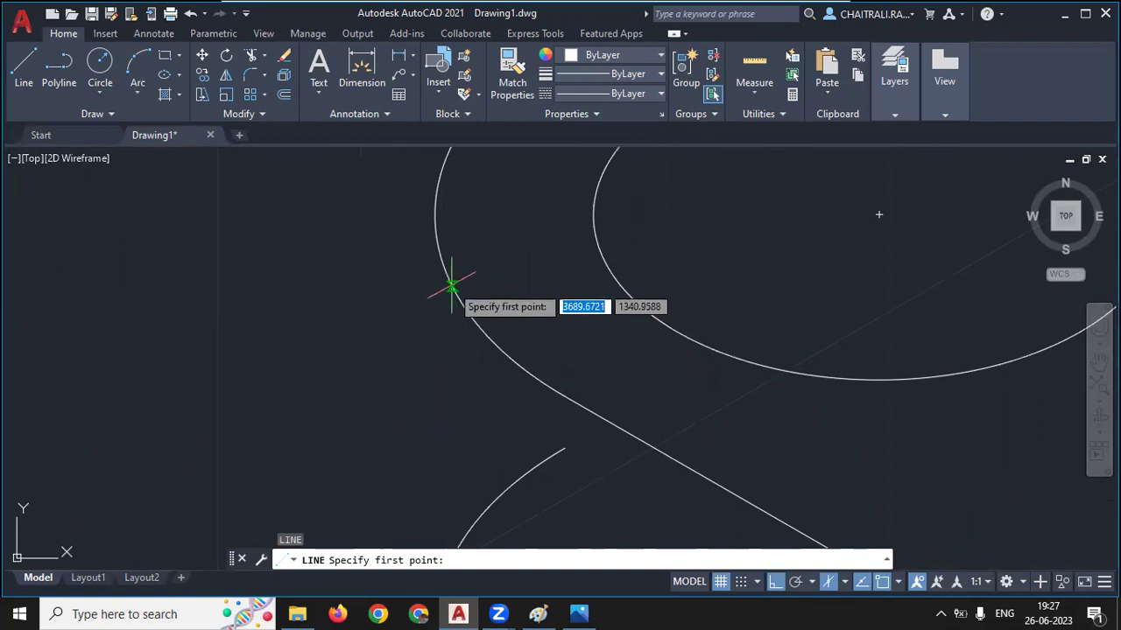
{"action": "scroll", "coordinate": [451, 287], "scroll_direction": "down", "scroll_amount": 1}
{"action": "middle_click_drag", "start_coordinate": [441, 254], "coordinate": [428, 162]}
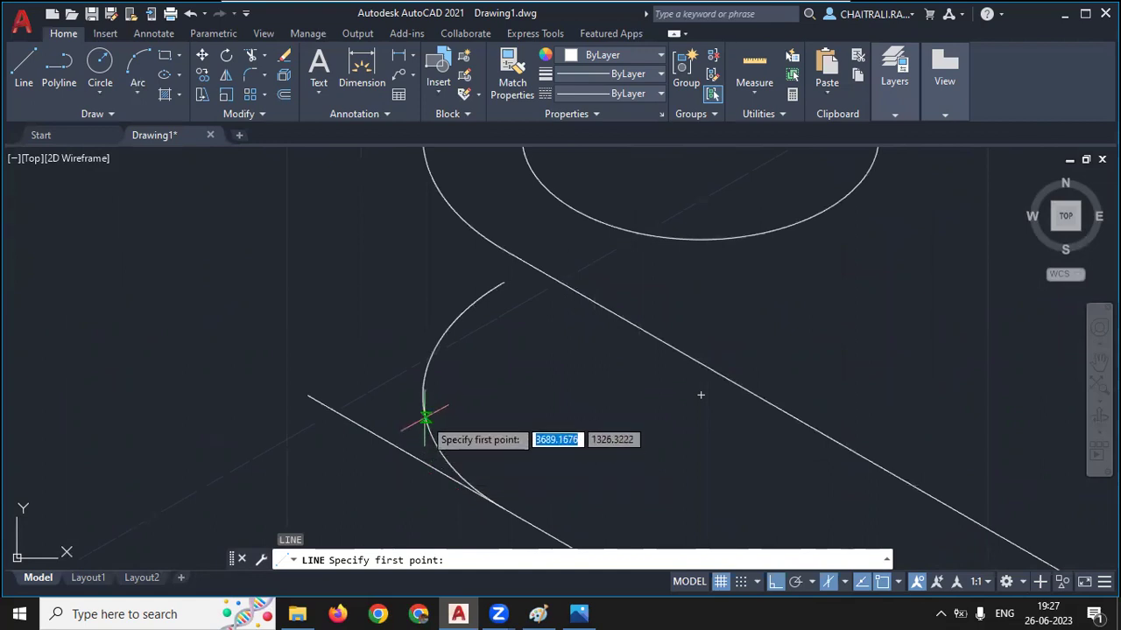
{"action": "scroll", "coordinate": [425, 419], "scroll_direction": "down", "scroll_amount": 2}
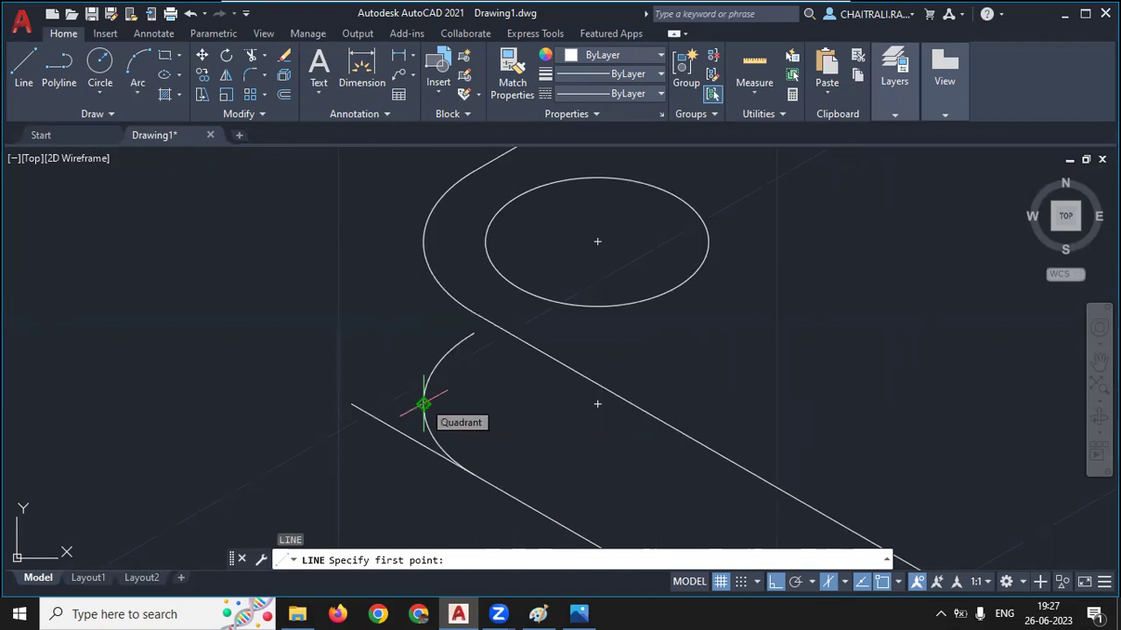
{"action": "left_click", "coordinate": [423, 405]}
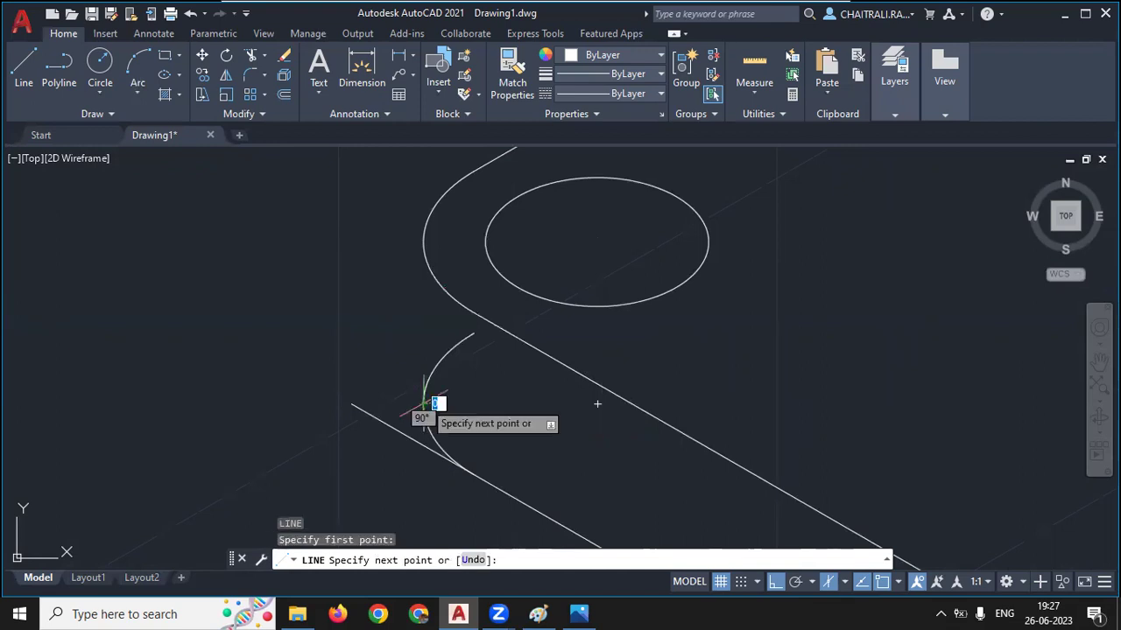
{"action": "left_click", "coordinate": [423, 167]}
{"action": "key", "text": "Return"}
Start TRIM on the excess lower lines, then cancel it
{"action": "type", "text": "tr"}
{"action": "key", "text": "Return"}
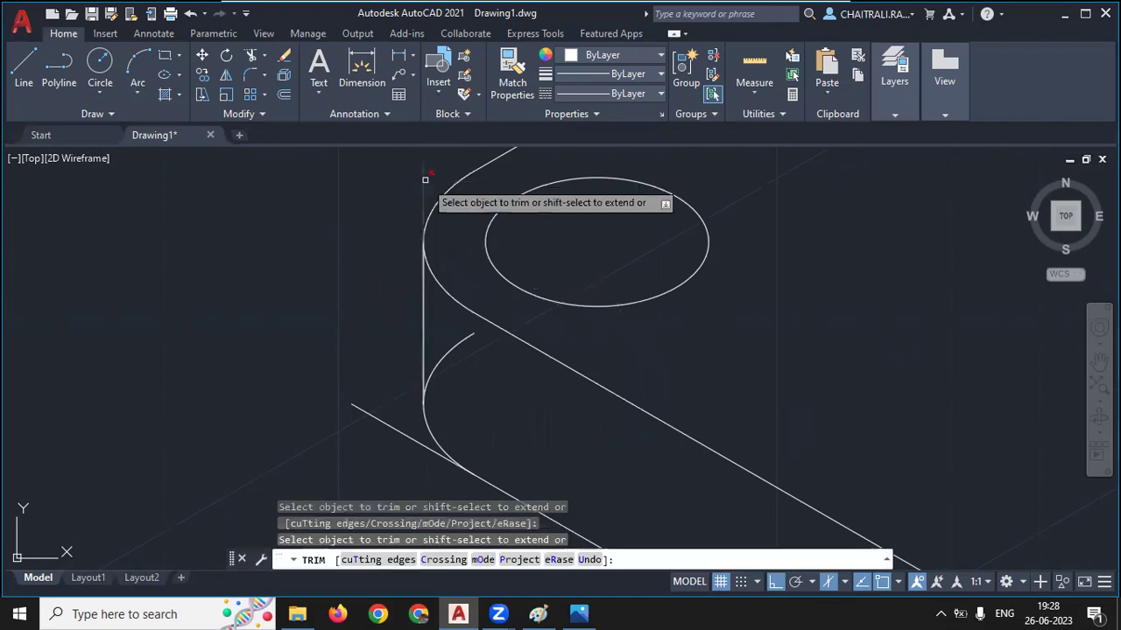
{"action": "scroll", "coordinate": [412, 197], "scroll_direction": "down", "scroll_amount": 3}
{"action": "scroll", "coordinate": [405, 327], "scroll_direction": "up", "scroll_amount": 2}
{"action": "scroll", "coordinate": [379, 252], "scroll_direction": "up", "scroll_amount": 4}
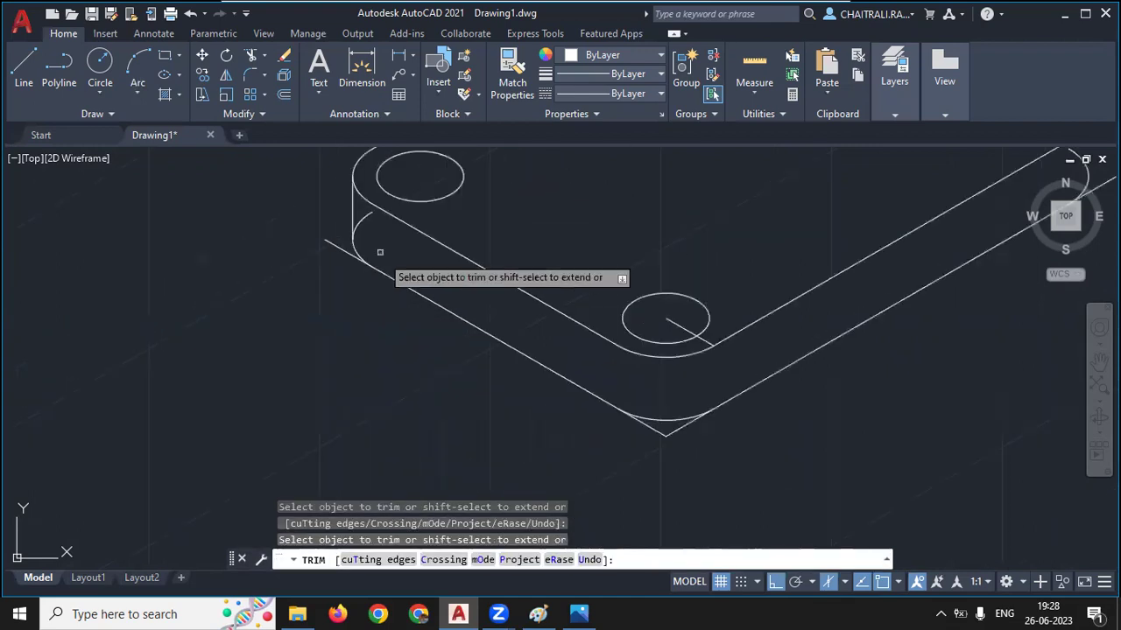
{"action": "scroll", "coordinate": [368, 228], "scroll_direction": "down", "scroll_amount": 3}
{"action": "scroll", "coordinate": [404, 450], "scroll_direction": "up", "scroll_amount": 1}
{"action": "key", "text": "Return"}
{"action": "key", "text": "Return"}
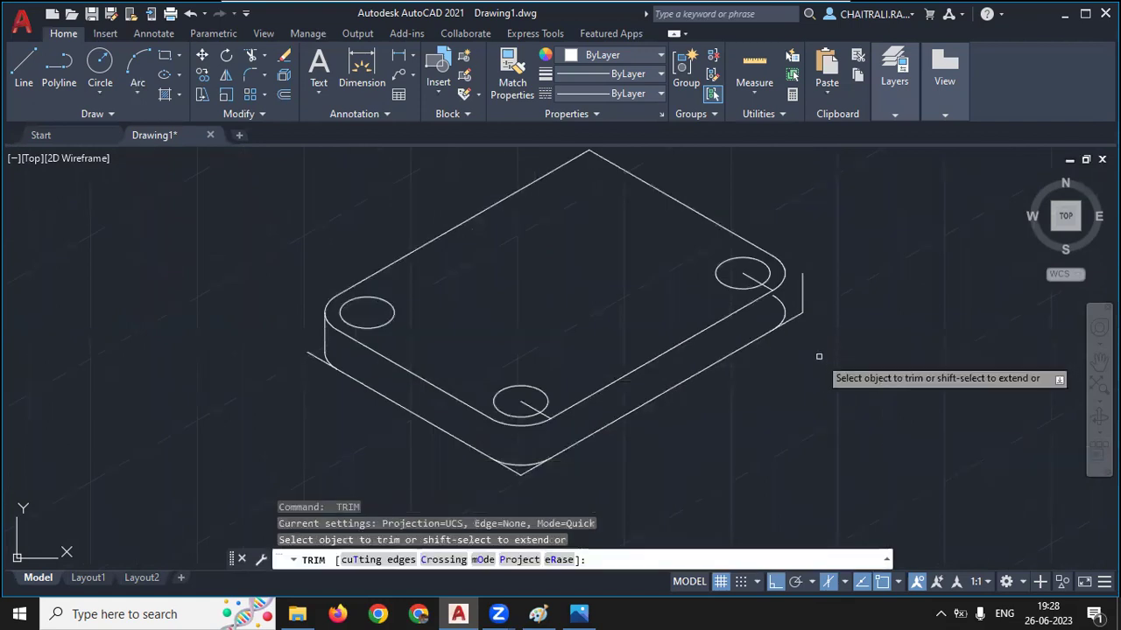
{"action": "key", "text": "Escape"}
{"action": "type", "text": "l"}
{"action": "key", "text": "Return"}
{"action": "scroll", "coordinate": [816, 332], "scroll_direction": "up", "scroll_amount": 2}
{"action": "scroll", "coordinate": [790, 299], "scroll_direction": "up", "scroll_amount": 2}
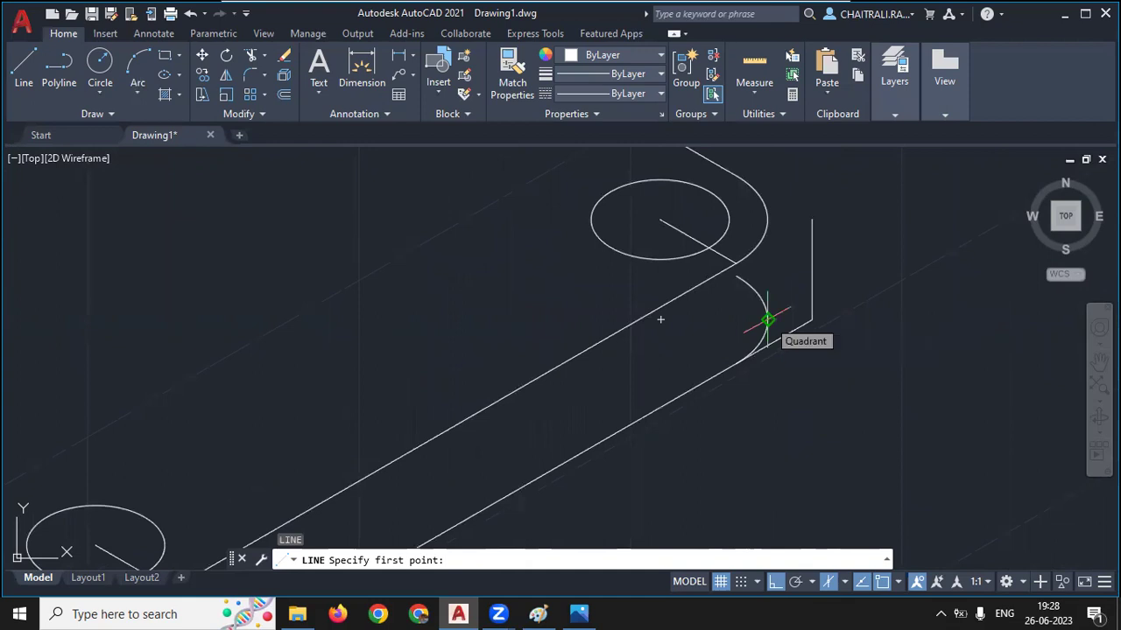
Draw the right corner's vertical edge from the arc's quadrant up to the top outline
{"action": "scroll", "coordinate": [767, 320], "scroll_direction": "up", "scroll_amount": 3}
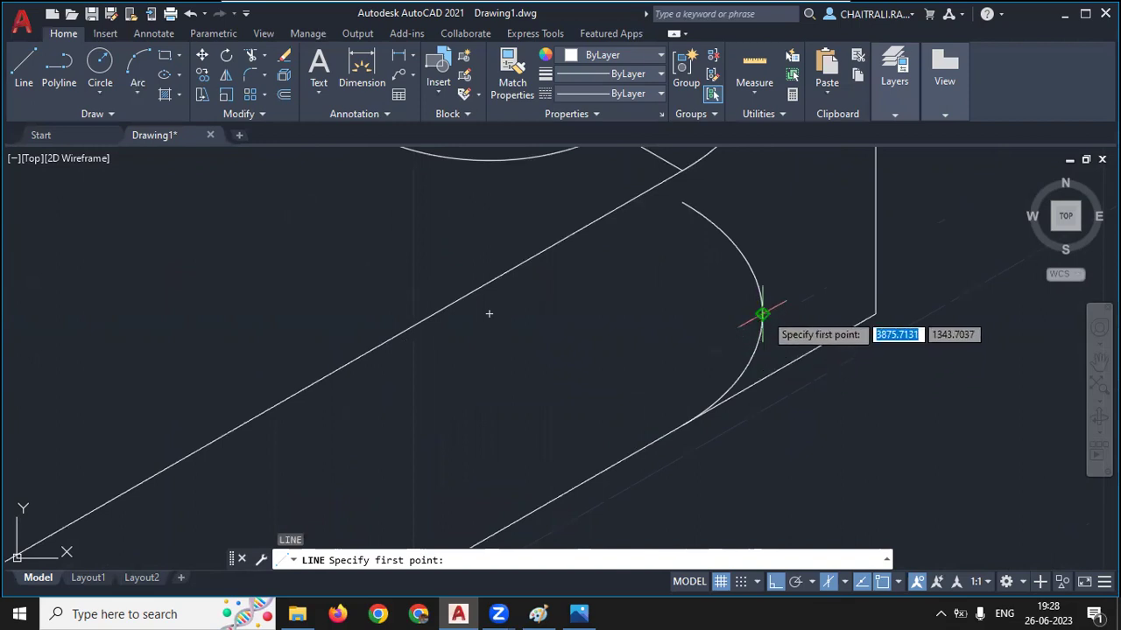
{"action": "left_click", "coordinate": [763, 313]}
{"action": "scroll", "coordinate": [762, 314], "scroll_direction": "down", "scroll_amount": 4}
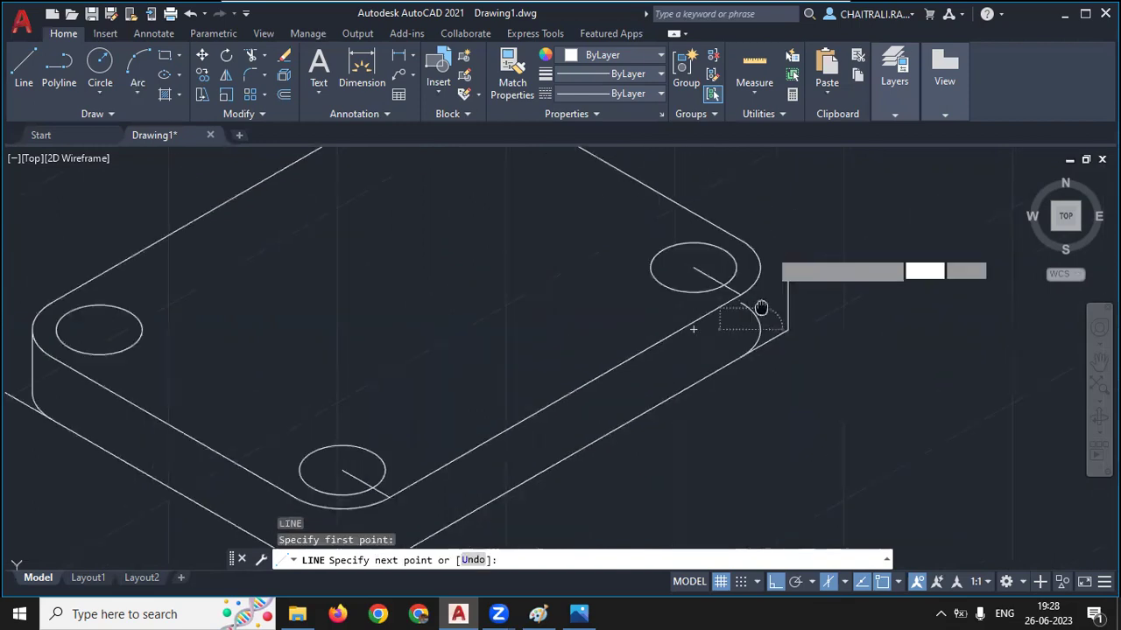
{"action": "left_click", "coordinate": [760, 213]}
{"action": "key", "text": "Return"}
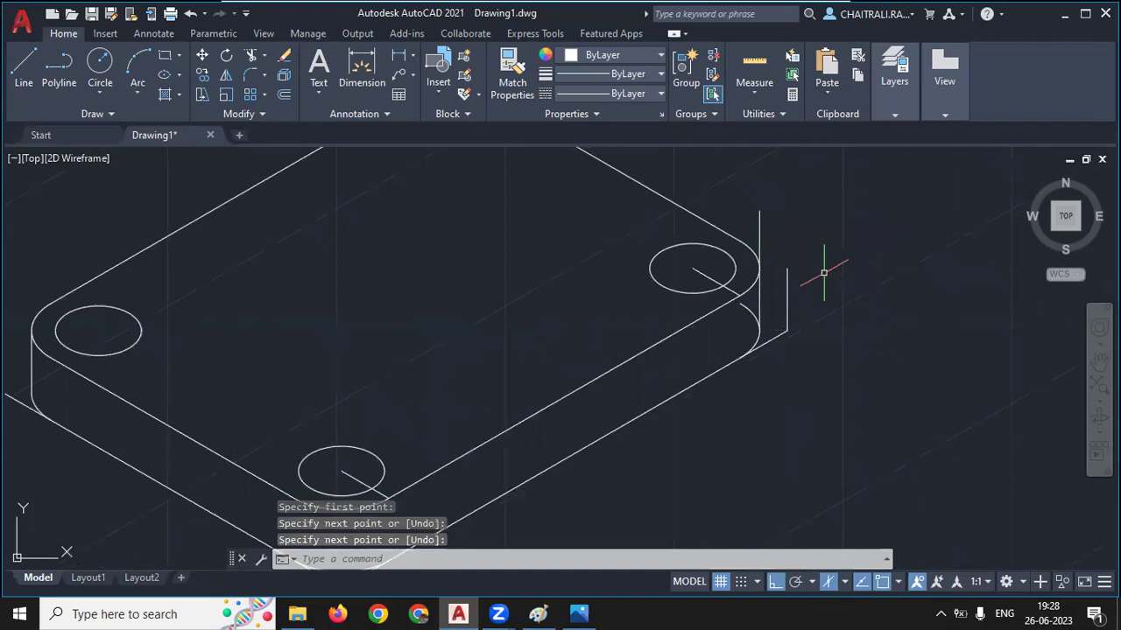
Trim the vertical line's excess top, the small inner arc, and lines crossed by a fence
{"action": "type", "text": "tr"}
{"action": "key", "text": "Return"}
{"action": "scroll", "coordinate": [792, 276], "scroll_direction": "up", "scroll_amount": 2}
{"action": "left_click", "coordinate": [741, 221]}
{"action": "left_click", "coordinate": [720, 335]}
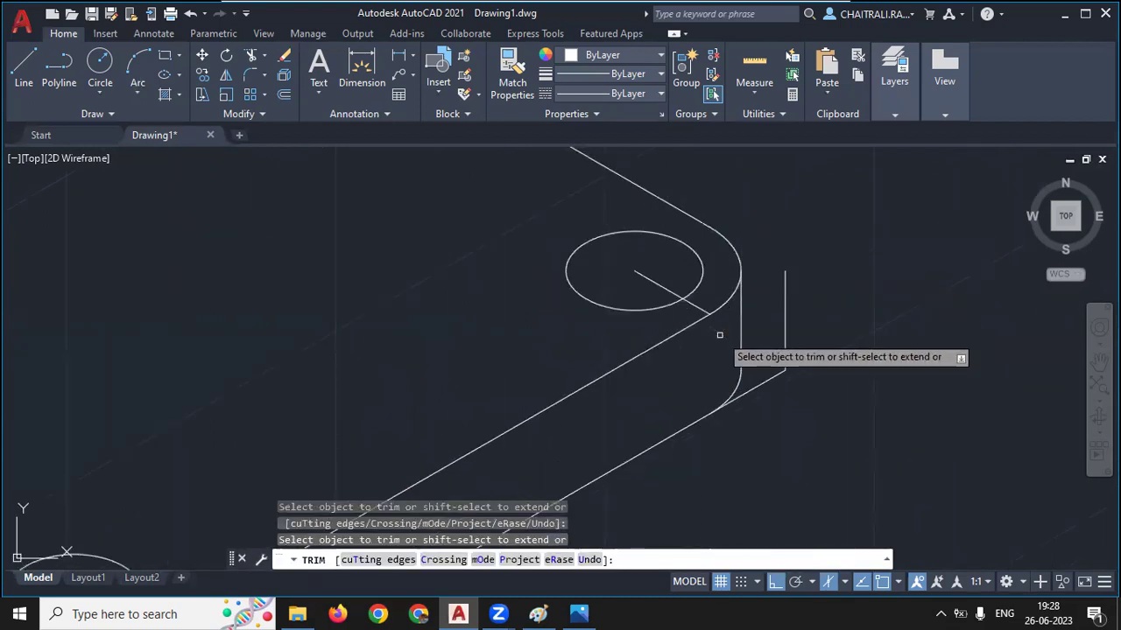
{"action": "left_click", "coordinate": [783, 405]}
{"action": "left_click", "coordinate": [792, 322]}
{"action": "key", "text": "Return"}
{"action": "left_click", "coordinate": [781, 320]}
{"action": "key", "text": "Return"}
Fence-trim the sharp bottom-corner lines, then recentre the view on the cube
{"action": "scroll", "coordinate": [713, 370], "scroll_direction": "down", "scroll_amount": 3}
{"action": "scroll", "coordinate": [573, 475], "scroll_direction": "up", "scroll_amount": 1}
{"action": "scroll", "coordinate": [649, 463], "scroll_direction": "up", "scroll_amount": 4}
{"action": "left_click", "coordinate": [650, 462]}
{"action": "left_click", "coordinate": [593, 467]}
{"action": "key", "text": "Return"}
{"action": "middle_click_drag", "start_coordinate": [593, 468], "coordinate": [692, 525]}
{"action": "left_click", "coordinate": [372, 251]}
{"action": "key", "text": "Escape"}
{"action": "scroll", "coordinate": [455, 310], "scroll_direction": "down", "scroll_amount": 3}
{"action": "scroll", "coordinate": [427, 371], "scroll_direction": "down", "scroll_amount": 2}
{"action": "middle_click_drag", "start_coordinate": [244, 355], "coordinate": [388, 351]}
{"action": "scroll", "coordinate": [371, 350], "scroll_direction": "up", "scroll_amount": 5}
{"action": "scroll", "coordinate": [400, 333], "scroll_direction": "up", "scroll_amount": 1}
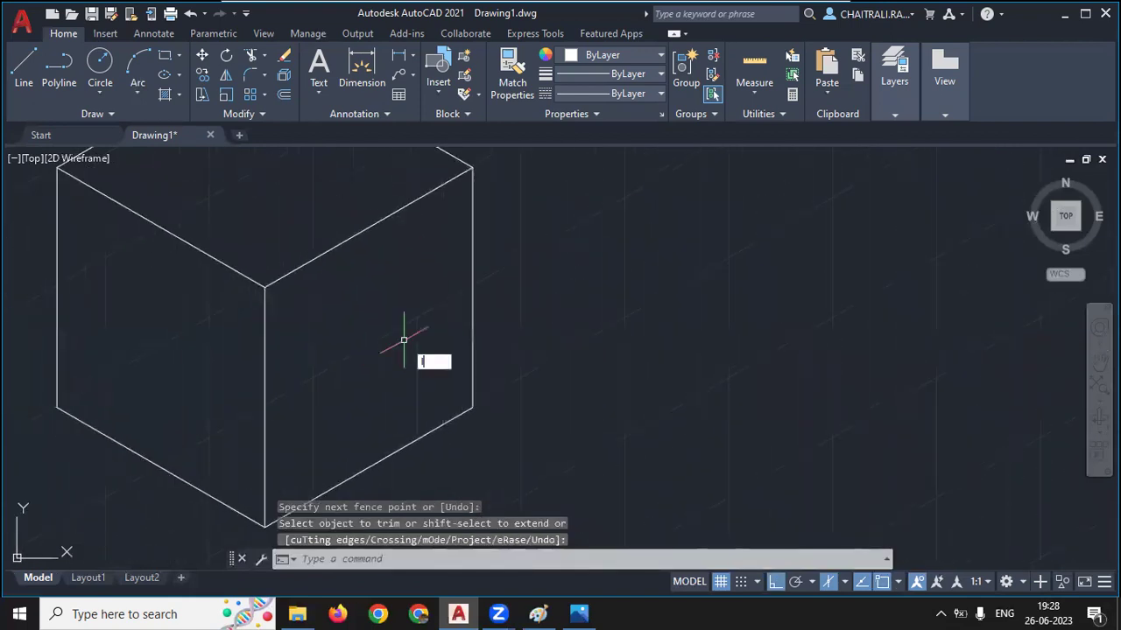
Draw a 50-unit vertical construction line and an R30 isocircle at its lower end
{"action": "key", "text": "Return"}
{"action": "left_click", "coordinate": [369, 227]}
{"action": "type", "text": "50"}
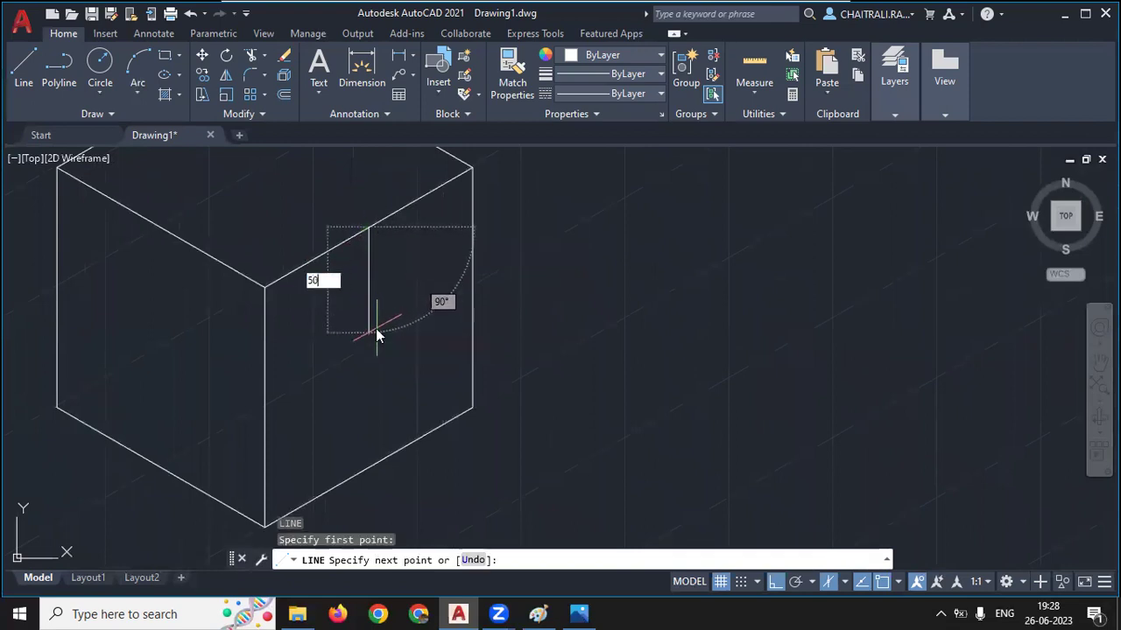
{"action": "key", "text": "Return"}
{"action": "type", "text": "e"}
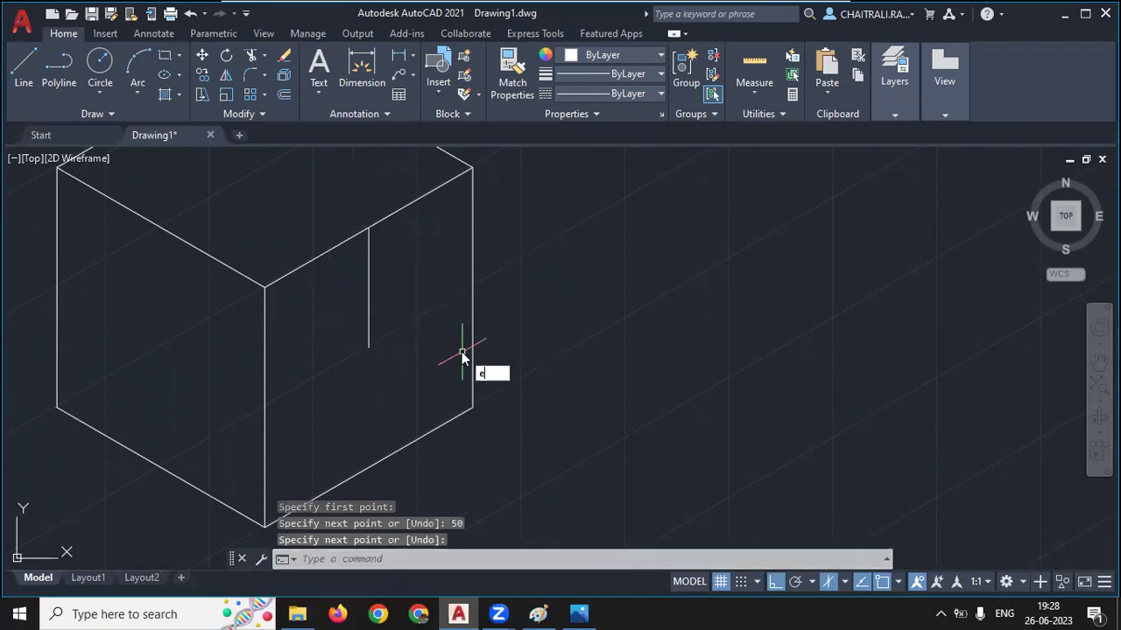
{"action": "type", "text": "l"}
{"action": "key", "text": "Return"}
{"action": "type", "text": "i"}
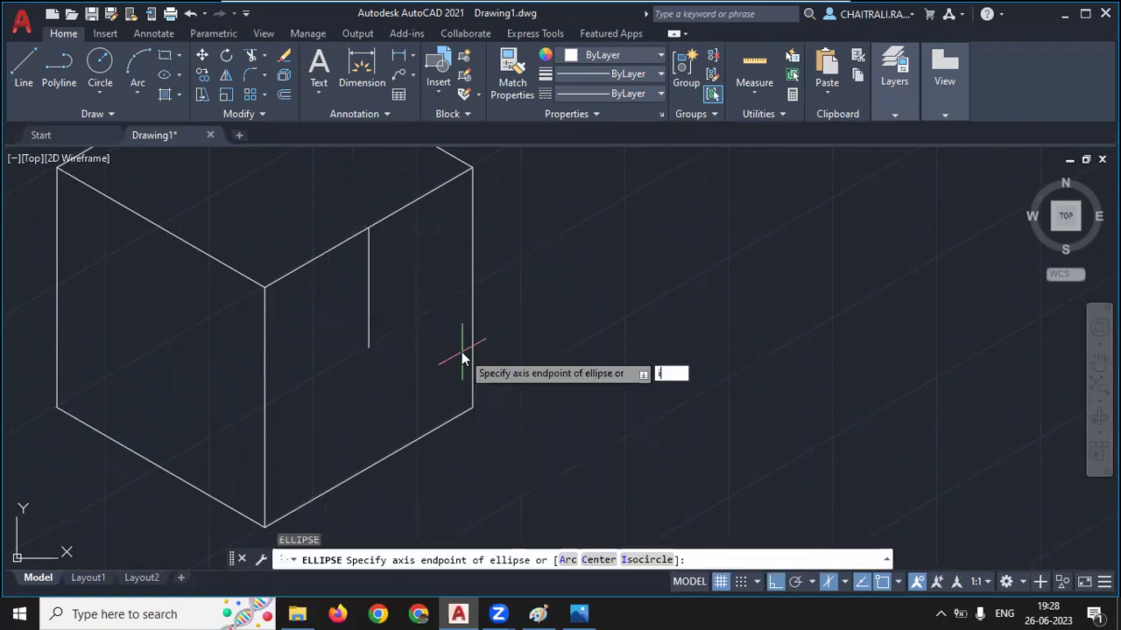
{"action": "key", "text": "Return"}
{"action": "left_click", "coordinate": [368, 350]}
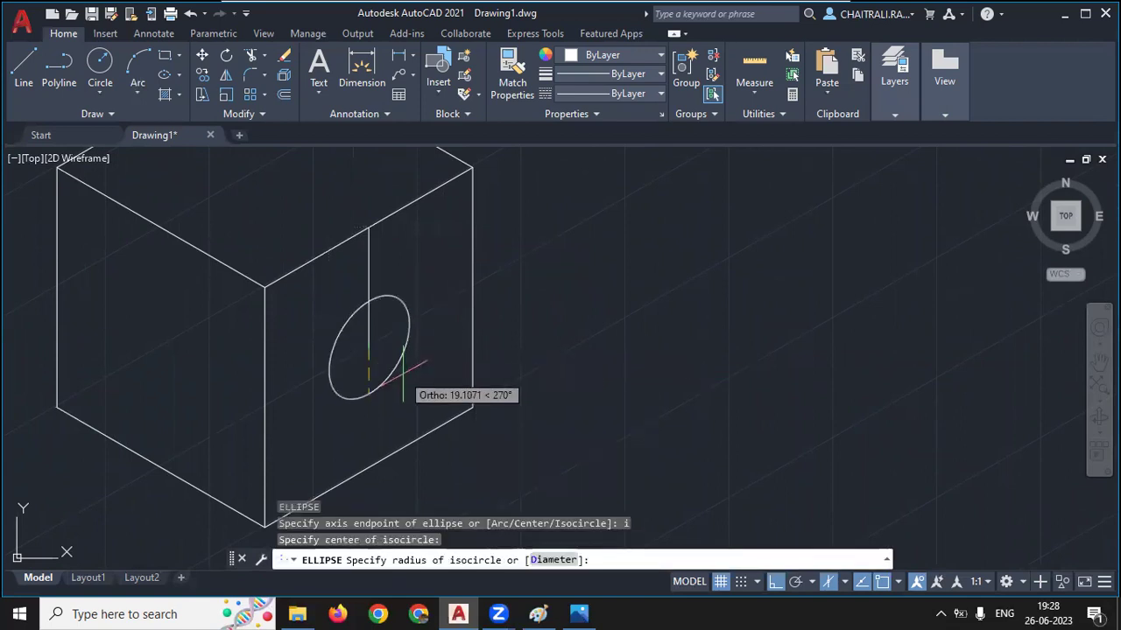
{"action": "type", "text": "30"}
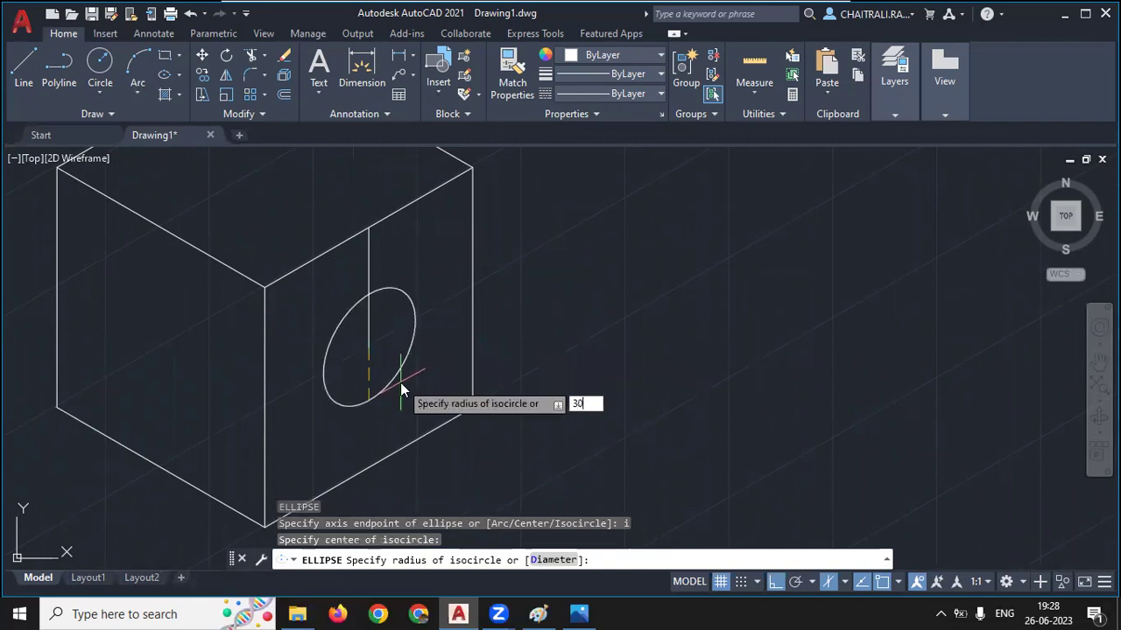
{"action": "key", "text": "Return"}
Delete the construction line and draw a line from the isocircle's edge to the cube's vertical edge
{"action": "middle_click_drag", "start_coordinate": [400, 382], "coordinate": [453, 372]}
{"action": "left_click", "coordinate": [434, 343]}
{"action": "left_click", "coordinate": [410, 322]}
{"action": "key", "text": "Delete"}
{"action": "type", "text": "l"}
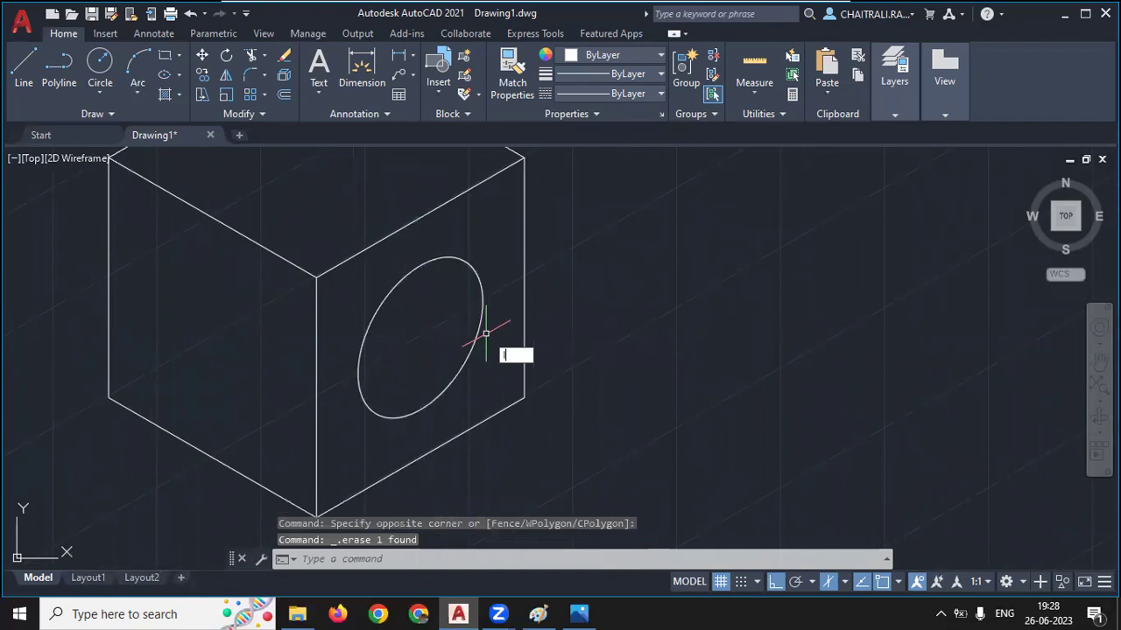
{"action": "key", "text": "Return"}
{"action": "left_click", "coordinate": [462, 369]}
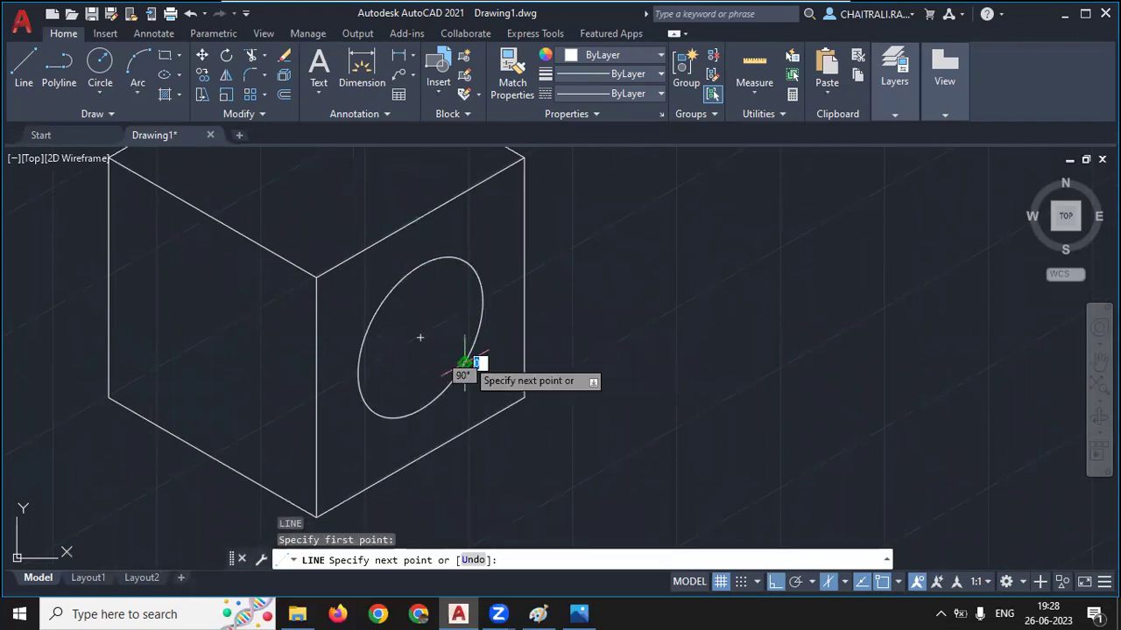
{"action": "key", "text": "F5"}
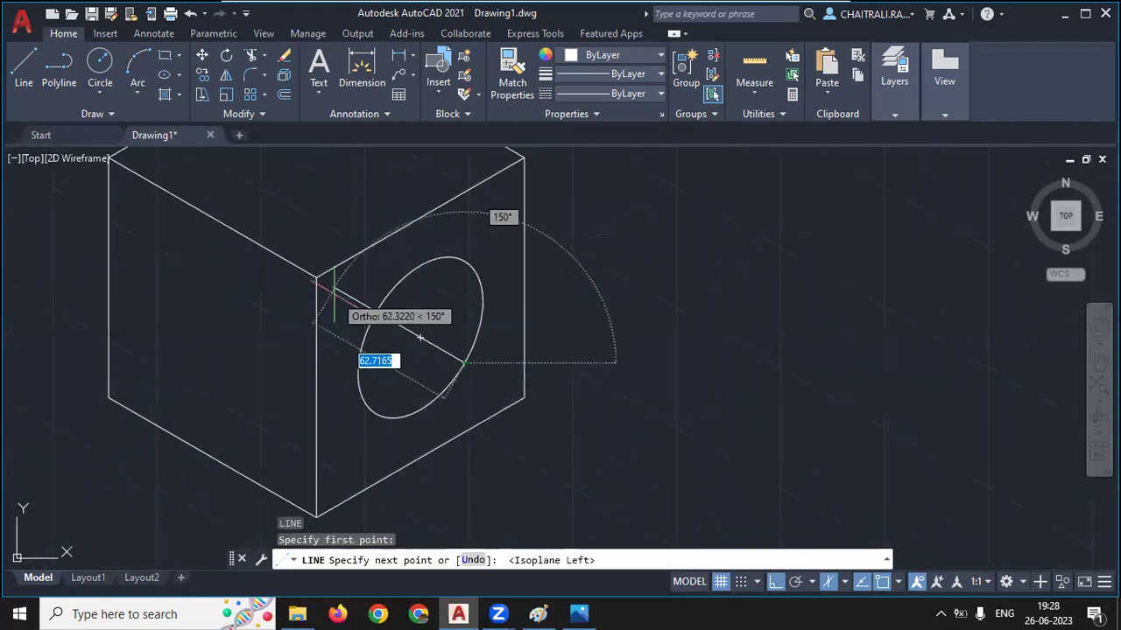
{"action": "left_click", "coordinate": [345, 293]}
{"action": "key", "text": "Escape"}
Cancel a trim and pan and zoom back to the base slab
{"action": "type", "text": "t"}
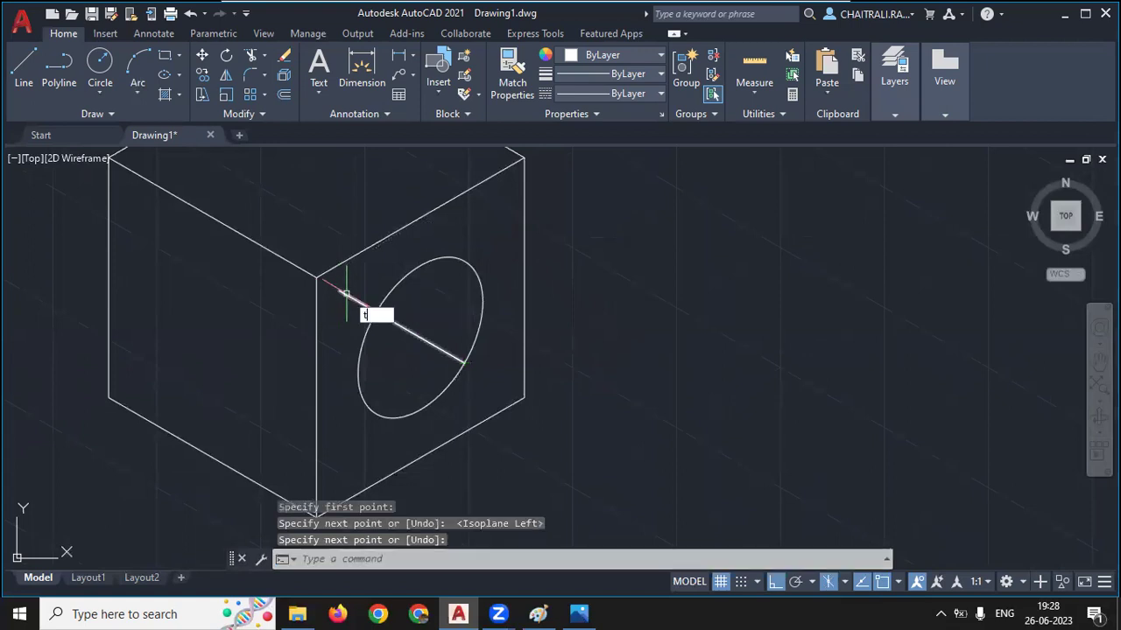
{"action": "key", "text": "Return"}
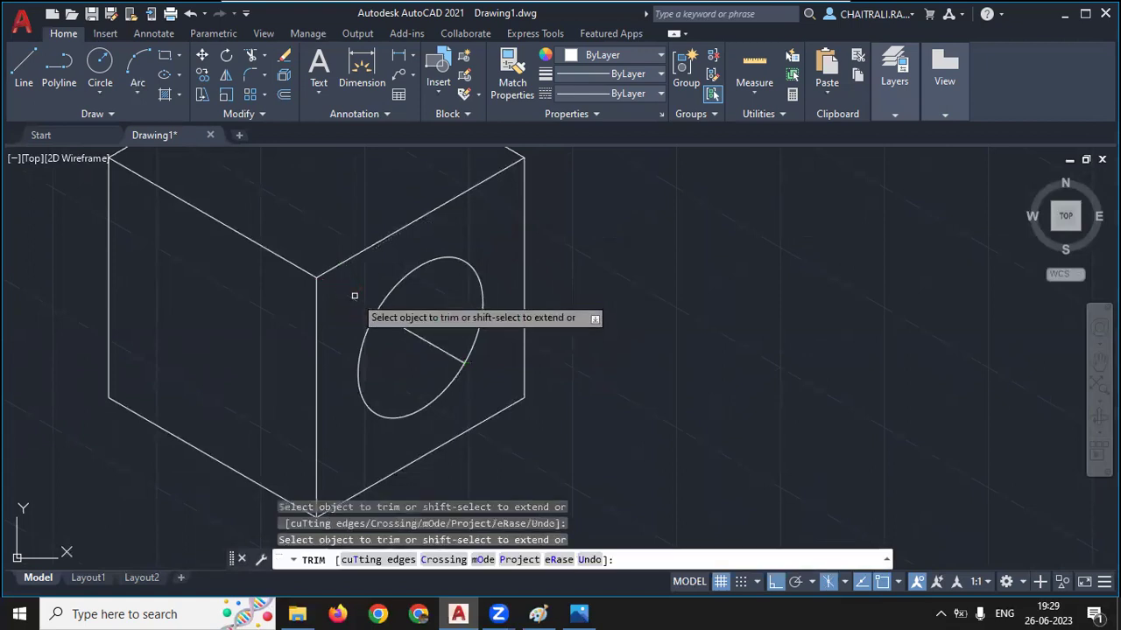
{"action": "key", "text": "Escape"}
{"action": "scroll", "coordinate": [377, 324], "scroll_direction": "down", "scroll_amount": 4}
{"action": "scroll", "coordinate": [394, 333], "scroll_direction": "up", "scroll_amount": 2}
{"action": "scroll", "coordinate": [415, 341], "scroll_direction": "up", "scroll_amount": 2}
{"action": "scroll", "coordinate": [415, 341], "scroll_direction": "down", "scroll_amount": 4}
{"action": "middle_click_drag", "start_coordinate": [613, 359], "coordinate": [383, 325]}
{"action": "scroll", "coordinate": [727, 346], "scroll_direction": "up", "scroll_amount": 3}
{"action": "scroll", "coordinate": [710, 333], "scroll_direction": "up", "scroll_amount": 2}
{"action": "scroll", "coordinate": [532, 247], "scroll_direction": "up", "scroll_amount": 4}
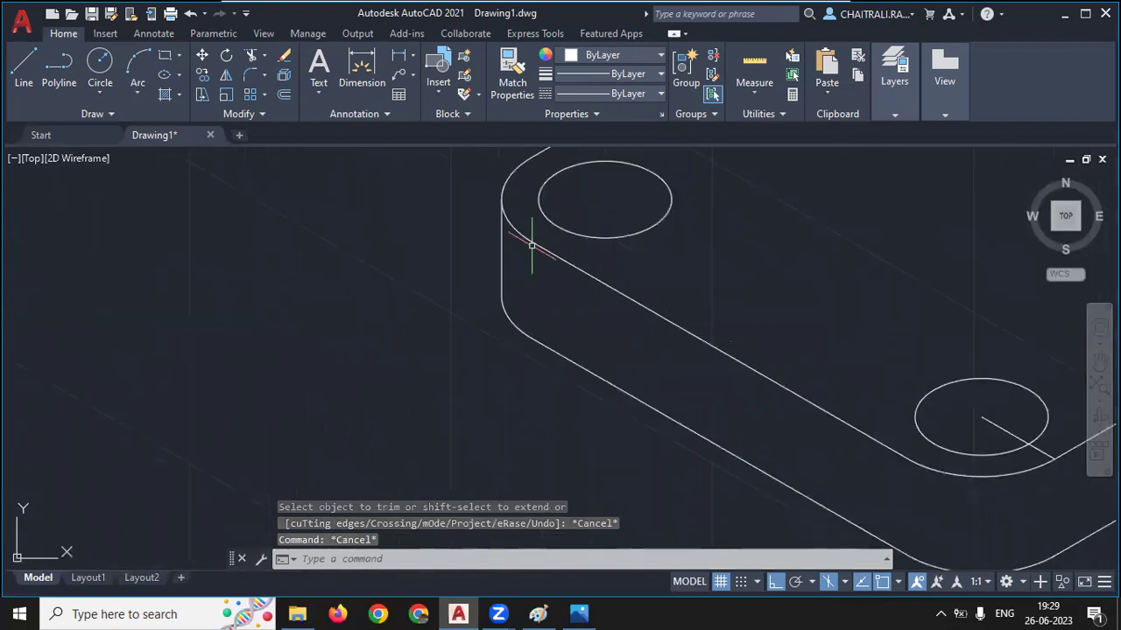
Inspect the plate's short vertical edge, then bring up the scanned reference drawing in Photos
{"action": "left_click", "coordinate": [501, 244]}
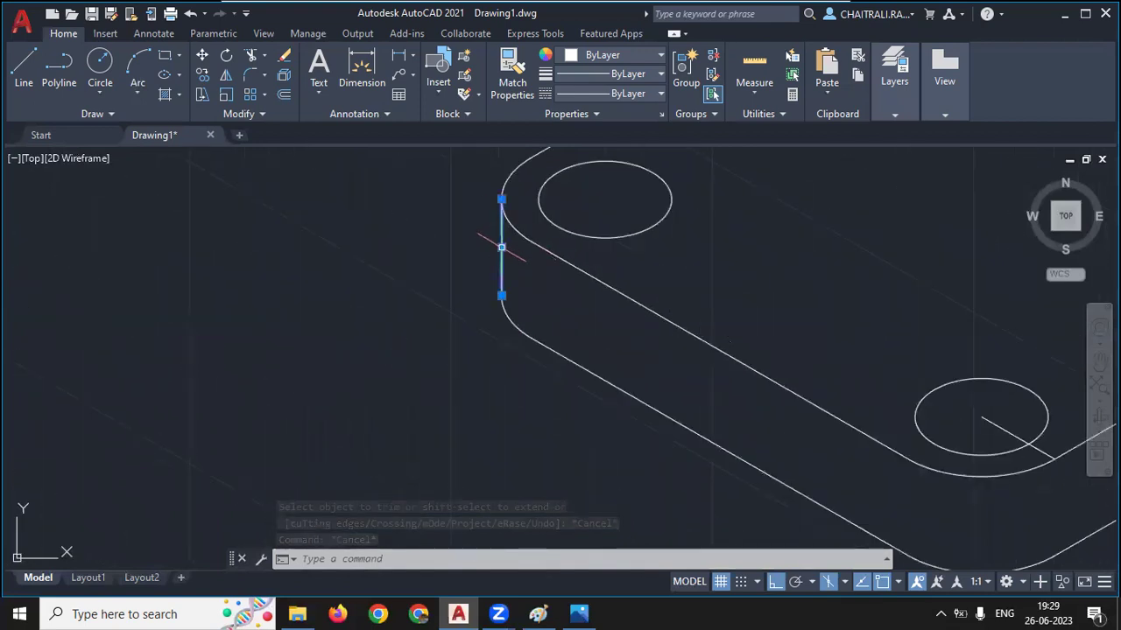
{"action": "key", "text": "Escape"}
{"action": "scroll", "coordinate": [483, 306], "scroll_direction": "down", "scroll_amount": 6}
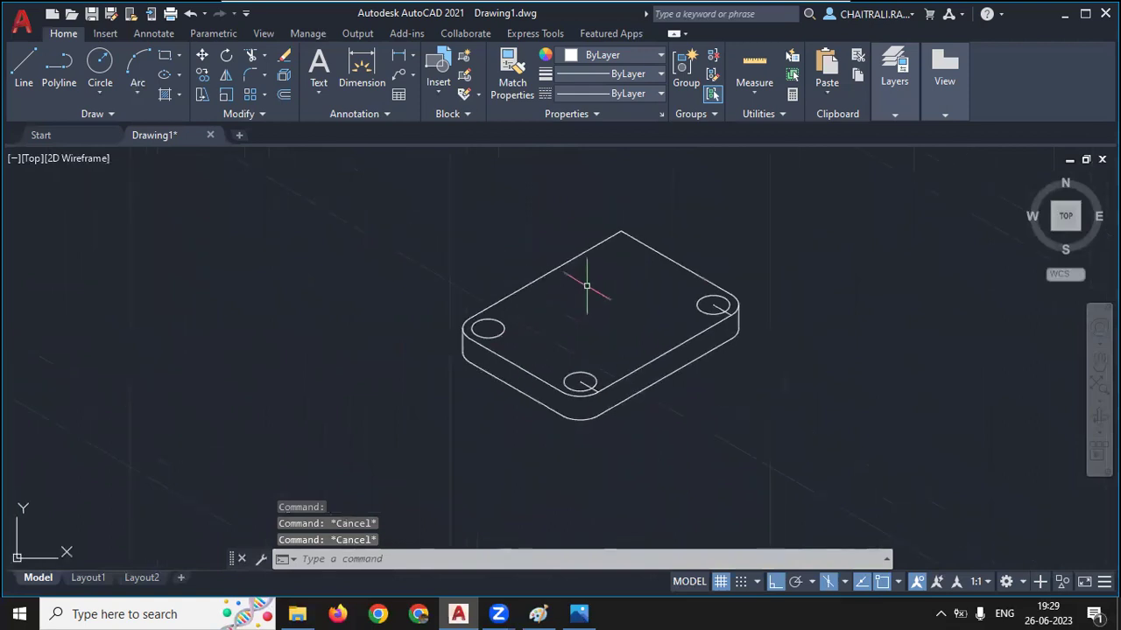
{"action": "left_click", "coordinate": [579, 614]}
{"action": "scroll", "coordinate": [578, 362], "scroll_direction": "down", "scroll_amount": 1}
Zoom the reference image to 75% and then 90%, then minimize Photos back to AutoCAD
{"action": "scroll", "coordinate": [513, 362], "scroll_direction": "down", "scroll_amount": 1}
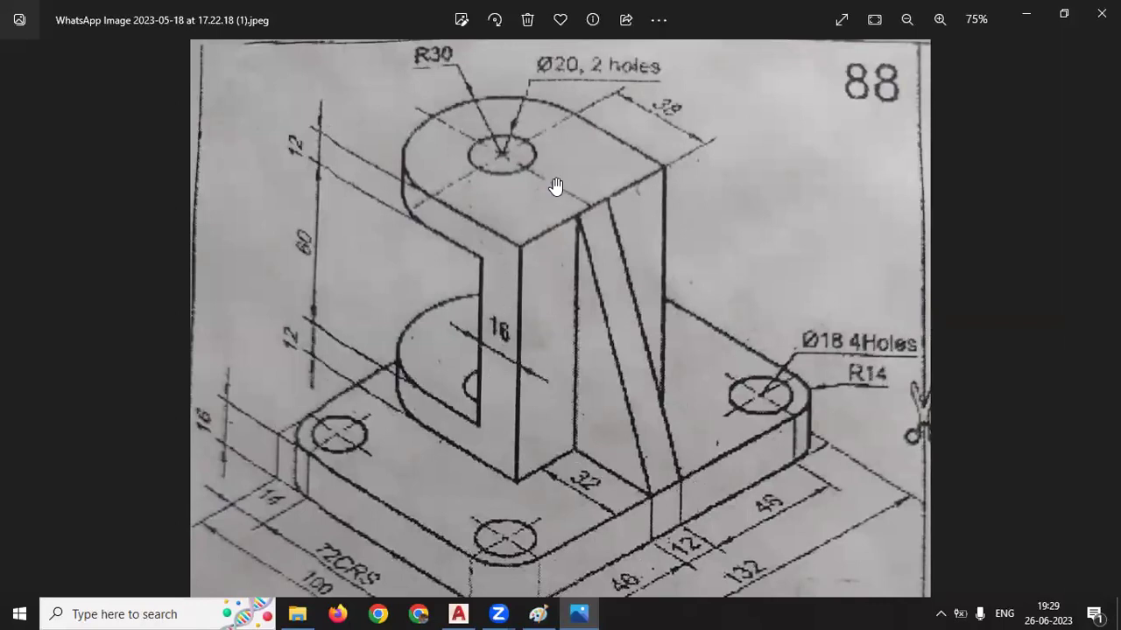
{"action": "scroll", "coordinate": [446, 71], "scroll_direction": "up", "scroll_amount": 1}
{"action": "scroll", "coordinate": [425, 131], "scroll_direction": "up", "scroll_amount": 1}
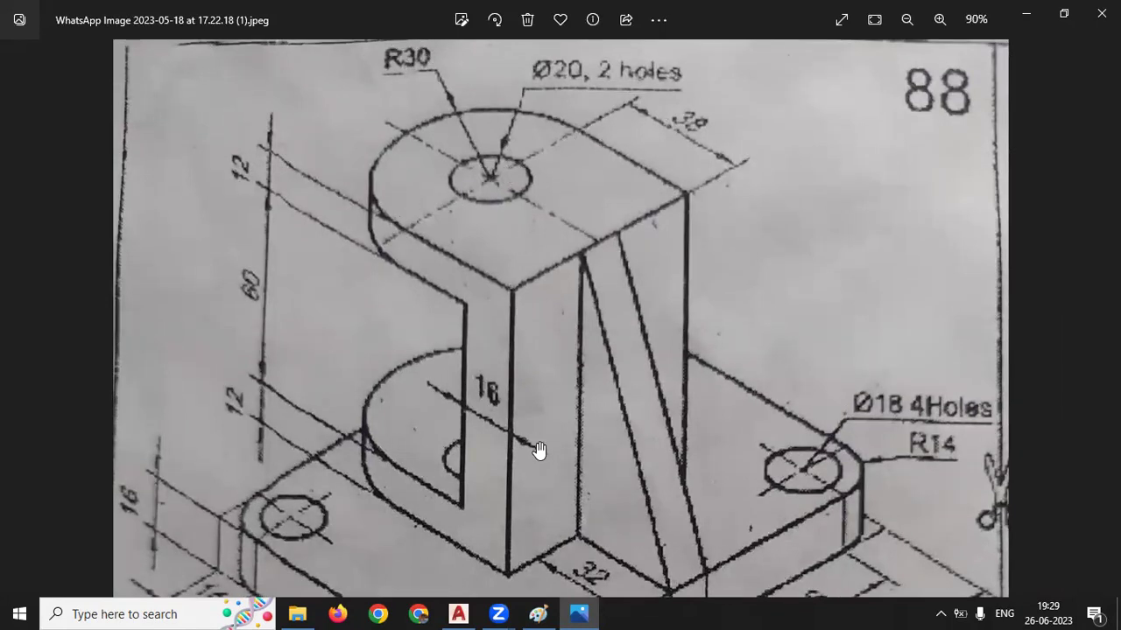
{"action": "left_click", "coordinate": [581, 611]}
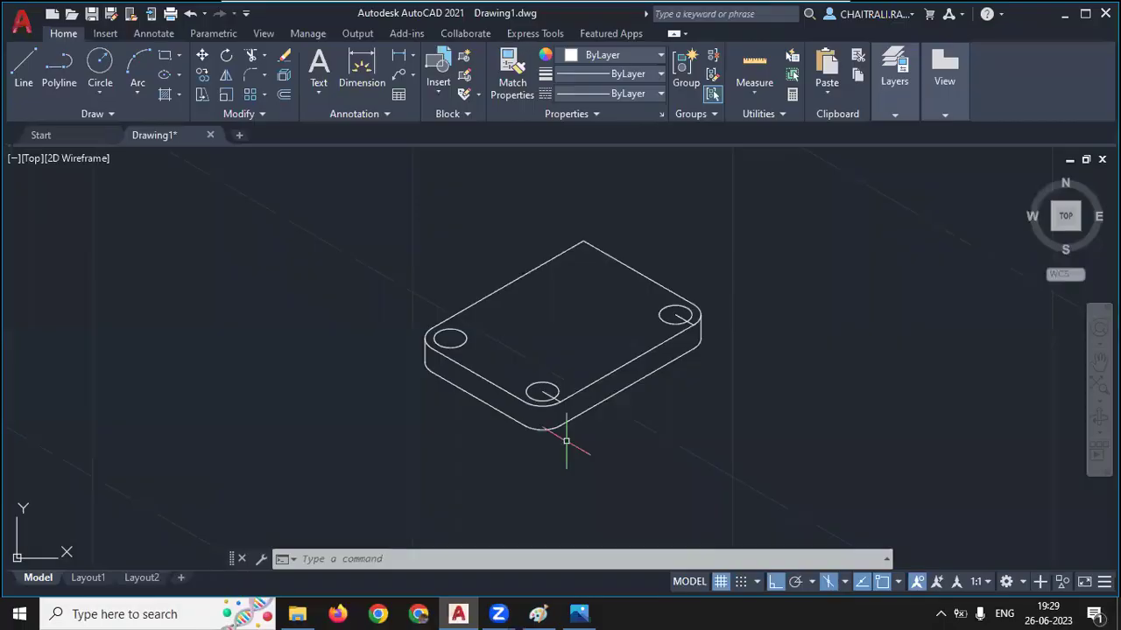
Draw a long guide line on the Top isoplane from the plate's front-left edge past the back edge
{"action": "type", "text": "l"}
{"action": "key", "text": "Return"}
{"action": "scroll", "coordinate": [573, 357], "scroll_direction": "up", "scroll_amount": 2}
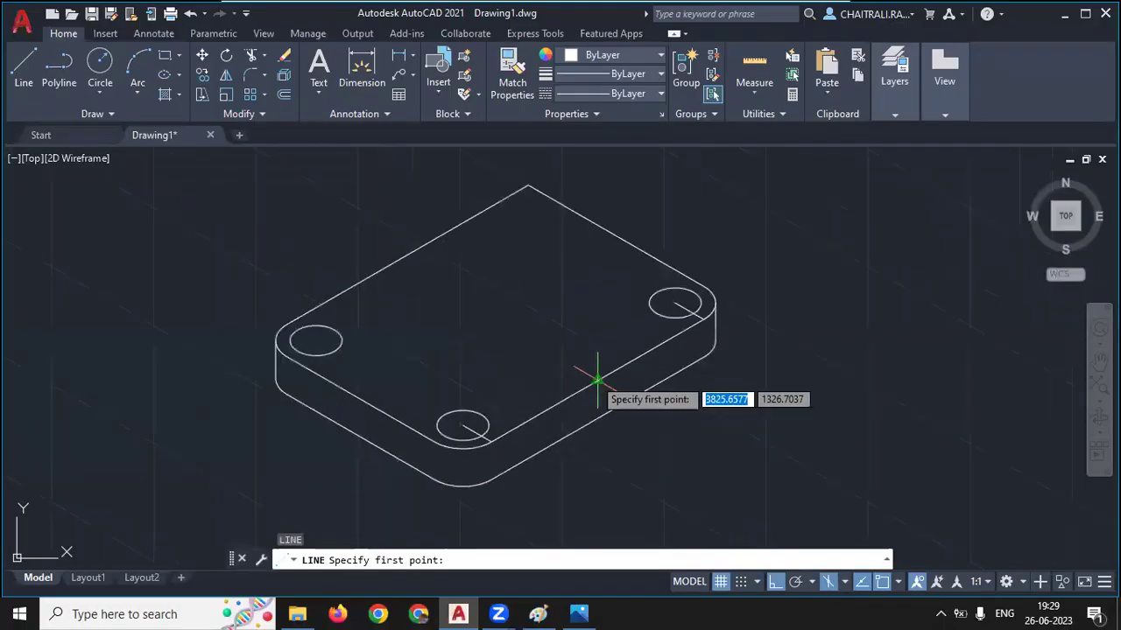
{"action": "left_click", "coordinate": [597, 379]}
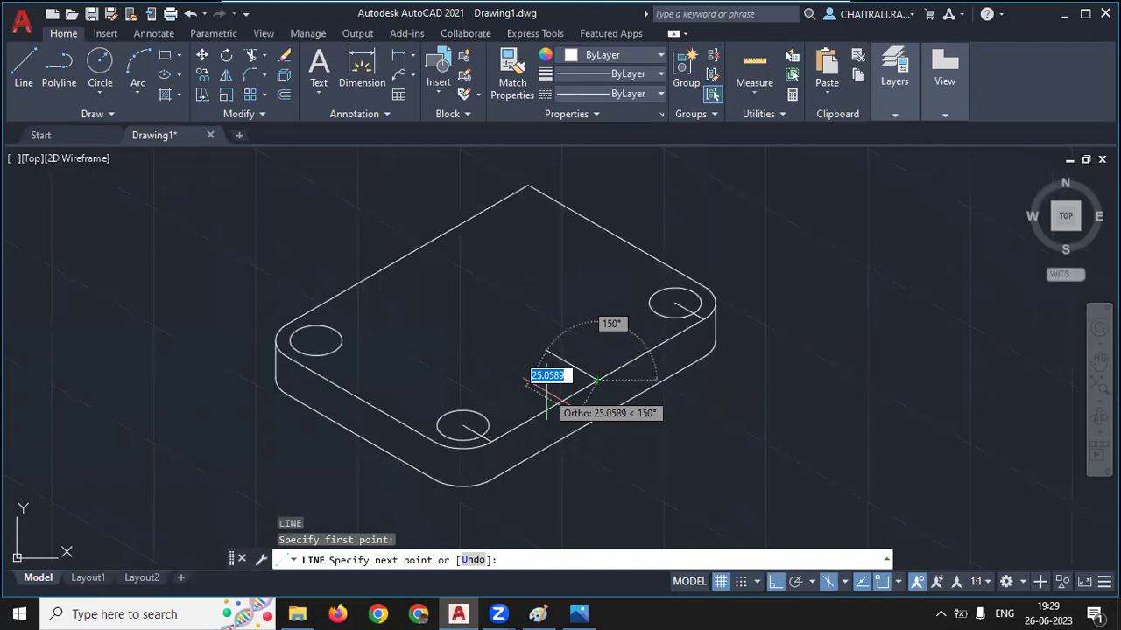
{"action": "key", "text": "Escape"}
{"action": "middle_click_drag", "start_coordinate": [541, 388], "coordinate": [527, 404]}
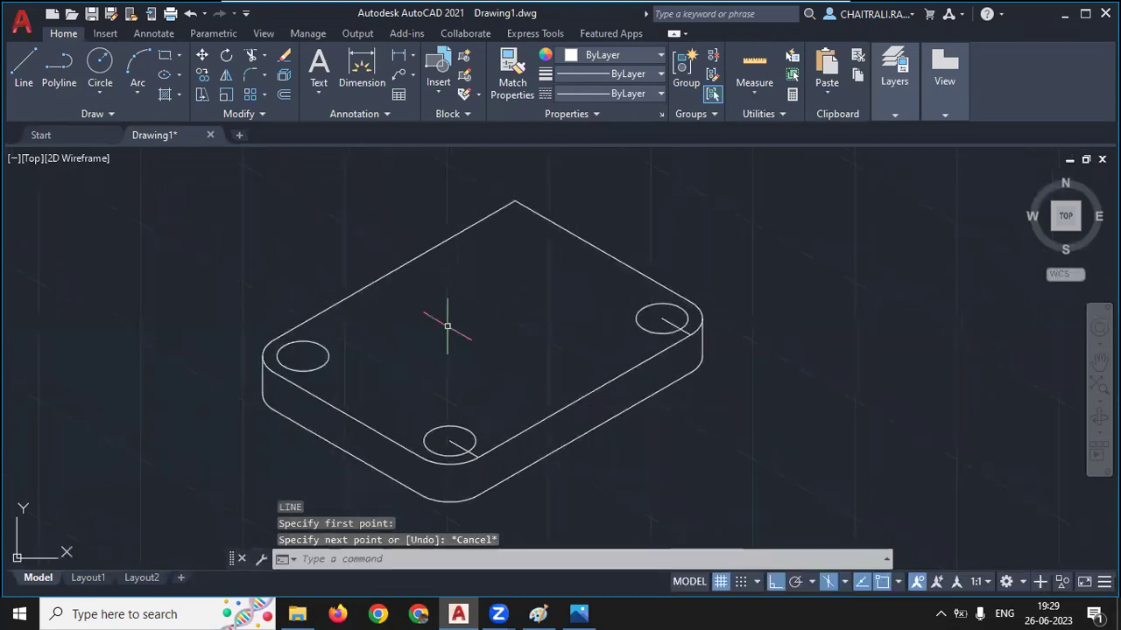
{"action": "key", "text": "Return"}
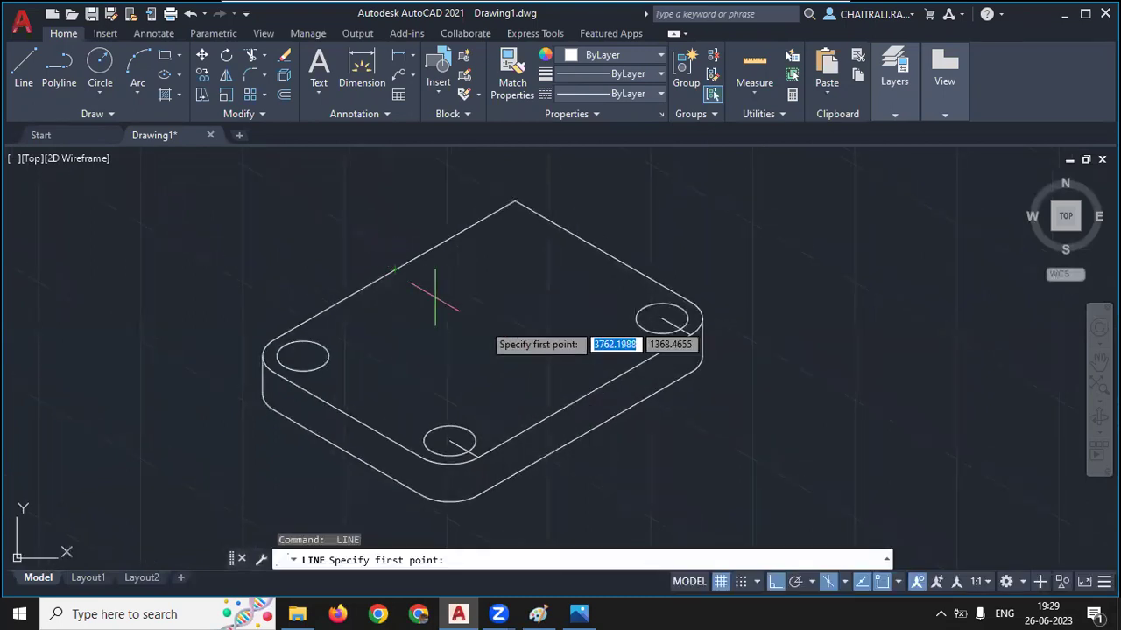
{"action": "left_click", "coordinate": [349, 414]}
{"action": "key", "text": "F5"}
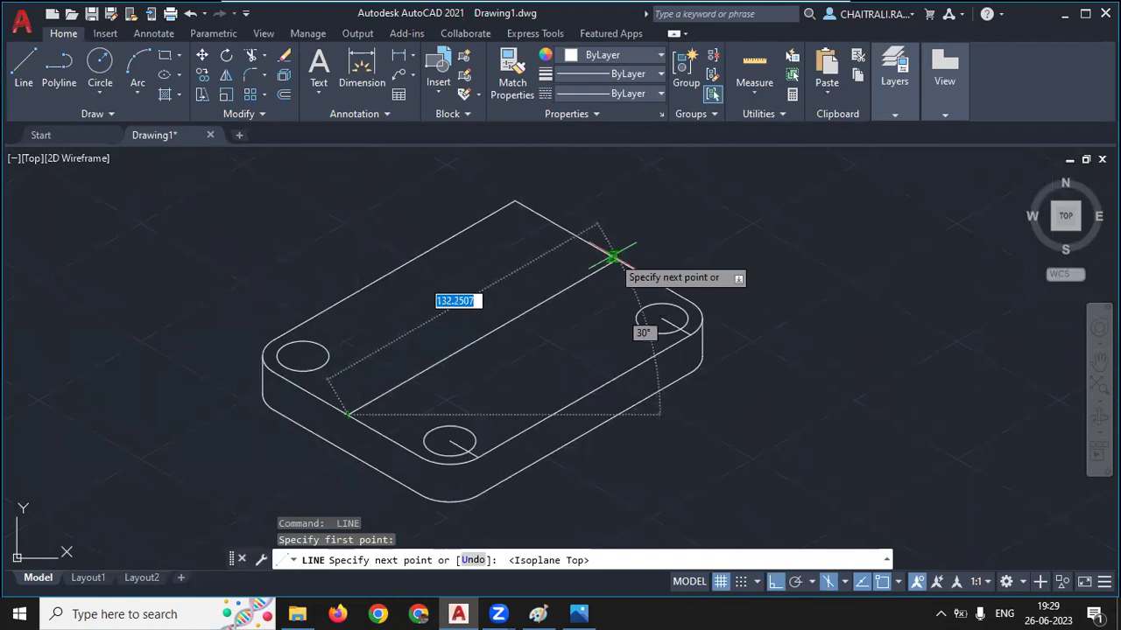
{"action": "left_click", "coordinate": [632, 254]}
{"action": "key", "text": "Return"}
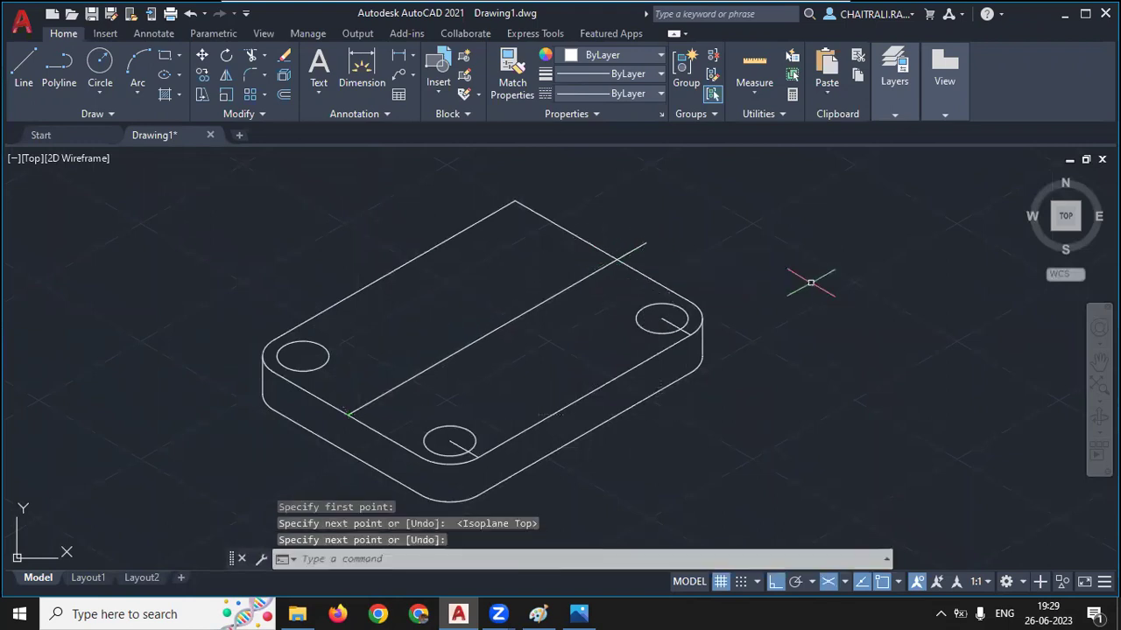
Trim the guide line's overshoot beyond the plate's back edge
{"action": "type", "text": "tr"}
{"action": "key", "text": "Return"}
{"action": "left_click", "coordinate": [626, 253]}
{"action": "key", "text": "Return"}
Draw the 50-unit cross line starting on the guide line
{"action": "type", "text": "l"}
{"action": "key", "text": "Return"}
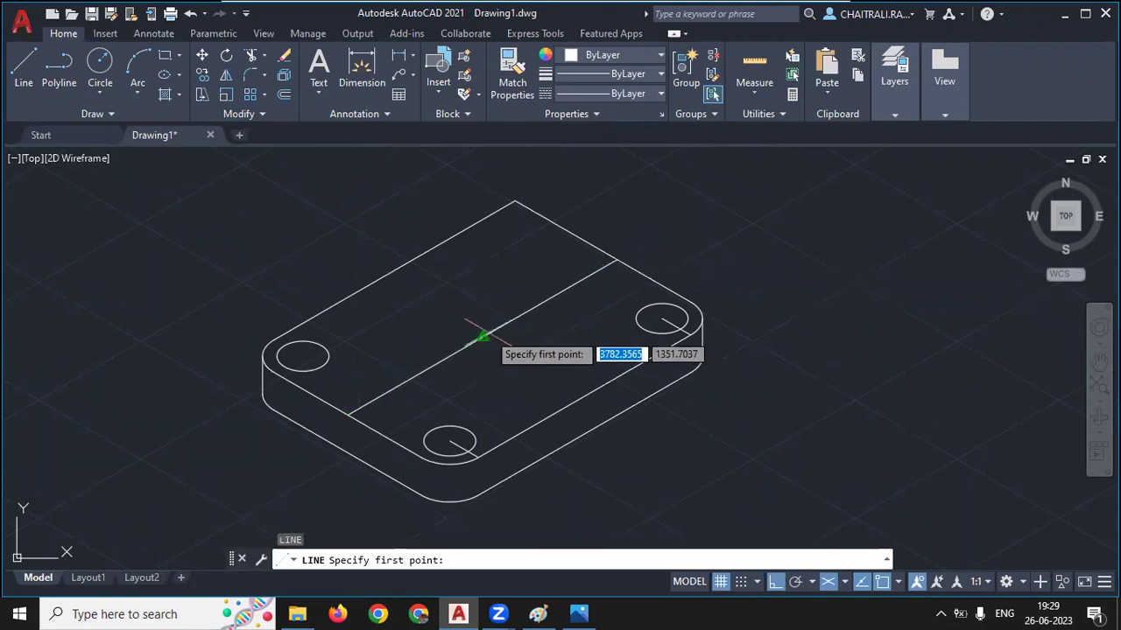
{"action": "left_click", "coordinate": [483, 336]}
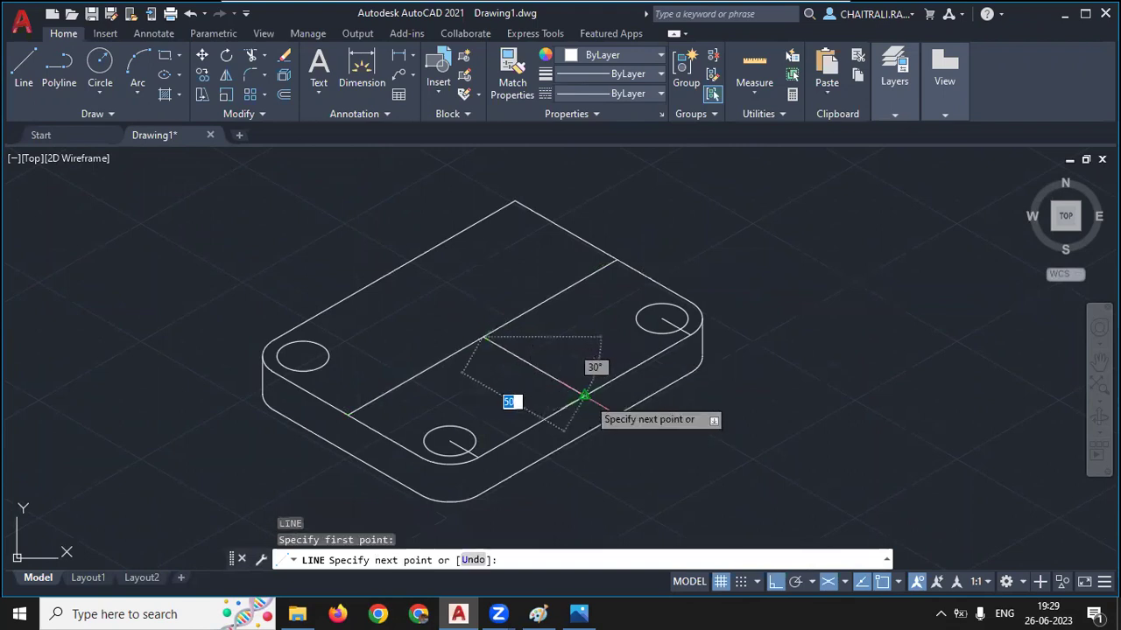
{"action": "key", "text": "Return"}
{"action": "key", "text": "Return"}
{"action": "scroll", "coordinate": [530, 406], "scroll_direction": "up", "scroll_amount": 3}
{"action": "scroll", "coordinate": [530, 405], "scroll_direction": "up", "scroll_amount": 2}
{"action": "scroll", "coordinate": [583, 376], "scroll_direction": "down", "scroll_amount": 5}
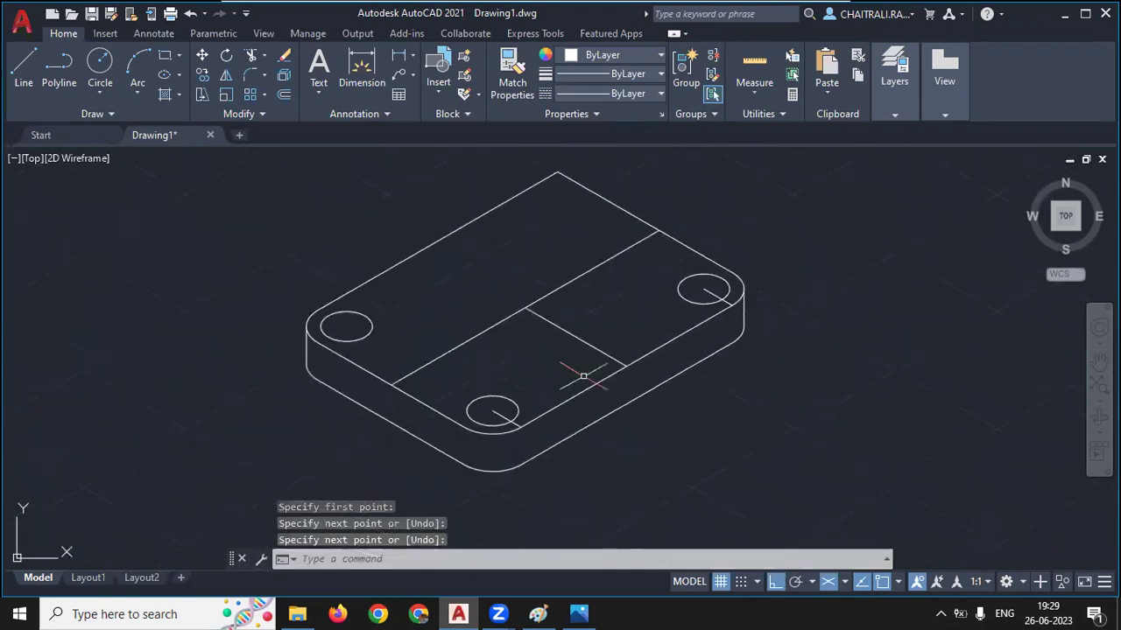
Start a line on the cross line and add the 6- and 32-unit footprint edges, checking the reference
{"action": "key", "text": "Return"}
{"action": "scroll", "coordinate": [608, 356], "scroll_direction": "up", "scroll_amount": 2}
{"action": "left_click", "coordinate": [636, 372]}
{"action": "key", "text": "alt+Tab"}
{"action": "scroll", "coordinate": [691, 472], "scroll_direction": "down", "scroll_amount": 2}
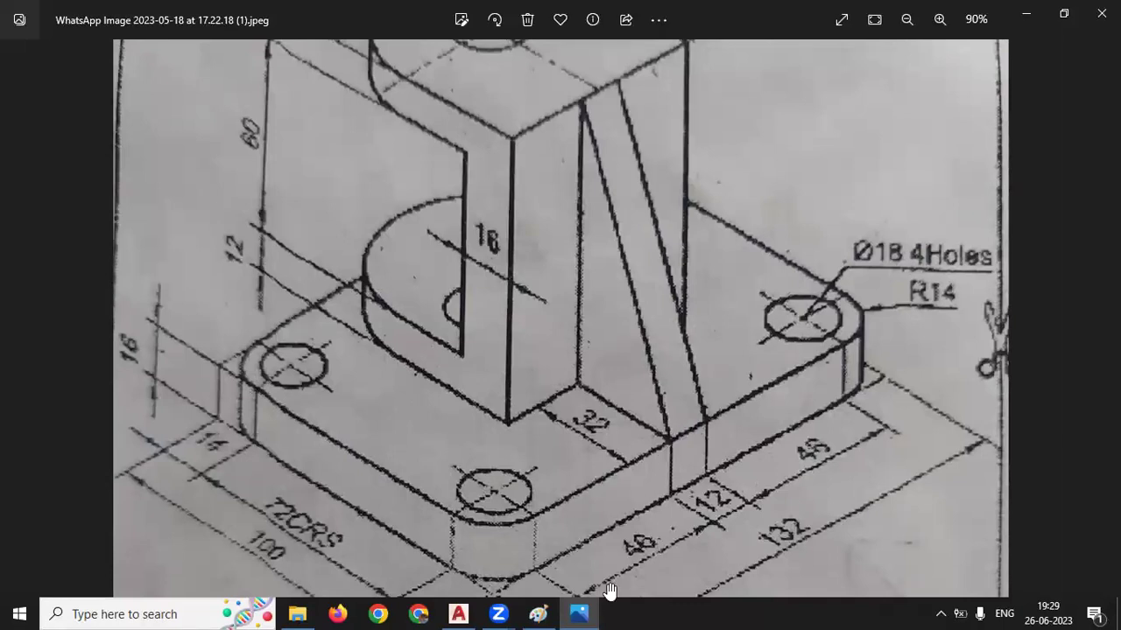
{"action": "key", "text": "alt+Tab"}
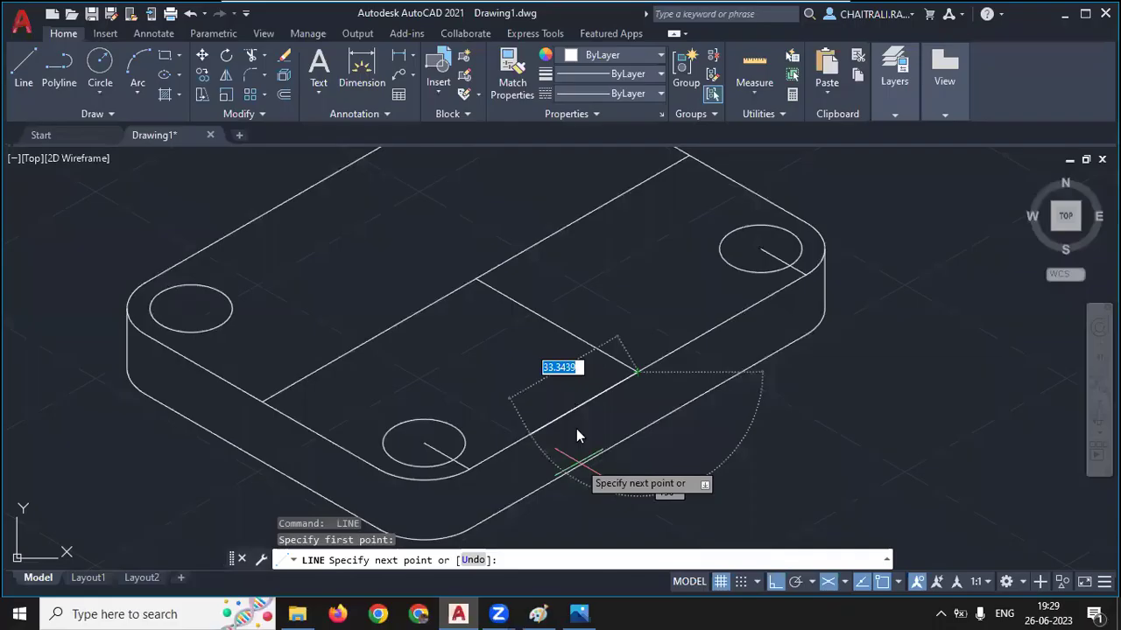
{"action": "type", "text": "6"}
{"action": "key", "text": "Return"}
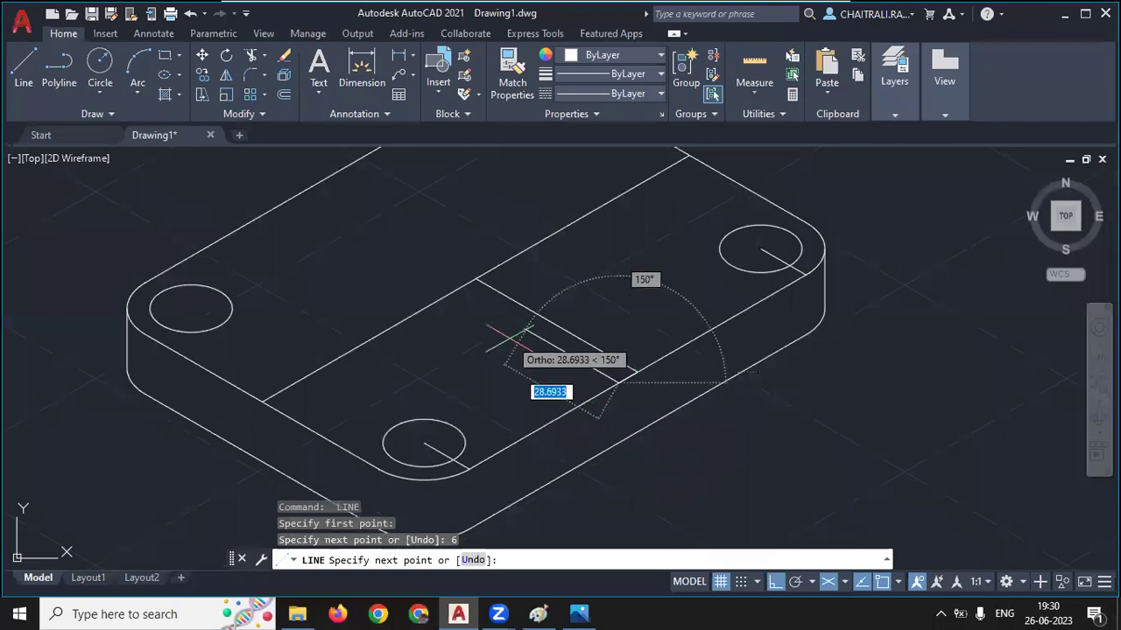
{"action": "type", "text": "3"}
{"action": "key", "text": "Return"}
{"action": "key", "text": "alt+Tab"}
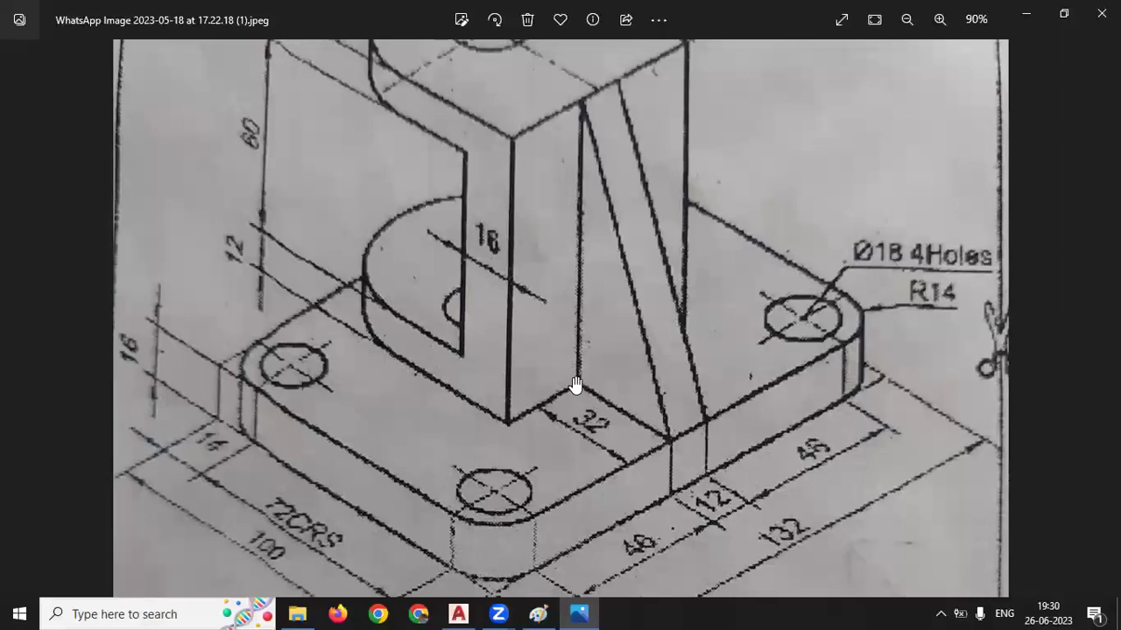
Pan the reference image to read the column height and top plate dimensions, then return to AutoCAD
{"action": "left_click_drag", "start_coordinate": [581, 120], "coordinate": [587, 232]}
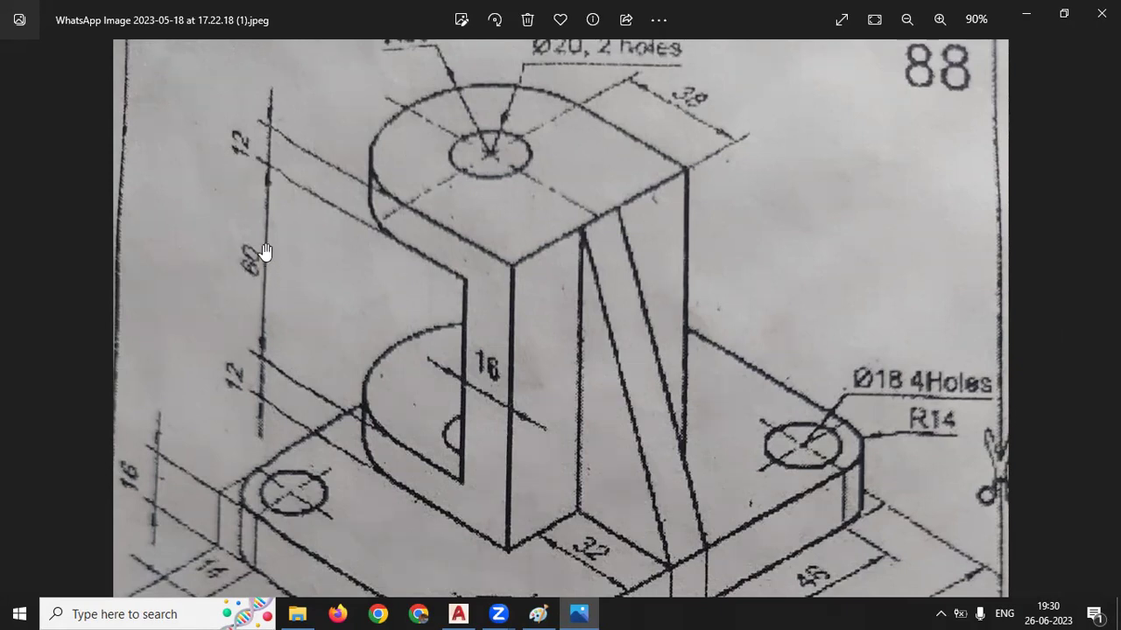
{"action": "scroll", "coordinate": [266, 251], "scroll_direction": "up", "scroll_amount": 1}
{"action": "scroll", "coordinate": [326, 221], "scroll_direction": "down", "scroll_amount": 1}
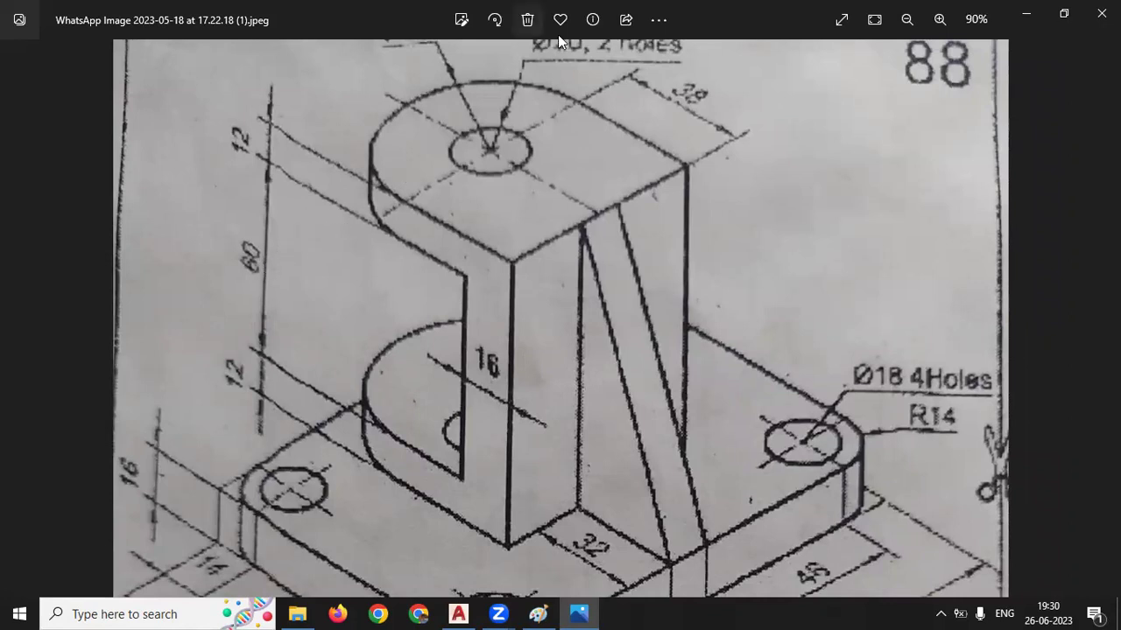
{"action": "left_click", "coordinate": [579, 614]}
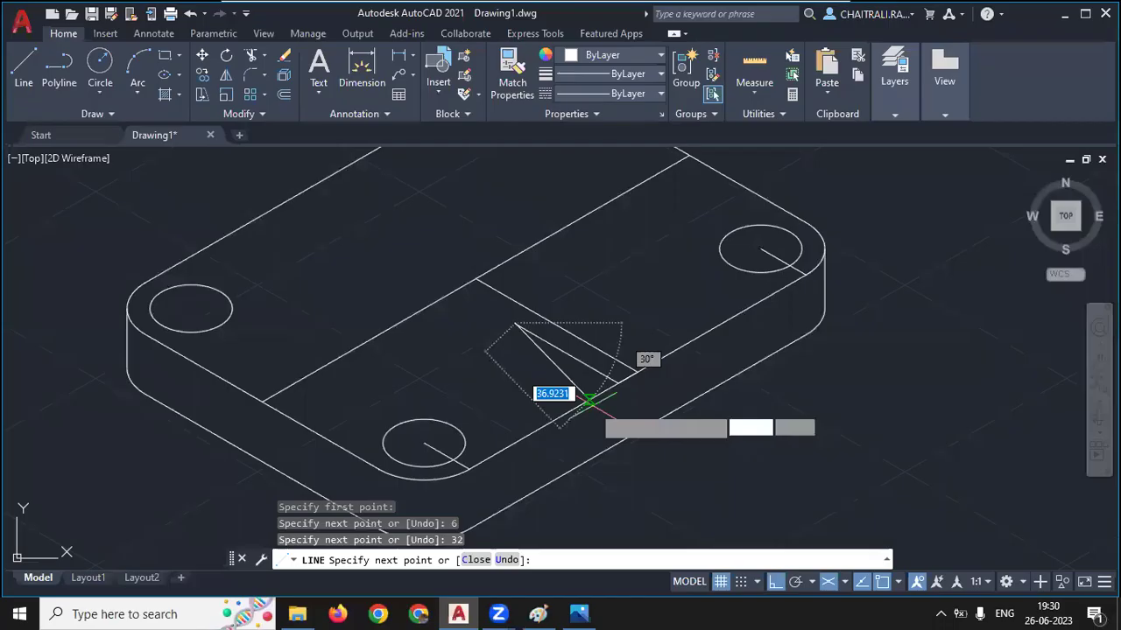
Add the 84-unit vertical upright edge on the Right isoplane, then view the R30 top on the reference
{"action": "middle_click_drag", "start_coordinate": [514, 250], "coordinate": [518, 333]}
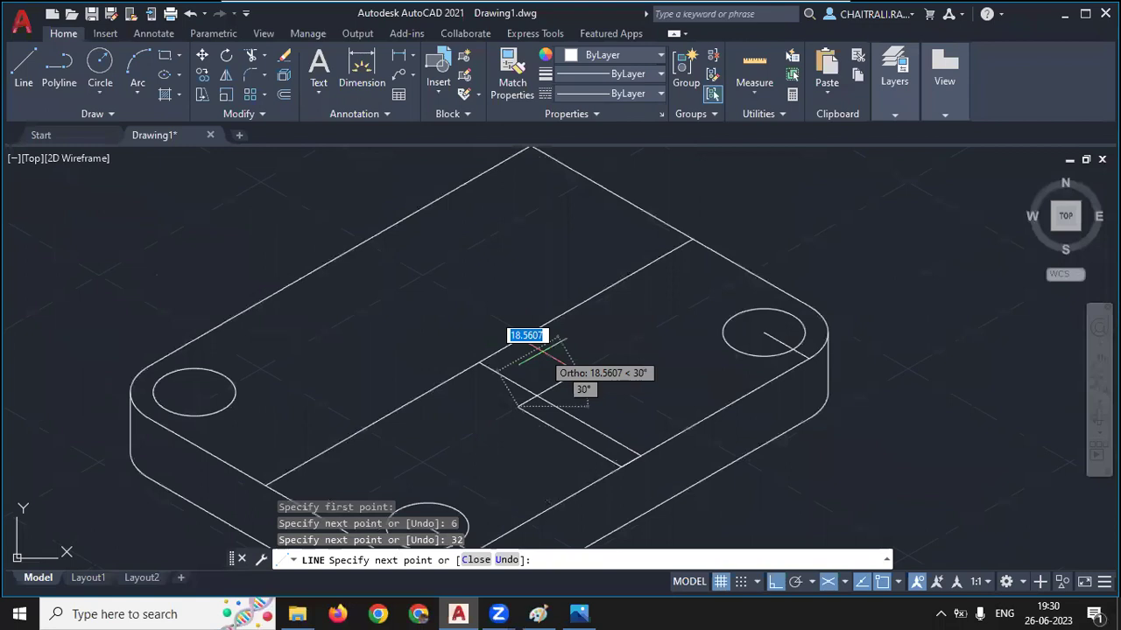
{"action": "key", "text": "F5"}
{"action": "type", "text": "84"}
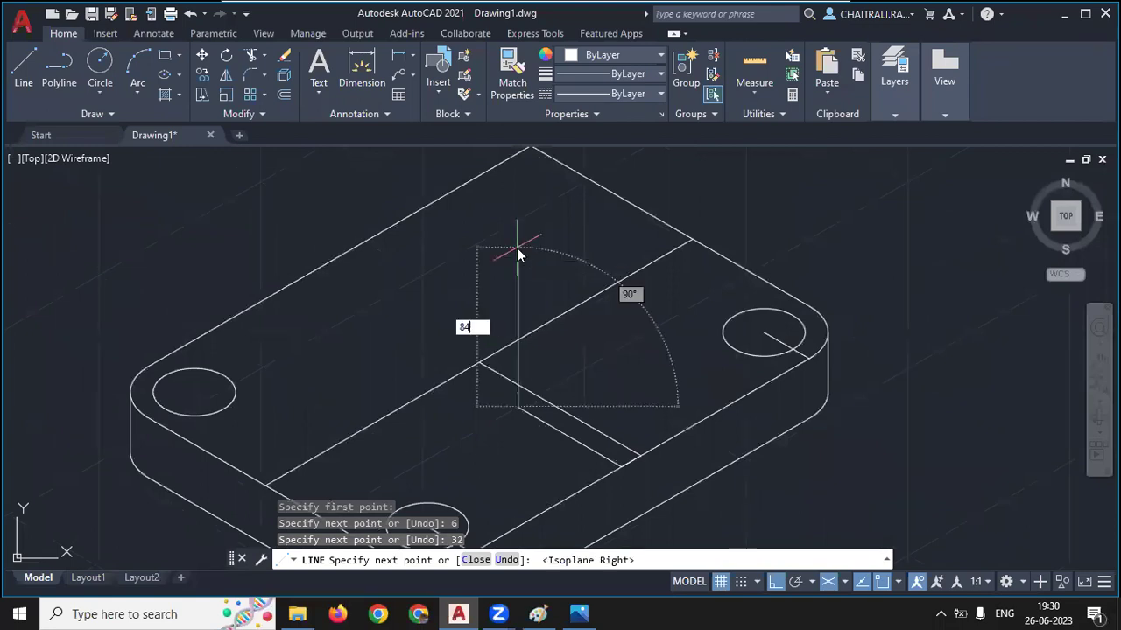
{"action": "key", "text": "Return"}
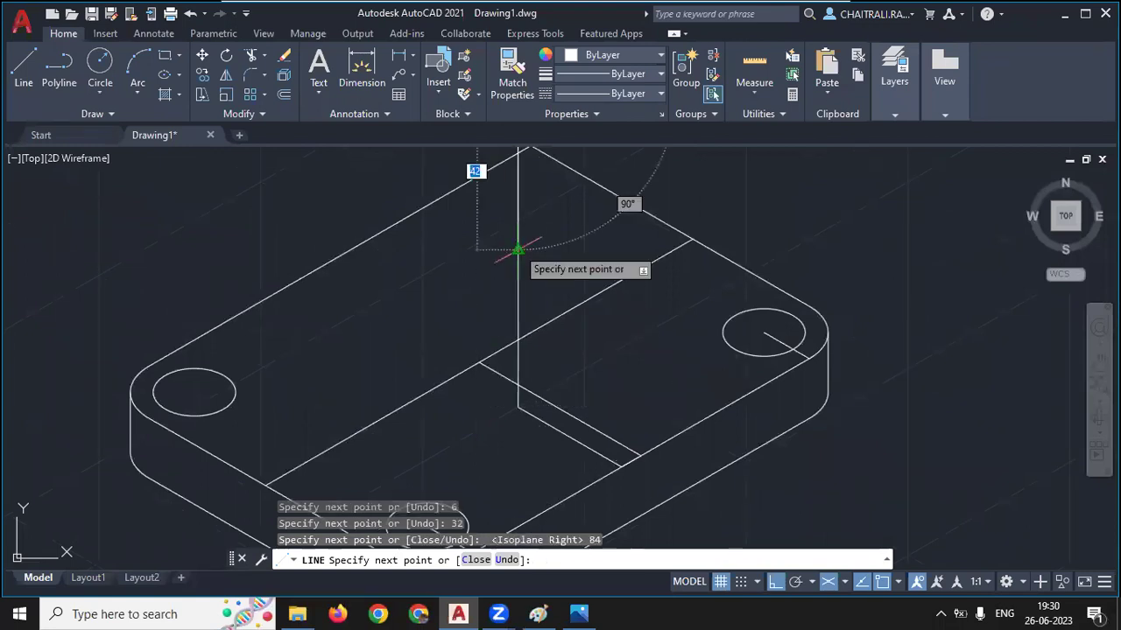
{"action": "scroll", "coordinate": [515, 245], "scroll_direction": "down", "scroll_amount": 4}
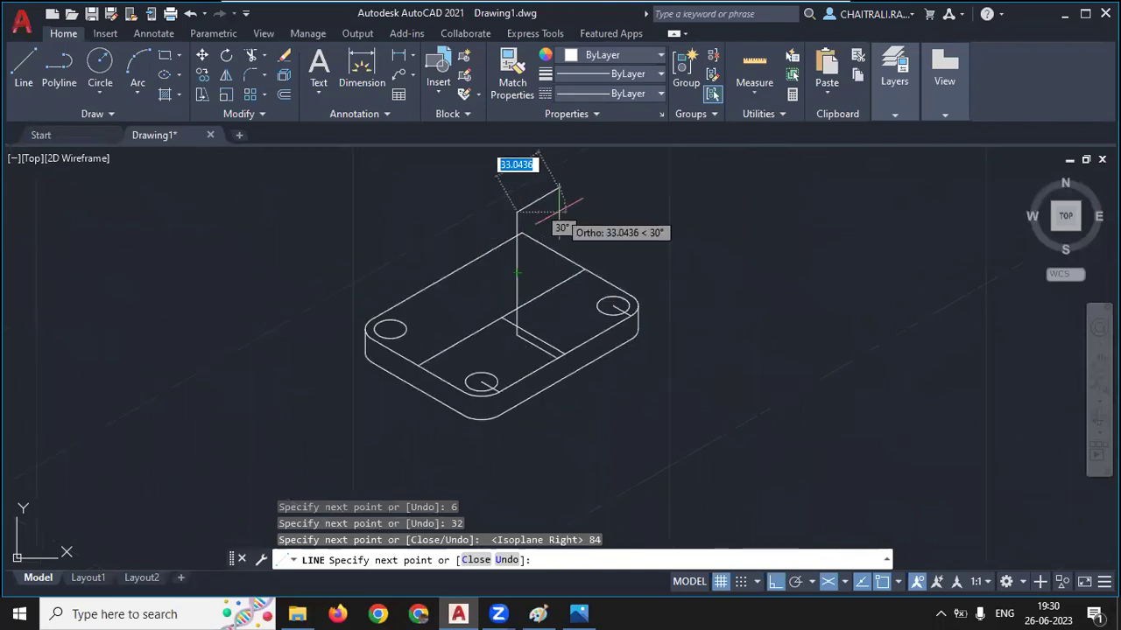
{"action": "left_click", "coordinate": [579, 614]}
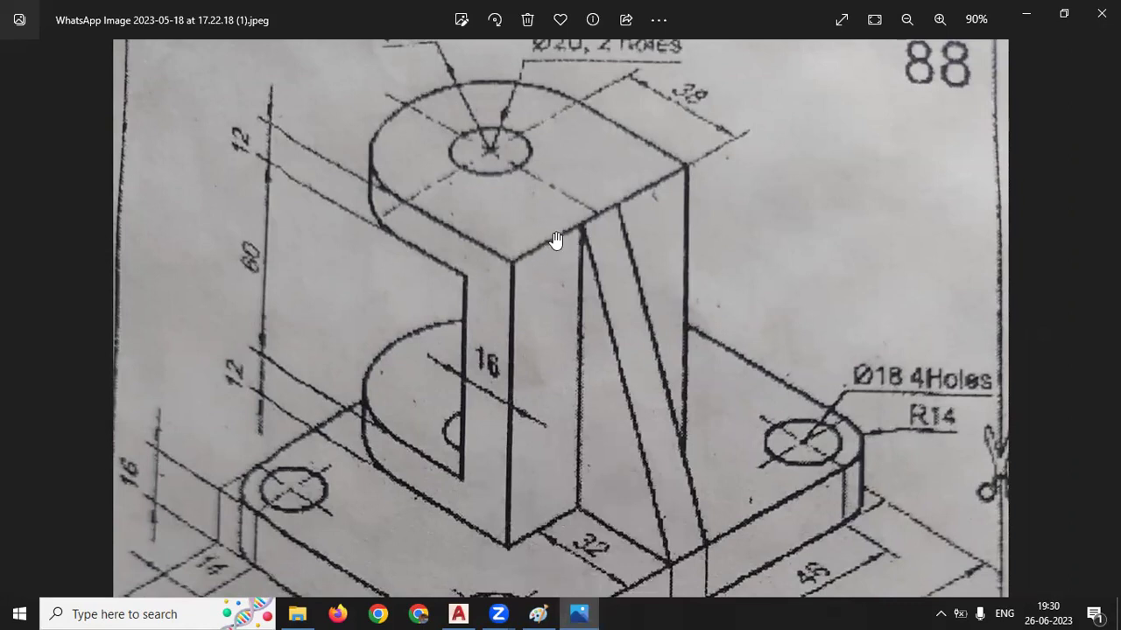
{"action": "left_click_drag", "start_coordinate": [550, 247], "coordinate": [566, 293]}
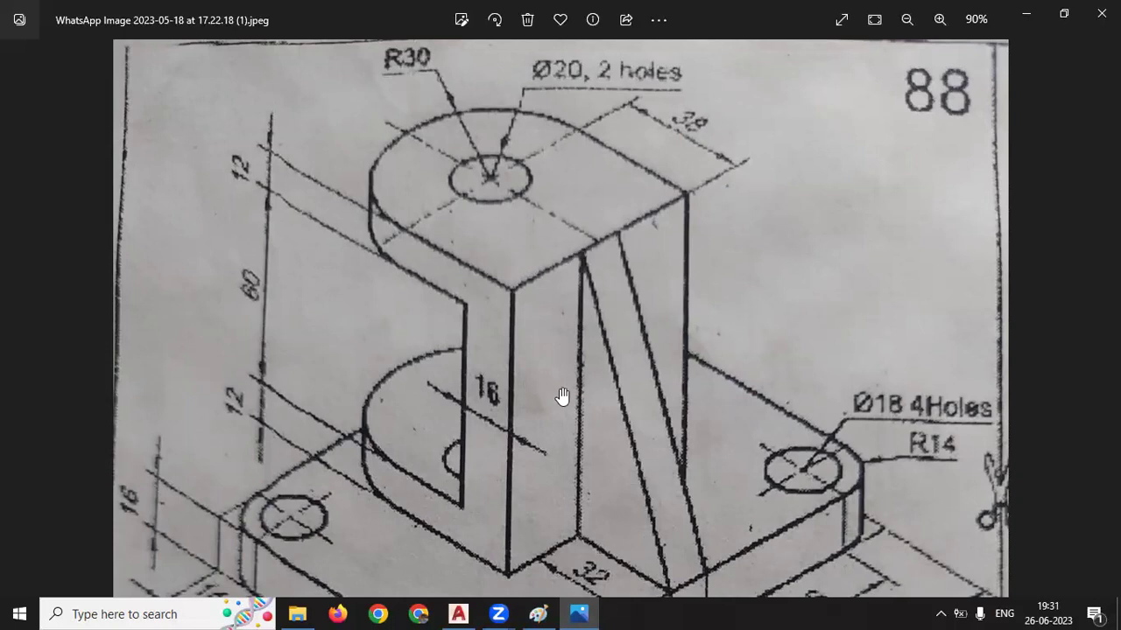
Continue the line with 24- and 60-unit segments
{"action": "left_click", "coordinate": [579, 614]}
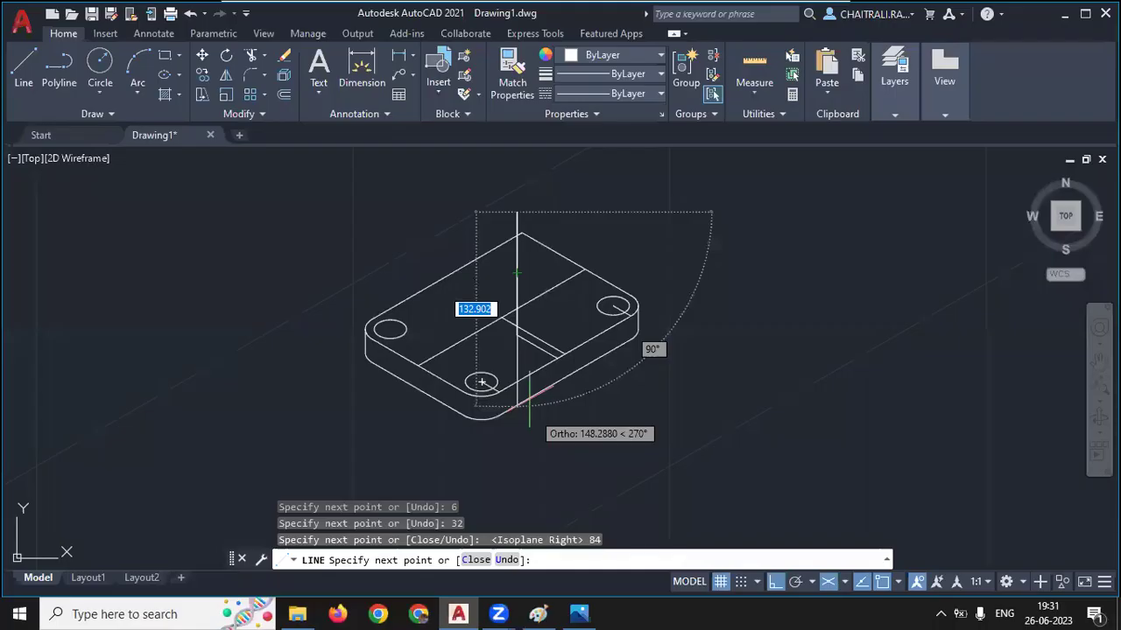
{"action": "type", "text": "24"}
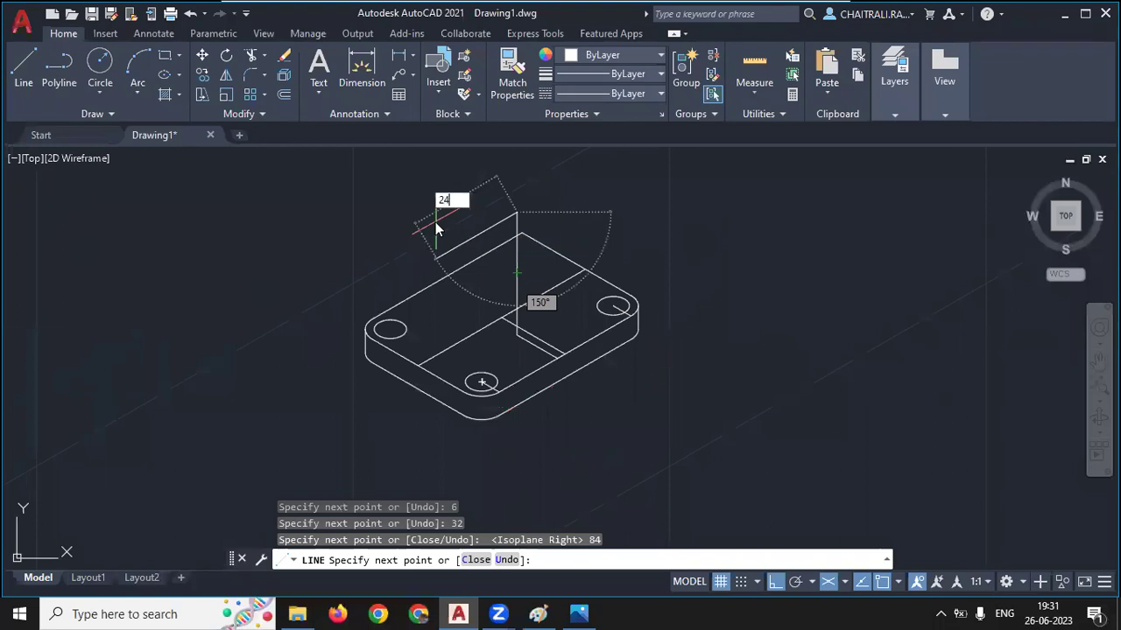
{"action": "key", "text": "Return"}
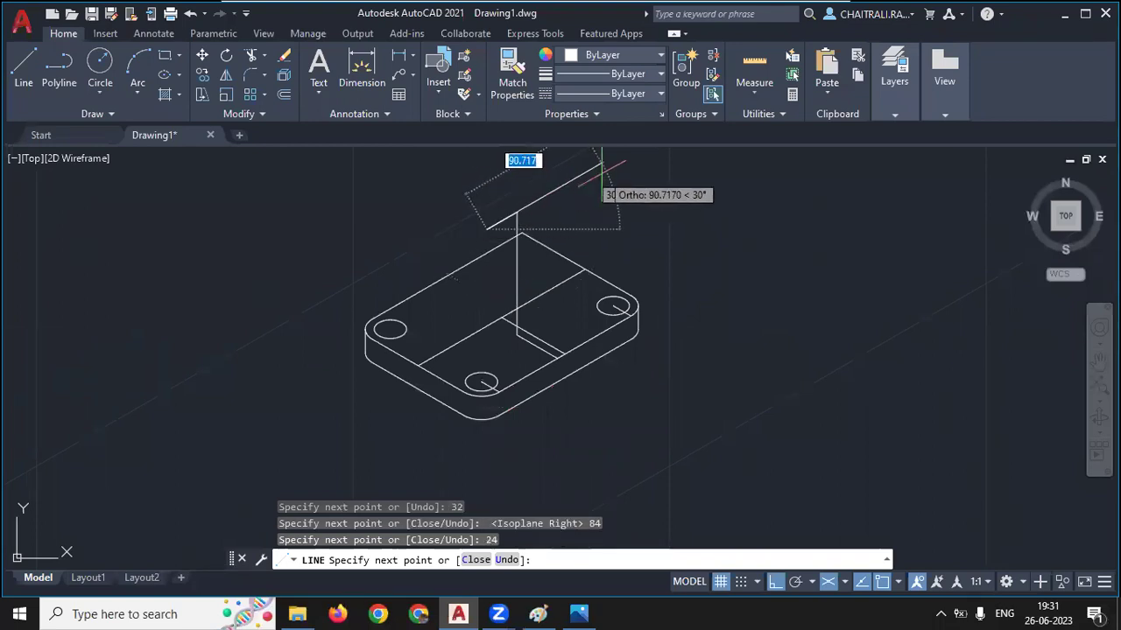
{"action": "type", "text": "60"}
{"action": "key", "text": "Return"}
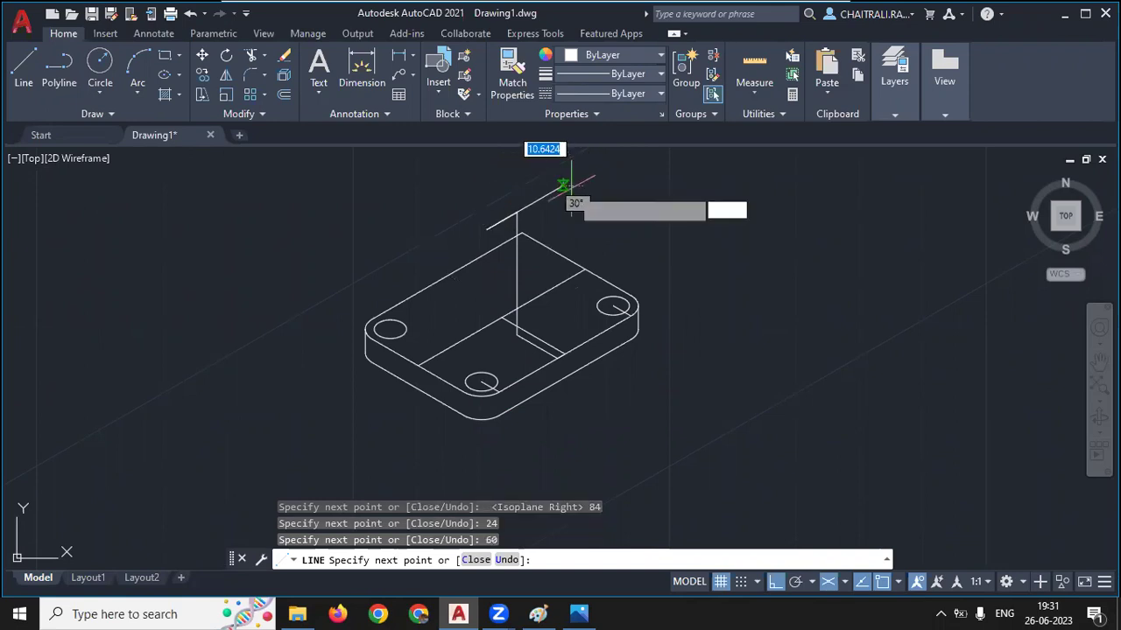
Add the 38-unit top plate edge on the Left isoplane after checking the reference
{"action": "middle_click_drag", "start_coordinate": [570, 180], "coordinate": [589, 227]}
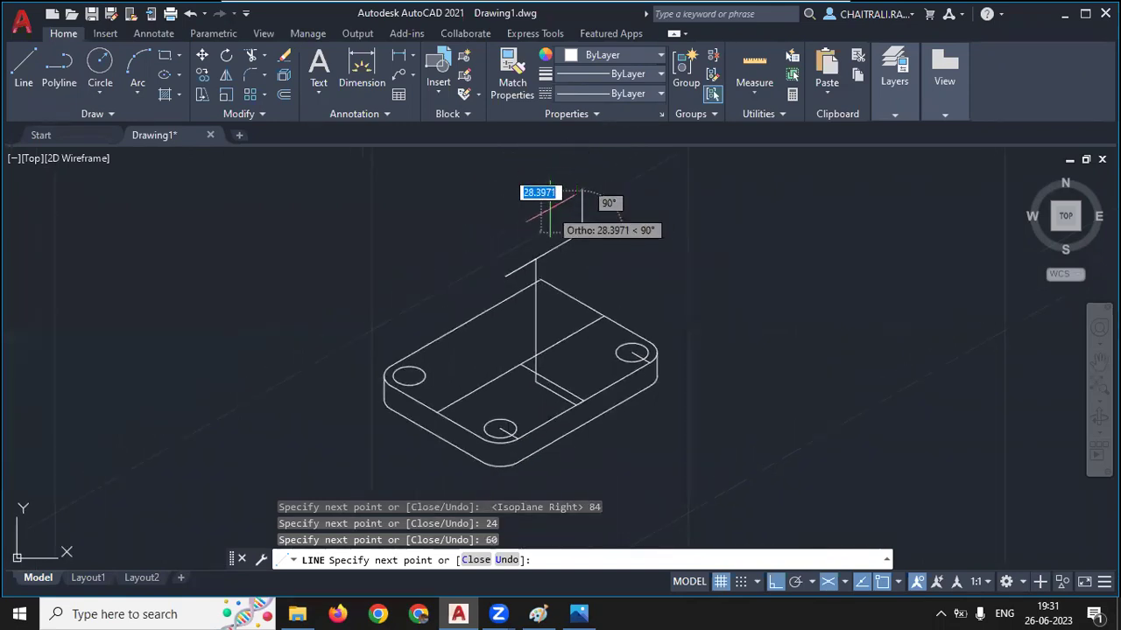
{"action": "key", "text": "F5"}
{"action": "left_click", "coordinate": [579, 614]}
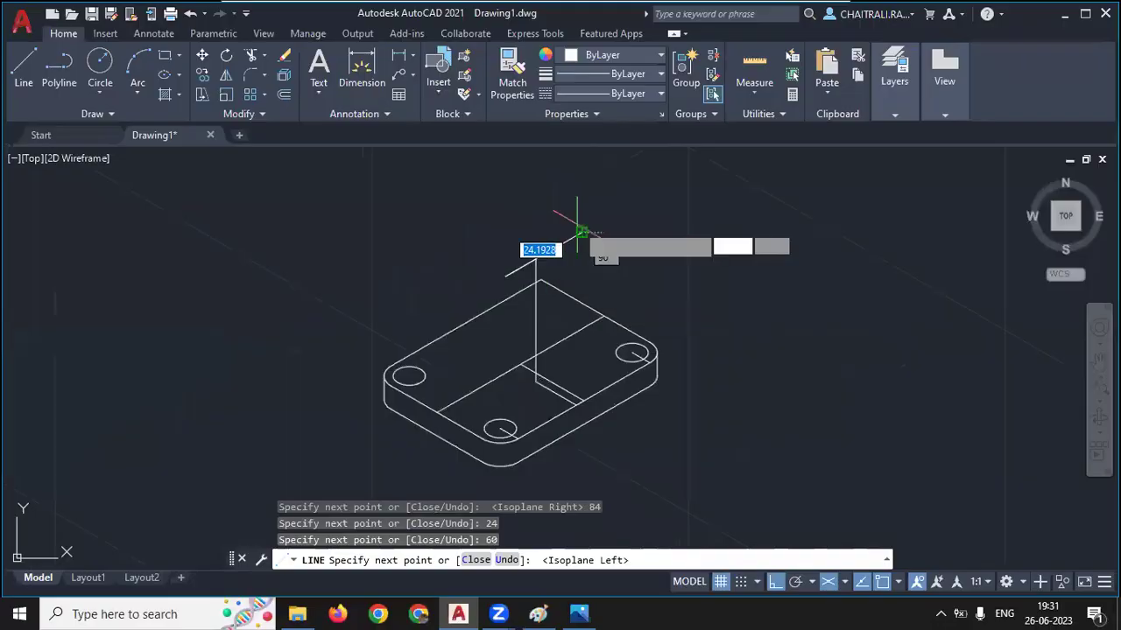
{"action": "left_click", "coordinate": [578, 614]}
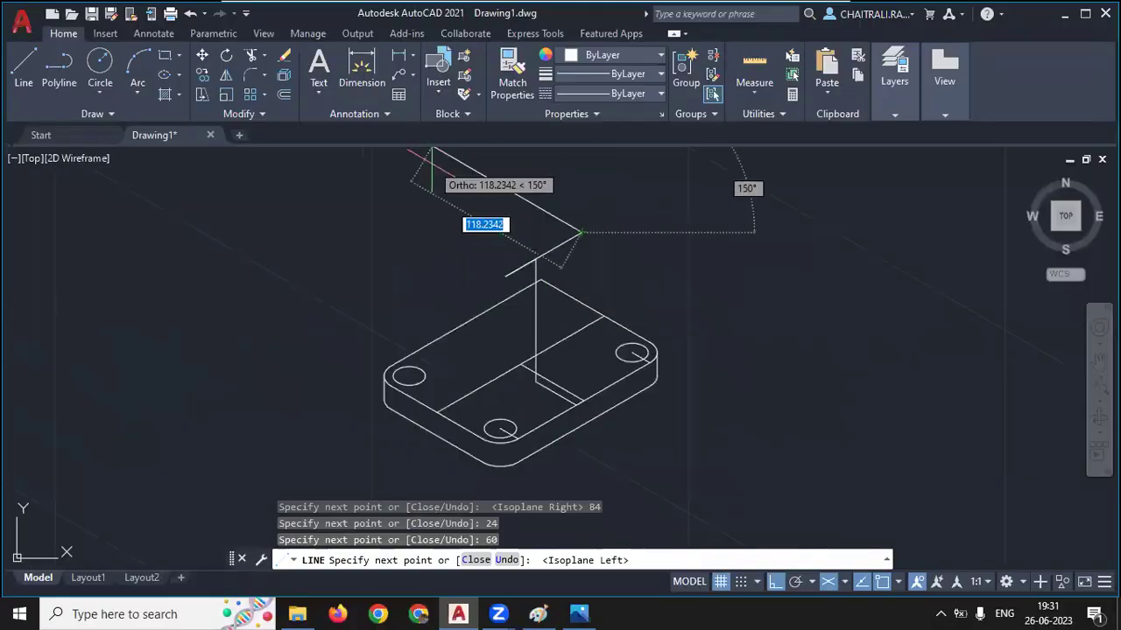
{"action": "type", "text": "38"}
{"action": "key", "text": "Return"}
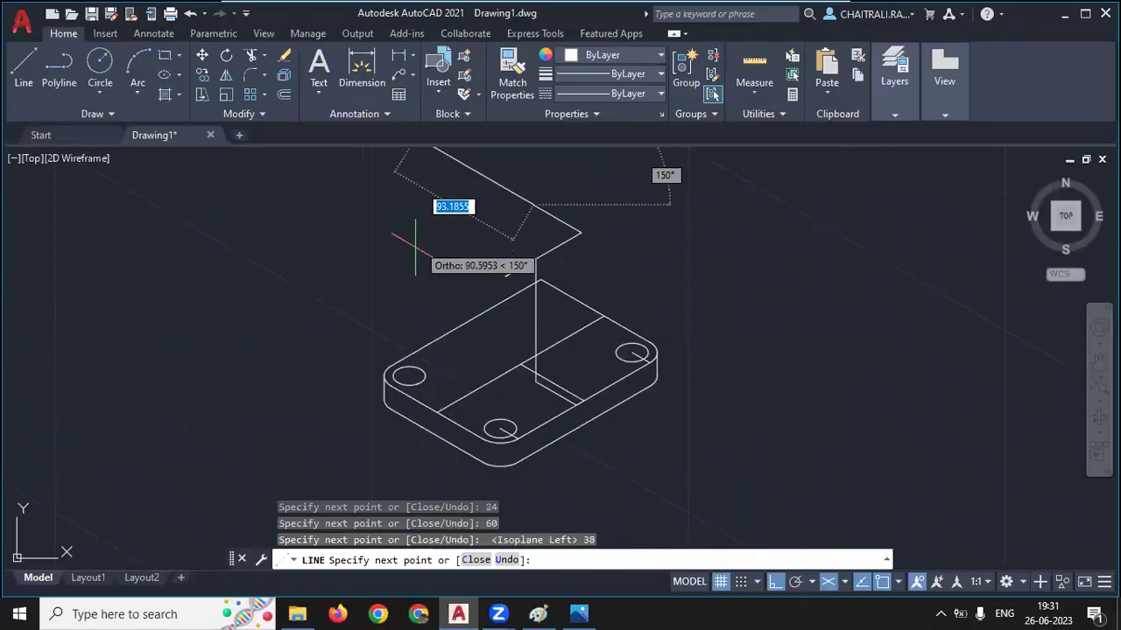
Add the 60-unit edge on the Top isoplane and close the plate outline at its start point
{"action": "key", "text": "F5"}
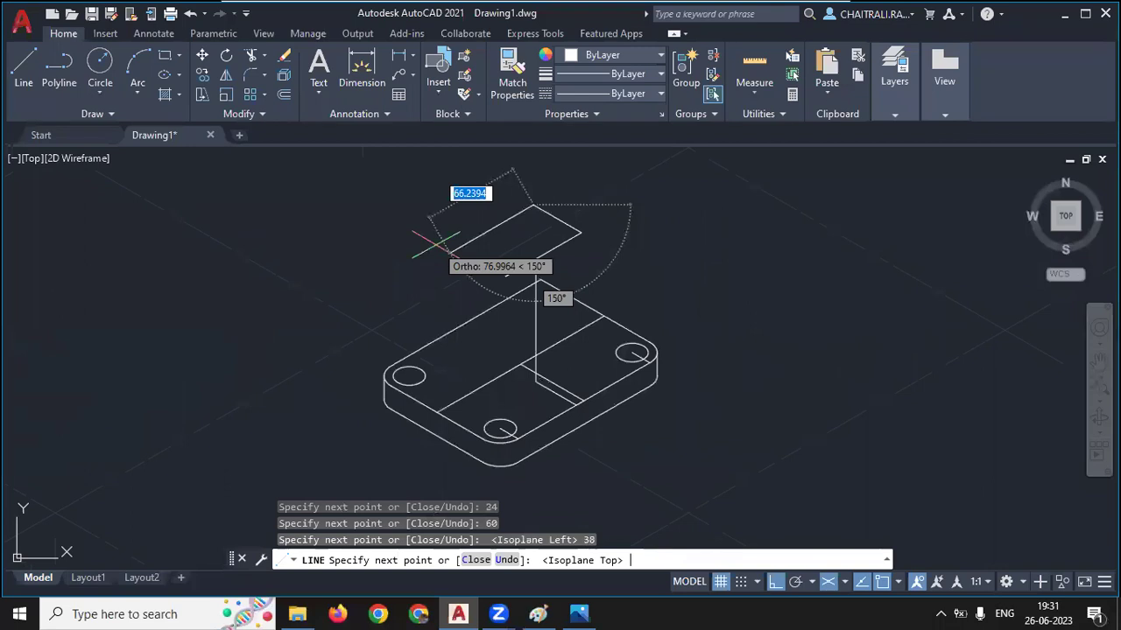
{"action": "type", "text": "60"}
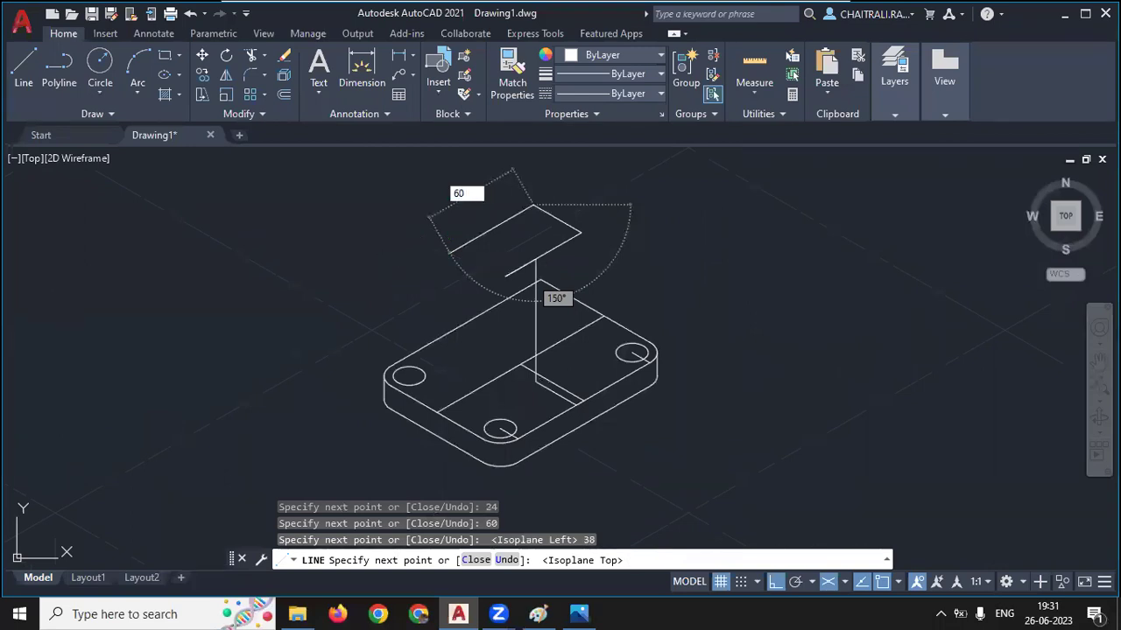
{"action": "key", "text": "Return"}
{"action": "scroll", "coordinate": [455, 255], "scroll_direction": "up", "scroll_amount": 4}
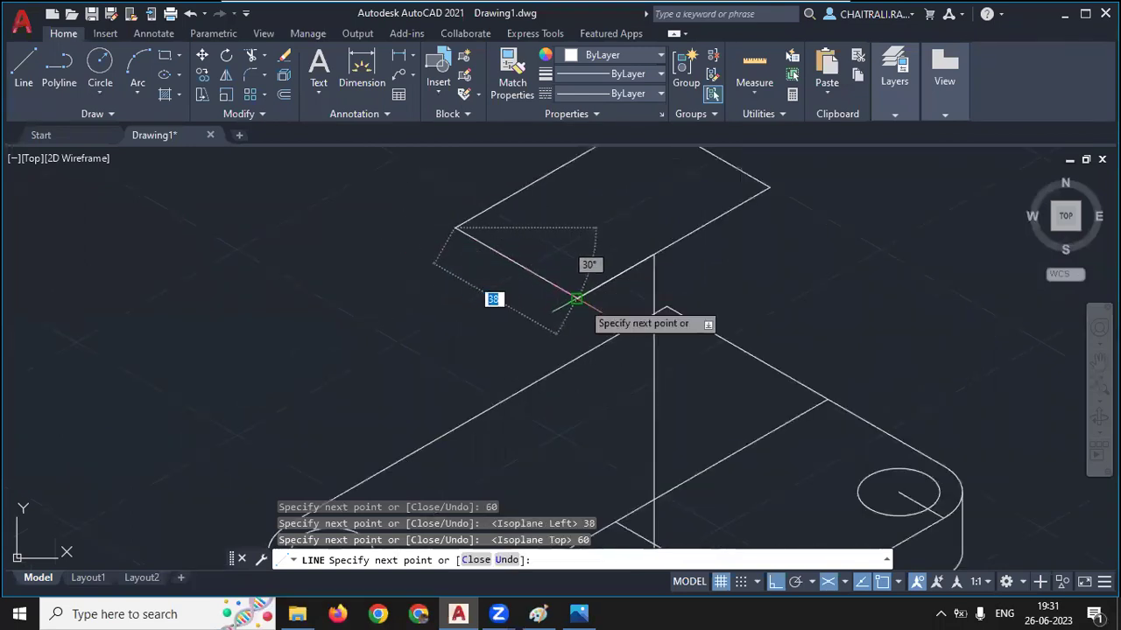
{"action": "left_click", "coordinate": [576, 299]}
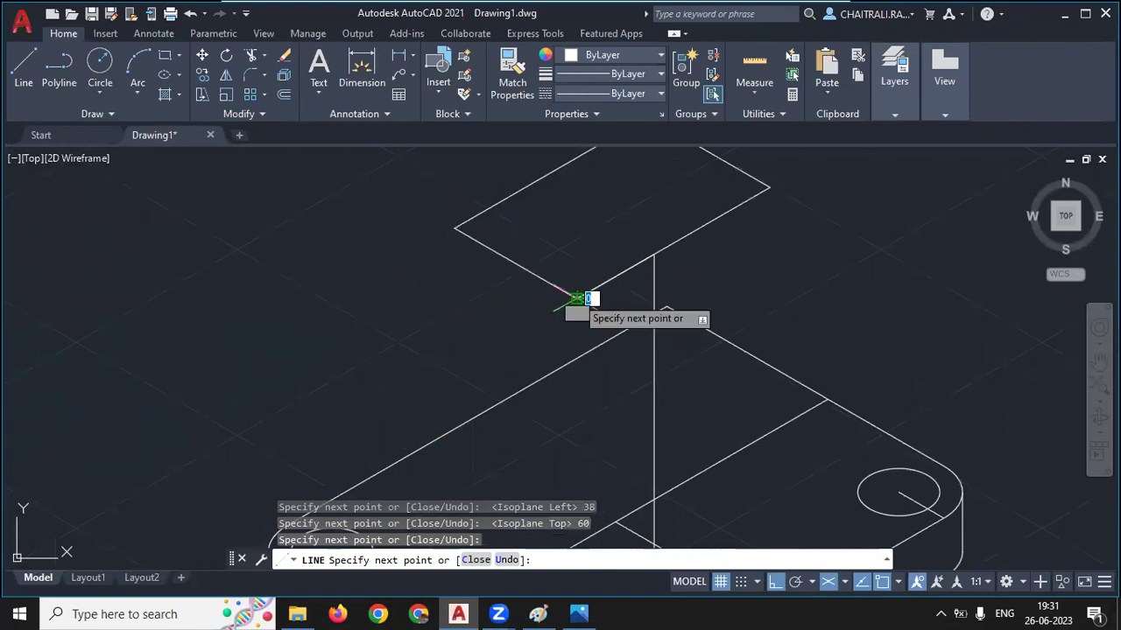
{"action": "key", "text": "Return"}
{"action": "middle_click_drag", "start_coordinate": [565, 237], "coordinate": [551, 332]}
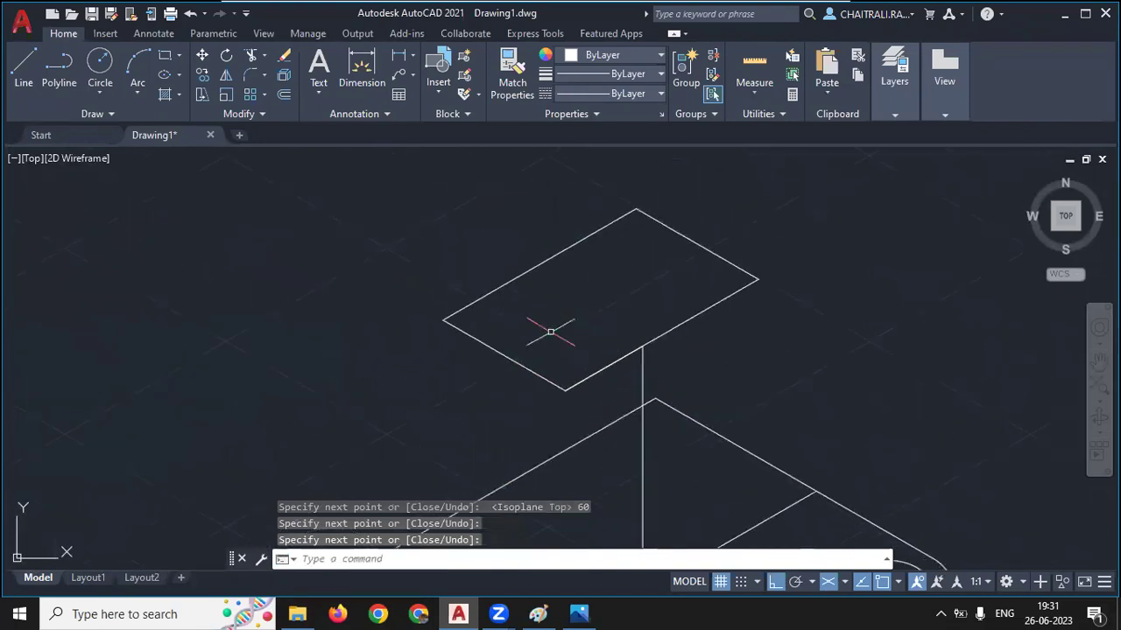
{"action": "type", "text": "E"}
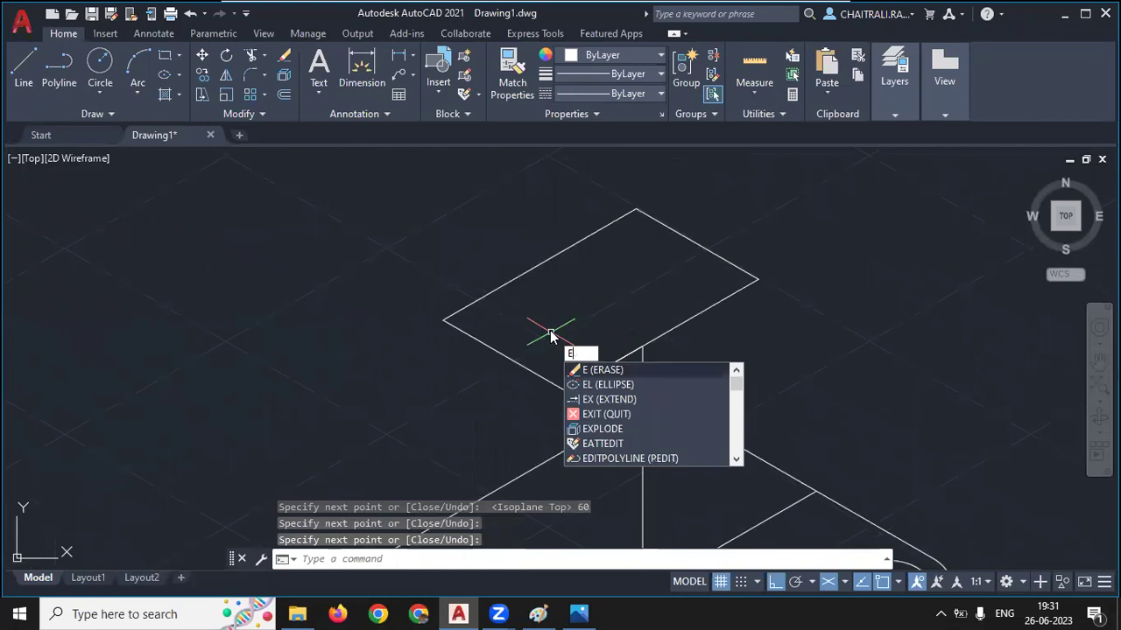
{"action": "type", "text": "kL"}
Place an R30 isocircle centred on the top plate
{"action": "key", "text": "Return"}
{"action": "key", "text": "Return"}
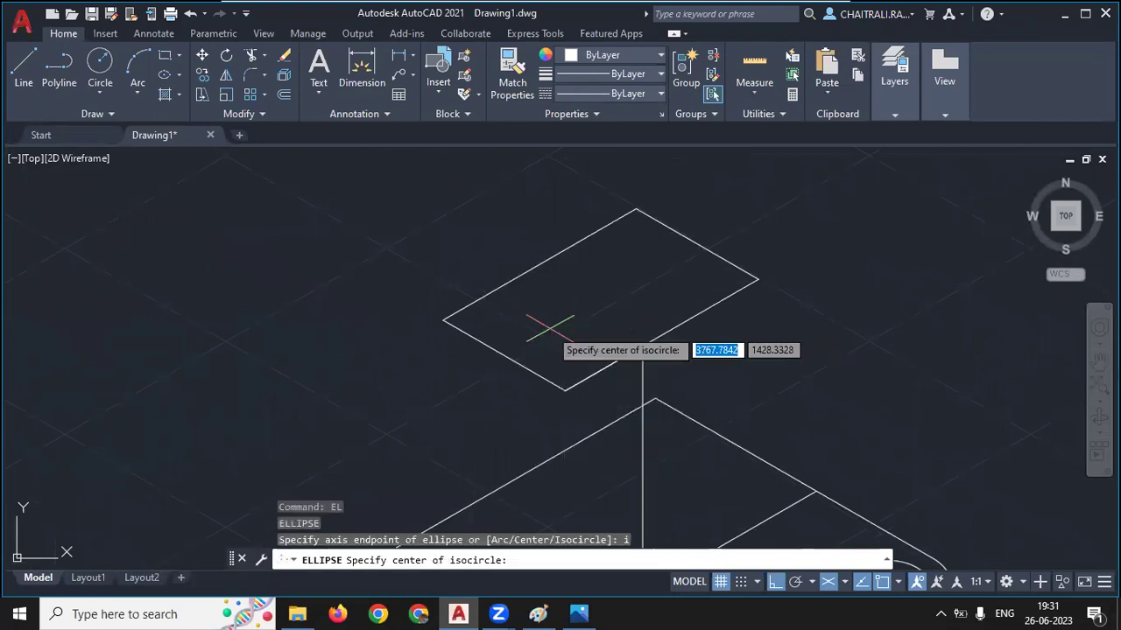
{"action": "left_click", "coordinate": [540, 263]}
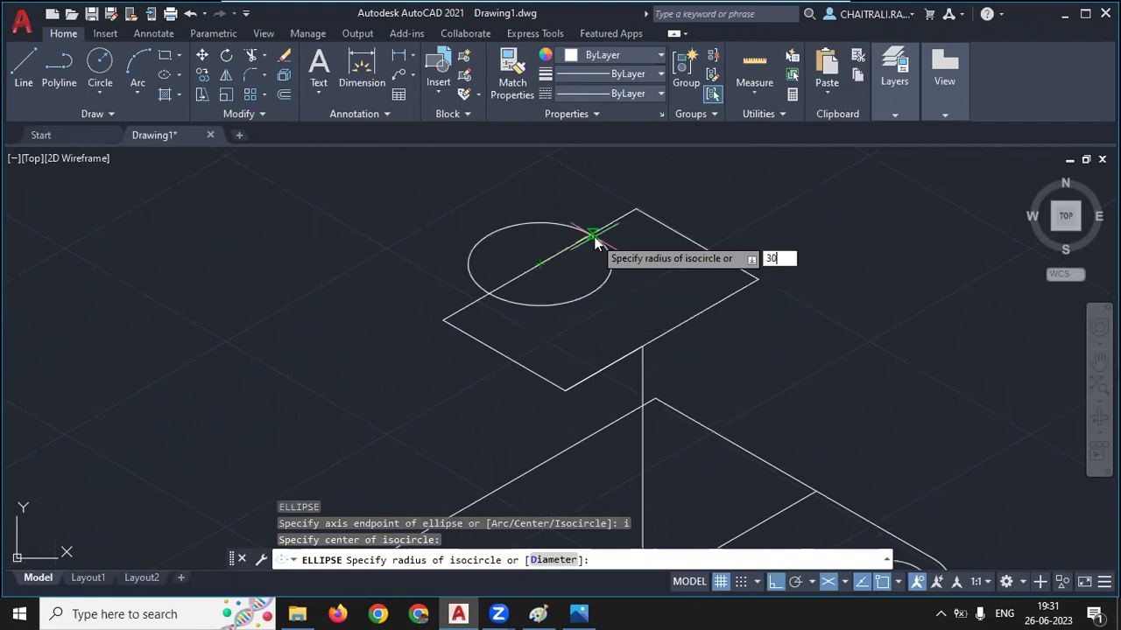
{"action": "key", "text": "Return"}
{"action": "scroll", "coordinate": [590, 242], "scroll_direction": "down", "scroll_amount": 3}
{"action": "scroll", "coordinate": [575, 252], "scroll_direction": "down", "scroll_amount": 2}
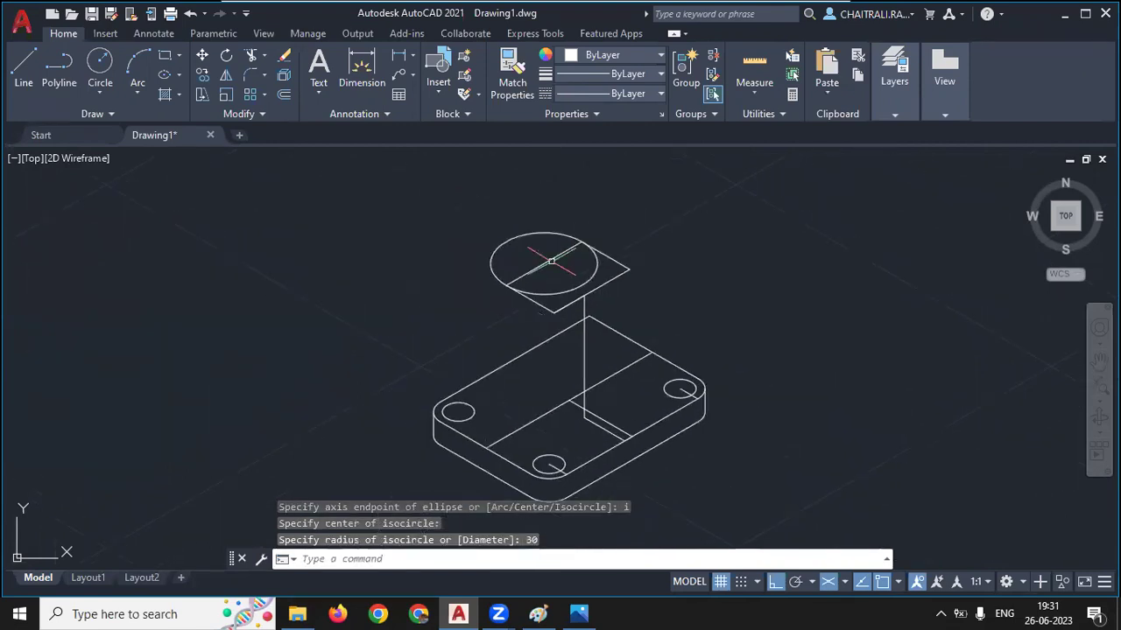
{"action": "scroll", "coordinate": [575, 268], "scroll_direction": "up", "scroll_amount": 2}
Fence-trim the isocircle into a rounded plate end, then bring up the reference drawing
{"action": "type", "text": "t"}
{"action": "key", "text": "Return"}
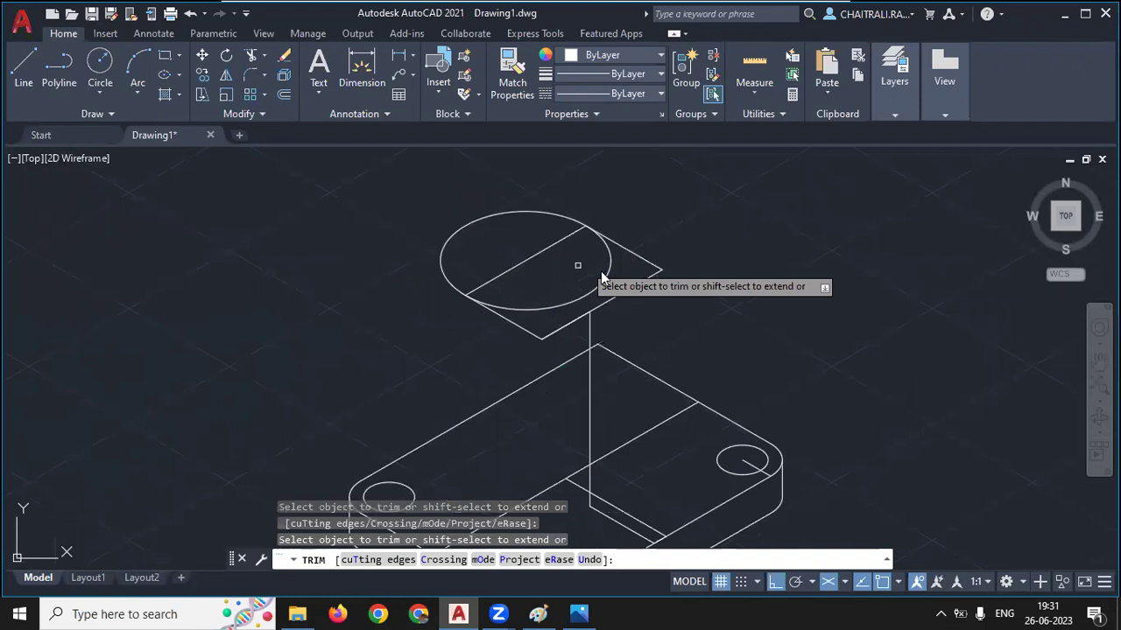
{"action": "left_click_drag", "start_coordinate": [619, 269], "coordinate": [501, 252]}
{"action": "scroll", "coordinate": [588, 285], "scroll_direction": "down", "scroll_amount": 3}
{"action": "key", "text": "Escape"}
{"action": "scroll", "coordinate": [588, 286], "scroll_direction": "up", "scroll_amount": 1}
{"action": "scroll", "coordinate": [578, 315], "scroll_direction": "up", "scroll_amount": 1}
{"action": "scroll", "coordinate": [570, 332], "scroll_direction": "up", "scroll_amount": 2}
{"action": "scroll", "coordinate": [555, 338], "scroll_direction": "up", "scroll_amount": 1}
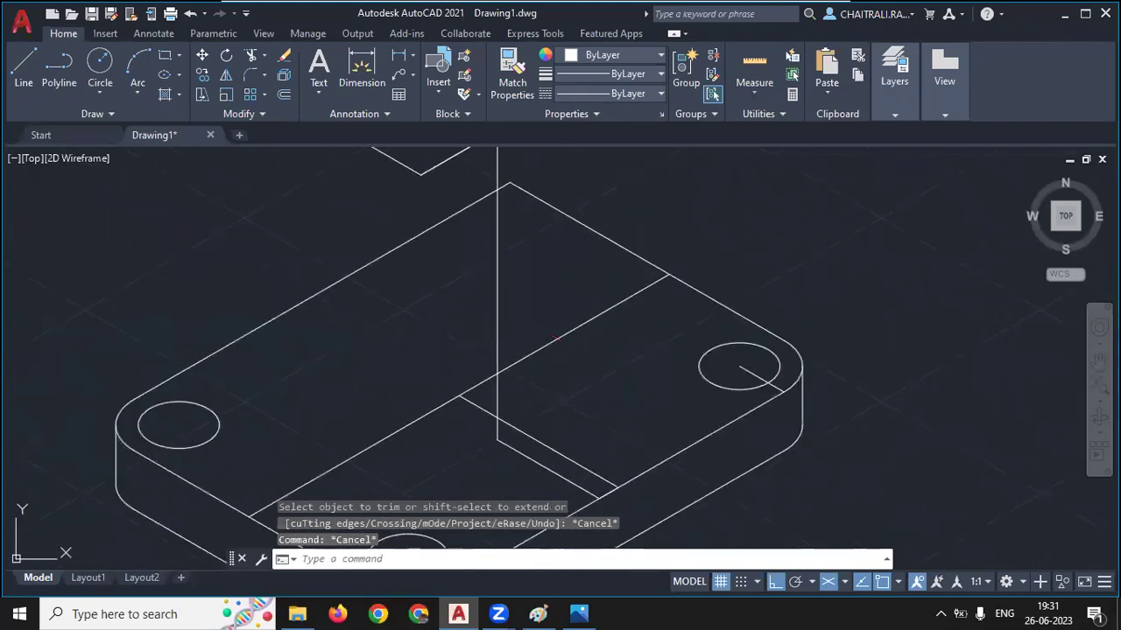
{"action": "middle_click_drag", "start_coordinate": [557, 337], "coordinate": [554, 368]}
{"action": "scroll", "coordinate": [596, 341], "scroll_direction": "down", "scroll_amount": 1}
{"action": "scroll", "coordinate": [583, 305], "scroll_direction": "down", "scroll_amount": 2}
{"action": "left_click", "coordinate": [578, 614]}
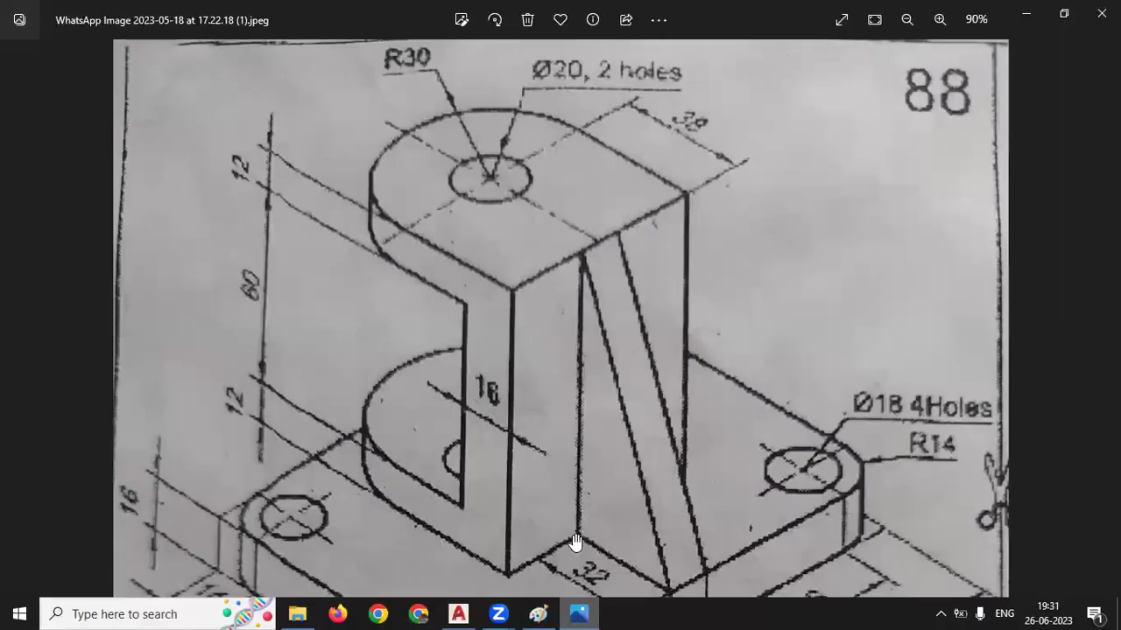
Draw a slanted rib line from the base edge up to the top plate corner
{"action": "left_click", "coordinate": [592, 610]}
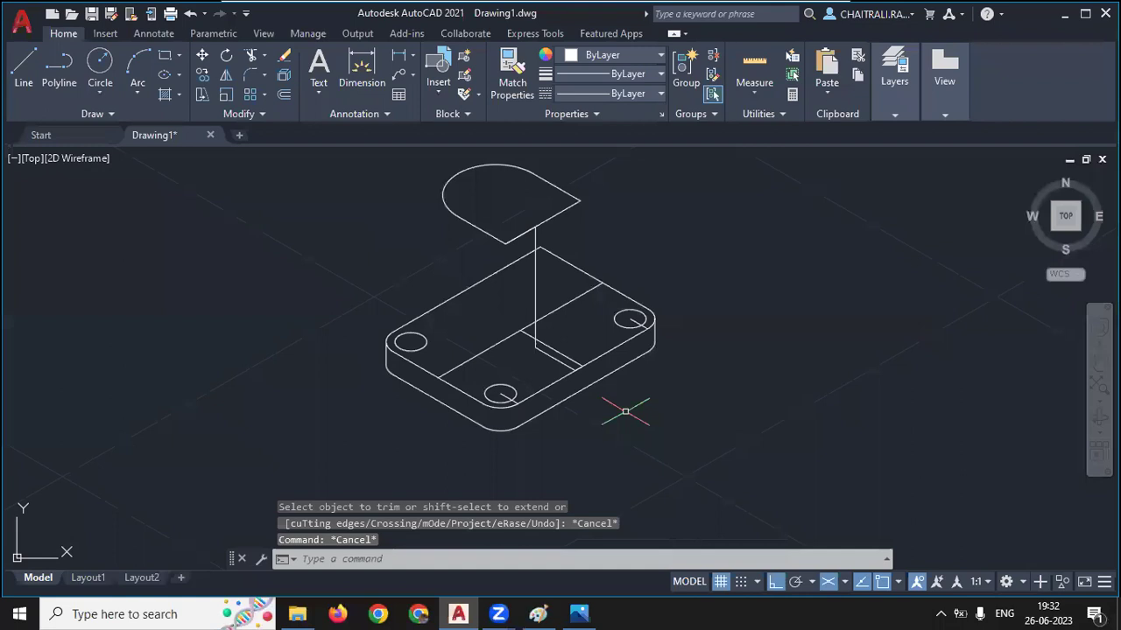
{"action": "scroll", "coordinate": [625, 411], "scroll_direction": "up", "scroll_amount": 2}
{"action": "type", "text": "l"}
{"action": "key", "text": "Return"}
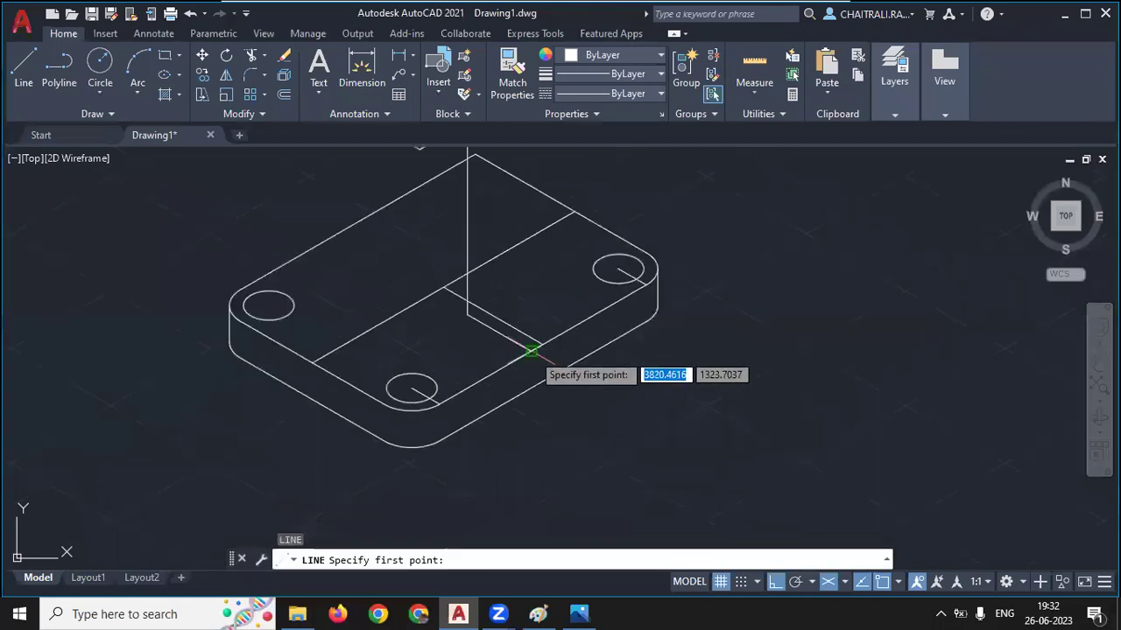
{"action": "left_click", "coordinate": [531, 351]}
{"action": "middle_click_drag", "start_coordinate": [513, 242], "coordinate": [539, 351]}
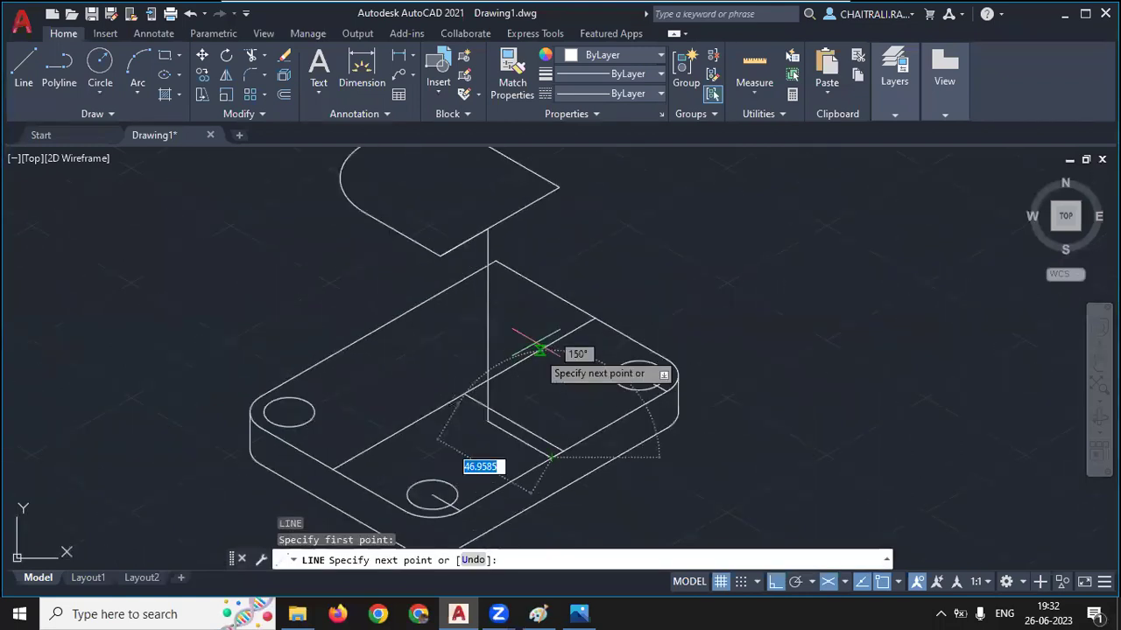
{"action": "left_click", "coordinate": [489, 229]}
{"action": "key", "text": "Escape"}
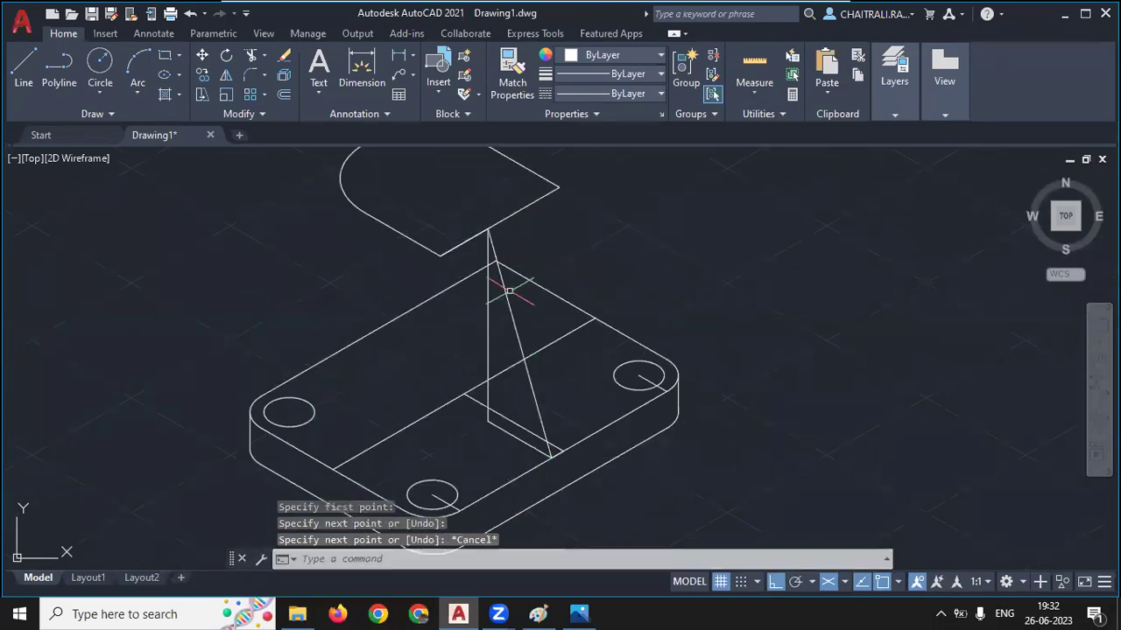
{"action": "left_click", "coordinate": [516, 328]}
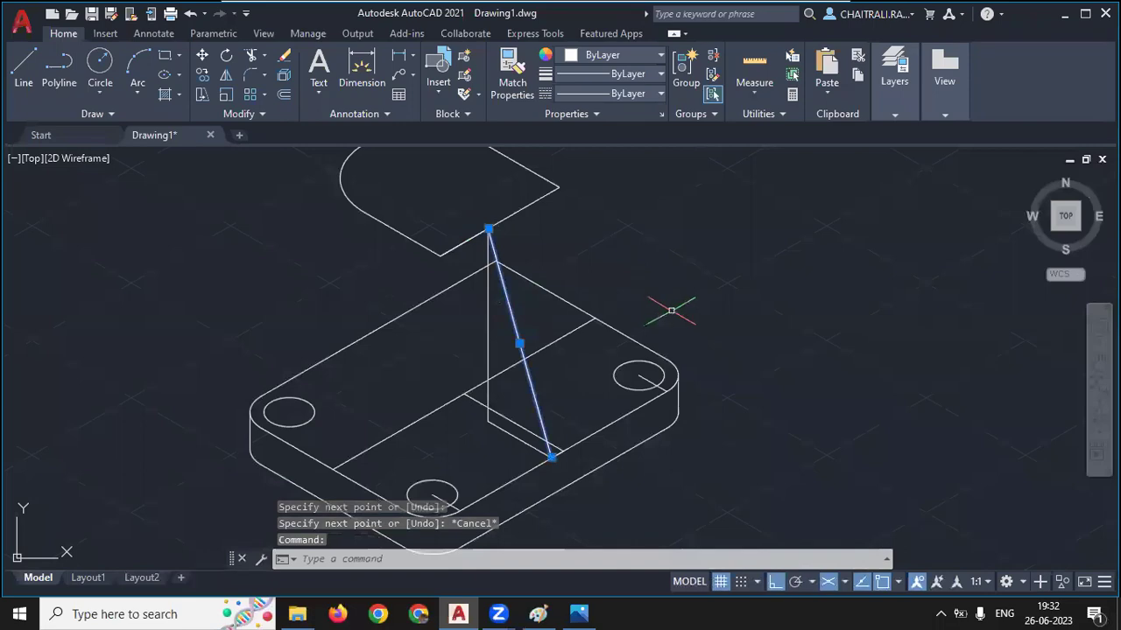
Check the base dimensions on the reference image and return to the drawing
{"action": "left_click", "coordinate": [579, 614]}
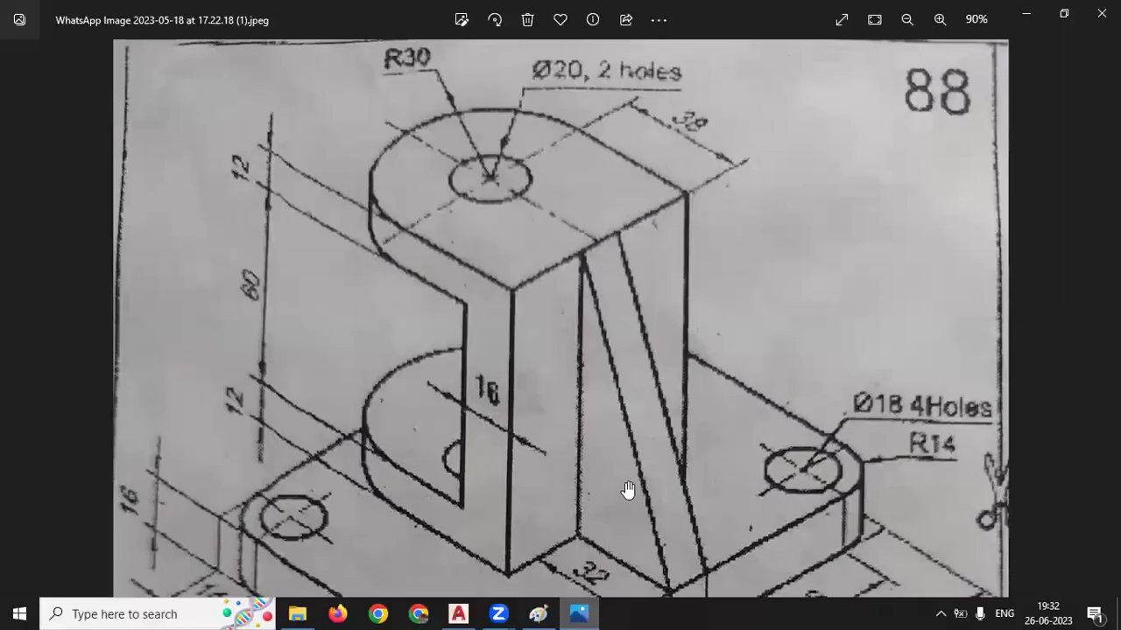
{"action": "left_click_drag", "start_coordinate": [628, 490], "coordinate": [629, 356]}
{"action": "scroll", "coordinate": [657, 333], "scroll_direction": "down", "scroll_amount": 1}
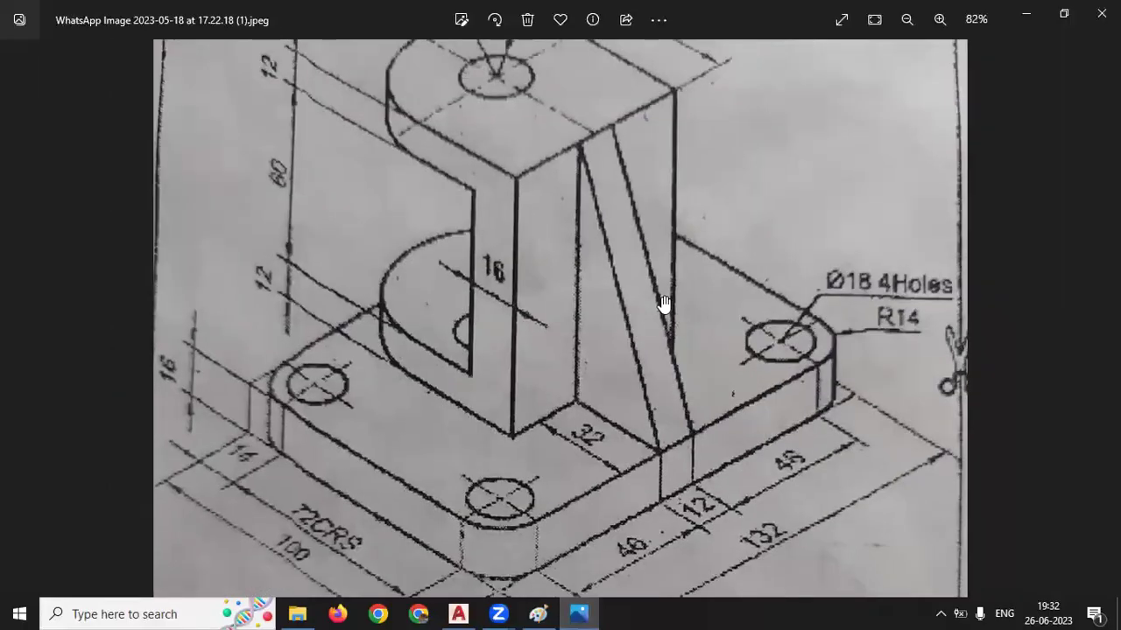
{"action": "left_click", "coordinate": [577, 612]}
Copy the slanted rib line 12 units over from its top endpoint
{"action": "type", "text": "CO"}
{"action": "key", "text": "Return"}
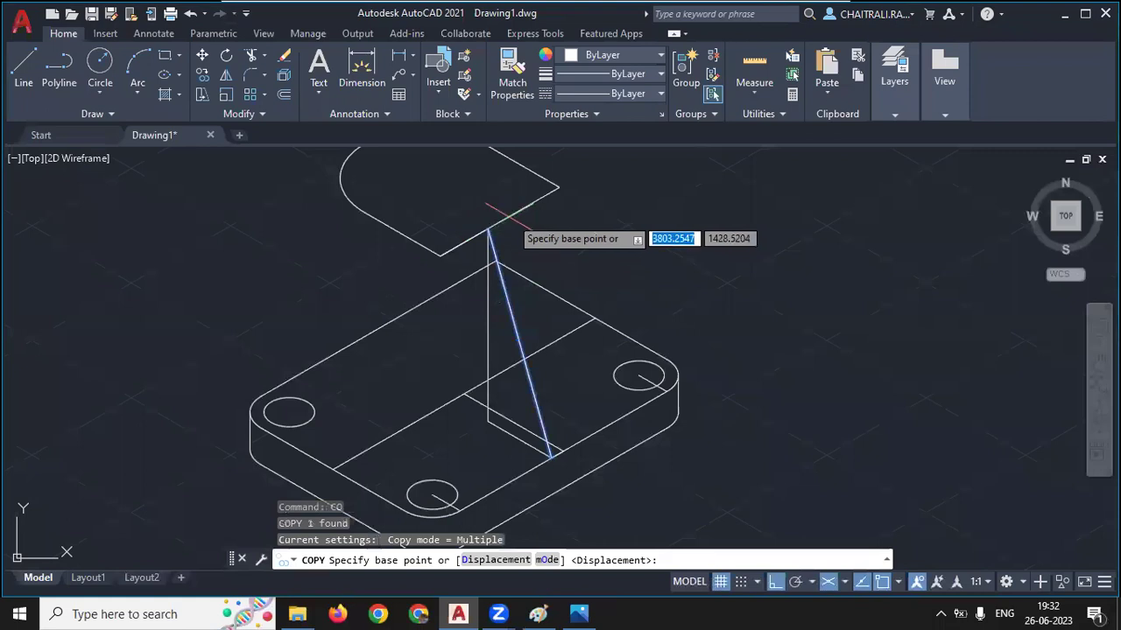
{"action": "left_click", "coordinate": [487, 229]}
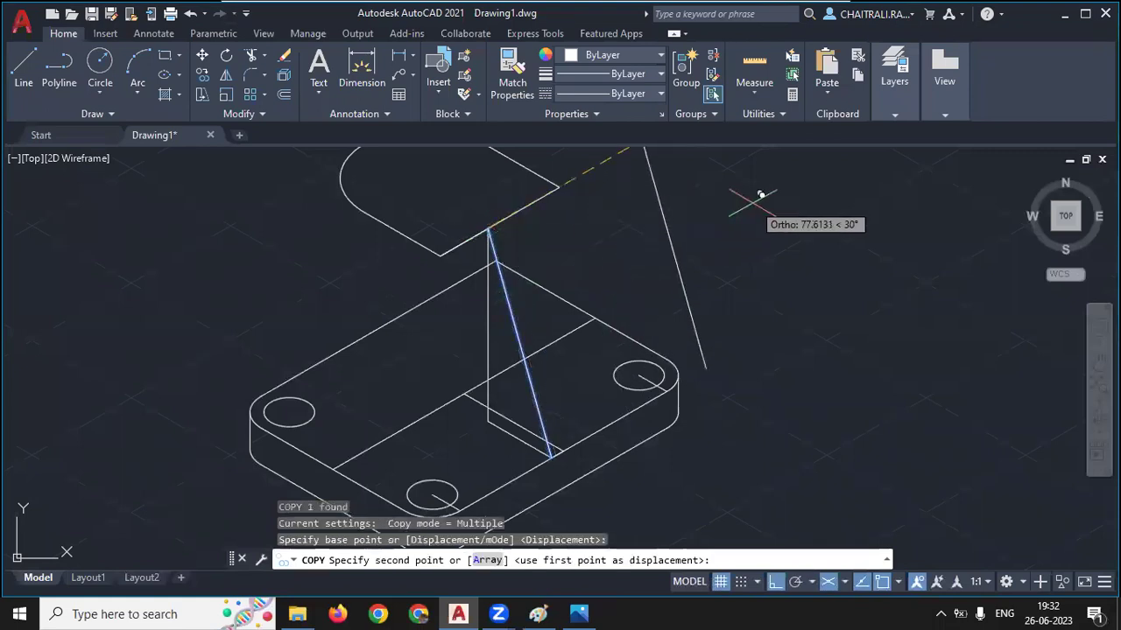
{"action": "middle_click_drag", "start_coordinate": [741, 194], "coordinate": [759, 220]}
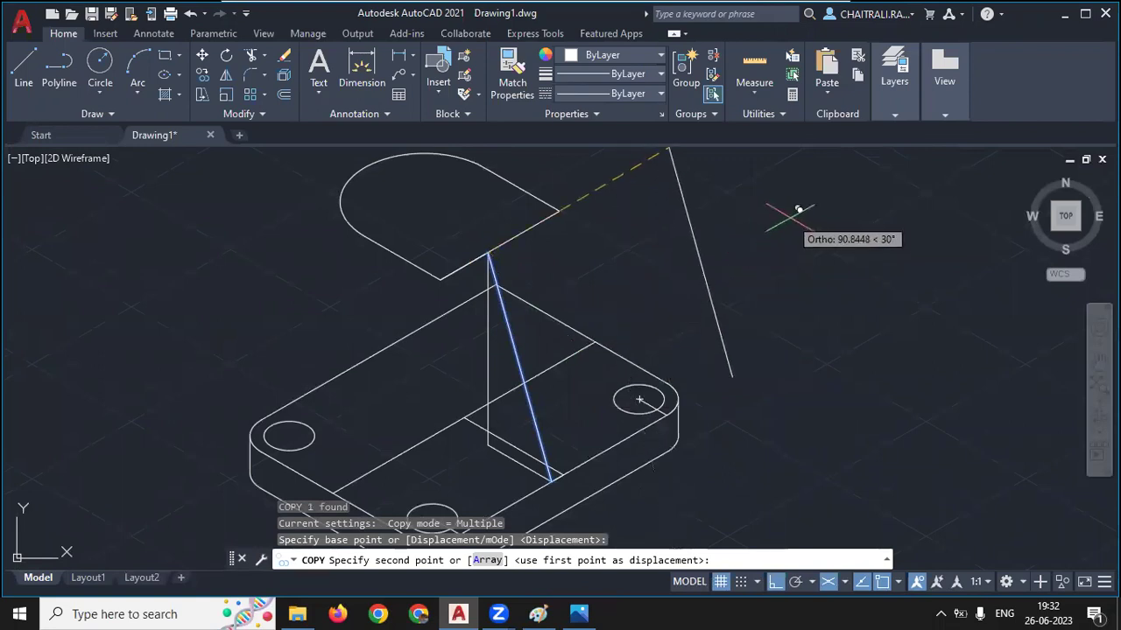
{"action": "type", "text": "12"}
{"action": "key", "text": "Return"}
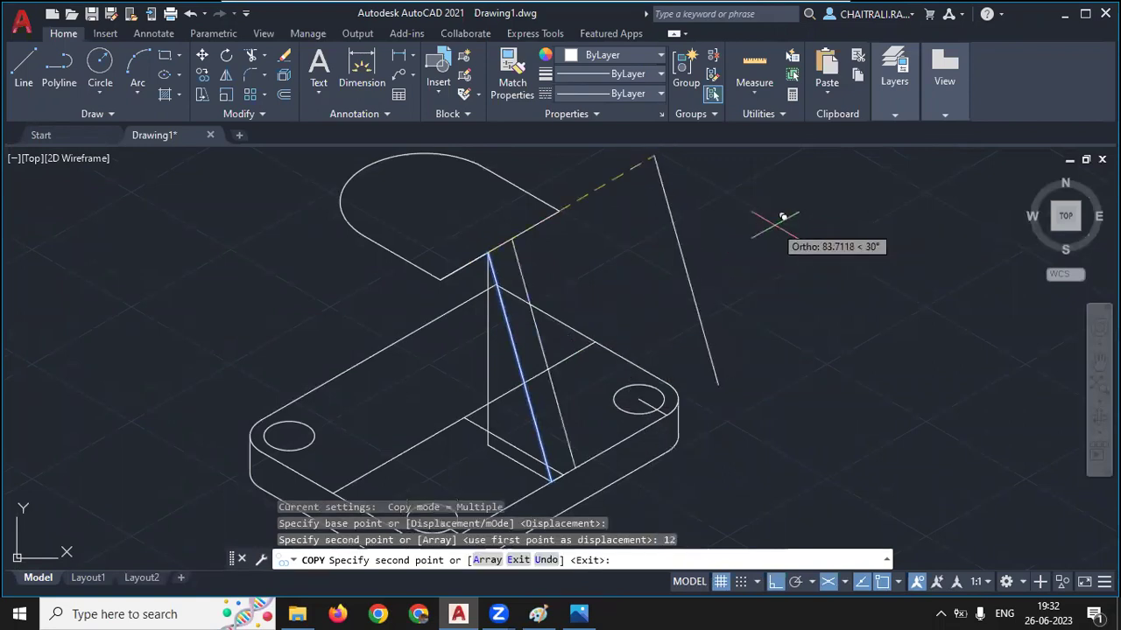
{"action": "key", "text": "Return"}
Erase two stray lines near the rib, then view the reference drawing
{"action": "middle_click_drag", "start_coordinate": [607, 303], "coordinate": [540, 375]}
{"action": "scroll", "coordinate": [540, 375], "scroll_direction": "up", "scroll_amount": 3}
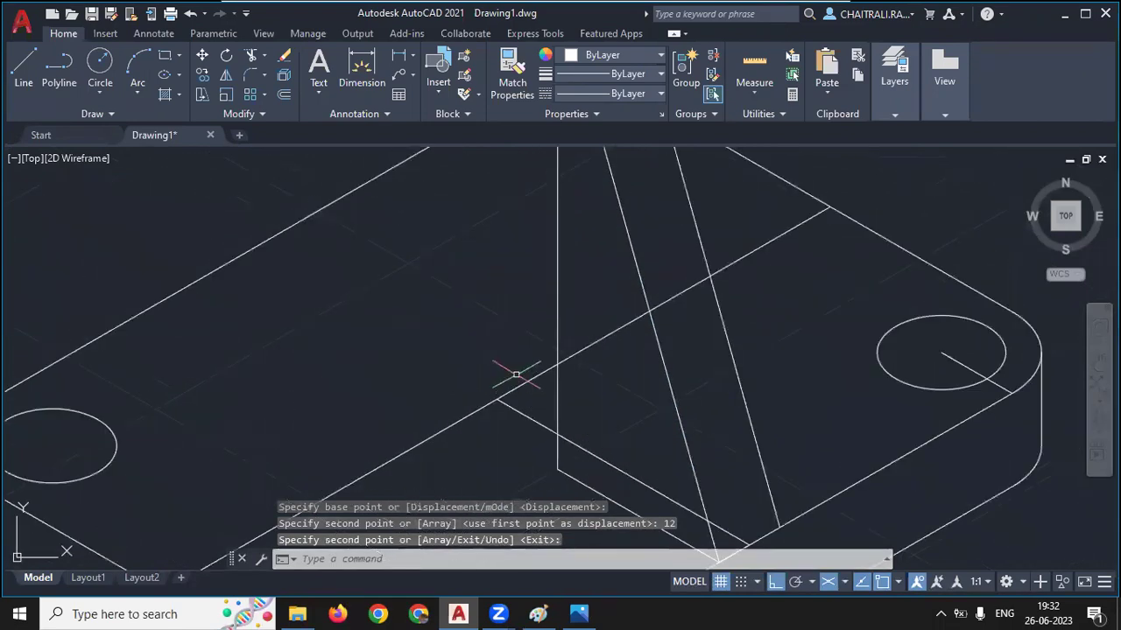
{"action": "left_click", "coordinate": [493, 419]}
{"action": "key", "text": "Delete"}
{"action": "scroll", "coordinate": [500, 388], "scroll_direction": "down", "scroll_amount": 4}
{"action": "scroll", "coordinate": [505, 383], "scroll_direction": "down", "scroll_amount": 1}
{"action": "left_click", "coordinate": [579, 614]}
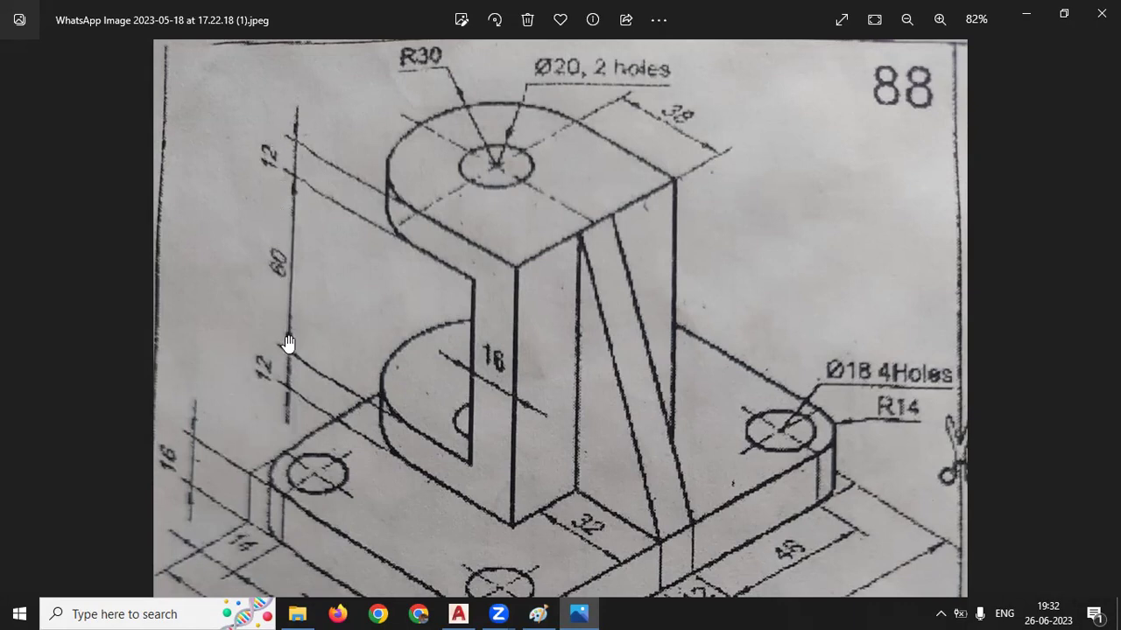
Minimize the Photos bracket reference image to bring the AutoCAD drawing back
{"action": "left_click", "coordinate": [573, 606]}
Select the top lug's rounded outline, edge line and lower slanted edge, checking the reference image
{"action": "scroll", "coordinate": [544, 288], "scroll_direction": "up", "scroll_amount": 2}
{"action": "left_click", "coordinate": [388, 187]}
{"action": "left_click", "coordinate": [683, 219]}
{"action": "left_click", "coordinate": [674, 236]}
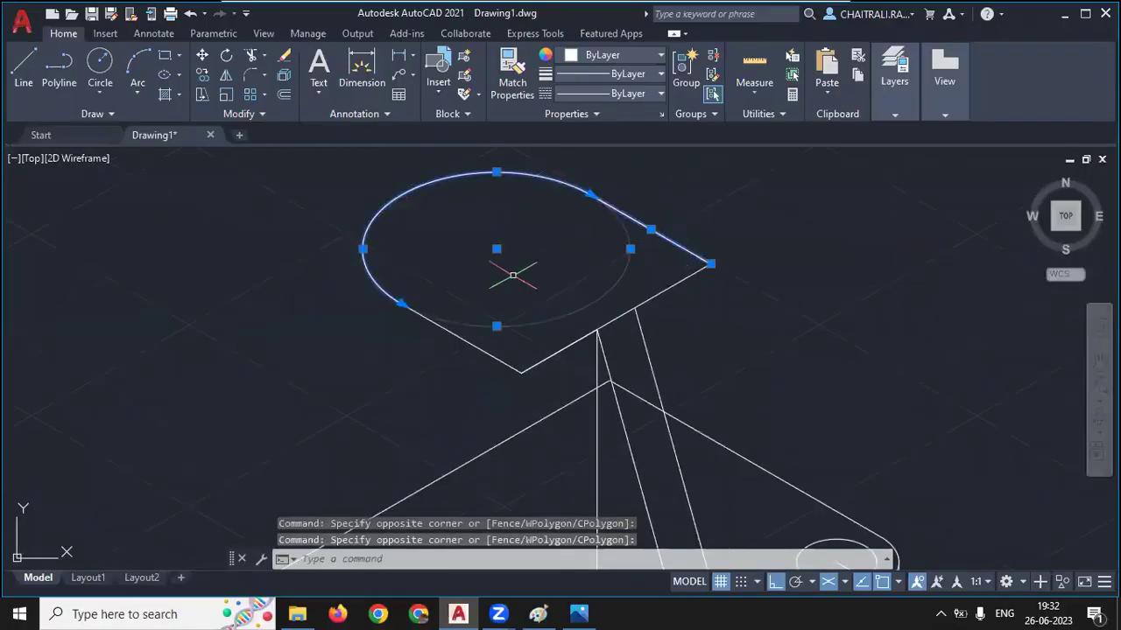
{"action": "left_click", "coordinate": [459, 331]}
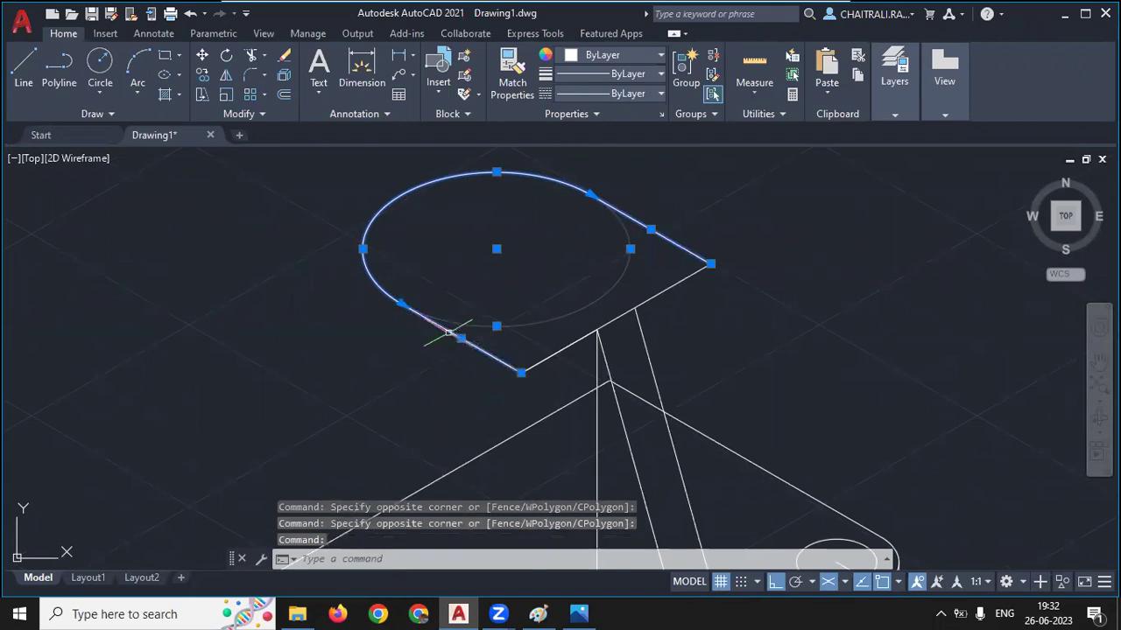
{"action": "scroll", "coordinate": [433, 298], "scroll_direction": "down", "scroll_amount": 2}
{"action": "scroll", "coordinate": [450, 291], "scroll_direction": "down", "scroll_amount": 2}
{"action": "scroll", "coordinate": [450, 291], "scroll_direction": "up", "scroll_amount": 2}
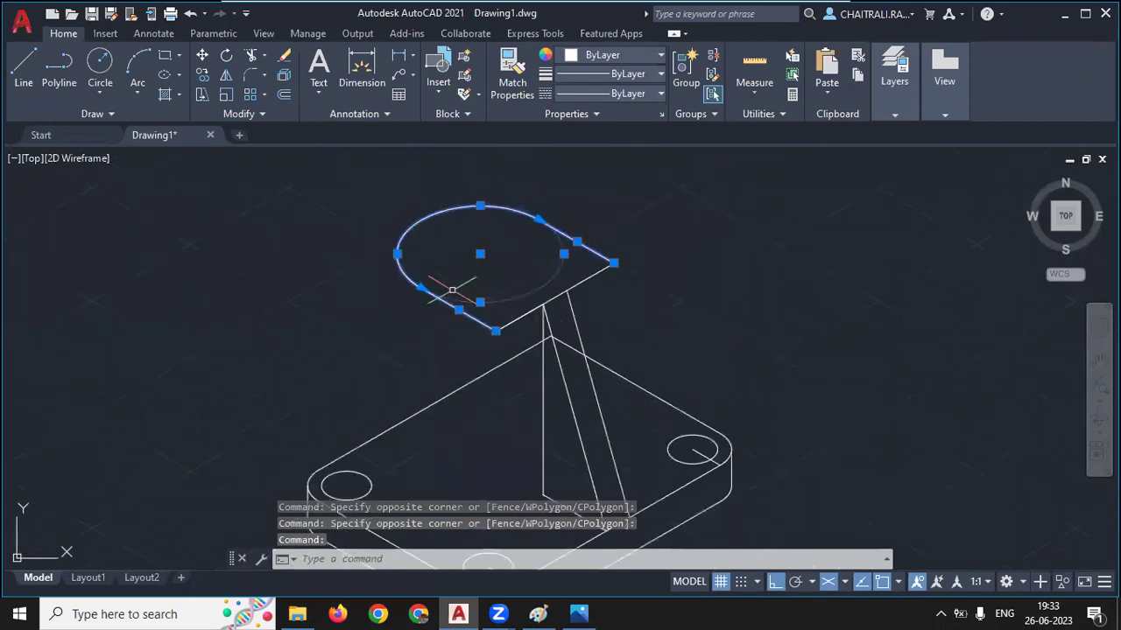
{"action": "left_click", "coordinate": [579, 614]}
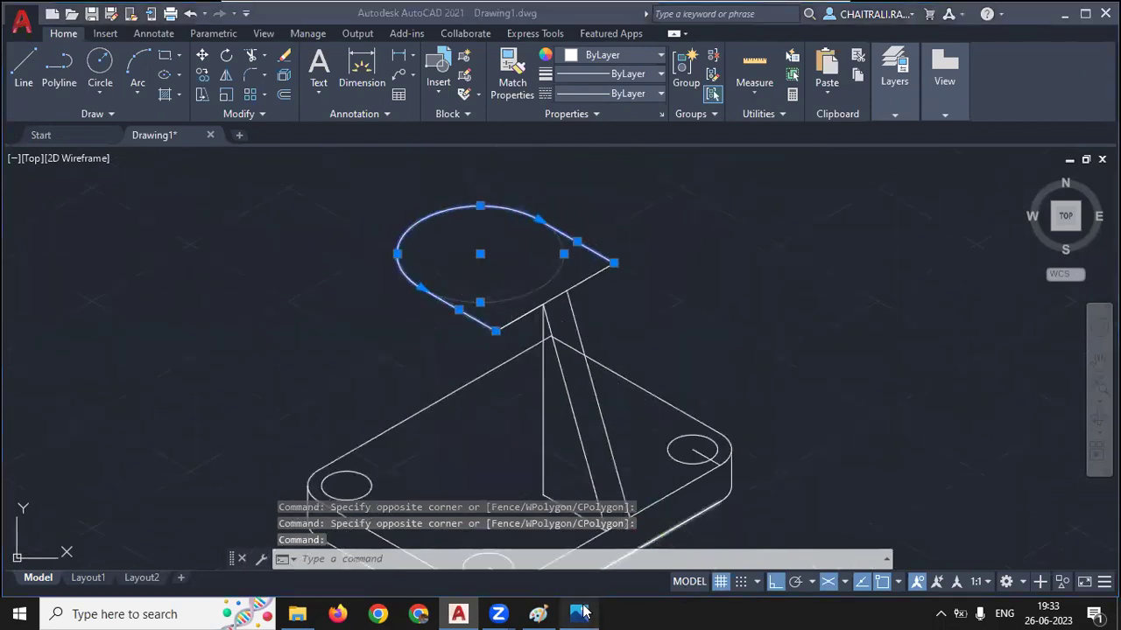
{"action": "left_click", "coordinate": [579, 614]}
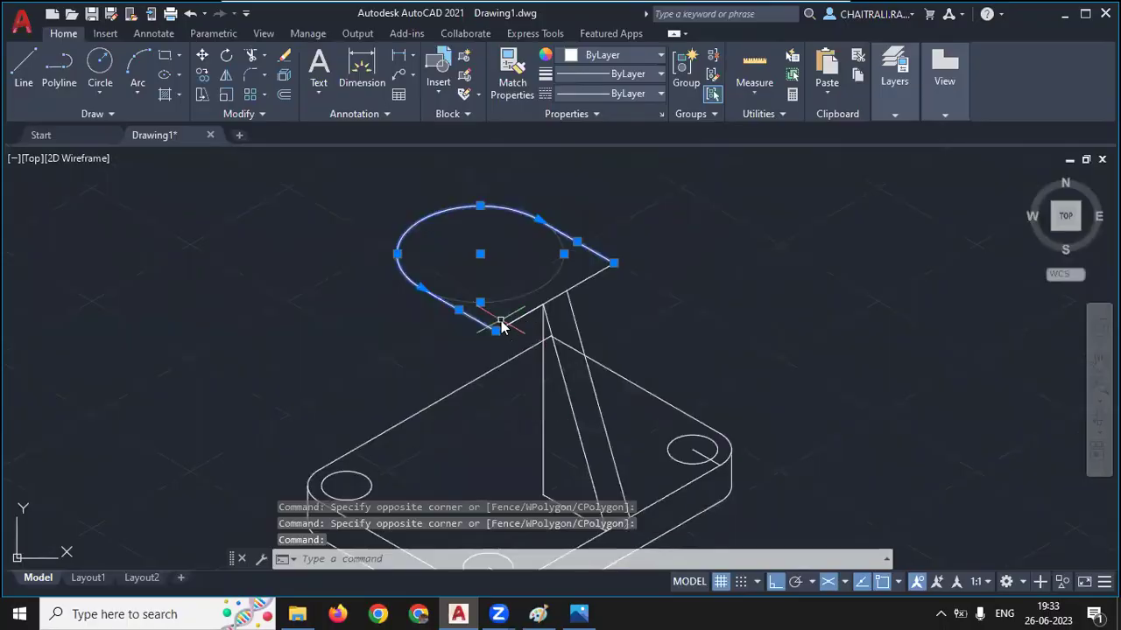
Copy the lug outline on Isoplane Right at 12, 72 and 84 units below
{"action": "type", "text": "co"}
{"action": "key", "text": "Return"}
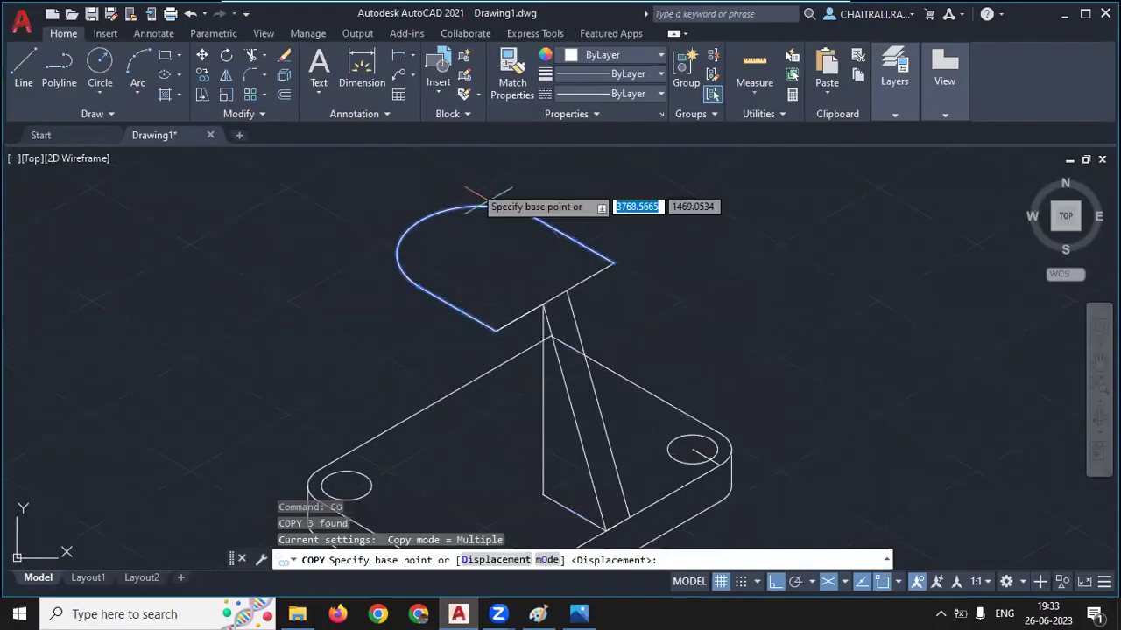
{"action": "scroll", "coordinate": [481, 227], "scroll_direction": "up", "scroll_amount": 2}
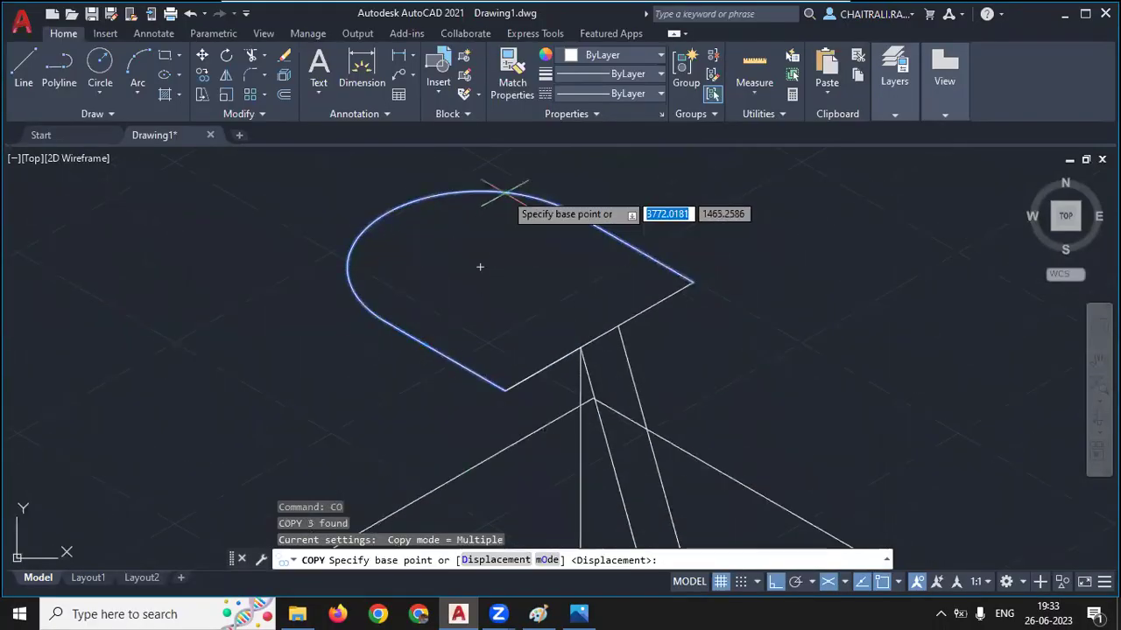
{"action": "left_click", "coordinate": [480, 268]}
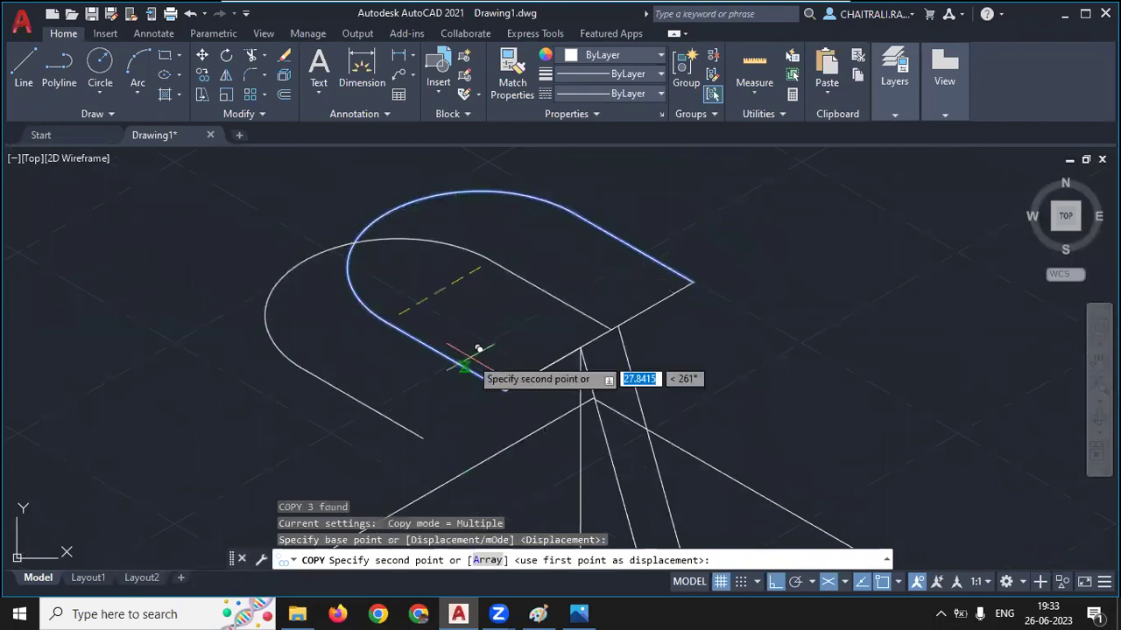
{"action": "scroll", "coordinate": [420, 386], "scroll_direction": "down", "scroll_amount": 2}
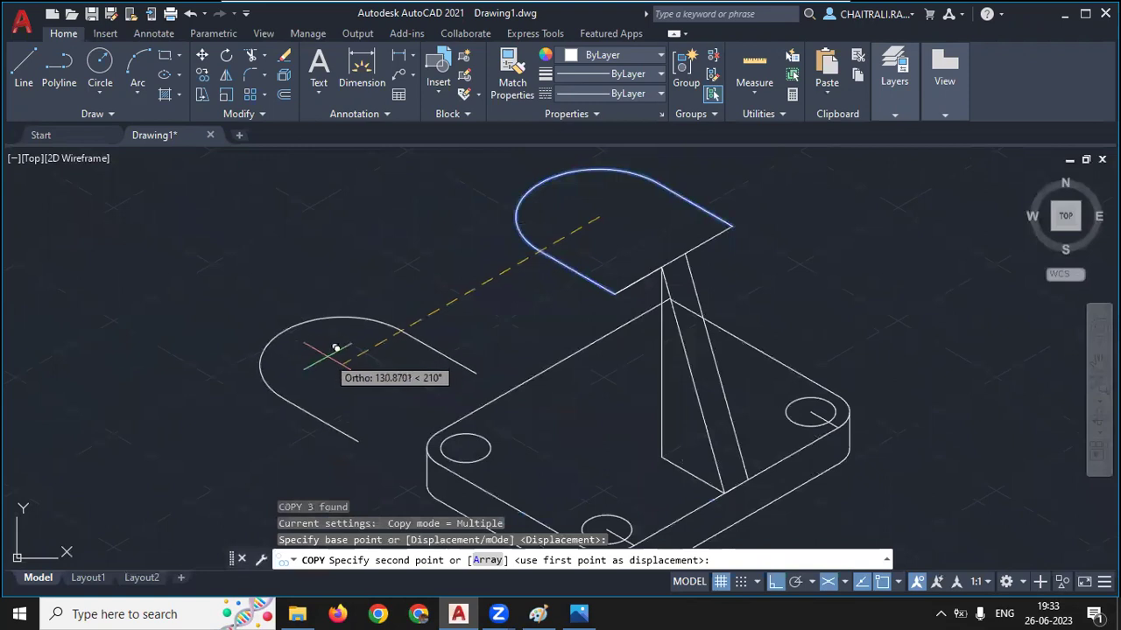
{"action": "key", "text": "F5"}
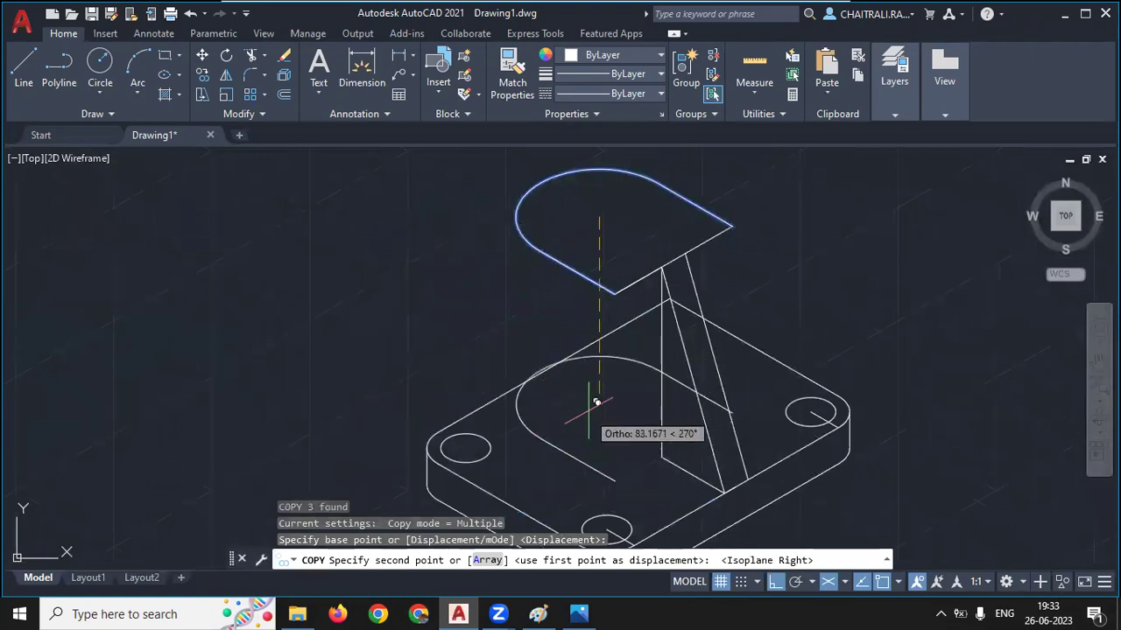
{"action": "type", "text": "1"}
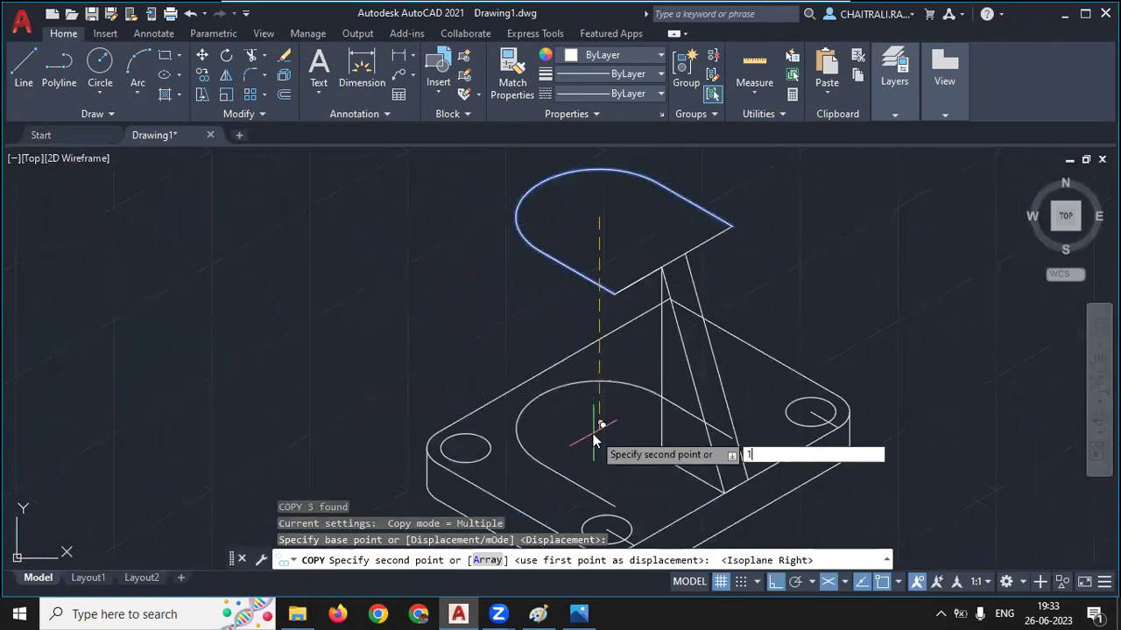
{"action": "type", "text": "2"}
{"action": "key", "text": "Return"}
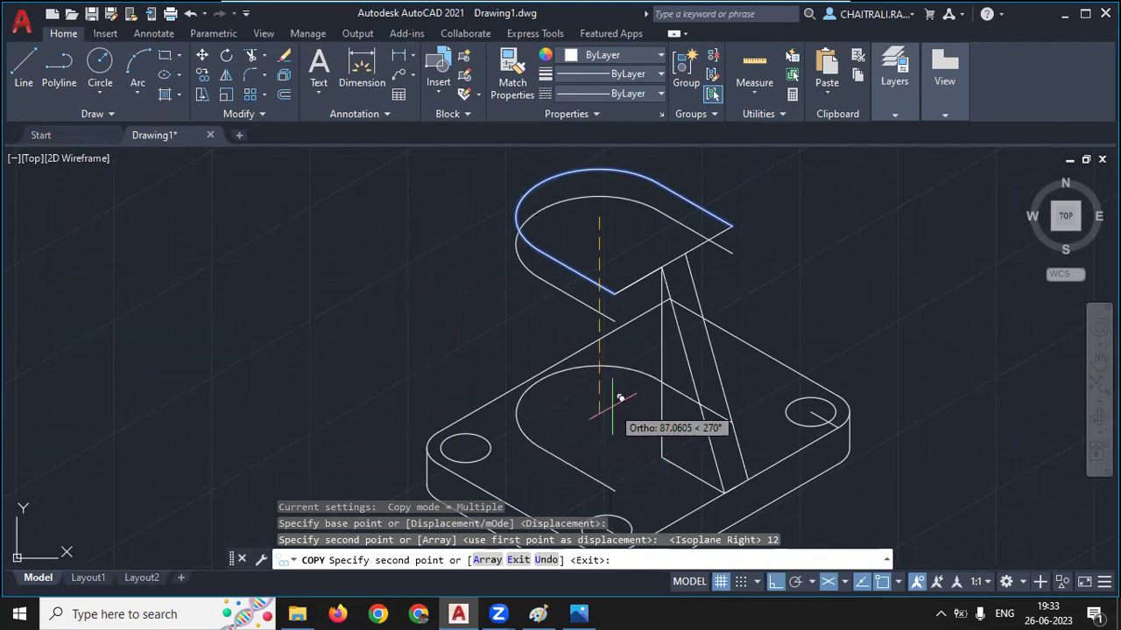
{"action": "type", "text": "72"}
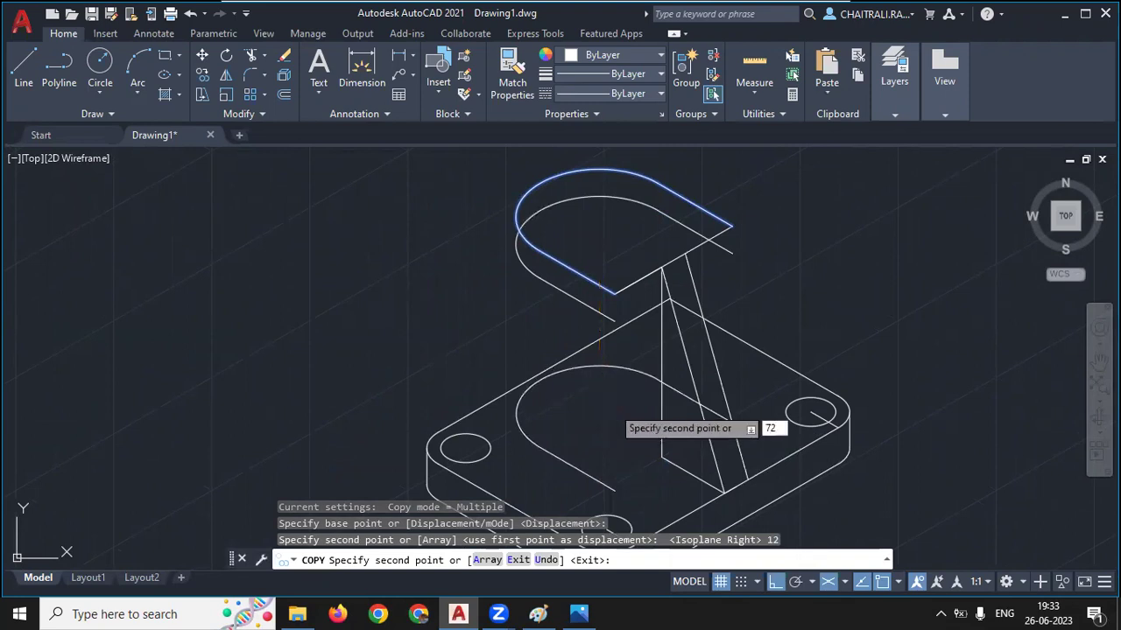
{"action": "key", "text": "Return"}
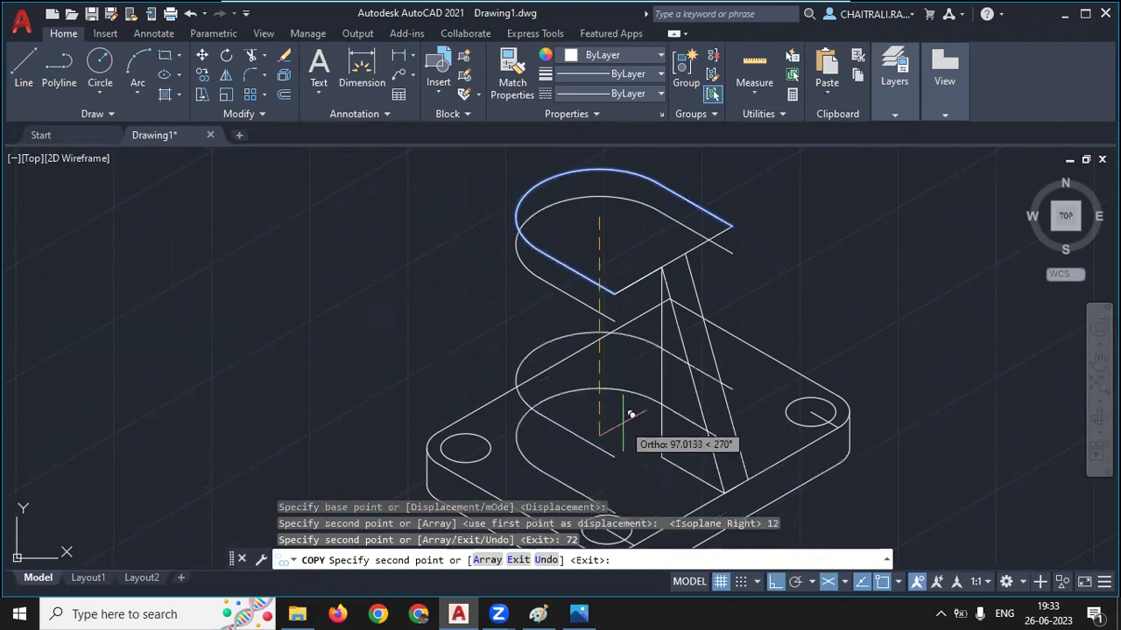
{"action": "type", "text": "84"}
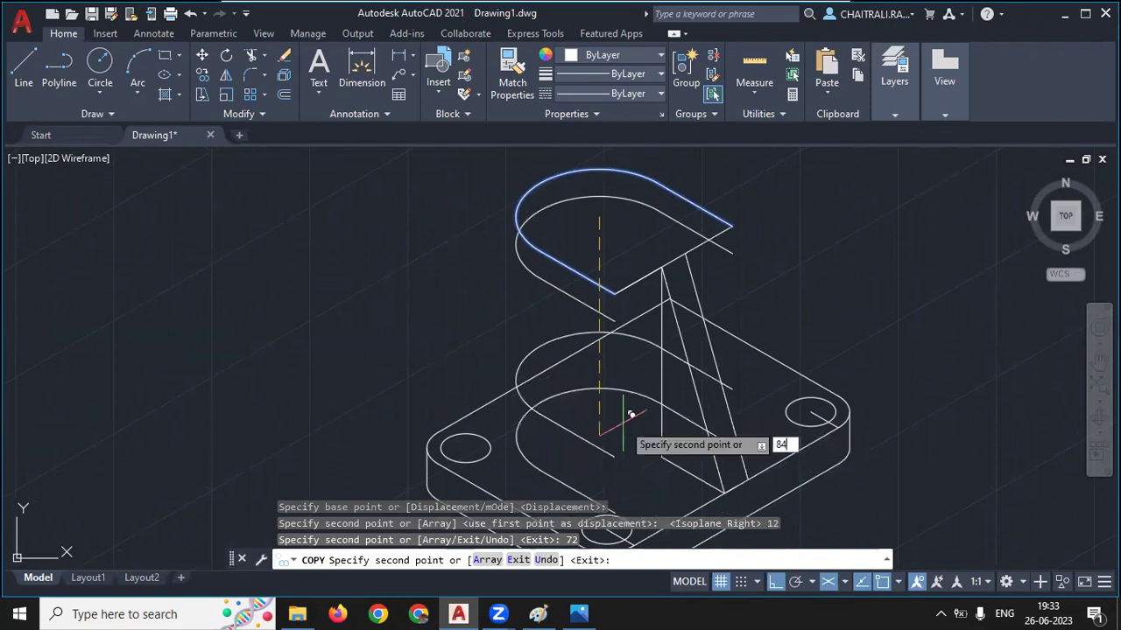
{"action": "key", "text": "Return"}
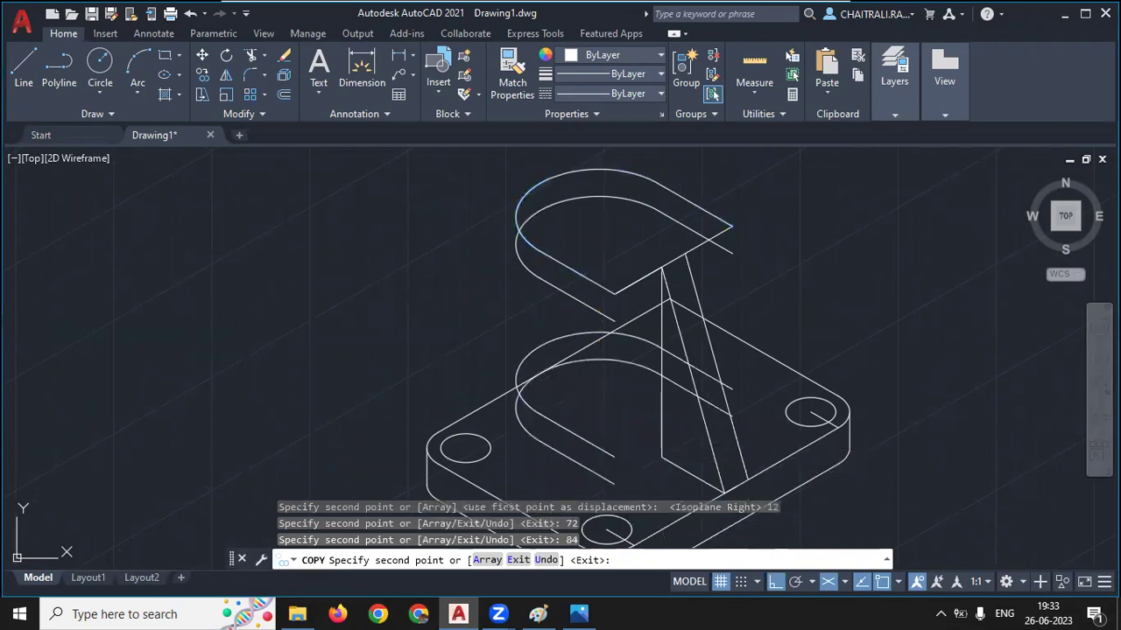
{"action": "key", "text": "Return"}
{"action": "key", "text": "Escape"}
{"action": "mouse_move", "coordinate": [528, 347]}
{"action": "middle_mouse_down"}
{"action": "mouse_move", "coordinate": [552, 350]}
{"action": "mouse_move", "coordinate": [531, 322]}
{"action": "middle_mouse_up"}
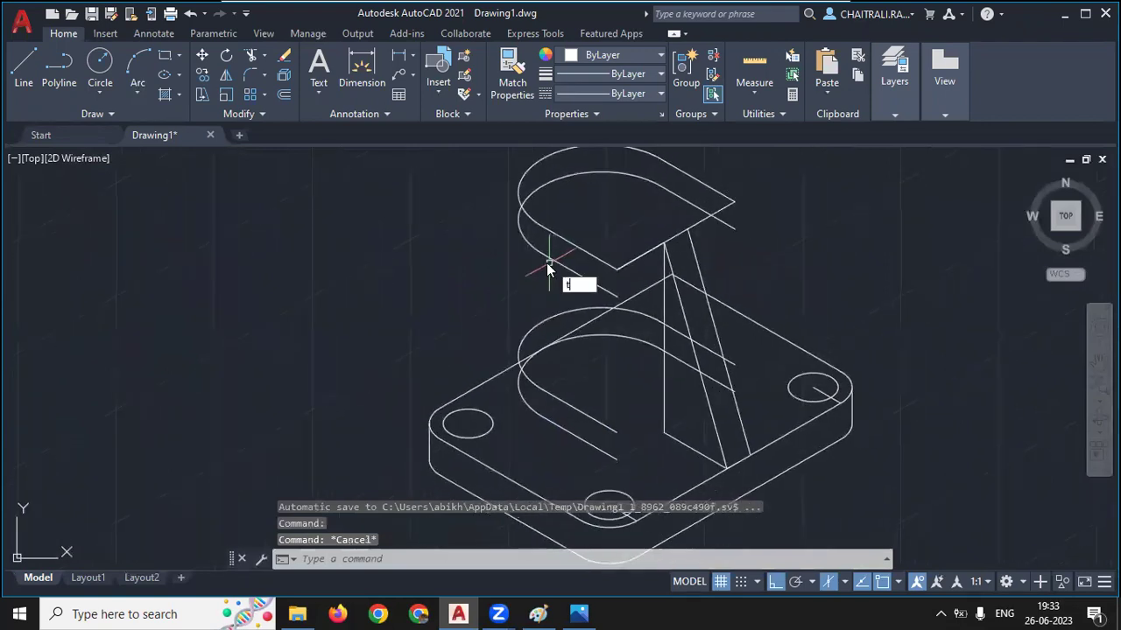
Draw a vertical line from the lug arc's left end up past the top lug
{"action": "key", "text": "Escape"}
{"action": "key", "text": "Escape"}
{"action": "type", "text": "l"}
{"action": "key", "text": "Return"}
{"action": "scroll", "coordinate": [517, 302], "scroll_direction": "up", "scroll_amount": 2}
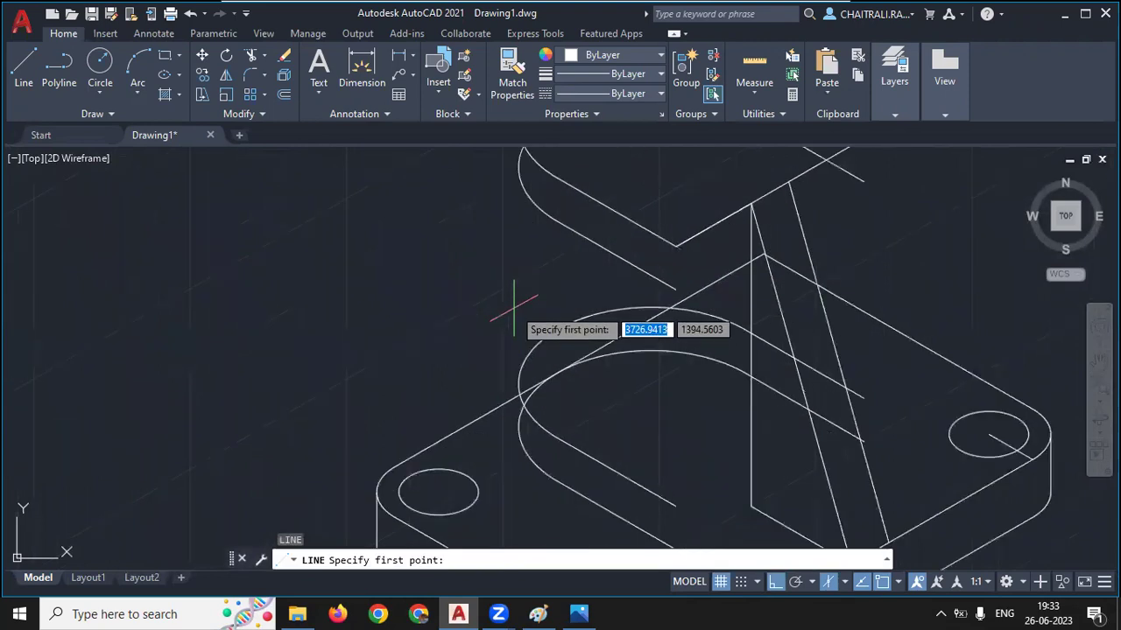
{"action": "left_click", "coordinate": [519, 429]}
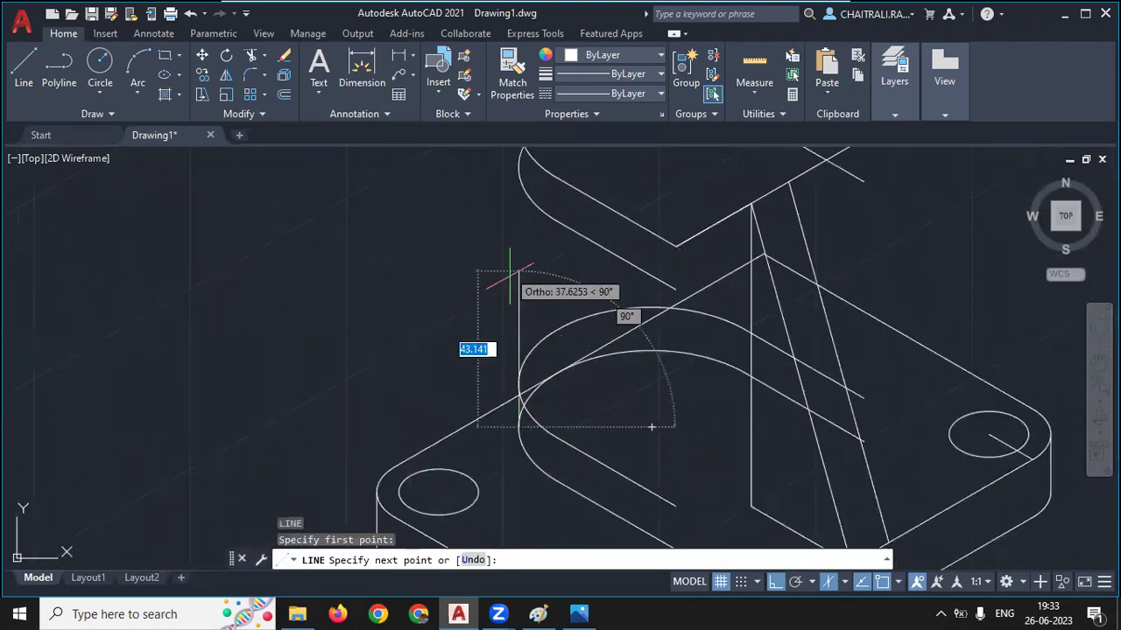
{"action": "middle_click_drag", "start_coordinate": [510, 272], "coordinate": [508, 363]}
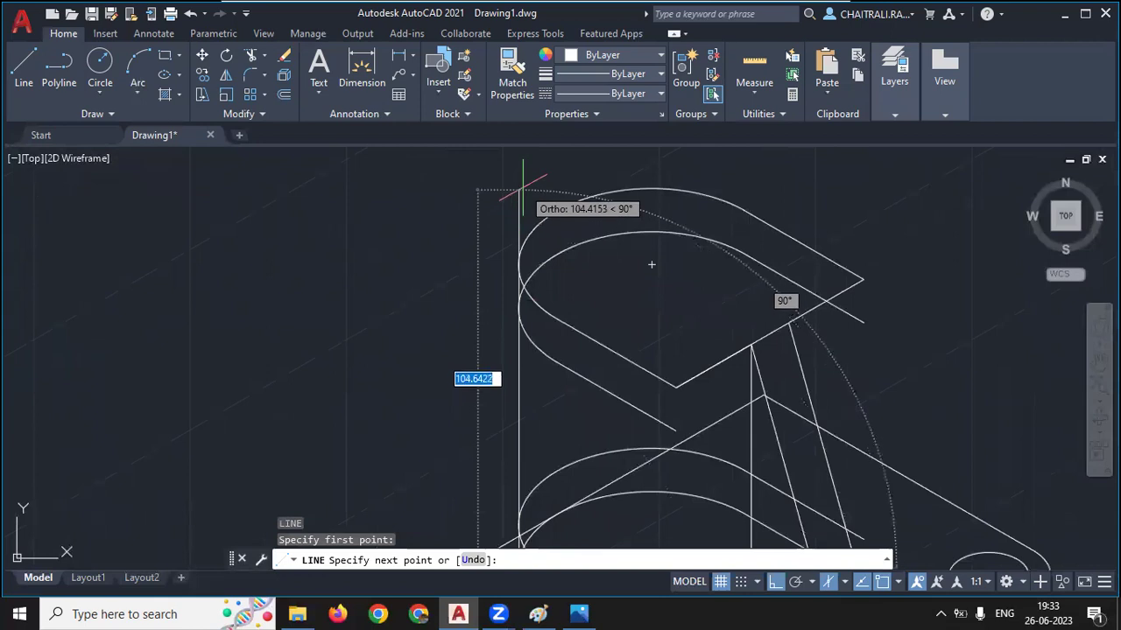
{"action": "left_click", "coordinate": [523, 188]}
{"action": "key", "text": "Return"}
{"action": "scroll", "coordinate": [441, 225], "scroll_direction": "down", "scroll_amount": 2}
Trim the line's top and bottom excess pieces, then bring up the reference photo
{"action": "type", "text": "tr"}
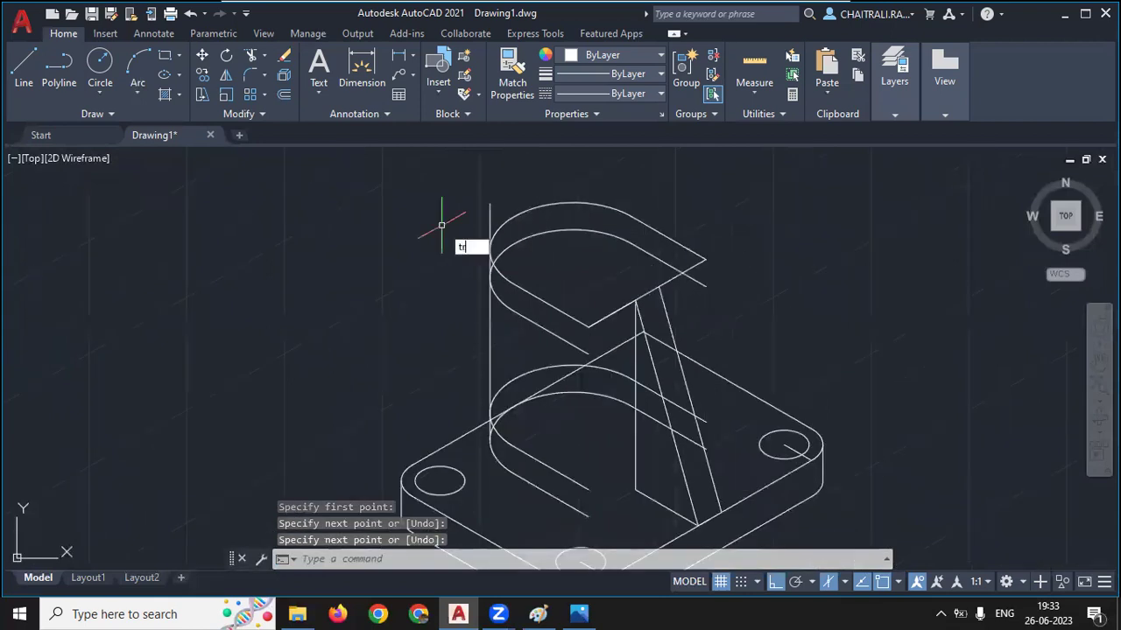
{"action": "key", "text": "Return"}
{"action": "left_click", "coordinate": [488, 212]}
{"action": "left_click", "coordinate": [491, 355]}
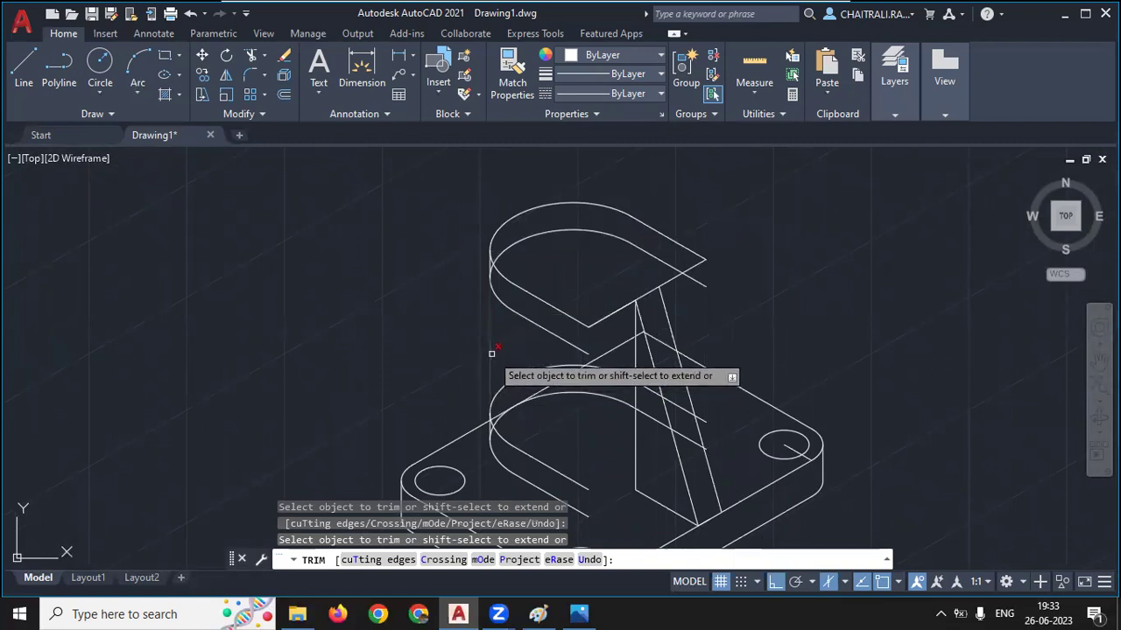
{"action": "mouse_move", "coordinate": [480, 340]}
{"action": "middle_mouse_down"}
{"action": "mouse_move", "coordinate": [425, 342]}
{"action": "mouse_move", "coordinate": [411, 303]}
{"action": "middle_mouse_up"}
{"action": "key", "text": "Escape"}
{"action": "left_click", "coordinate": [577, 612]}
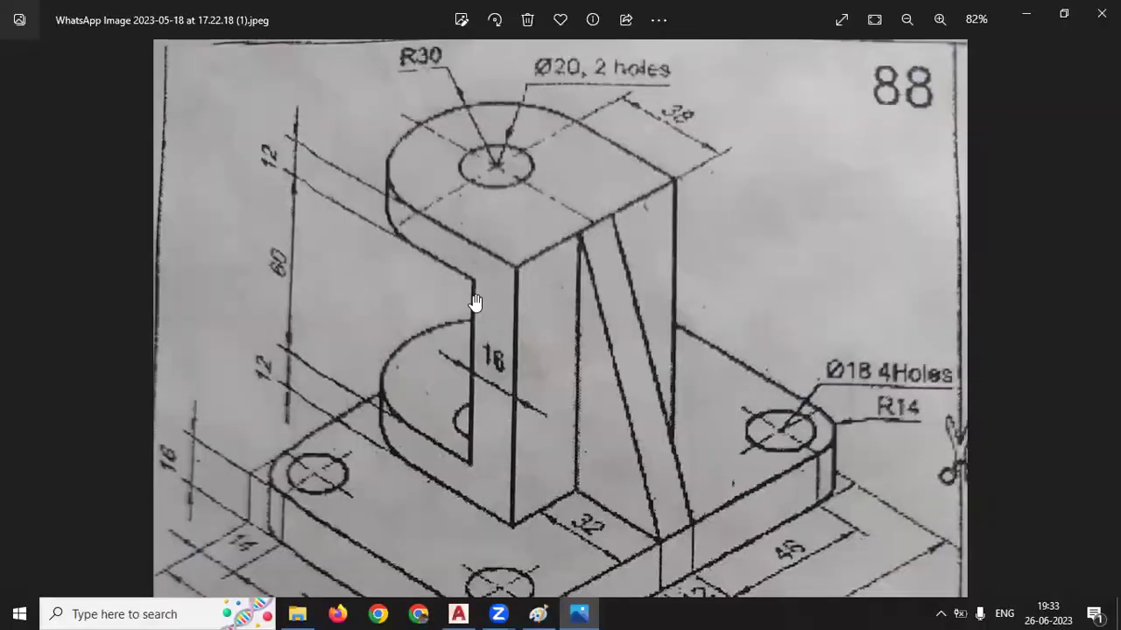
Zoom the reference bracket image to 90%, then minimize Photos to return to AutoCAD
{"action": "scroll", "coordinate": [473, 303], "scroll_direction": "up", "scroll_amount": 1}
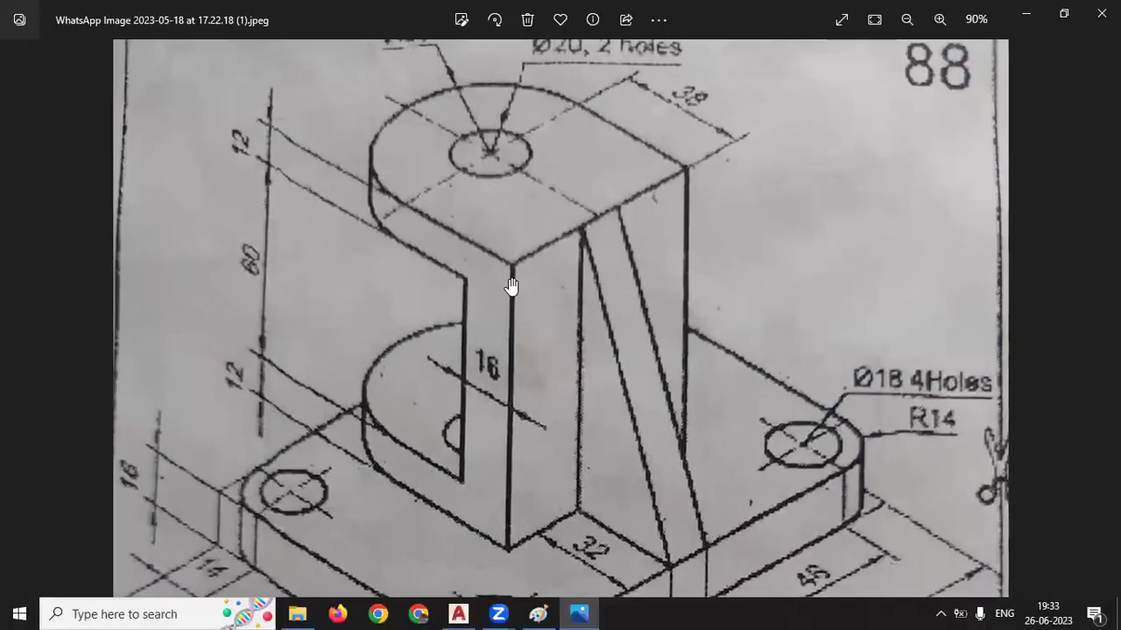
{"action": "left_click", "coordinate": [578, 612]}
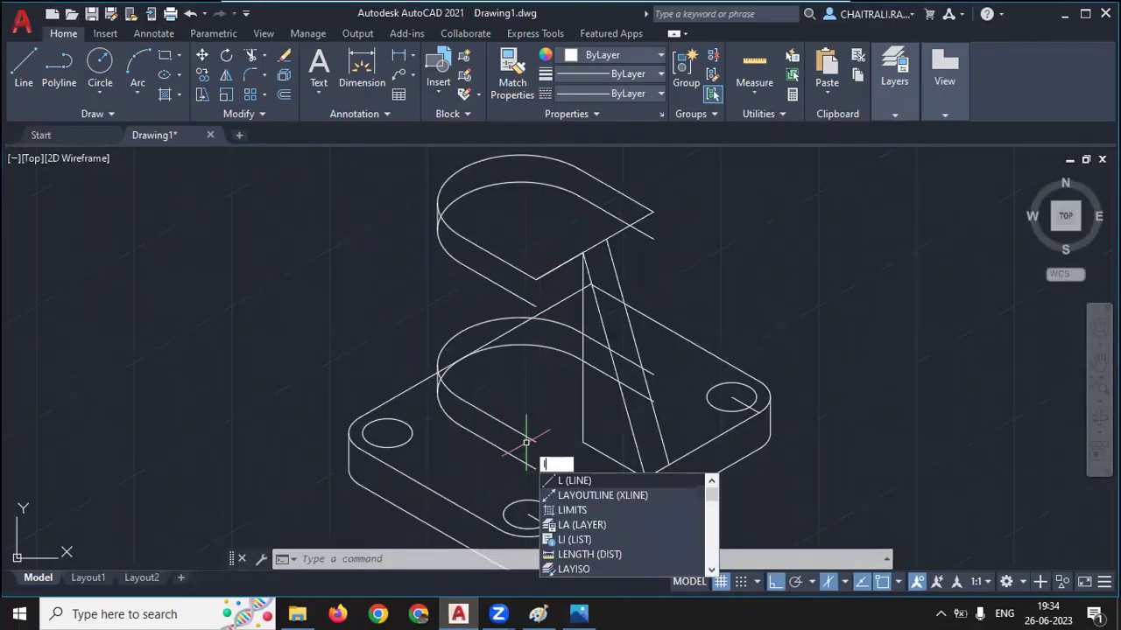
Draw a vertical line from the base up to the top lug and select it
{"action": "key", "text": "Return"}
{"action": "left_click", "coordinate": [536, 468]}
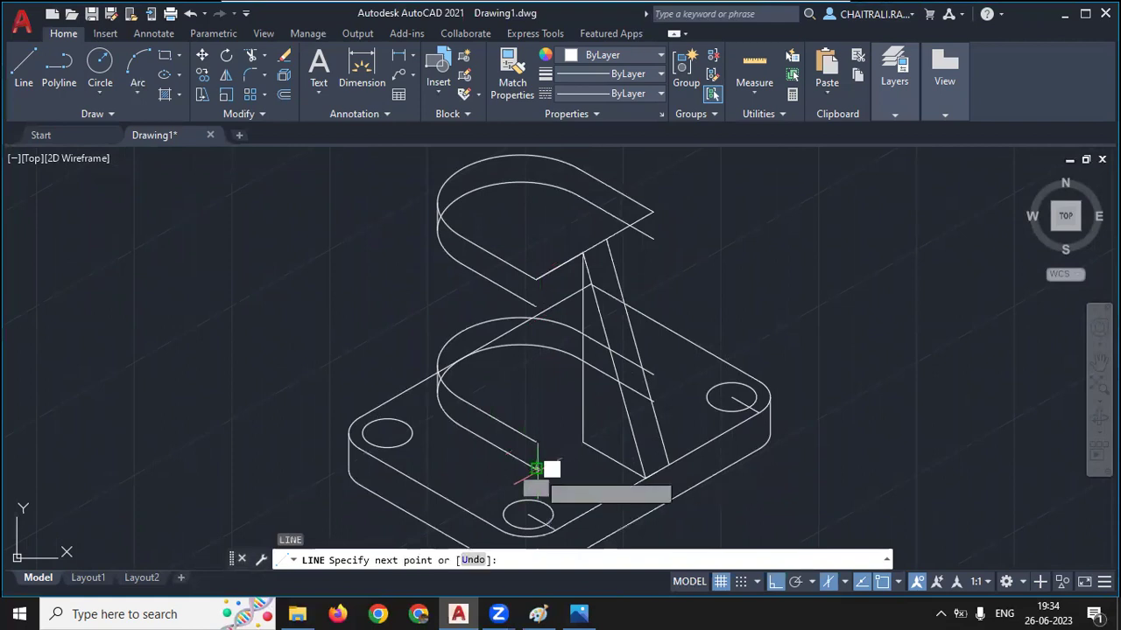
{"action": "left_click", "coordinate": [535, 304]}
{"action": "key", "text": "Escape"}
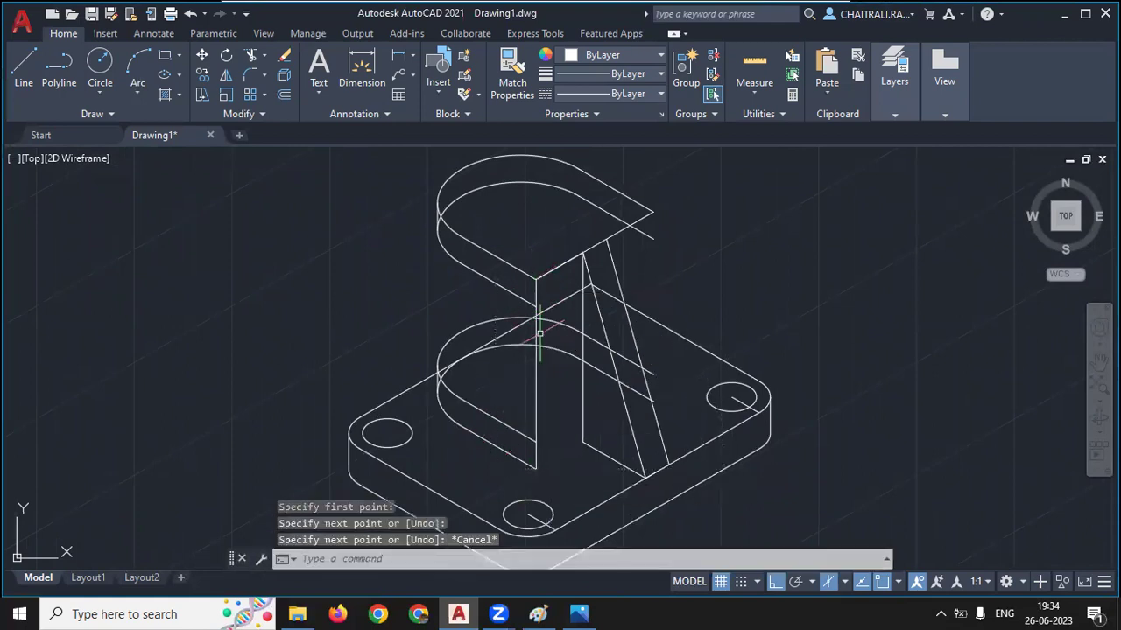
{"action": "left_click", "coordinate": [537, 333]}
{"action": "type", "text": "c"}
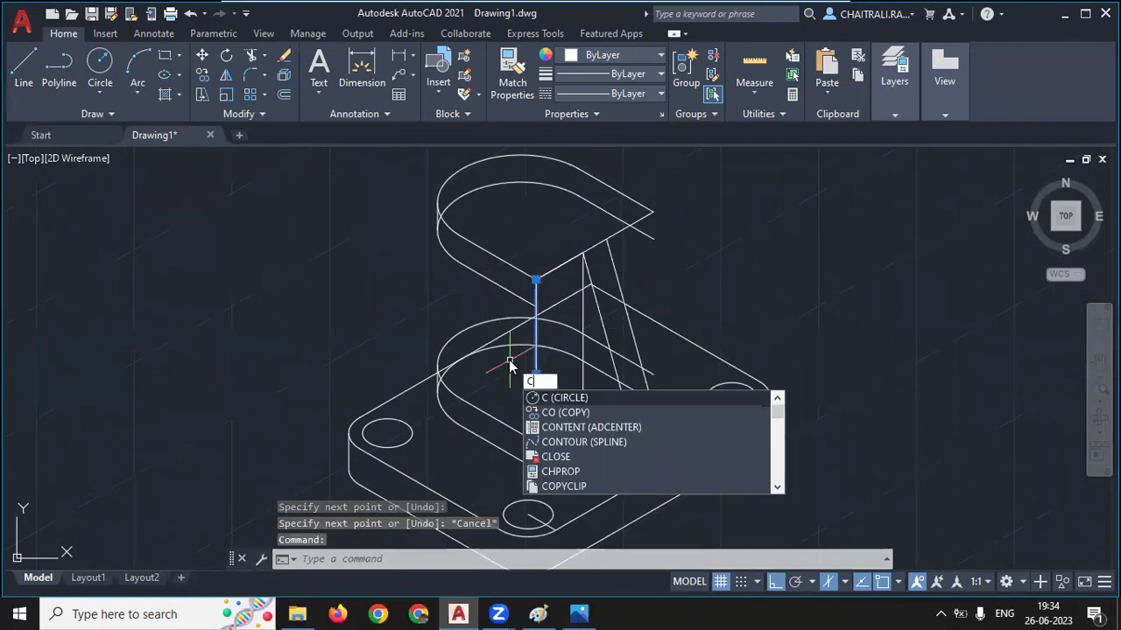
{"action": "left_click", "coordinate": [509, 360]}
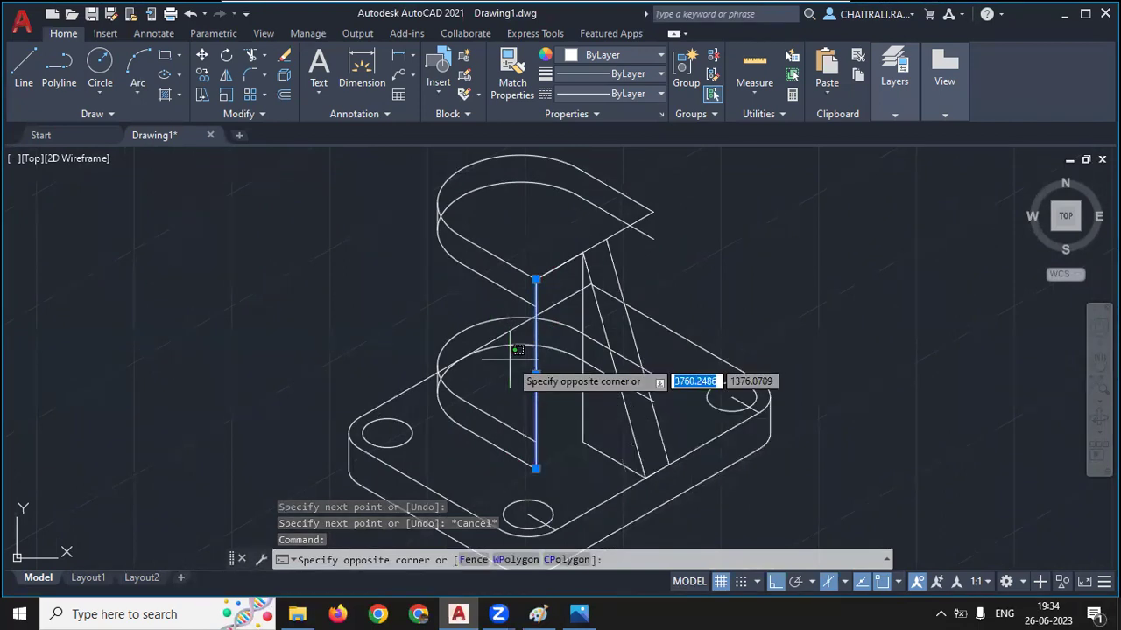
{"action": "key", "text": "Escape"}
{"action": "key", "text": "Escape"}
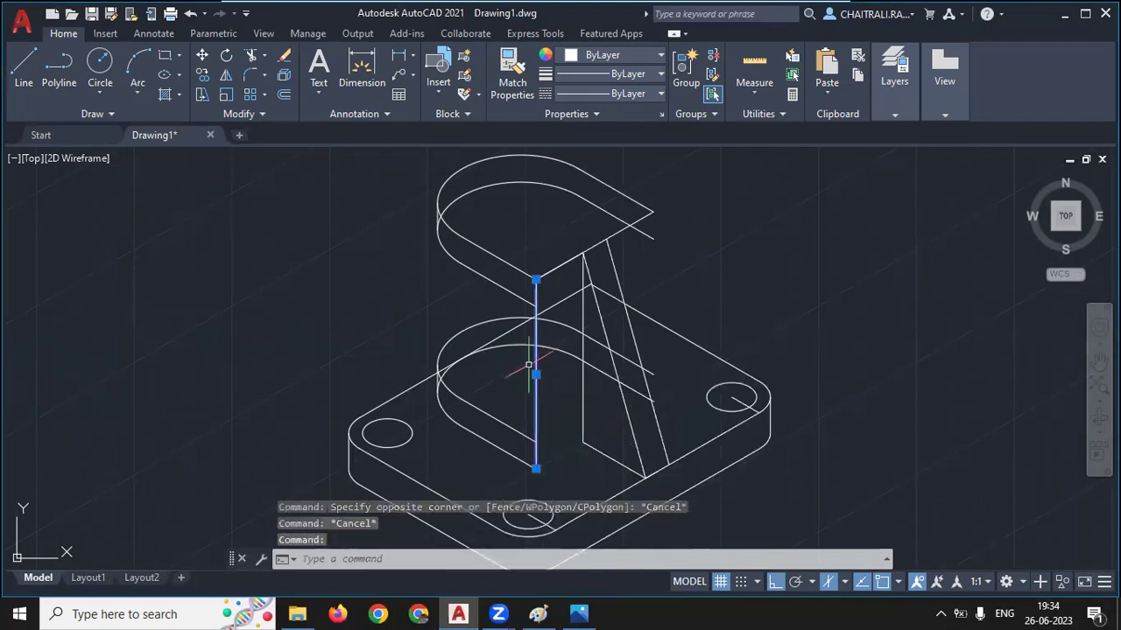
Copy the vertical line 16 units along Isoplane Left
{"action": "type", "text": "co"}
{"action": "key", "text": "Return"}
{"action": "scroll", "coordinate": [525, 332], "scroll_direction": "up", "scroll_amount": 2}
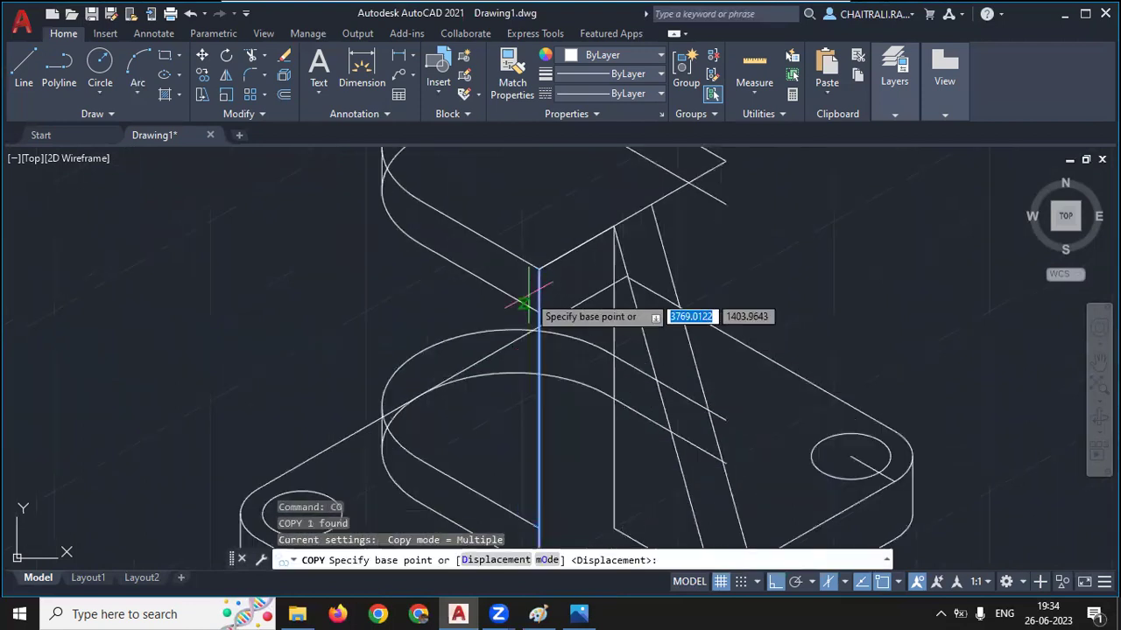
{"action": "left_click", "coordinate": [543, 253]}
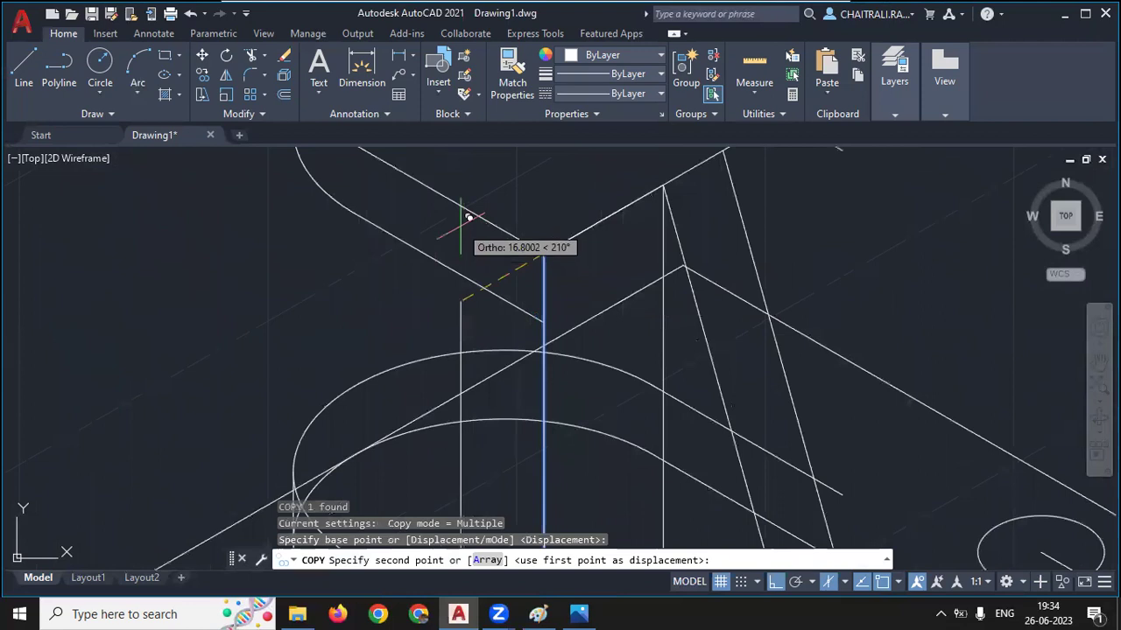
{"action": "key", "text": "F5"}
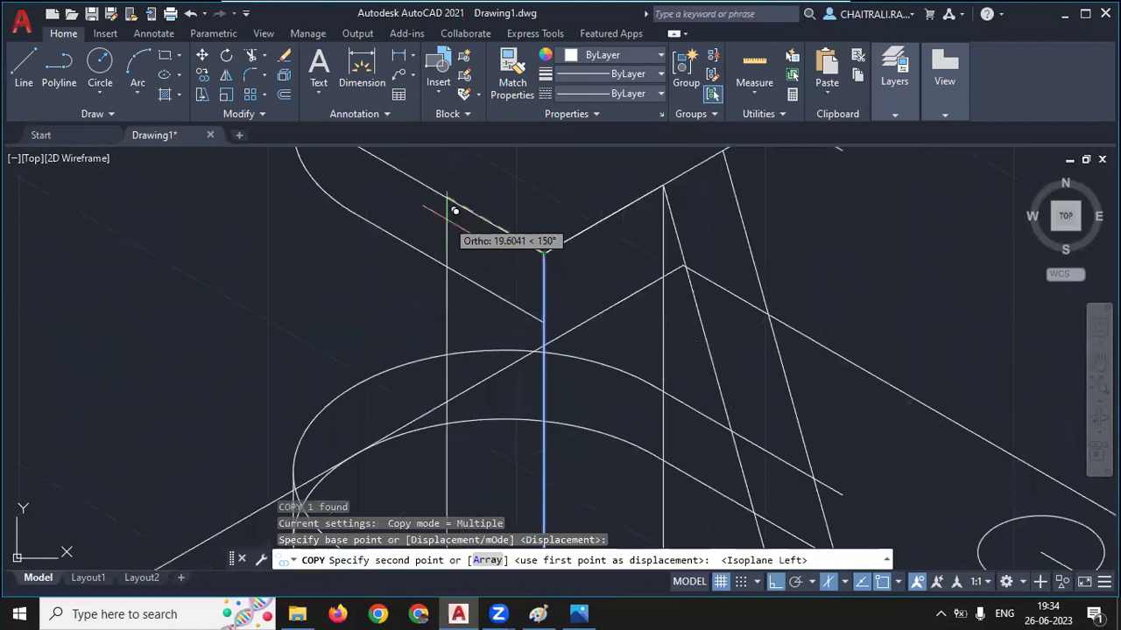
{"action": "type", "text": "16"}
{"action": "key", "text": "Return"}
{"action": "scroll", "coordinate": [451, 213], "scroll_direction": "down", "scroll_amount": 5}
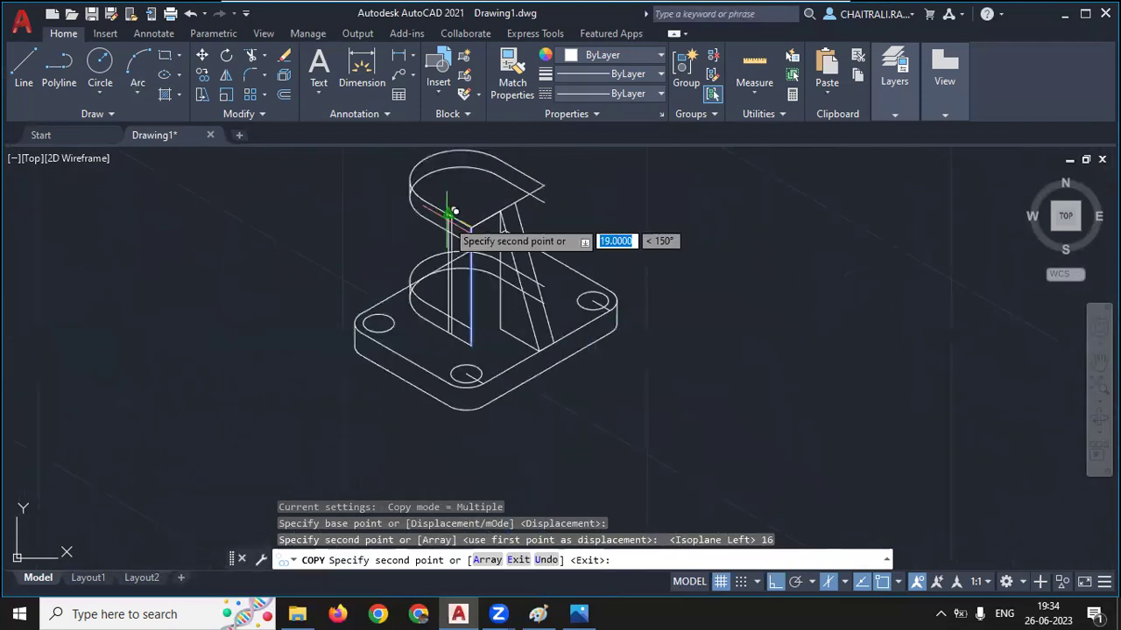
{"action": "key", "text": "Escape"}
{"action": "scroll", "coordinate": [448, 318], "scroll_direction": "up", "scroll_amount": 2}
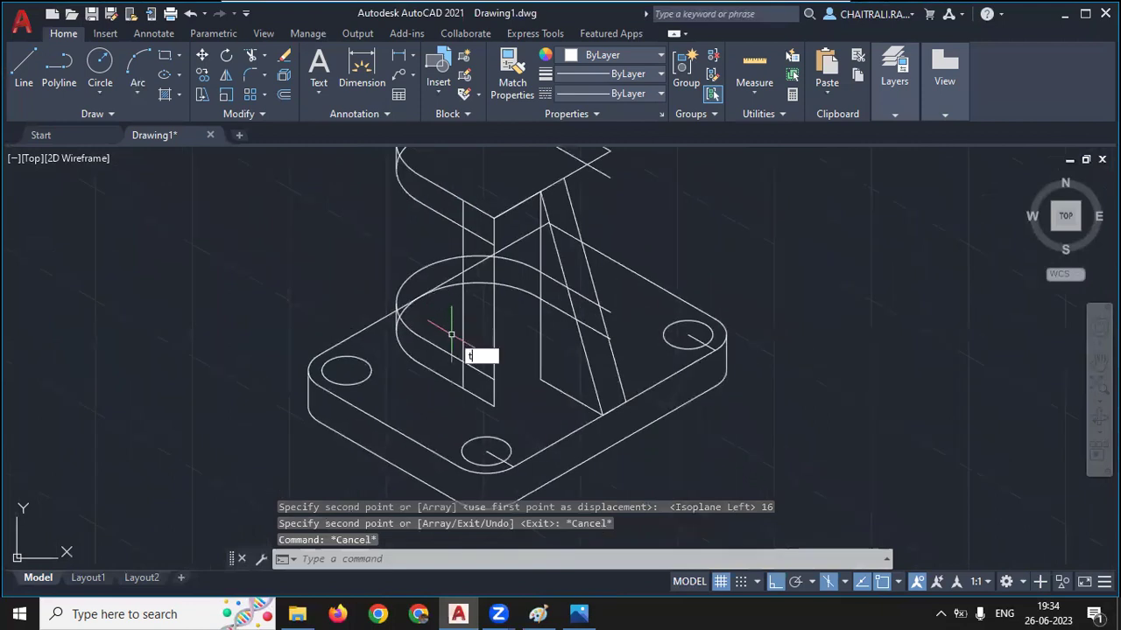
{"action": "type", "text": "tr"}
{"action": "key", "text": "Return"}
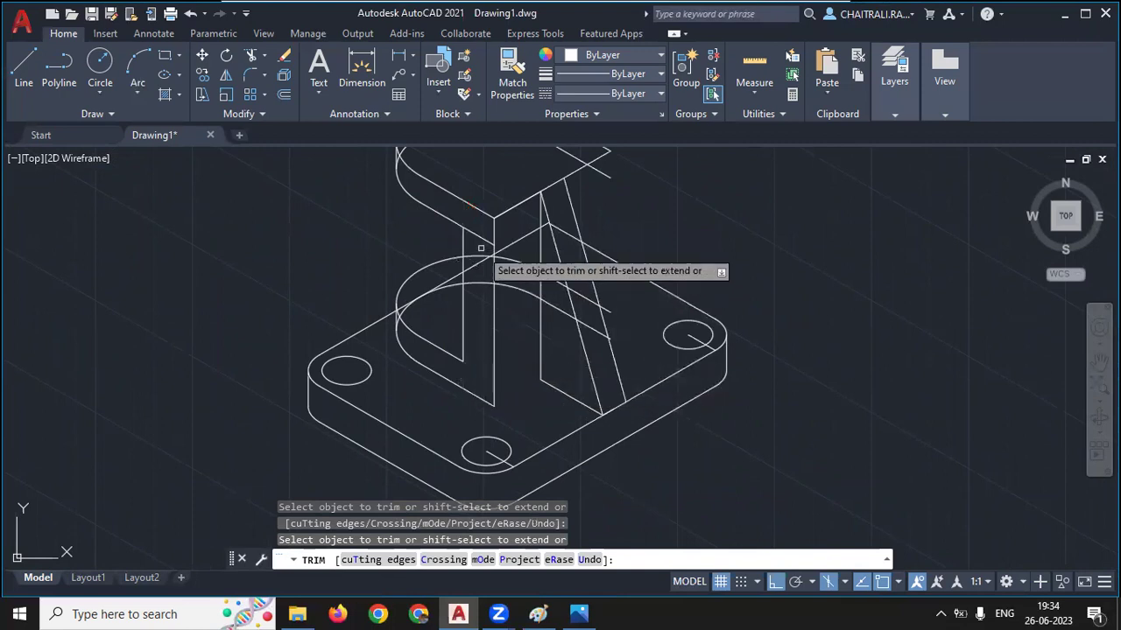
Fence-trim the overshooting line inside the top lug
{"action": "middle_click_drag", "start_coordinate": [481, 237], "coordinate": [436, 322]}
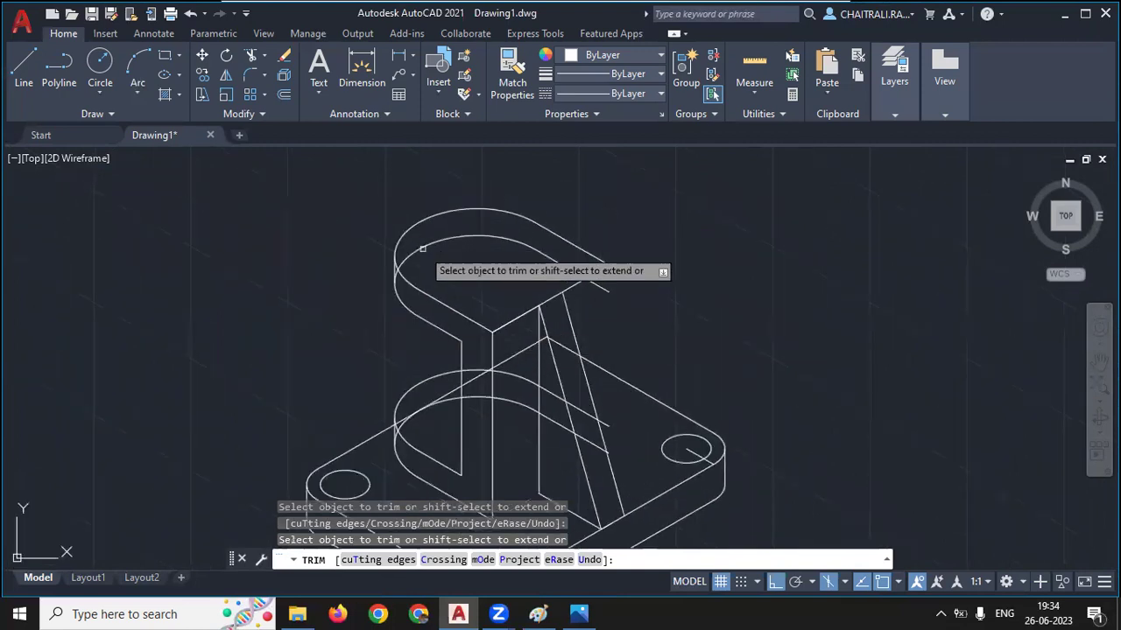
{"action": "scroll", "coordinate": [406, 270], "scroll_direction": "up", "scroll_amount": 2}
{"action": "scroll", "coordinate": [401, 279], "scroll_direction": "up", "scroll_amount": 3}
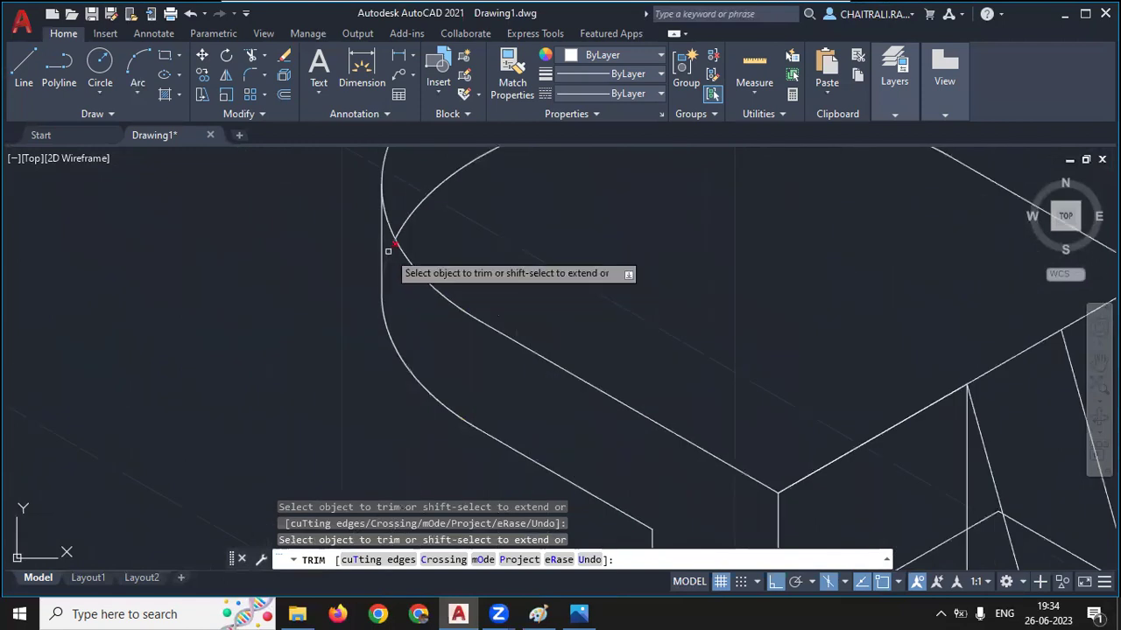
{"action": "scroll", "coordinate": [427, 214], "scroll_direction": "down", "scroll_amount": 5}
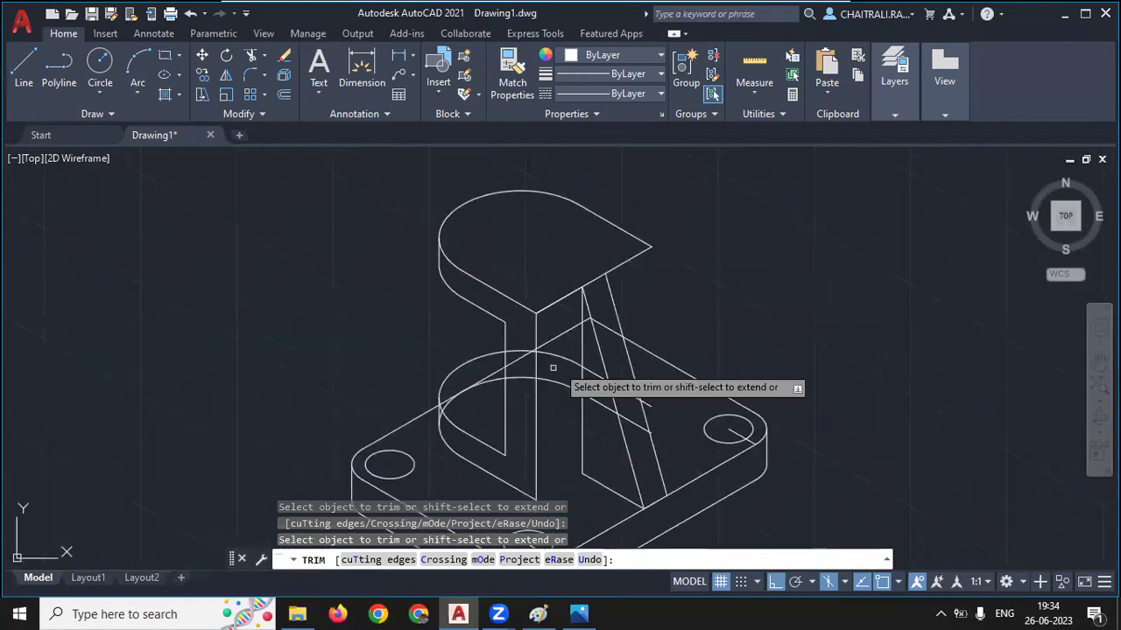
{"action": "scroll", "coordinate": [498, 396], "scroll_direction": "up", "scroll_amount": 2}
{"action": "scroll", "coordinate": [437, 422], "scroll_direction": "up", "scroll_amount": 4}
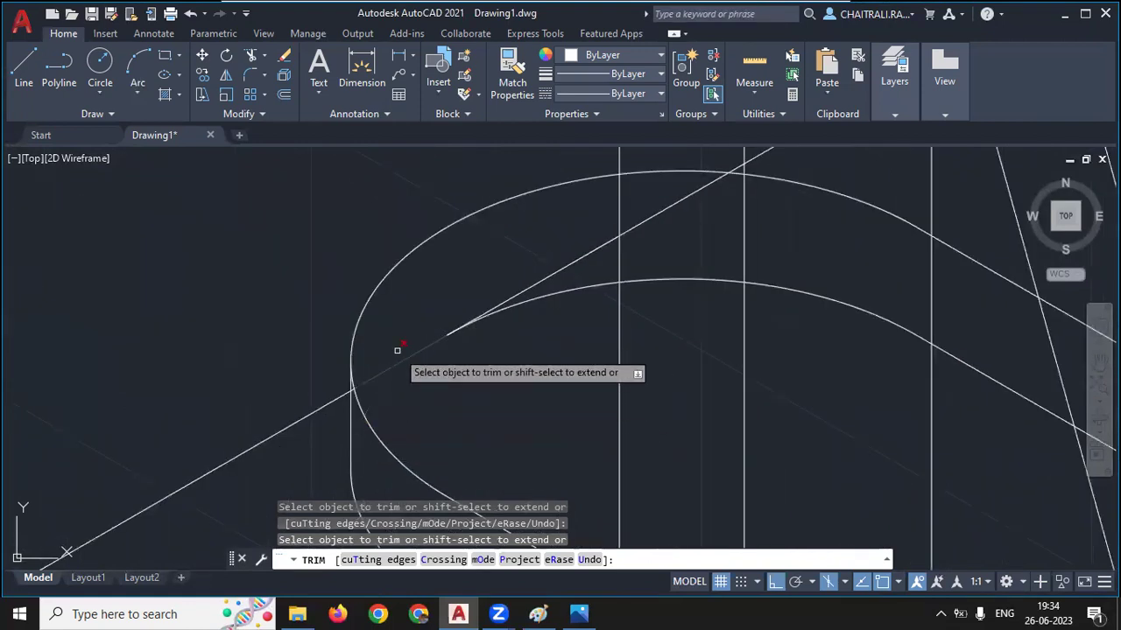
{"action": "left_click_drag", "start_coordinate": [403, 356], "coordinate": [528, 348]}
{"action": "key", "text": "Return"}
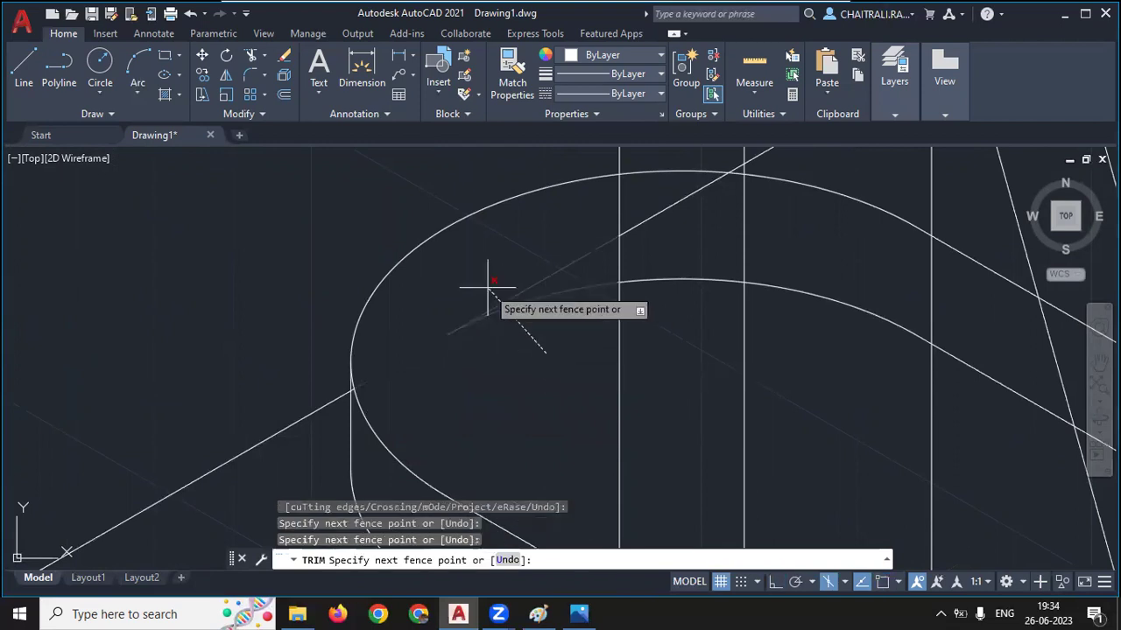
Trim the arc piece between the verticals and the stray lines and stubs around the rib
{"action": "scroll", "coordinate": [549, 295], "scroll_direction": "down", "scroll_amount": 5}
{"action": "mouse_move", "coordinate": [549, 296]}
{"action": "left_mouse_down"}
{"action": "mouse_move", "coordinate": [556, 230]}
{"action": "mouse_move", "coordinate": [628, 315]}
{"action": "mouse_move", "coordinate": [621, 242]}
{"action": "left_mouse_up"}
{"action": "left_click_drag", "start_coordinate": [683, 336], "coordinate": [674, 268]}
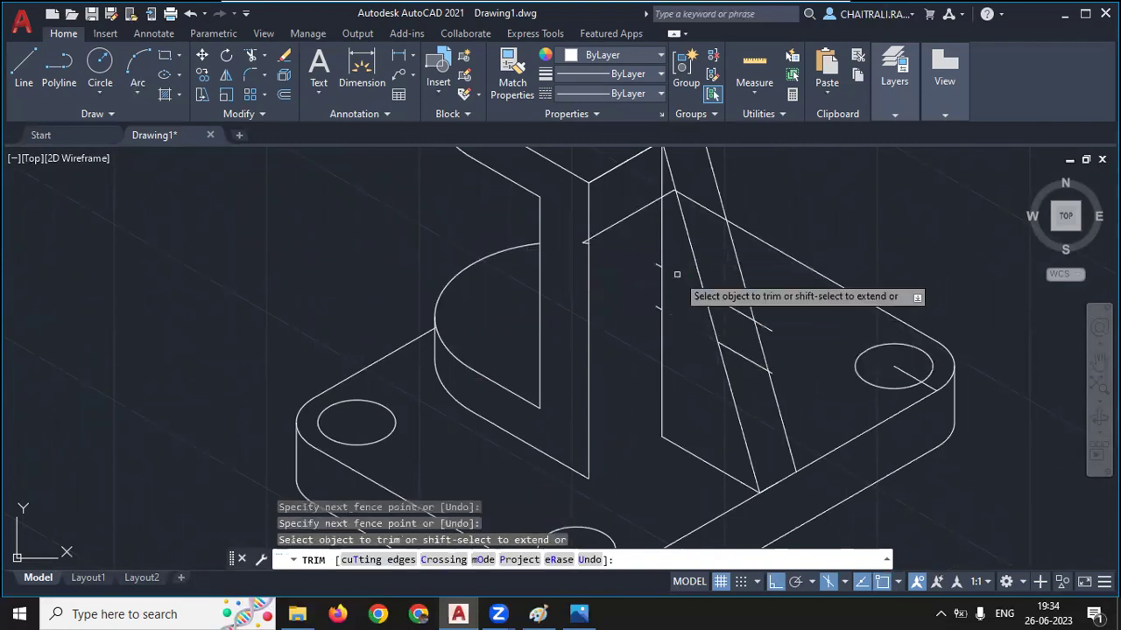
{"action": "left_click_drag", "start_coordinate": [733, 303], "coordinate": [744, 378]}
{"action": "scroll", "coordinate": [616, 365], "scroll_direction": "up", "scroll_amount": 2}
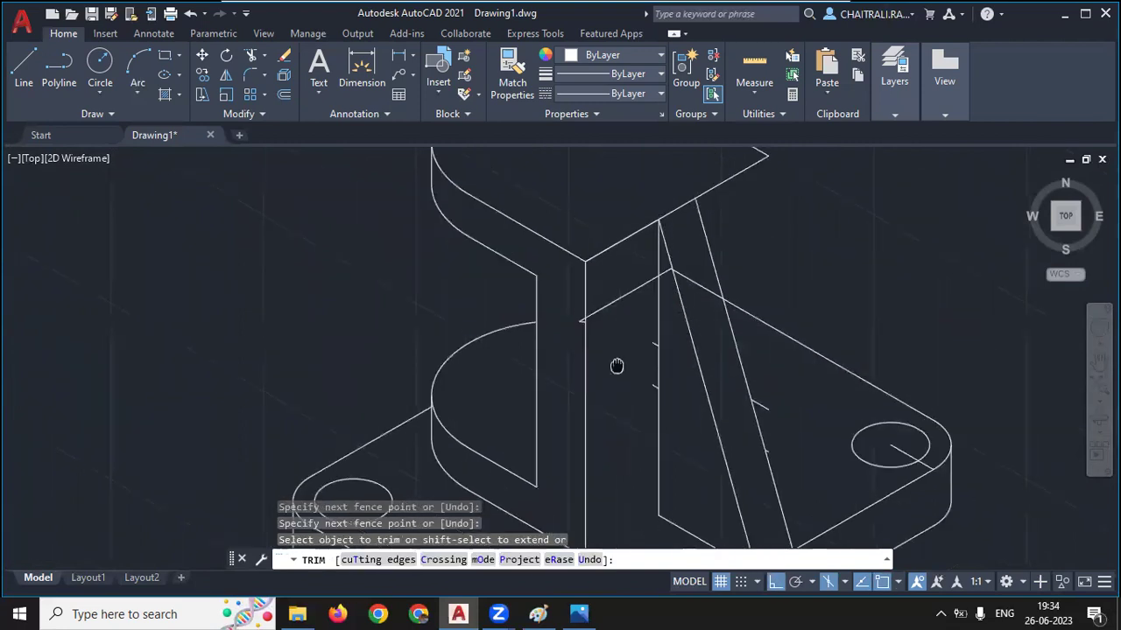
{"action": "scroll", "coordinate": [604, 324], "scroll_direction": "up", "scroll_amount": 2}
{"action": "left_click_drag", "start_coordinate": [608, 315], "coordinate": [602, 270]}
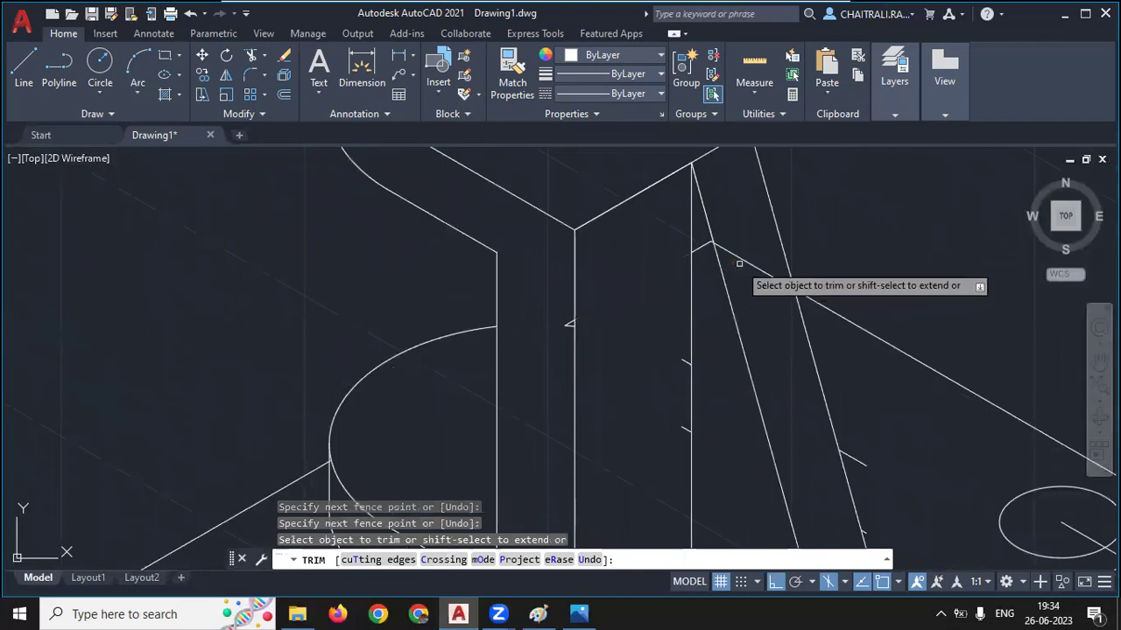
{"action": "left_click", "coordinate": [740, 257]}
Fence-trim the small stubs along the upright's vertical edge
{"action": "scroll", "coordinate": [709, 241], "scroll_direction": "up", "scroll_amount": 2}
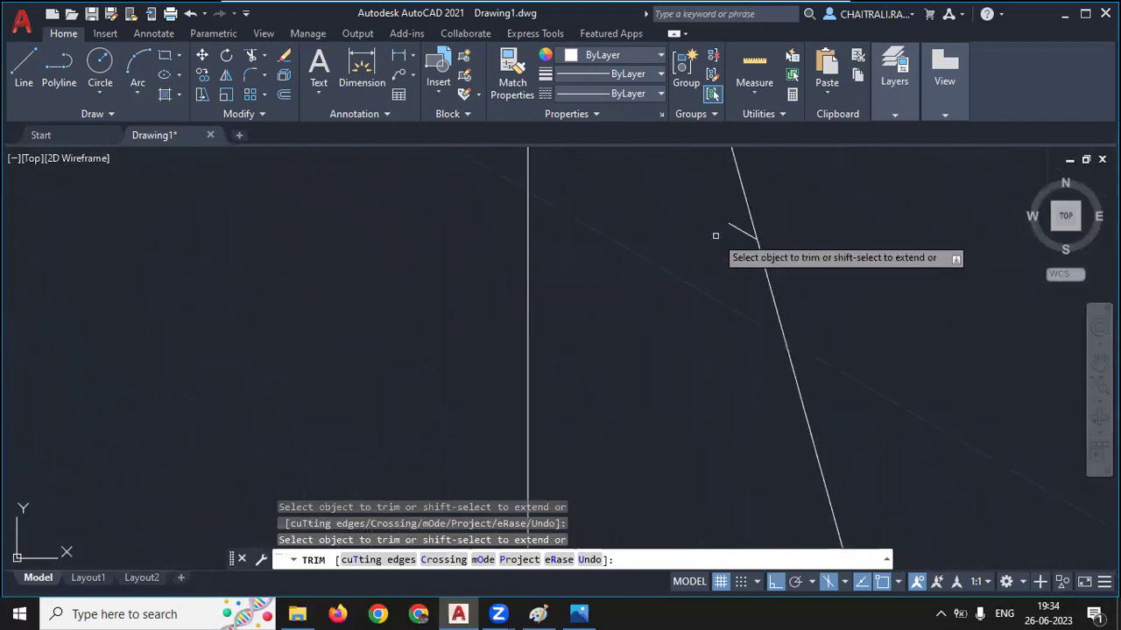
{"action": "scroll", "coordinate": [727, 228], "scroll_direction": "down", "scroll_amount": 1}
{"action": "scroll", "coordinate": [613, 343], "scroll_direction": "down", "scroll_amount": 2}
{"action": "scroll", "coordinate": [566, 380], "scroll_direction": "up", "scroll_amount": 2}
{"action": "scroll", "coordinate": [600, 333], "scroll_direction": "up", "scroll_amount": 1}
{"action": "left_click_drag", "start_coordinate": [600, 315], "coordinate": [598, 282]}
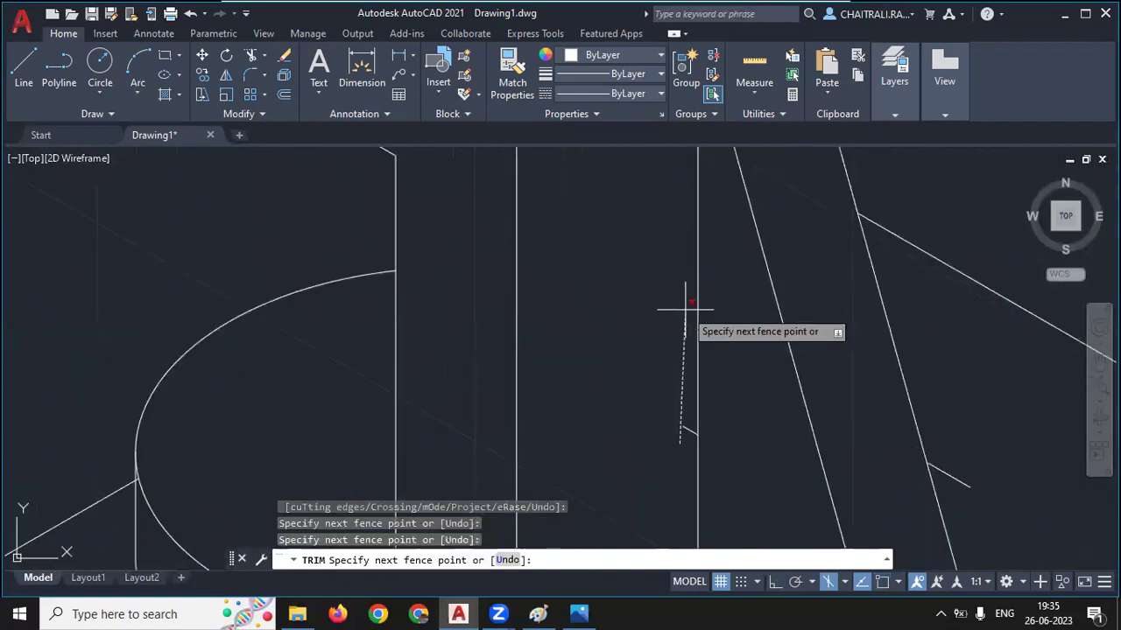
{"action": "key", "text": "Return"}
Trim the rib's remaining stray lines and recentre the whole bracket
{"action": "scroll", "coordinate": [518, 268], "scroll_direction": "down", "scroll_amount": 3}
{"action": "scroll", "coordinate": [655, 322], "scroll_direction": "up", "scroll_amount": 2}
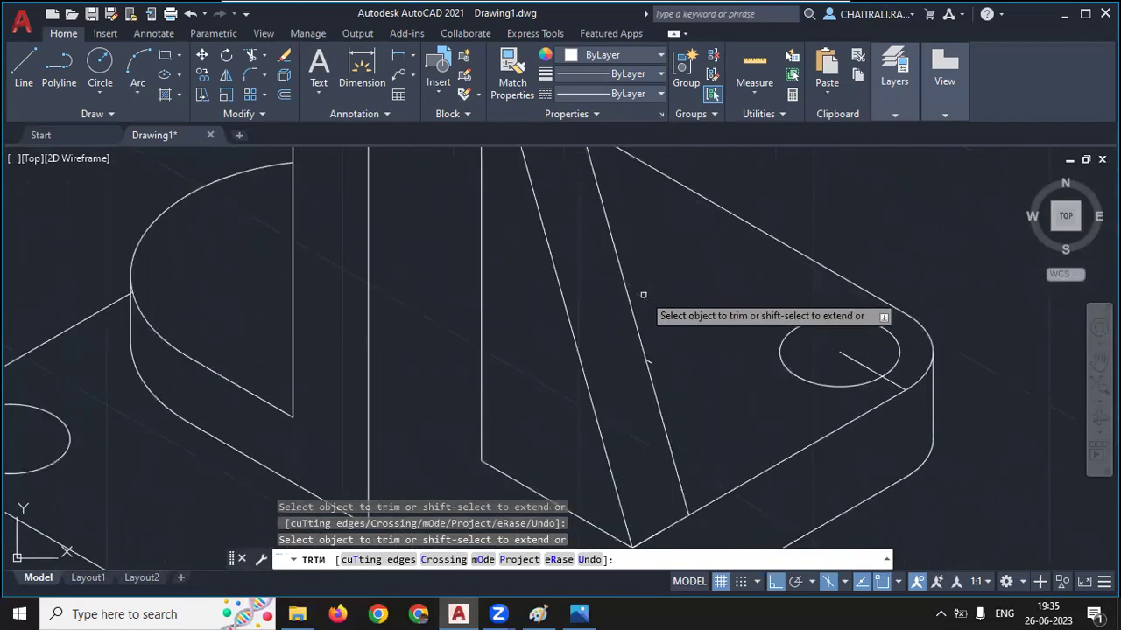
{"action": "left_click", "coordinate": [652, 360]}
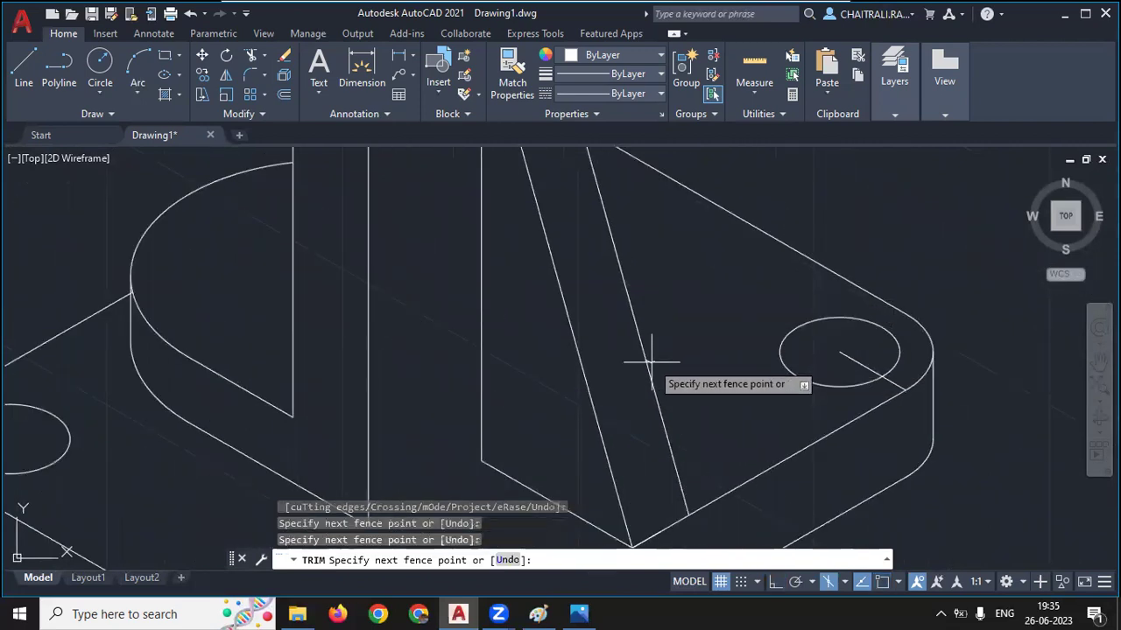
{"action": "key", "text": "Return"}
{"action": "scroll", "coordinate": [650, 362], "scroll_direction": "down", "scroll_amount": 3}
{"action": "key", "text": "Escape"}
{"action": "middle_click_drag", "start_coordinate": [531, 321], "coordinate": [474, 256]}
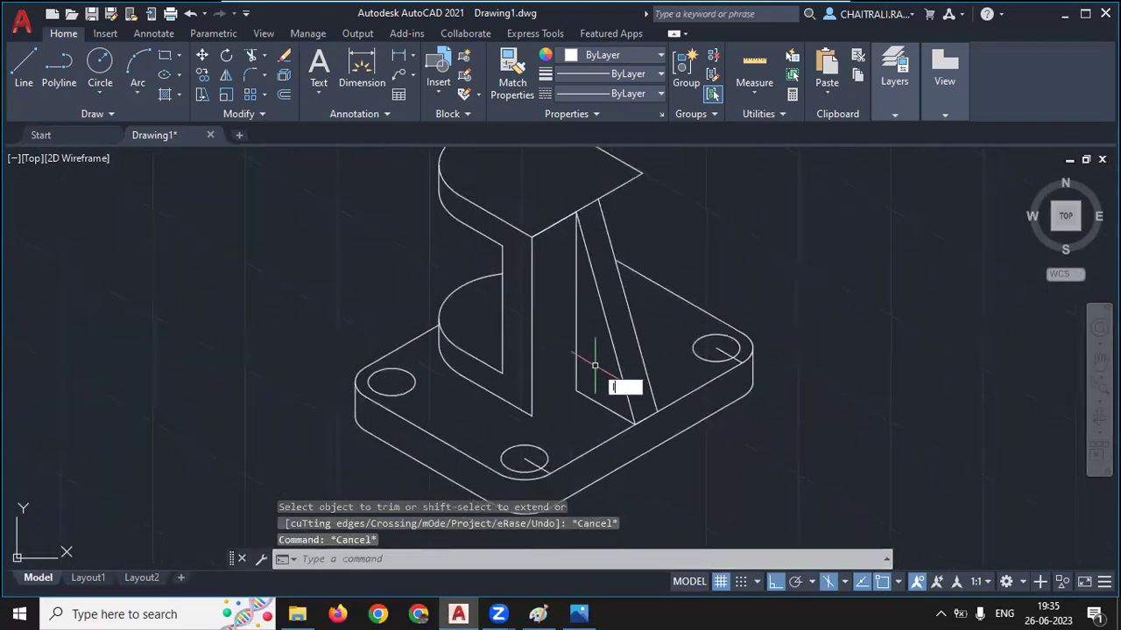
{"action": "type", "text": "l"}
{"action": "key", "text": "Return"}
{"action": "scroll", "coordinate": [595, 366], "scroll_direction": "up", "scroll_amount": 2}
Draw a 60-unit line on Isoplane Top from the rib corner, then a riser to the top block
{"action": "left_click", "coordinate": [517, 417]}
{"action": "key", "text": "F5"}
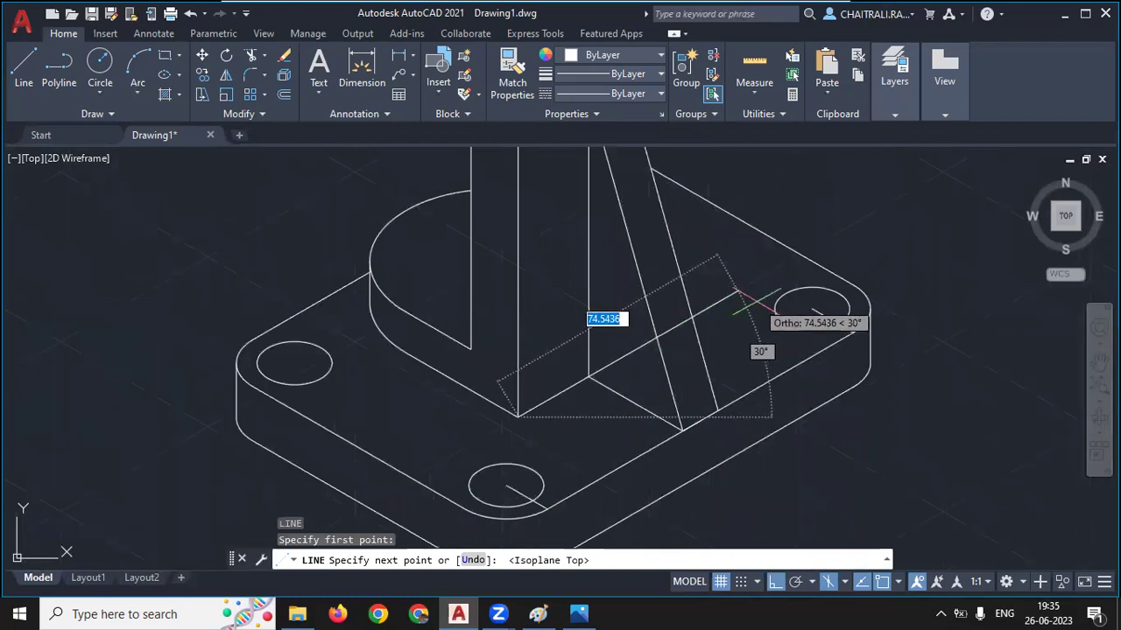
{"action": "type", "text": "60"}
{"action": "key", "text": "Return"}
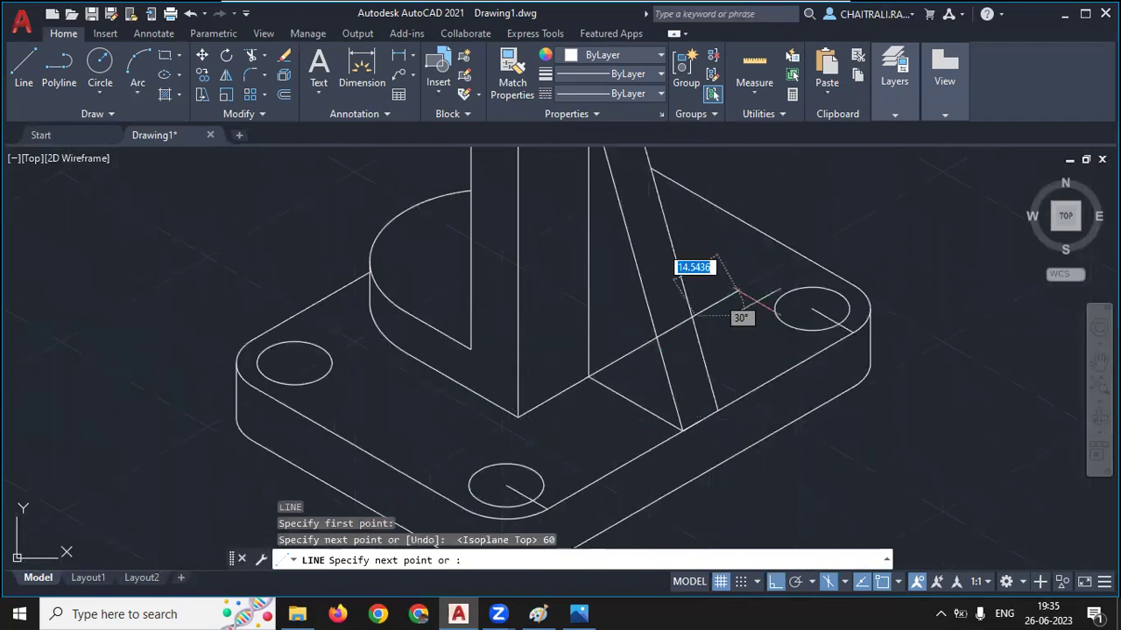
{"action": "scroll", "coordinate": [709, 271], "scroll_direction": "down", "scroll_amount": 1}
{"action": "scroll", "coordinate": [700, 228], "scroll_direction": "down", "scroll_amount": 1}
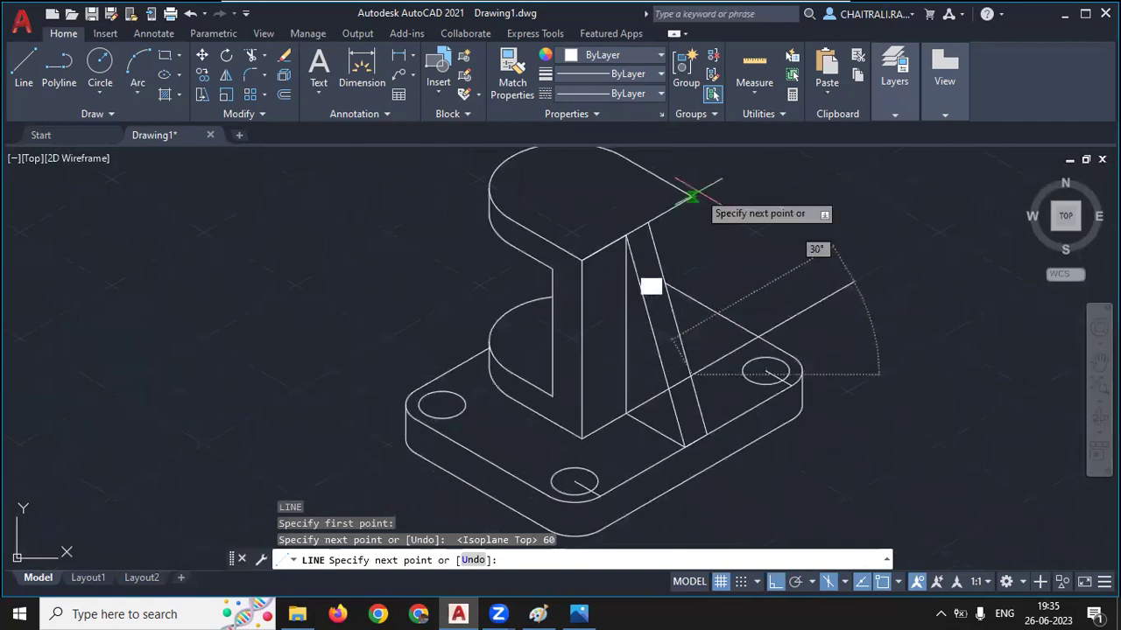
{"action": "key", "text": "F5"}
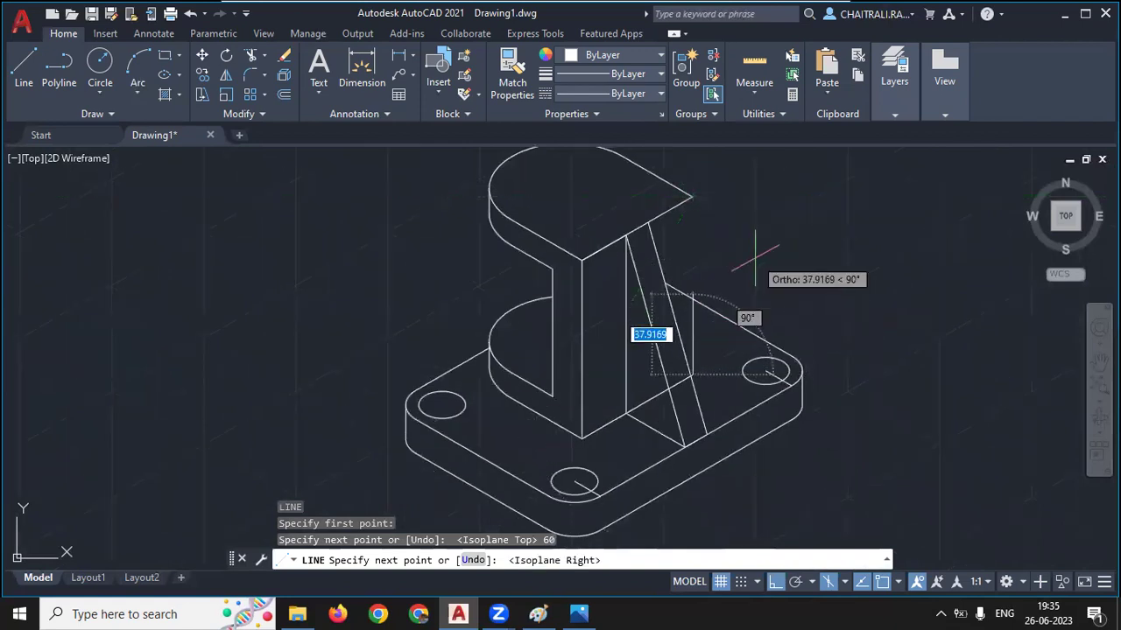
{"action": "left_click", "coordinate": [692, 198]}
{"action": "key", "text": "Escape"}
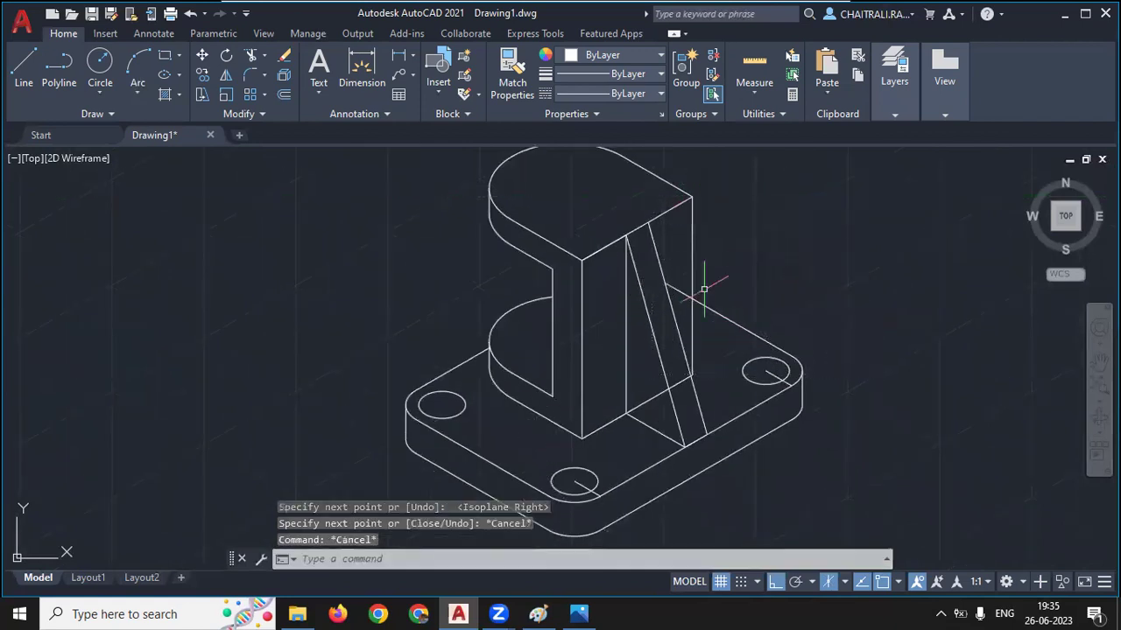
{"action": "type", "text": "tr"}
Trim the stray segment near the rib and erase the short line in the right hole
{"action": "key", "text": "Return"}
{"action": "left_click", "coordinate": [696, 401]}
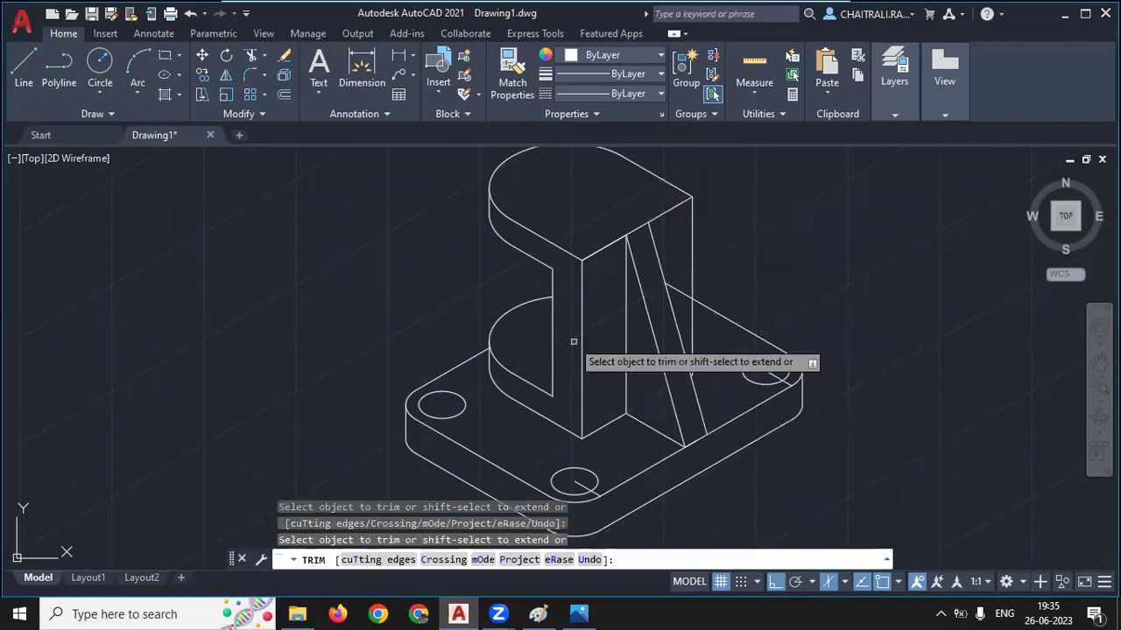
{"action": "scroll", "coordinate": [573, 343], "scroll_direction": "down", "scroll_amount": 3}
{"action": "key", "text": "Escape"}
{"action": "middle_click_drag", "start_coordinate": [668, 416], "coordinate": [658, 396]}
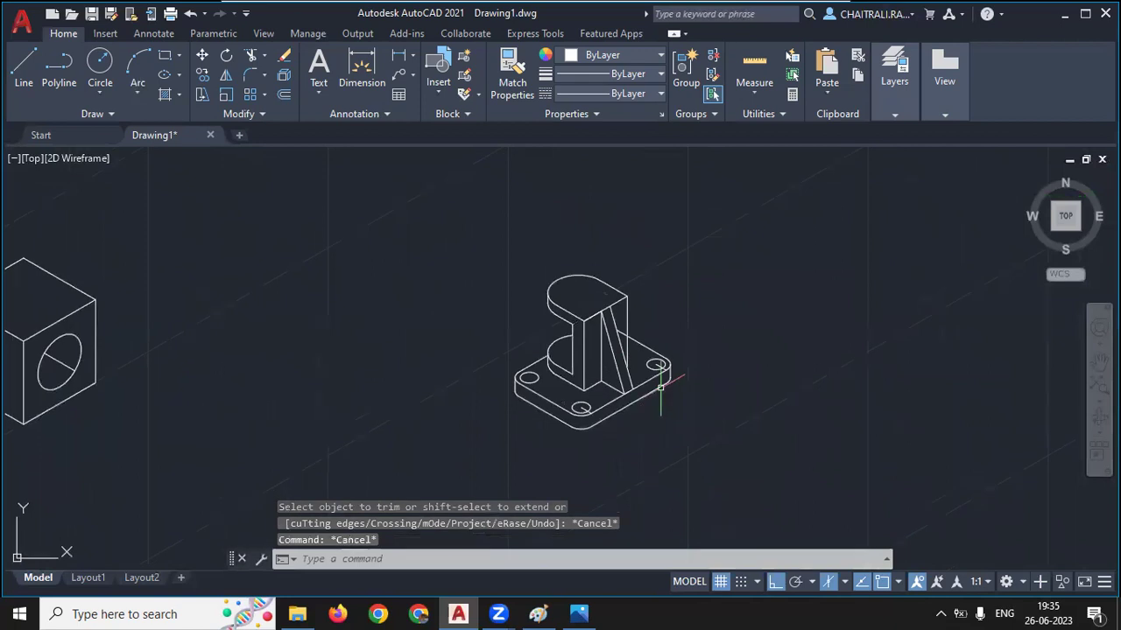
{"action": "scroll", "coordinate": [660, 385], "scroll_direction": "up", "scroll_amount": 4}
{"action": "scroll", "coordinate": [656, 394], "scroll_direction": "up", "scroll_amount": 4}
{"action": "left_click", "coordinate": [654, 403]}
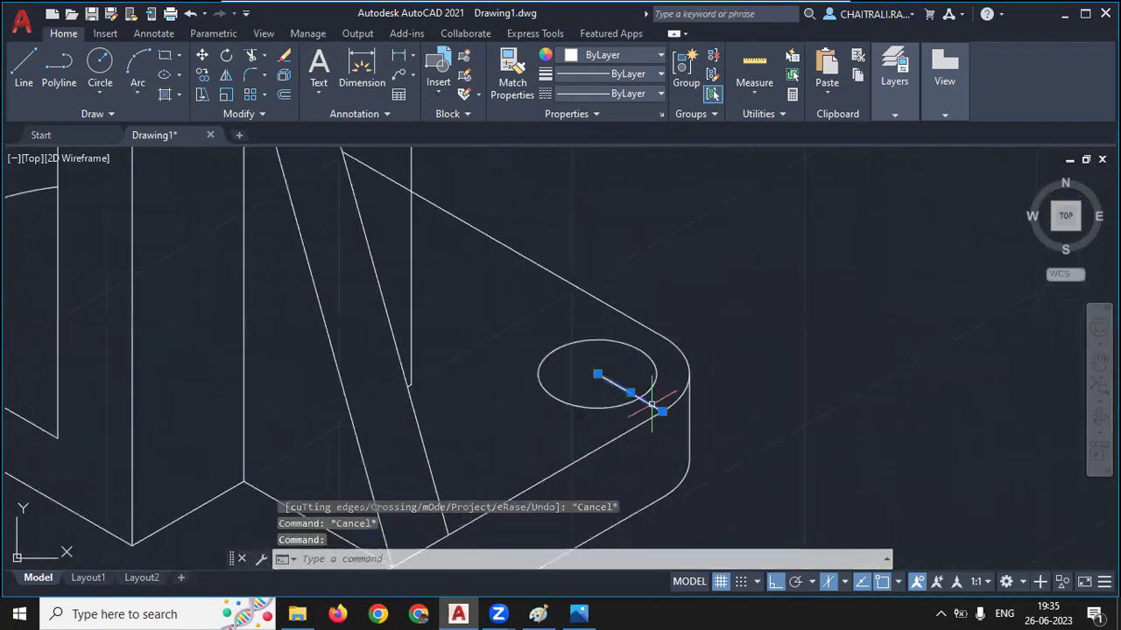
{"action": "key", "text": "Delete"}
Recentre the bracket and bring up the reference sketch
{"action": "scroll", "coordinate": [506, 338], "scroll_direction": "down", "scroll_amount": 5}
{"action": "scroll", "coordinate": [445, 355], "scroll_direction": "up", "scroll_amount": 2}
{"action": "middle_click_drag", "start_coordinate": [428, 320], "coordinate": [446, 355]}
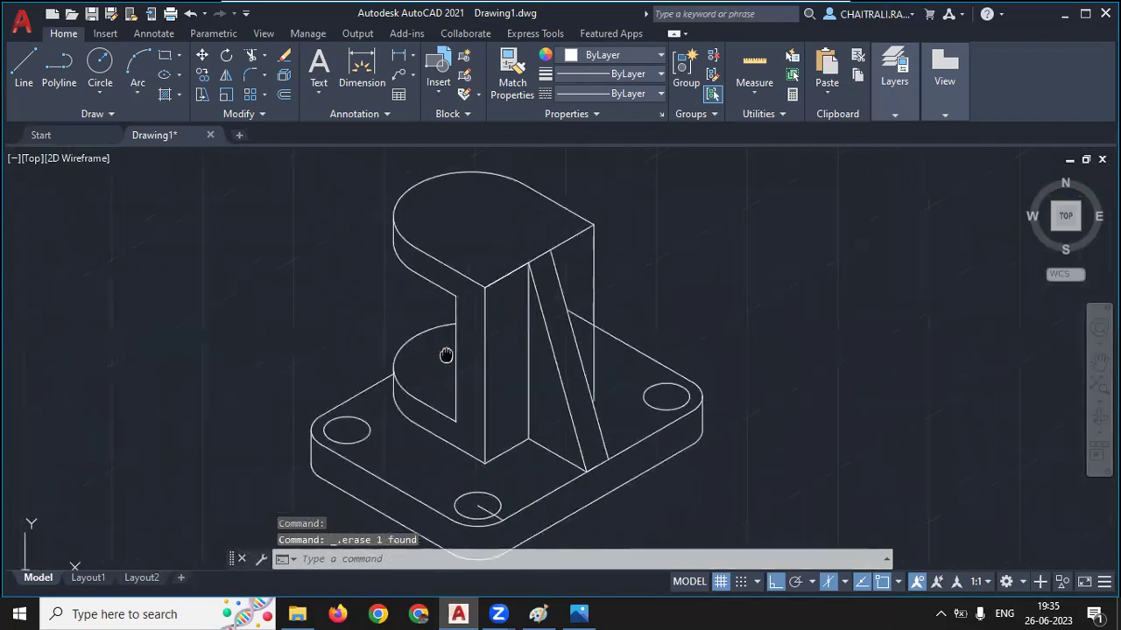
{"action": "left_click", "coordinate": [578, 614]}
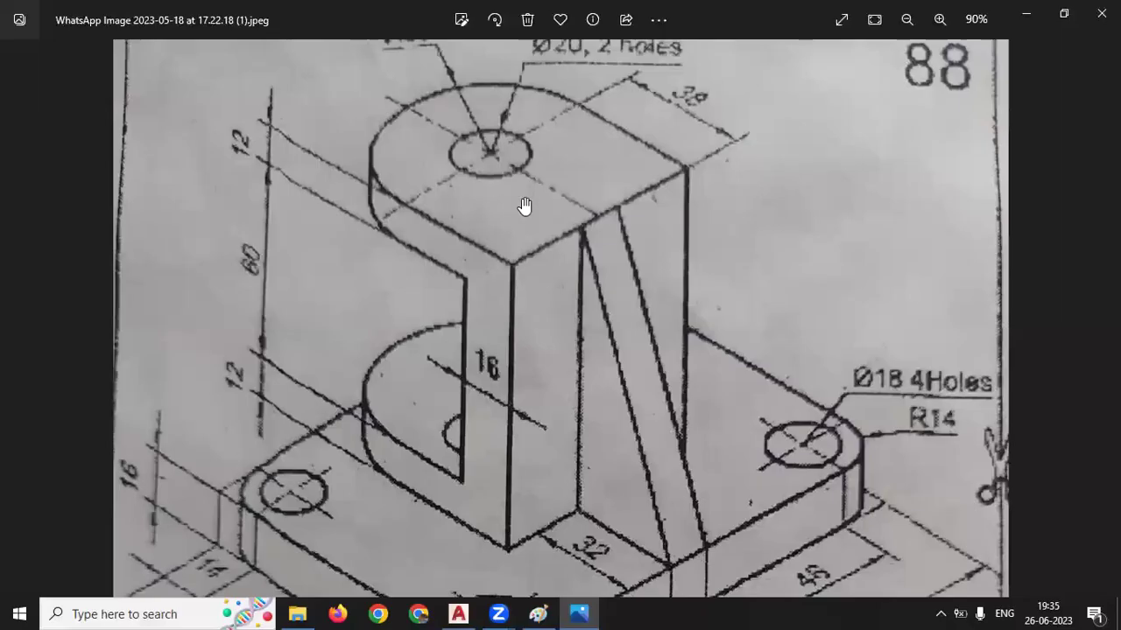
Check the top lug's R30 and Ø20 hole callouts on the reference image, then return to AutoCAD
{"action": "left_click_drag", "start_coordinate": [481, 135], "coordinate": [492, 200]}
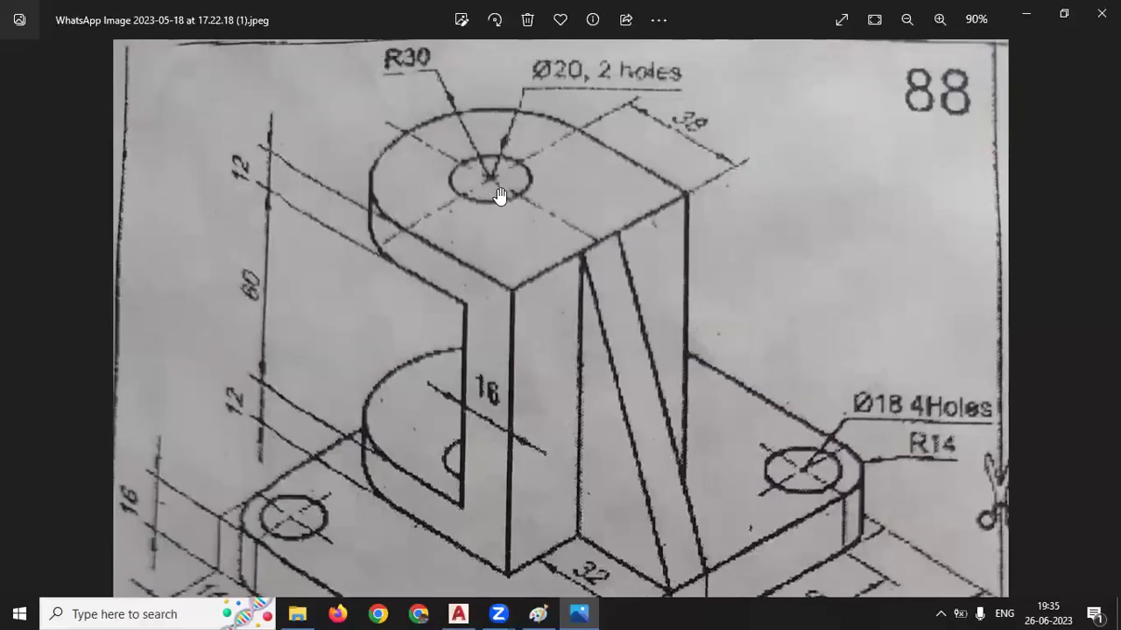
{"action": "scroll", "coordinate": [489, 167], "scroll_direction": "down", "scroll_amount": 1}
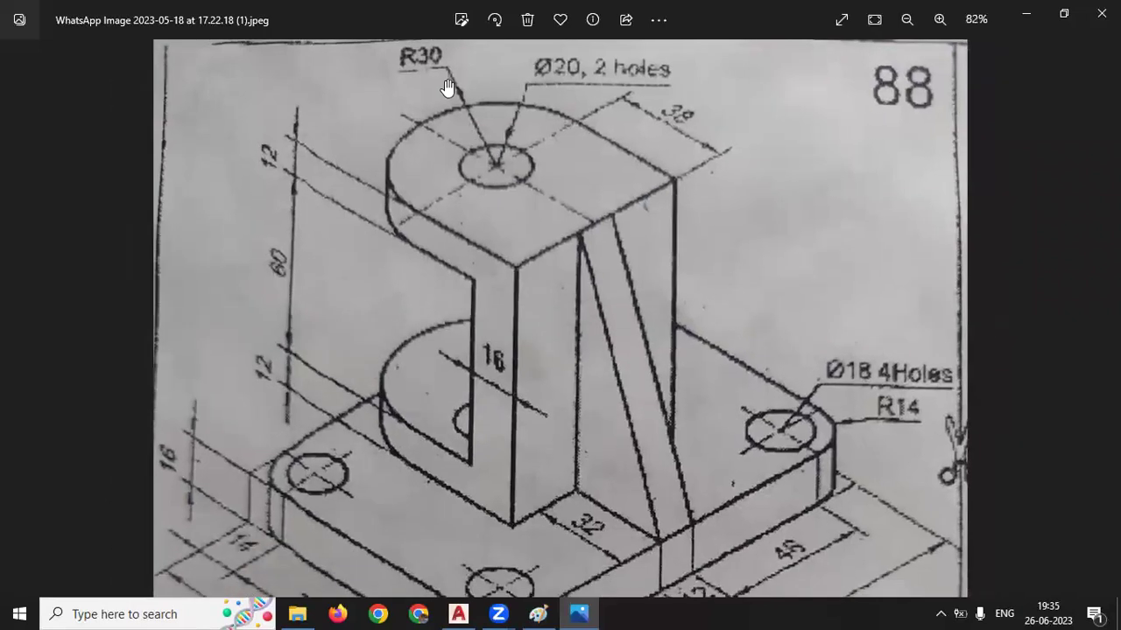
{"action": "scroll", "coordinate": [556, 57], "scroll_direction": "up", "scroll_amount": 2}
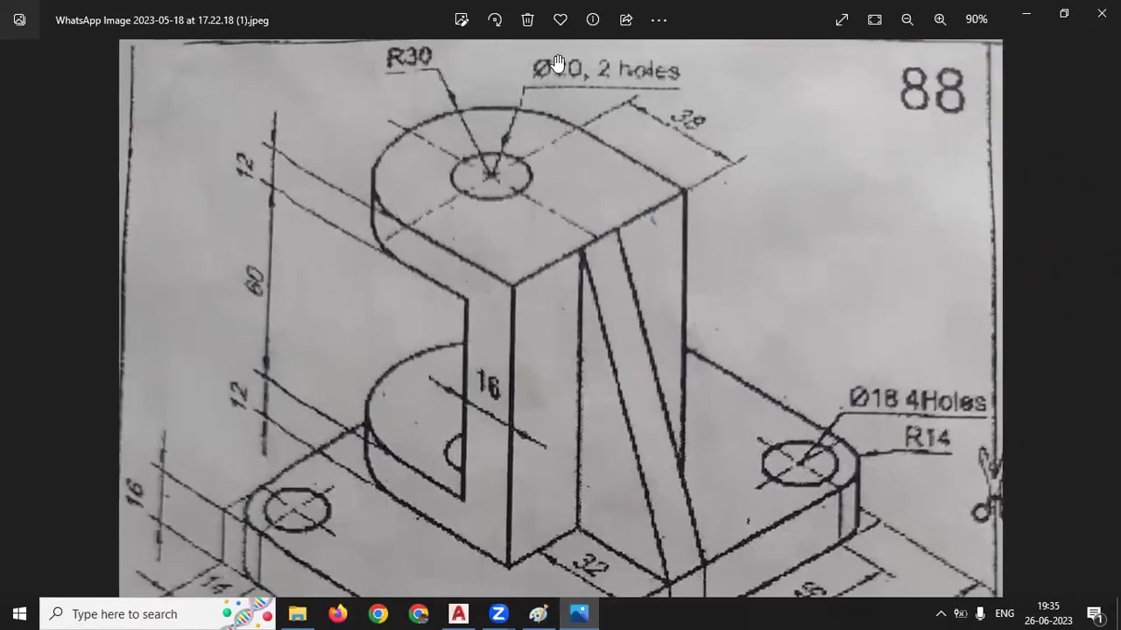
{"action": "left_click", "coordinate": [579, 612]}
Draw a radius 10 isocircle hole centred on the top lug
{"action": "scroll", "coordinate": [456, 272], "scroll_direction": "up", "scroll_amount": 2}
{"action": "type", "text": "el"}
{"action": "key", "text": "Return"}
{"action": "type", "text": "i"}
{"action": "key", "text": "Return"}
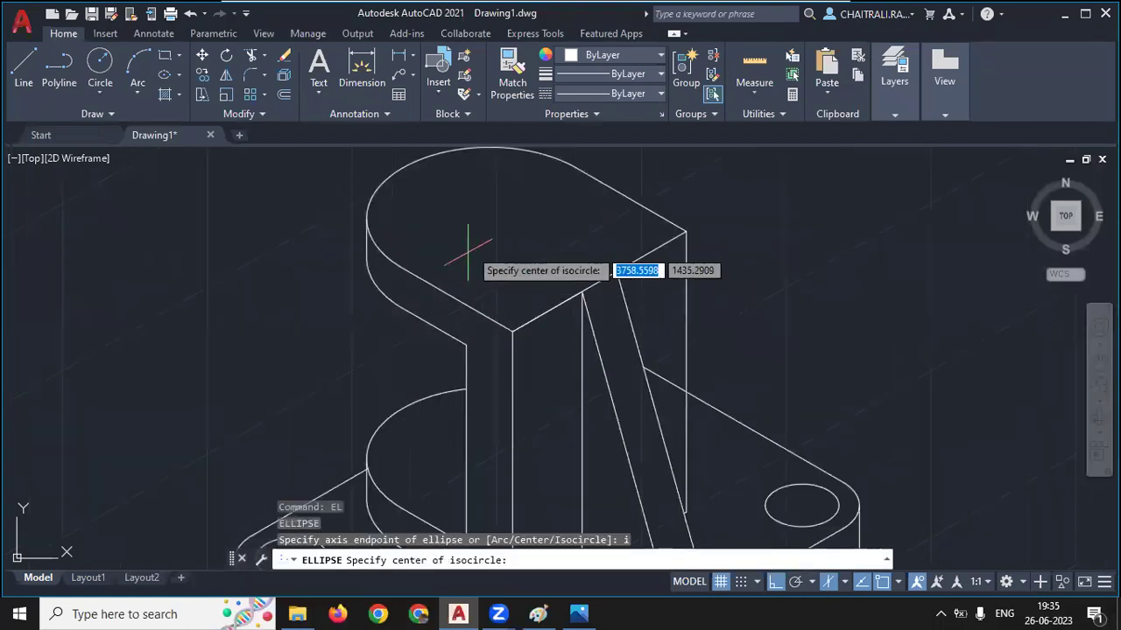
{"action": "middle_click_drag", "start_coordinate": [400, 210], "coordinate": [440, 207]}
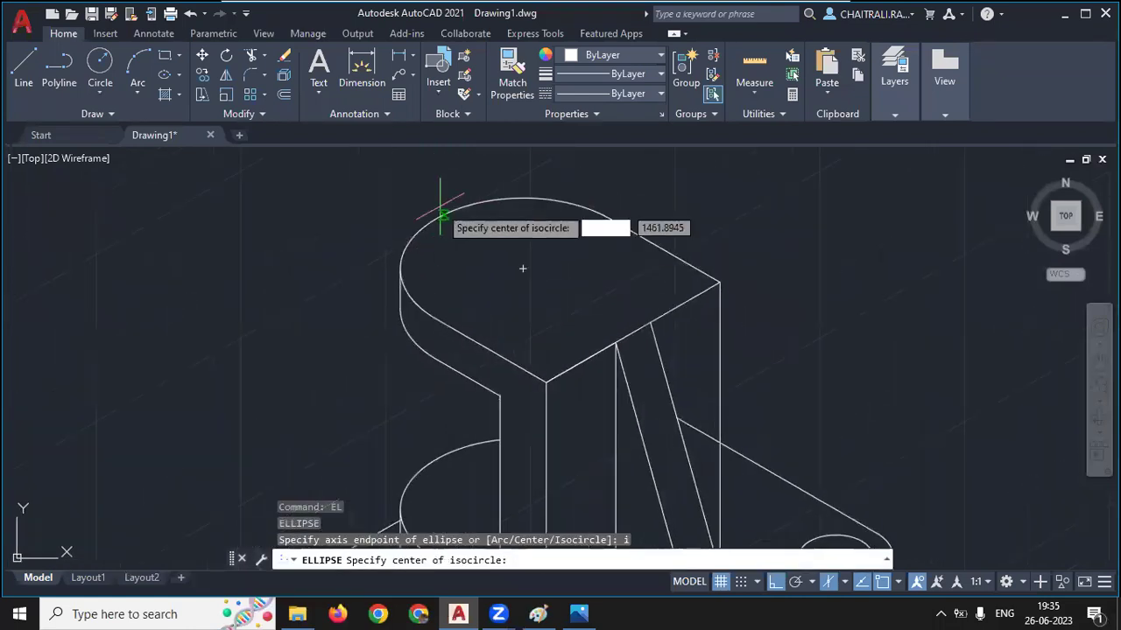
{"action": "left_click", "coordinate": [523, 269]}
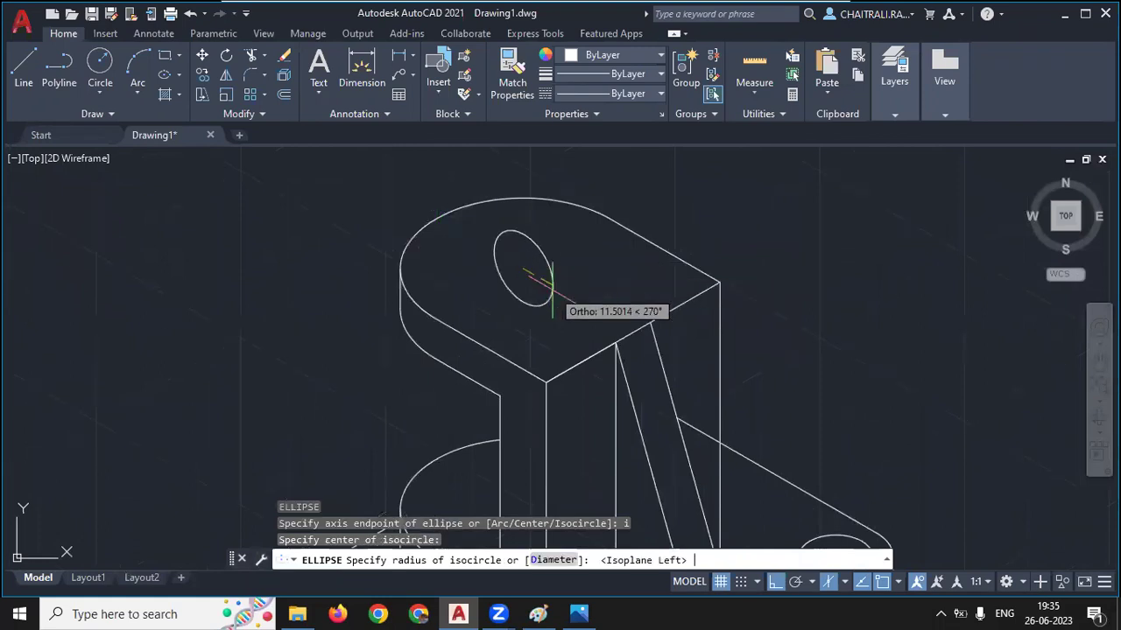
{"action": "type", "text": "10"}
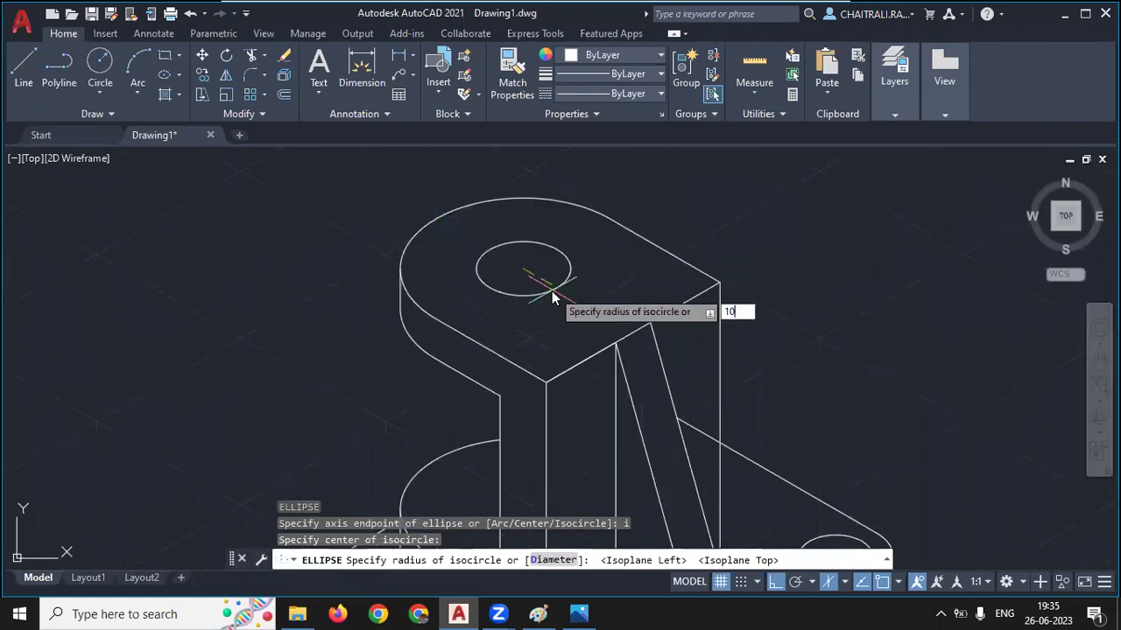
{"action": "key", "text": "Return"}
Copy the hole from its centre 72 units down on Isoplane Right into the lower lug
{"action": "left_click", "coordinate": [540, 295]}
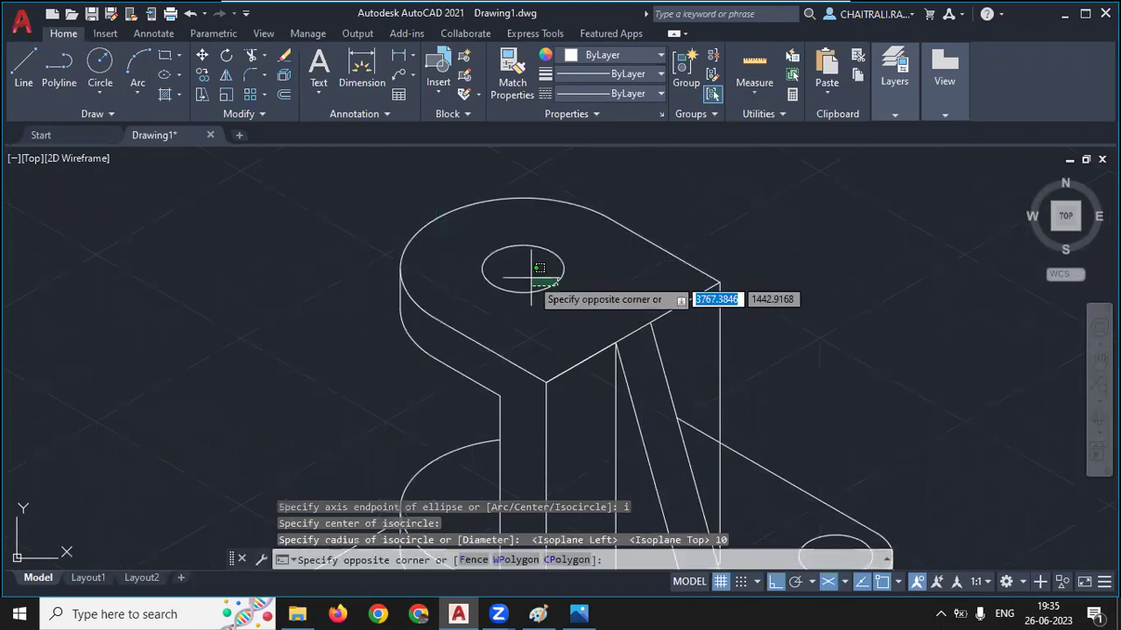
{"action": "type", "text": "Co"}
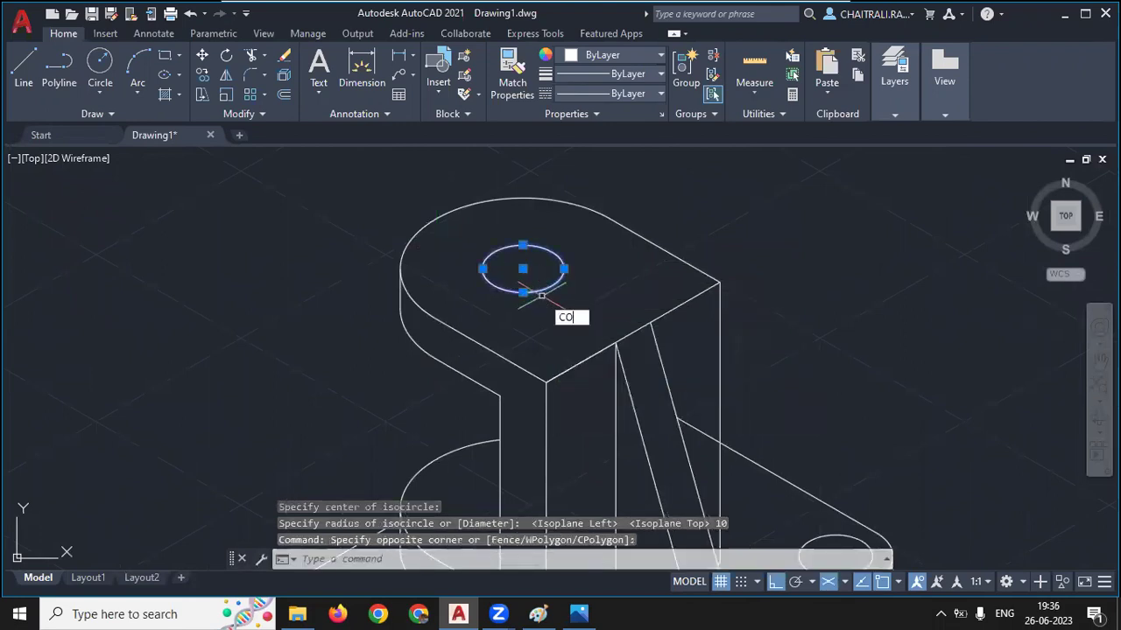
{"action": "key", "text": "Return"}
{"action": "left_click", "coordinate": [523, 269]}
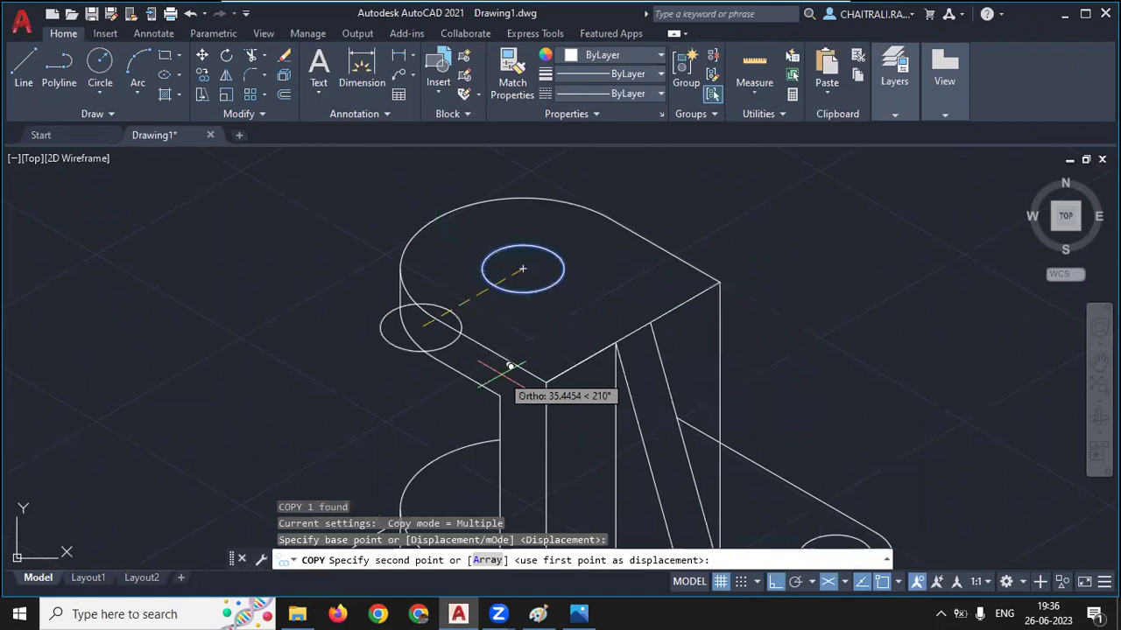
{"action": "key", "text": "F5"}
{"action": "mouse_move", "coordinate": [517, 385]}
{"action": "middle_mouse_down"}
{"action": "mouse_move", "coordinate": [525, 315]}
{"action": "mouse_move", "coordinate": [528, 436]}
{"action": "middle_mouse_up"}
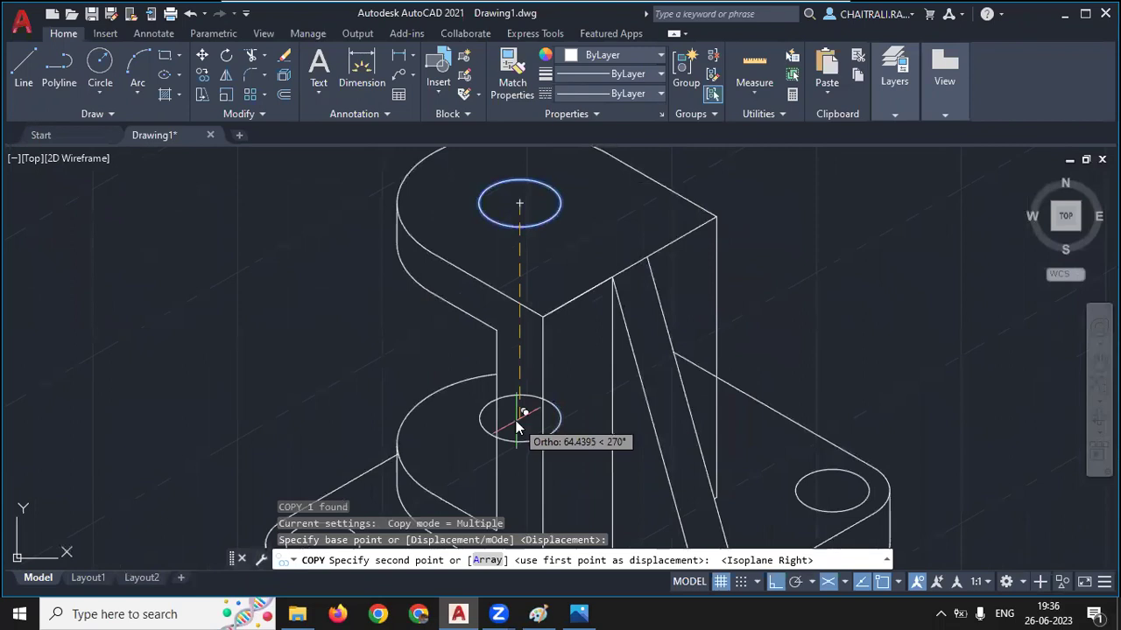
{"action": "type", "text": "72"}
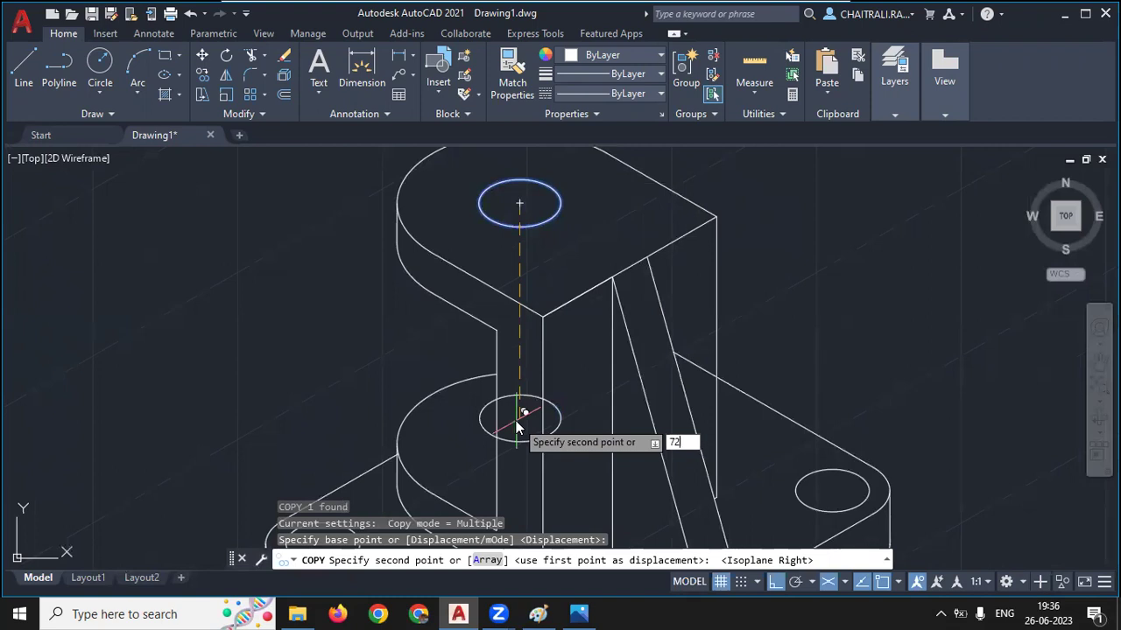
{"action": "key", "text": "Return"}
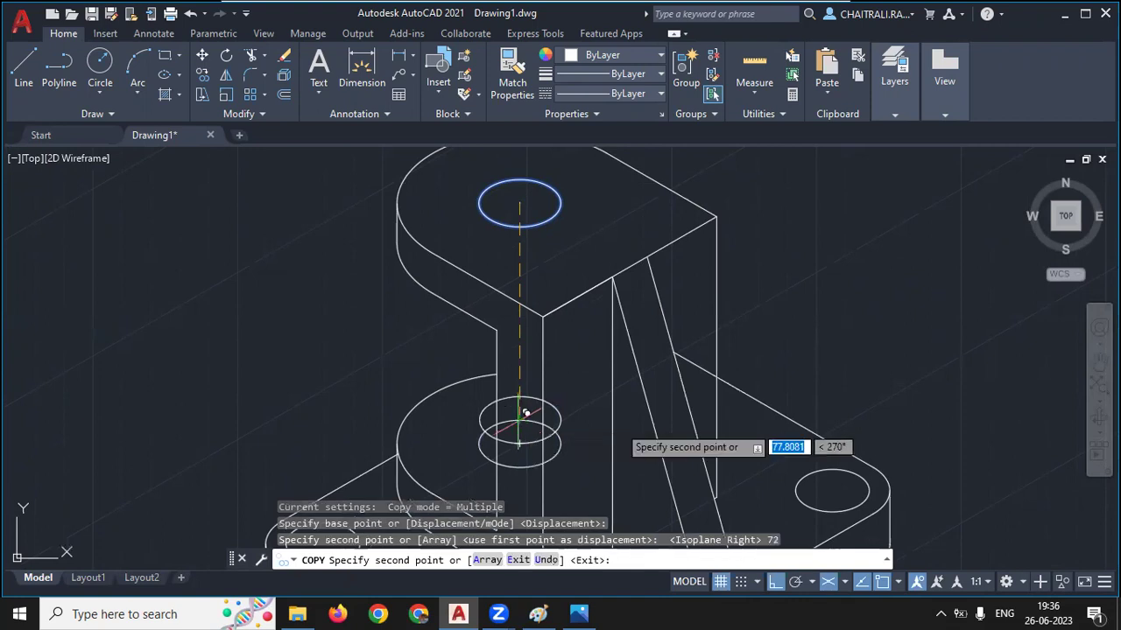
{"action": "key", "text": "Escape"}
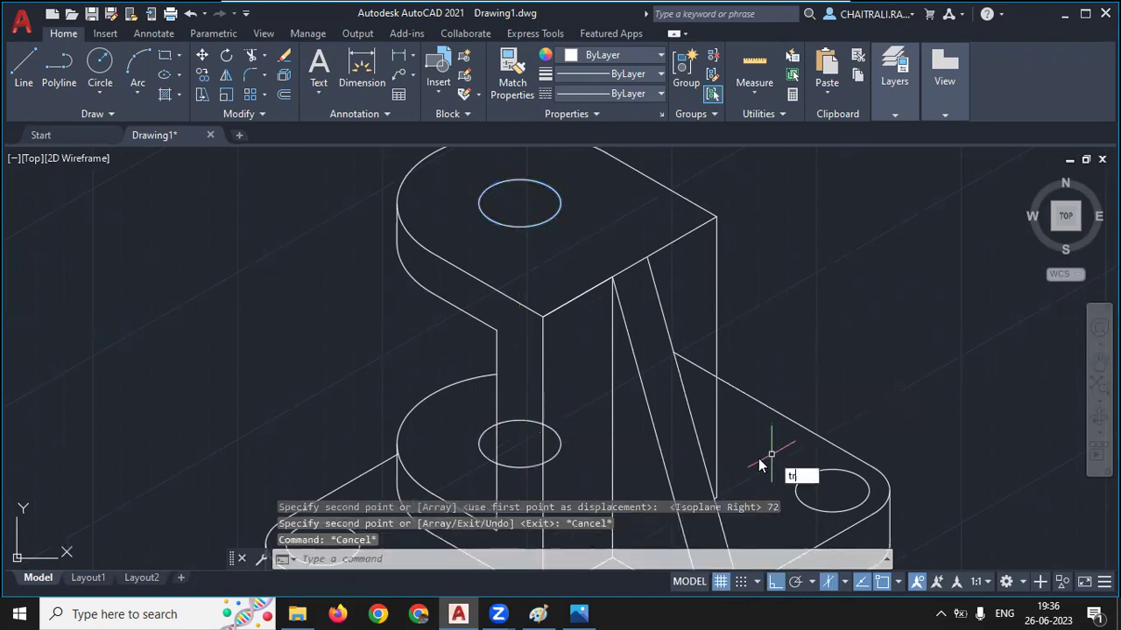
Trim the lower circle's arc hidden behind the upright using a fence across it
{"action": "key", "text": "Return"}
{"action": "scroll", "coordinate": [563, 470], "scroll_direction": "up", "scroll_amount": 2}
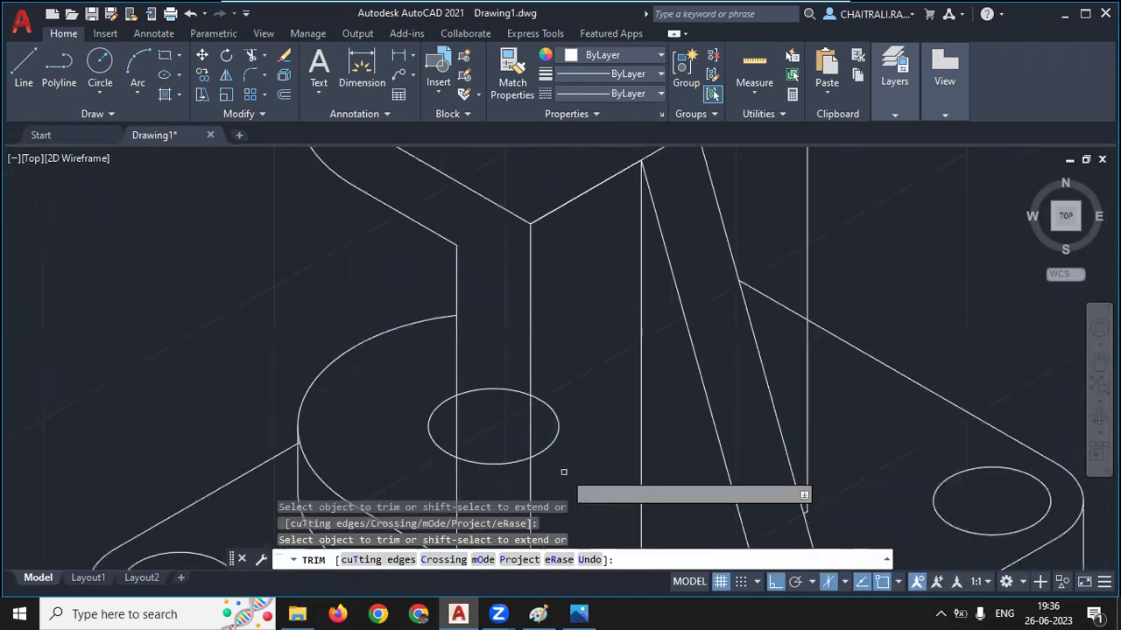
{"action": "scroll", "coordinate": [563, 469], "scroll_direction": "up", "scroll_amount": 2}
{"action": "left_click", "coordinate": [556, 454]}
{"action": "left_click", "coordinate": [555, 337]}
{"action": "left_click", "coordinate": [440, 357]}
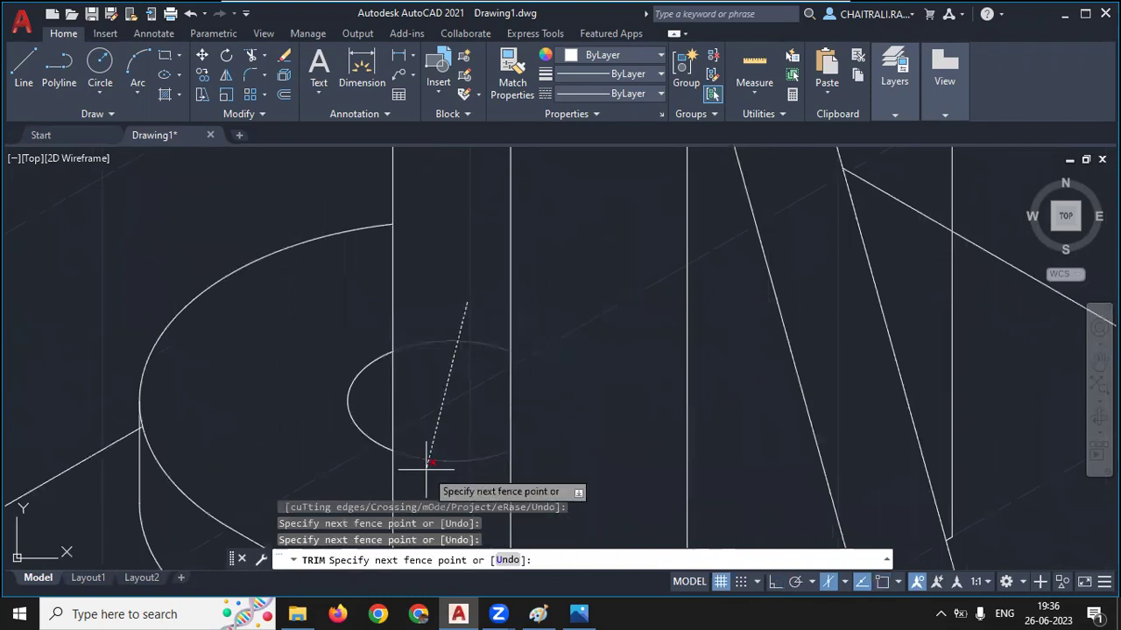
{"action": "left_click", "coordinate": [408, 483]}
{"action": "key", "text": "Return"}
{"action": "scroll", "coordinate": [528, 351], "scroll_direction": "down", "scroll_amount": 5}
{"action": "scroll", "coordinate": [683, 338], "scroll_direction": "up", "scroll_amount": 1}
{"action": "scroll", "coordinate": [803, 323], "scroll_direction": "up", "scroll_amount": 1}
{"action": "scroll", "coordinate": [759, 366], "scroll_direction": "up", "scroll_amount": 1}
{"action": "scroll", "coordinate": [759, 366], "scroll_direction": "up", "scroll_amount": 2}
{"action": "scroll", "coordinate": [726, 370], "scroll_direction": "down", "scroll_amount": 3}
{"action": "key", "text": "Escape"}
{"action": "mouse_move", "coordinate": [808, 312]}
{"action": "middle_mouse_down"}
{"action": "mouse_move", "coordinate": [822, 324]}
{"action": "mouse_move", "coordinate": [846, 315]}
{"action": "middle_mouse_up"}
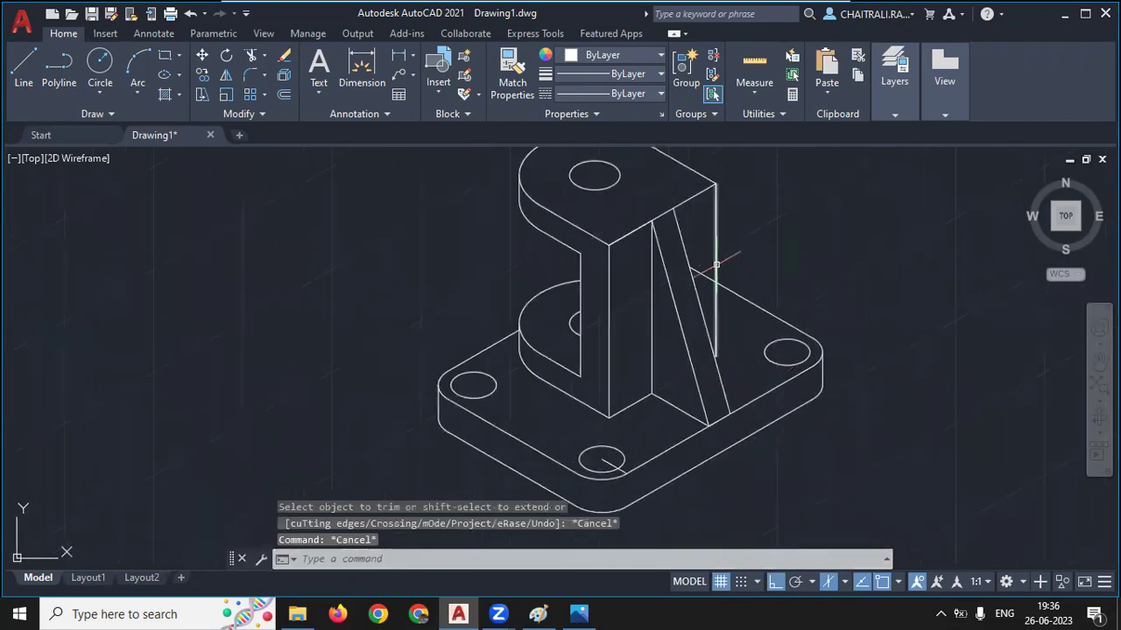
{"action": "type", "text": "r"}
{"action": "key", "text": "Return"}
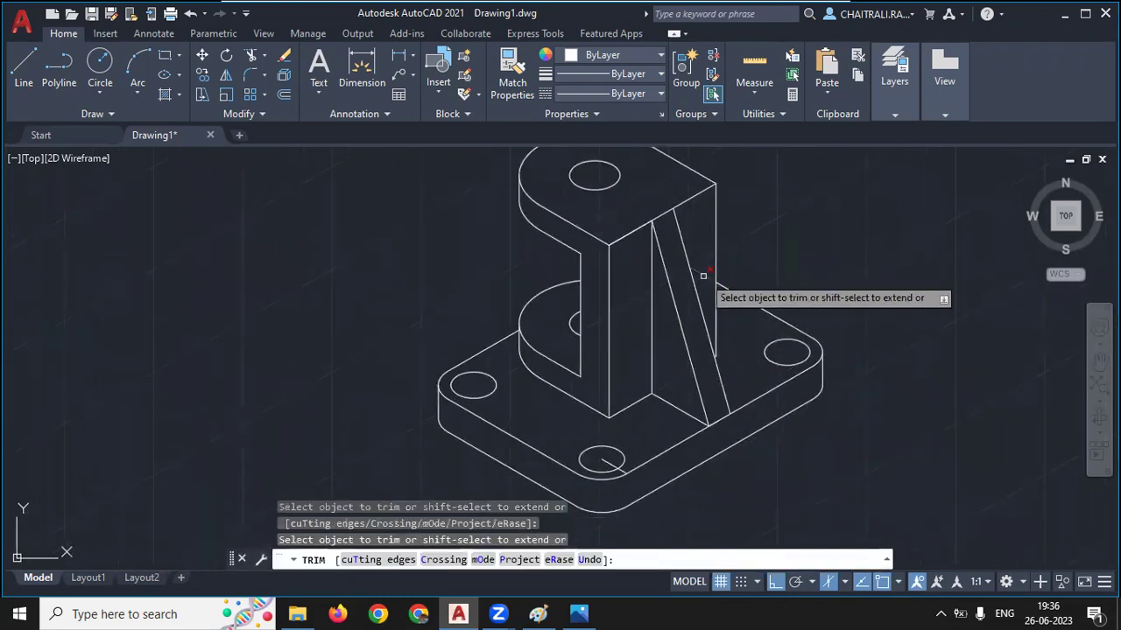
{"action": "key", "text": "Escape"}
Delete the stray short line at the front base hole
{"action": "scroll", "coordinate": [788, 250], "scroll_direction": "down", "scroll_amount": 2}
{"action": "scroll", "coordinate": [781, 257], "scroll_direction": "down", "scroll_amount": 1}
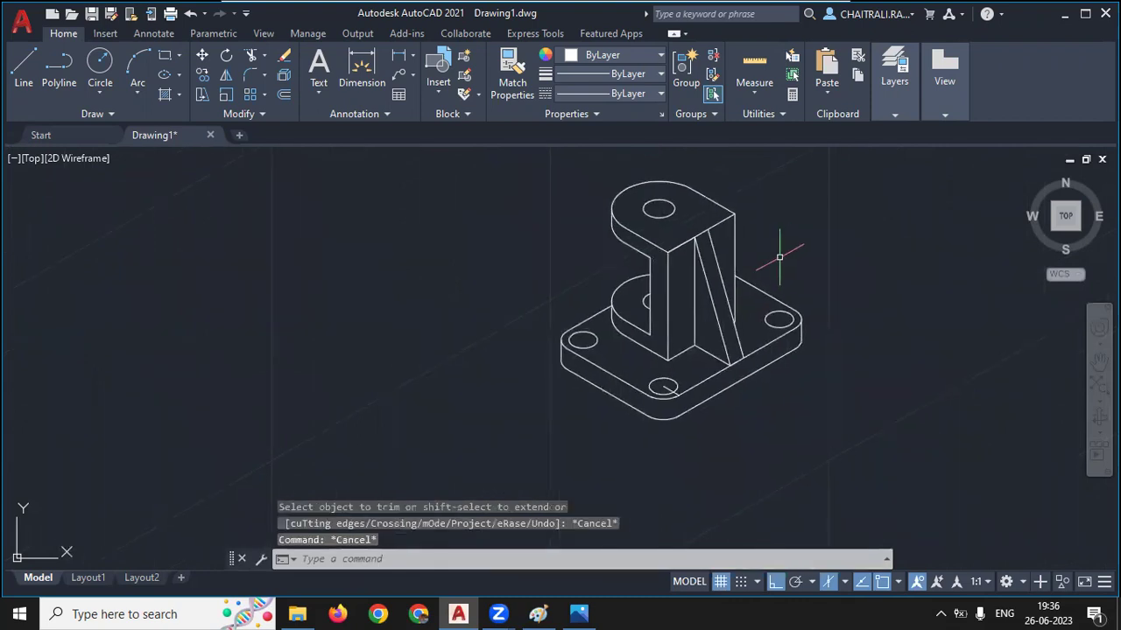
{"action": "scroll", "coordinate": [688, 374], "scroll_direction": "up", "scroll_amount": 5}
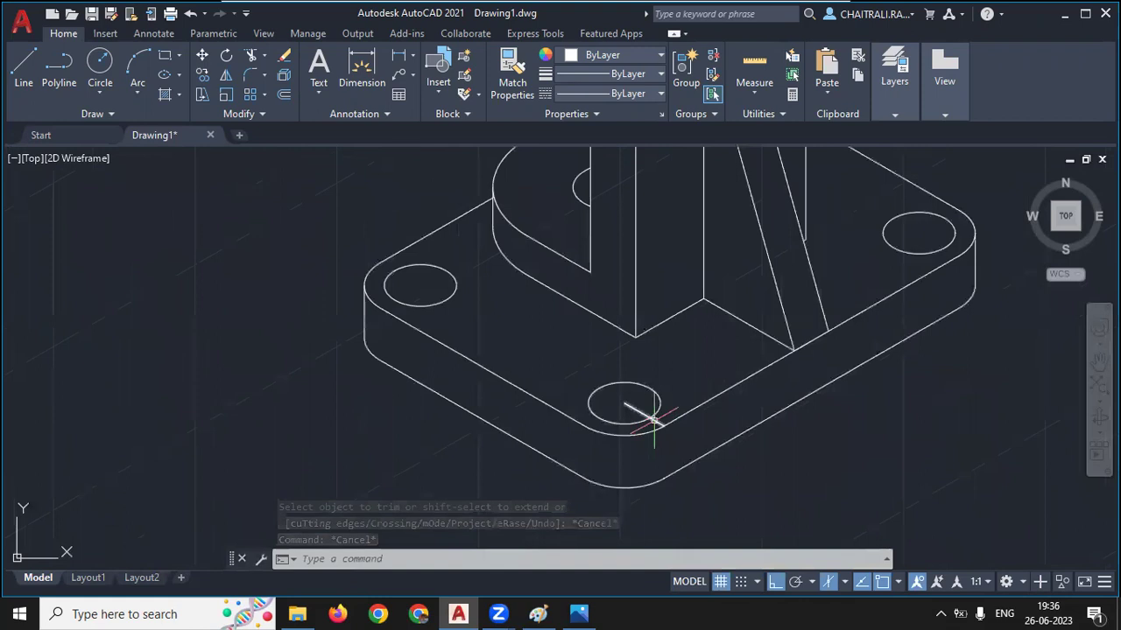
{"action": "left_click", "coordinate": [655, 421]}
{"action": "key", "text": "Delete"}
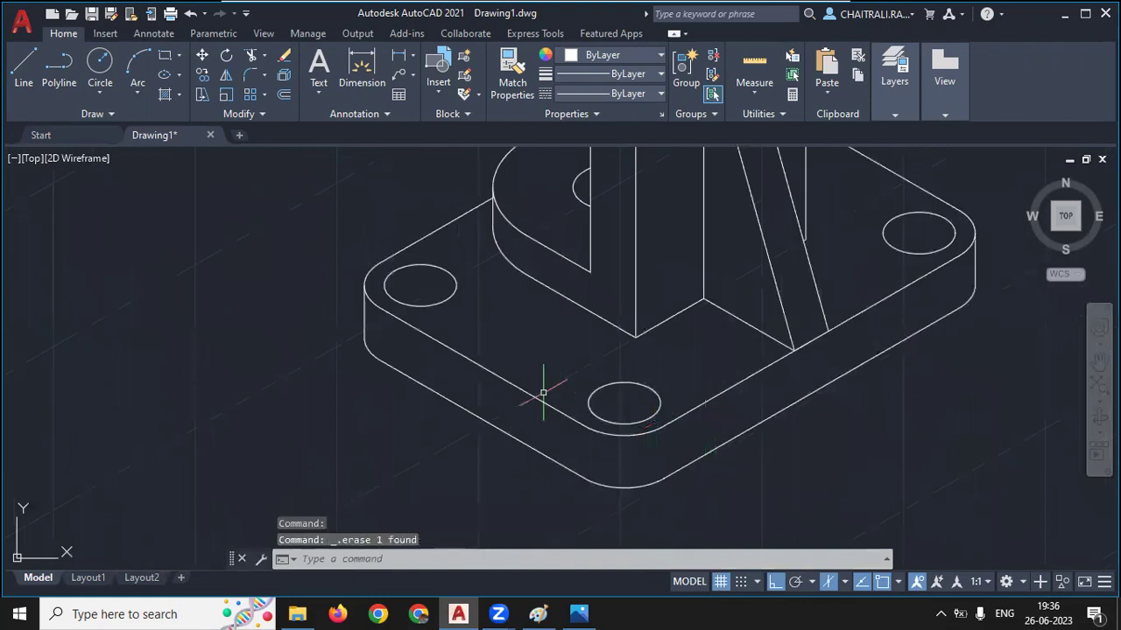
{"action": "middle_click_drag", "start_coordinate": [548, 377], "coordinate": [552, 423]}
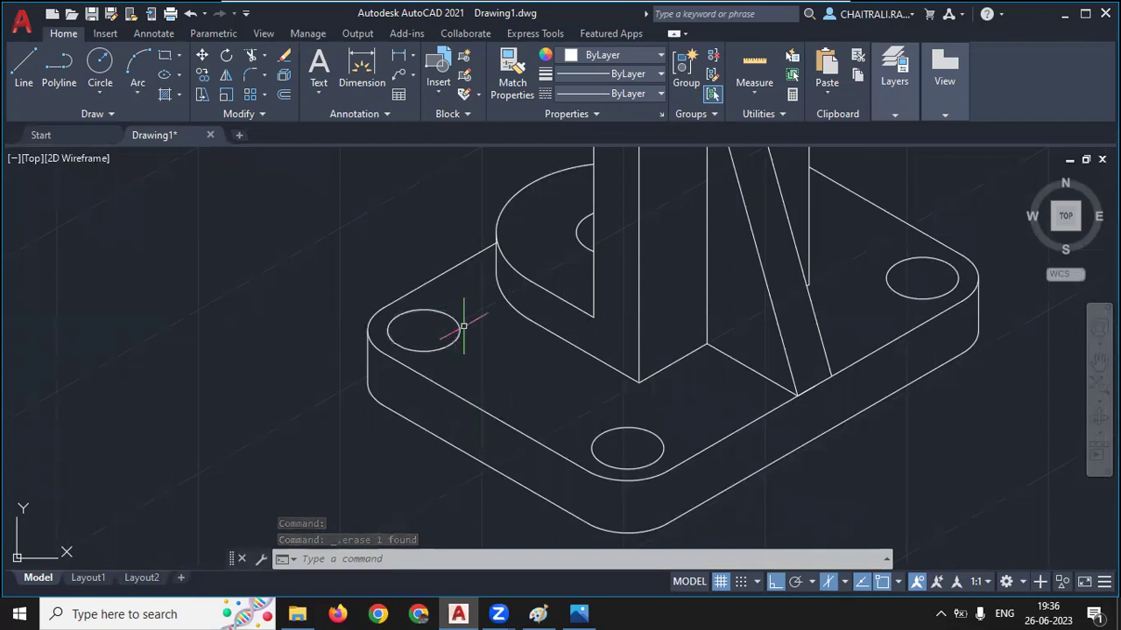
{"action": "scroll", "coordinate": [455, 324], "scroll_direction": "down", "scroll_amount": 4}
{"action": "scroll", "coordinate": [490, 298], "scroll_direction": "up", "scroll_amount": 1}
{"action": "scroll", "coordinate": [499, 298], "scroll_direction": "up", "scroll_amount": 2}
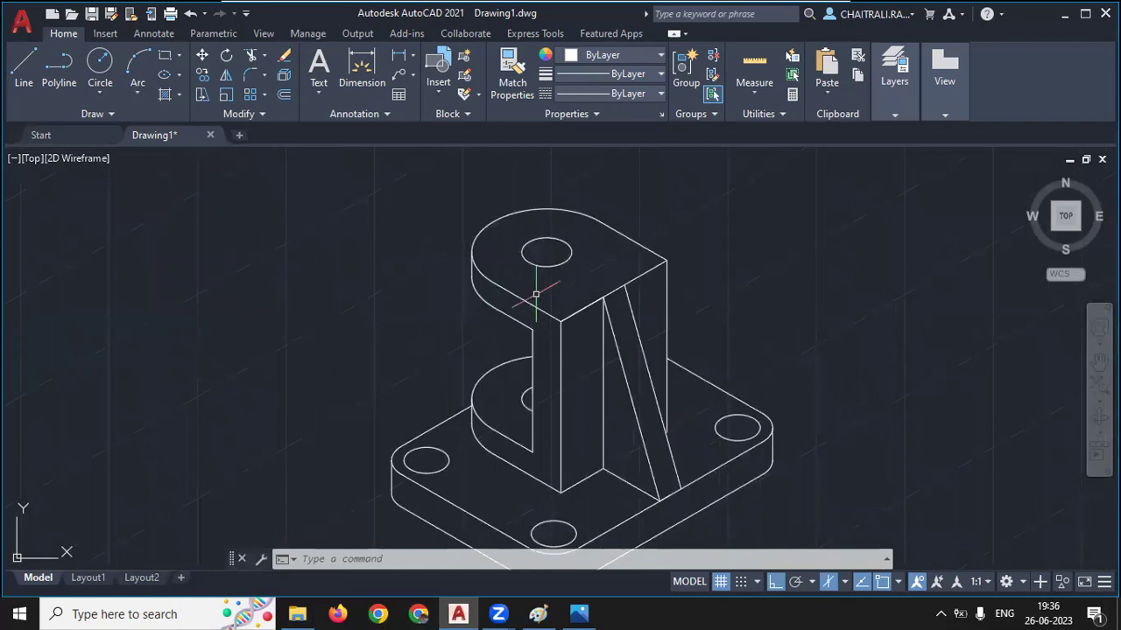
{"action": "scroll", "coordinate": [519, 284], "scroll_direction": "up", "scroll_amount": 1}
{"action": "scroll", "coordinate": [490, 333], "scroll_direction": "down", "scroll_amount": 4}
{"action": "scroll", "coordinate": [476, 366], "scroll_direction": "up", "scroll_amount": 1}
{"action": "scroll", "coordinate": [476, 366], "scroll_direction": "up", "scroll_amount": 1}
{"action": "scroll", "coordinate": [477, 366], "scroll_direction": "up", "scroll_amount": 3}
{"action": "scroll", "coordinate": [503, 332], "scroll_direction": "down", "scroll_amount": 1}
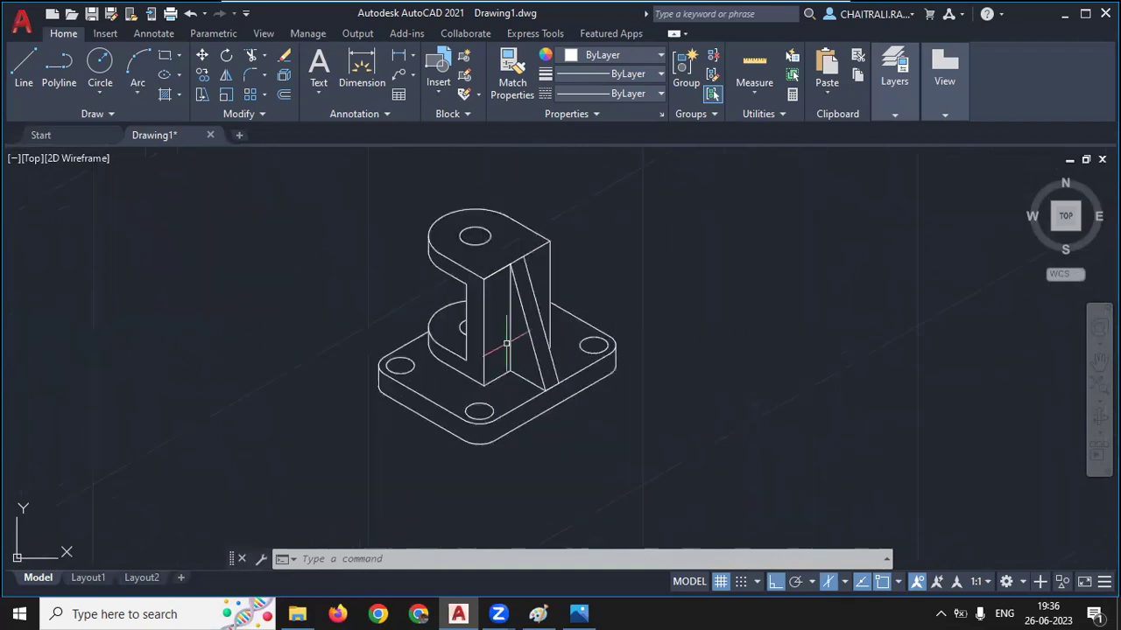
{"action": "scroll", "coordinate": [562, 307], "scroll_direction": "up", "scroll_amount": 1}
{"action": "scroll", "coordinate": [534, 324], "scroll_direction": "down", "scroll_amount": 2}
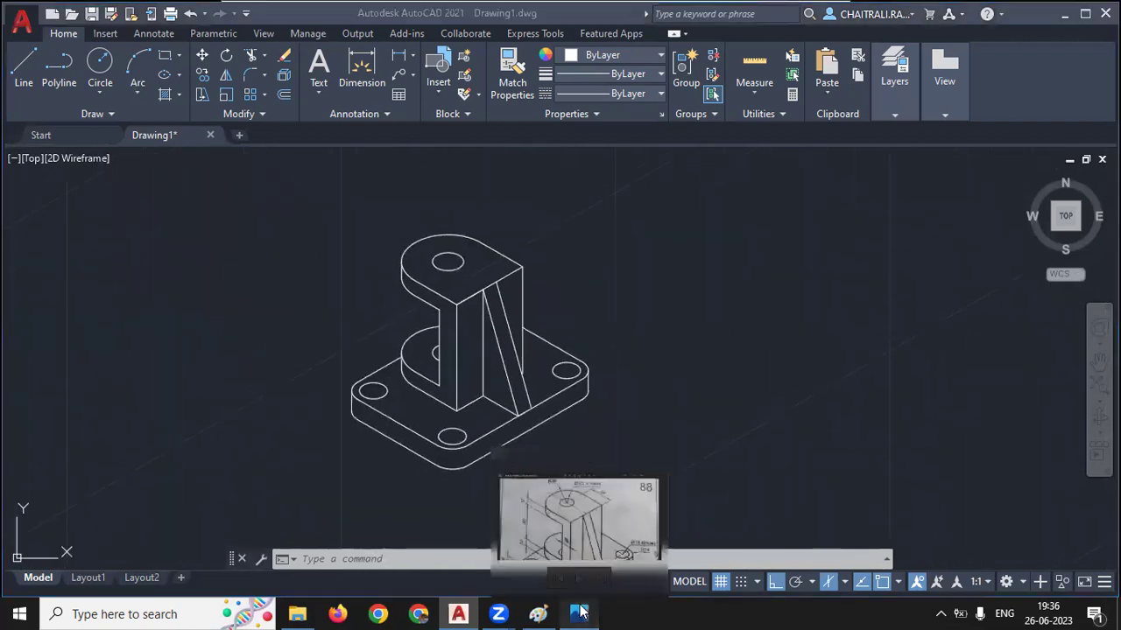
Zoom out on the reference image in Photos to see it whole, then switch back to AutoCAD
{"action": "mouse_move", "coordinate": [578, 614]}
{"action": "left_click", "coordinate": [580, 534]}
{"action": "scroll", "coordinate": [579, 410], "scroll_direction": "down", "scroll_amount": 3}
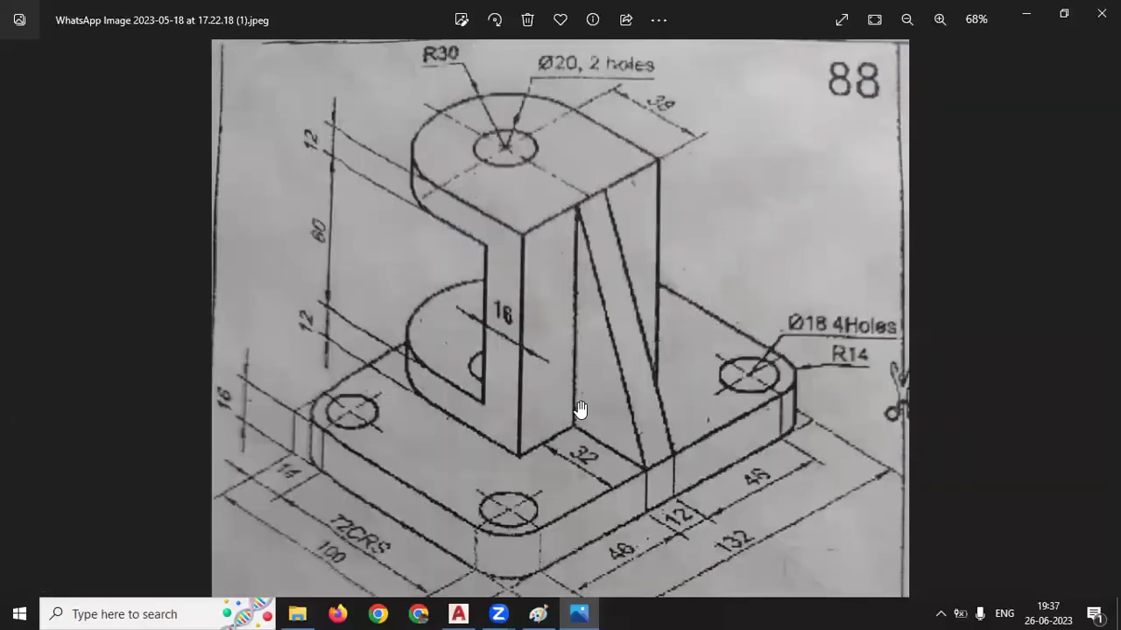
{"action": "scroll", "coordinate": [539, 487], "scroll_direction": "down", "scroll_amount": 1}
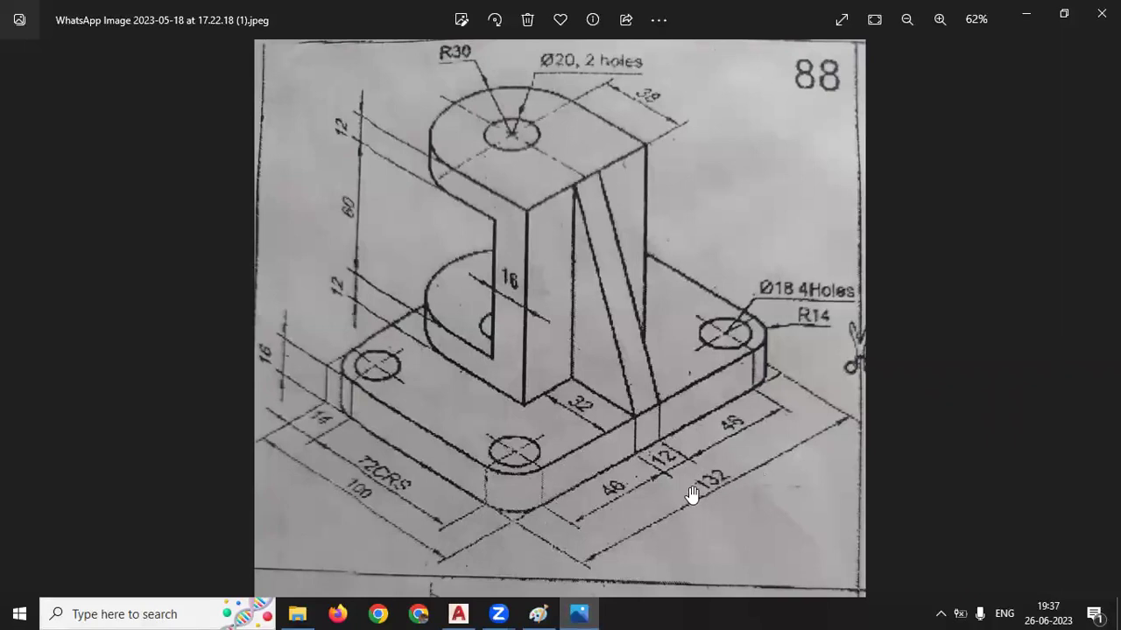
{"action": "left_click", "coordinate": [586, 611]}
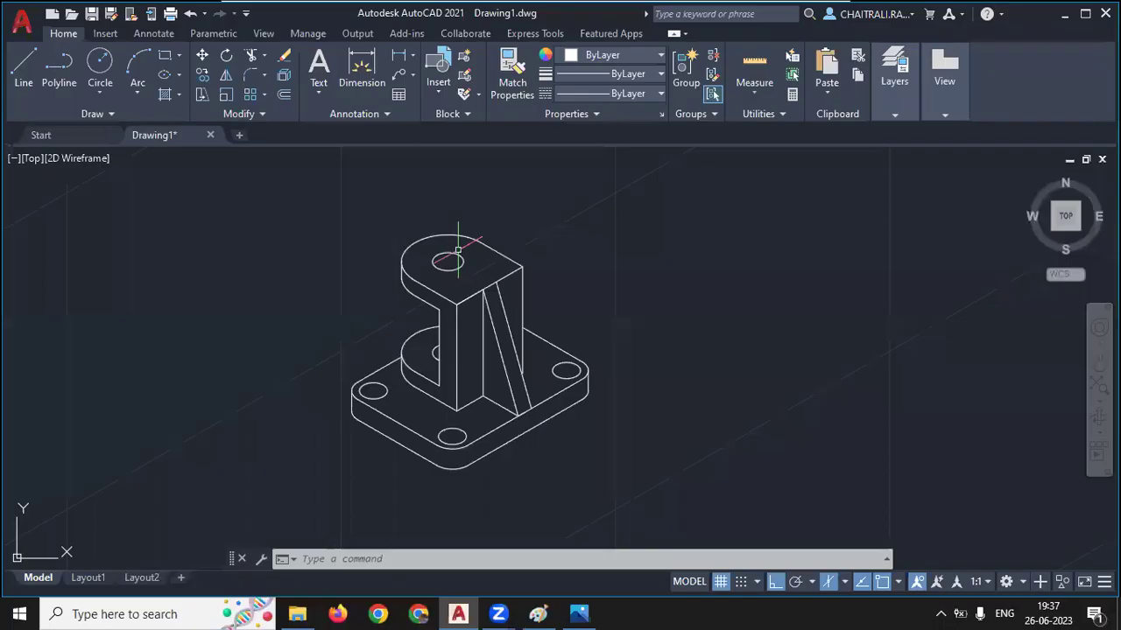
Draw construction lines from the base's front curve, switching between left and top isoplanes with F5
{"action": "left_click", "coordinate": [413, 57]}
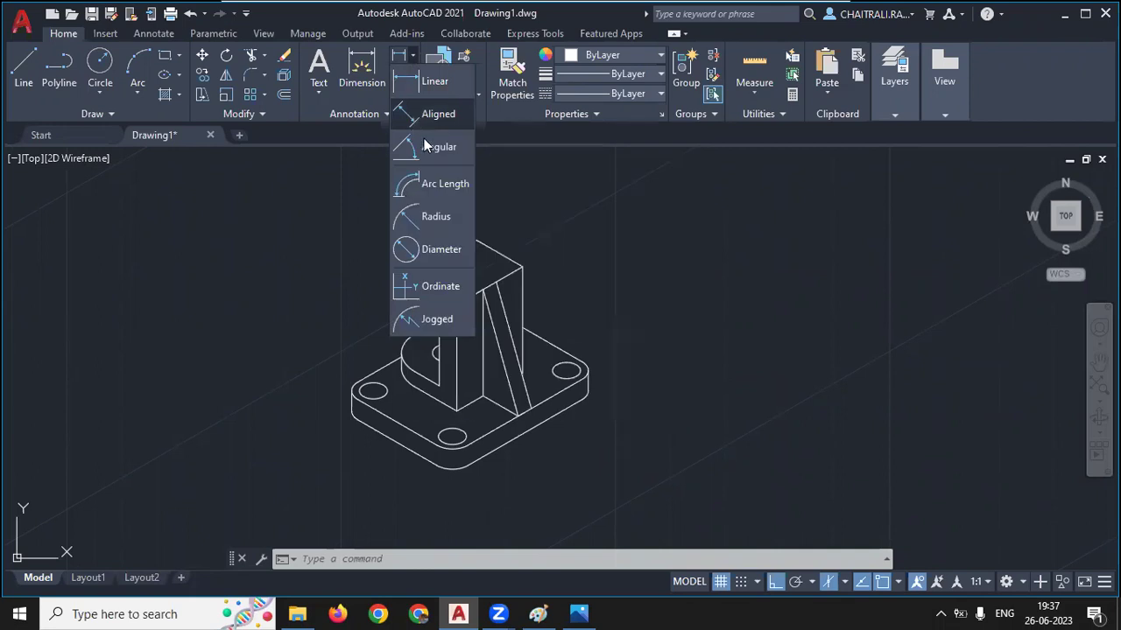
{"action": "left_click", "coordinate": [414, 118]}
{"action": "scroll", "coordinate": [434, 503], "scroll_direction": "up", "scroll_amount": 4}
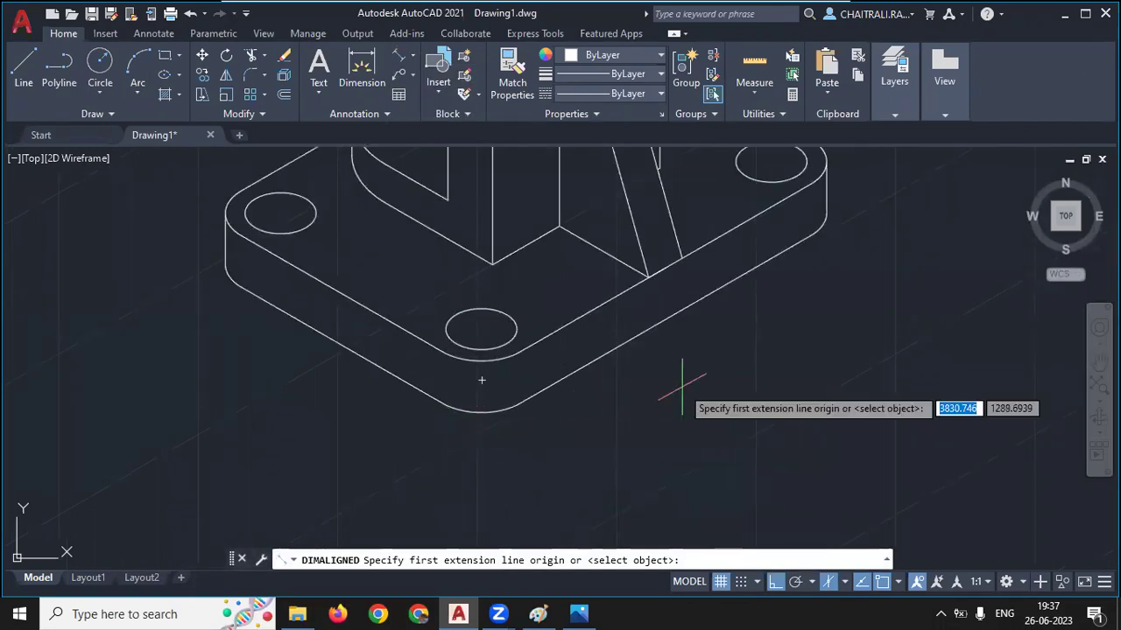
{"action": "key", "text": "Escape"}
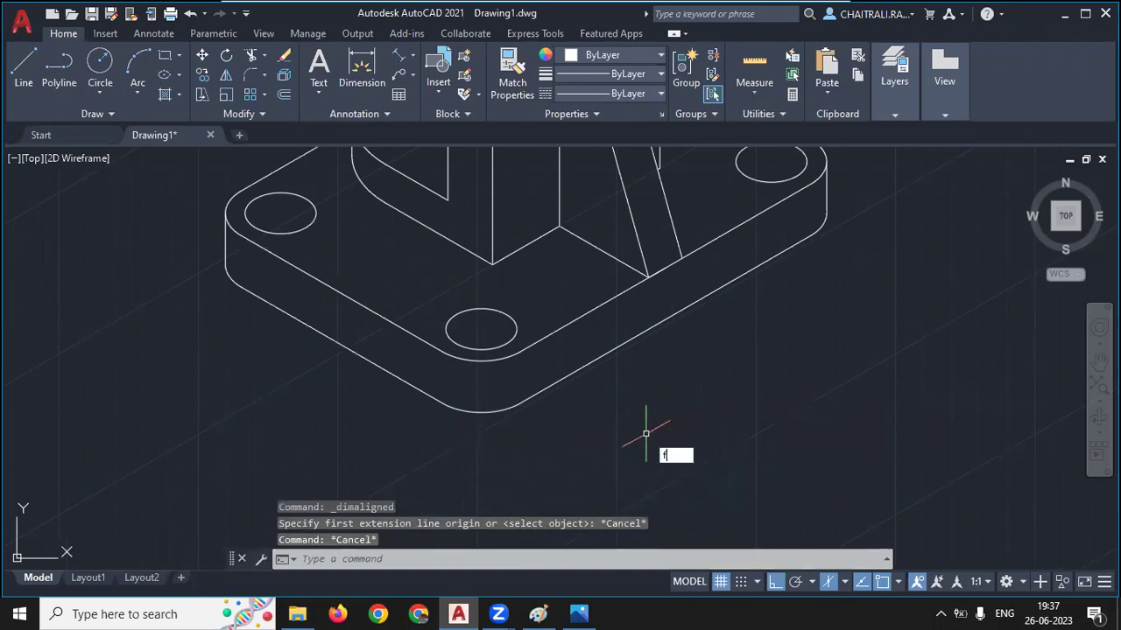
{"action": "key", "text": "Return"}
{"action": "key", "text": "Escape"}
{"action": "type", "text": "l"}
{"action": "key", "text": "Return"}
{"action": "scroll", "coordinate": [460, 416], "scroll_direction": "up", "scroll_amount": 3}
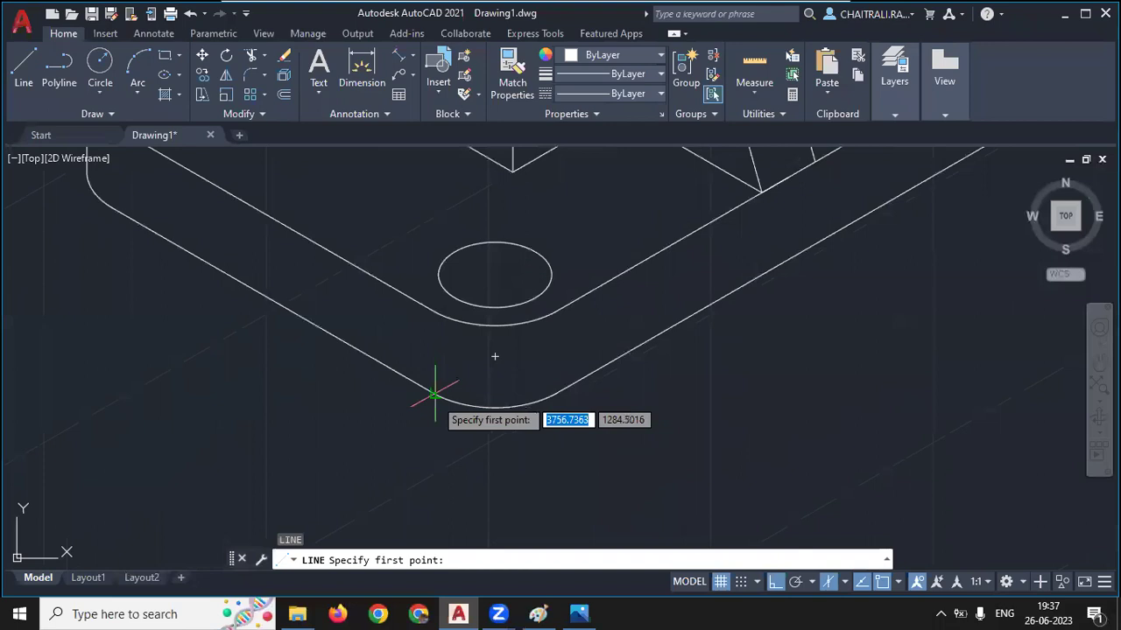
{"action": "left_click", "coordinate": [432, 392]}
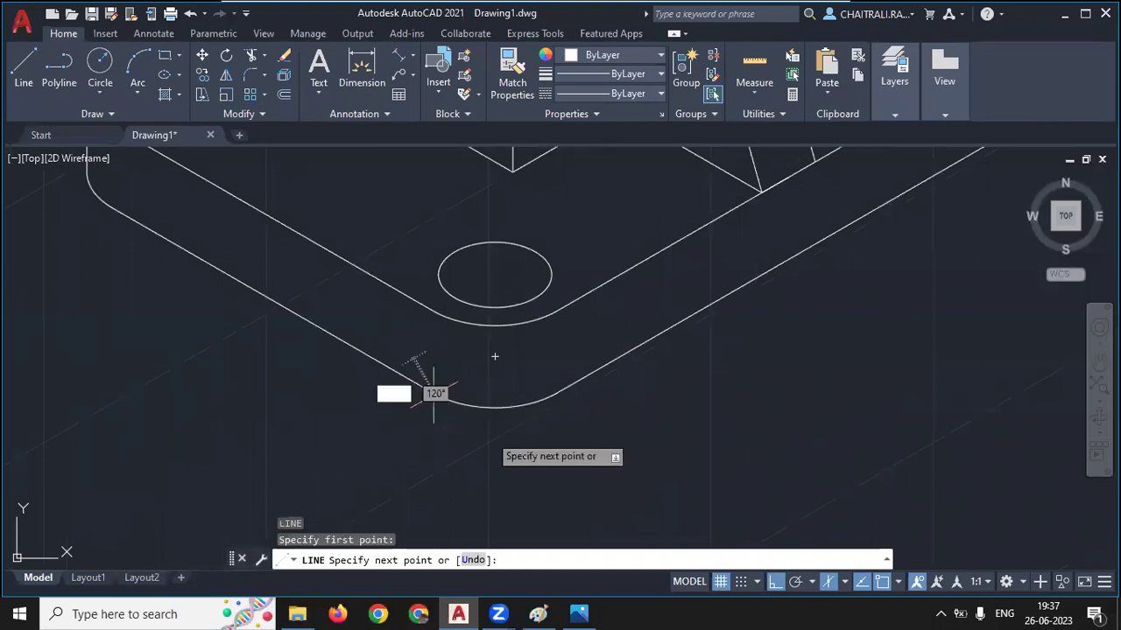
{"action": "key", "text": "F5"}
{"action": "left_click", "coordinate": [566, 470]}
{"action": "key", "text": "Return"}
{"action": "key", "text": "Return"}
{"action": "left_click", "coordinate": [557, 391]}
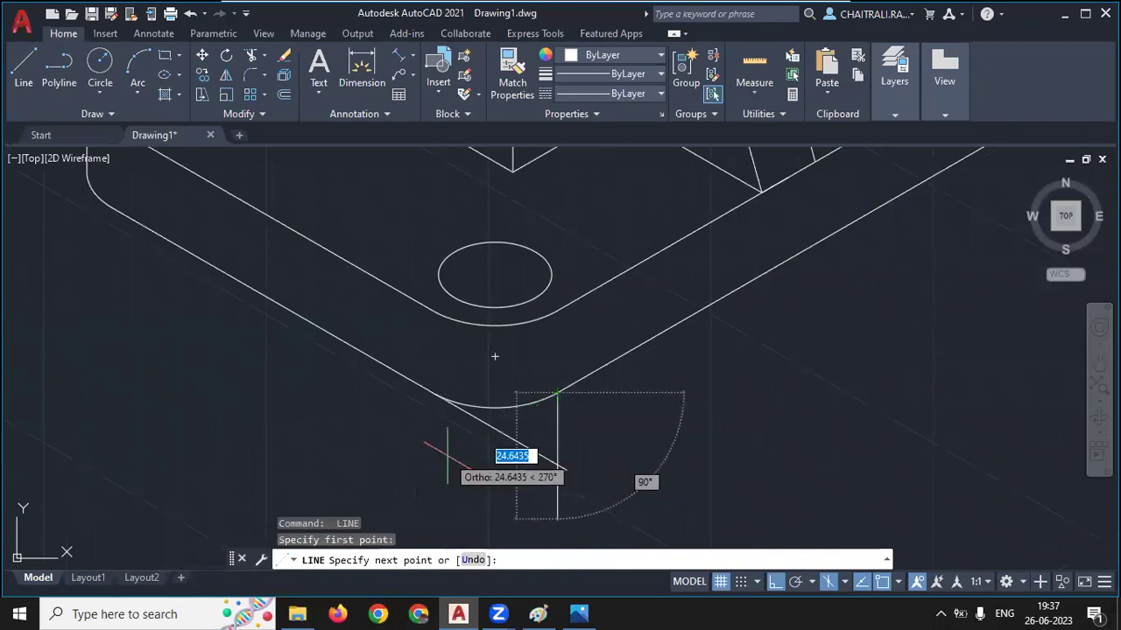
{"action": "key", "text": "F5"}
{"action": "key", "text": "Return"}
{"action": "scroll", "coordinate": [543, 411], "scroll_direction": "down", "scroll_amount": 2}
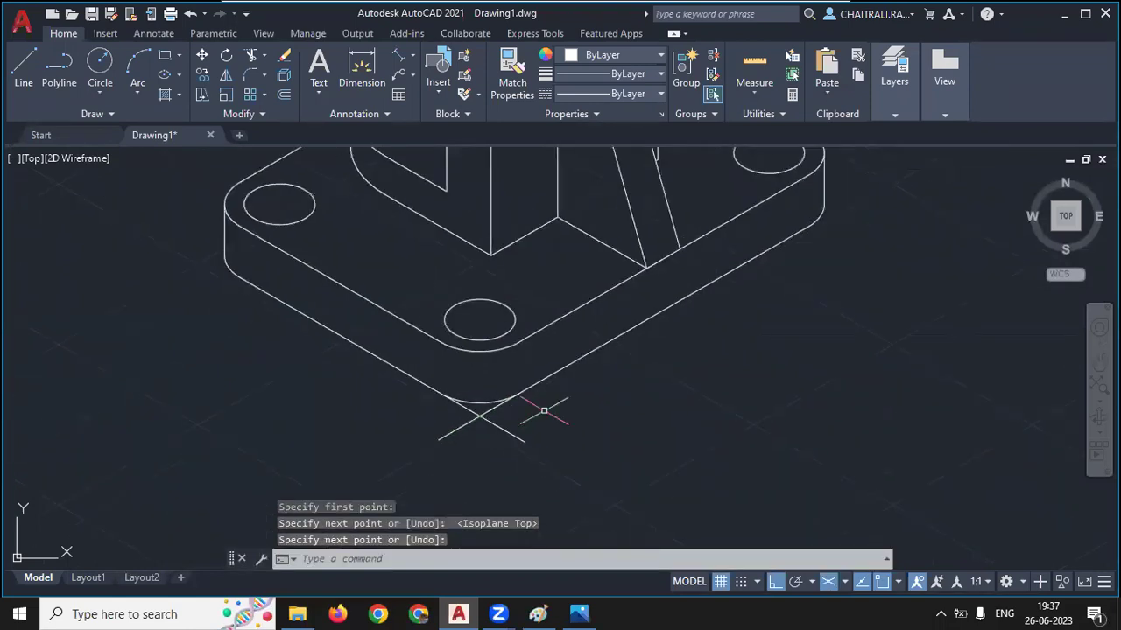
Draw a 132-long line from the base's bottom corner along the right front edge
{"action": "left_click", "coordinate": [399, 60]}
{"action": "middle_click_drag", "start_coordinate": [576, 382], "coordinate": [517, 436]}
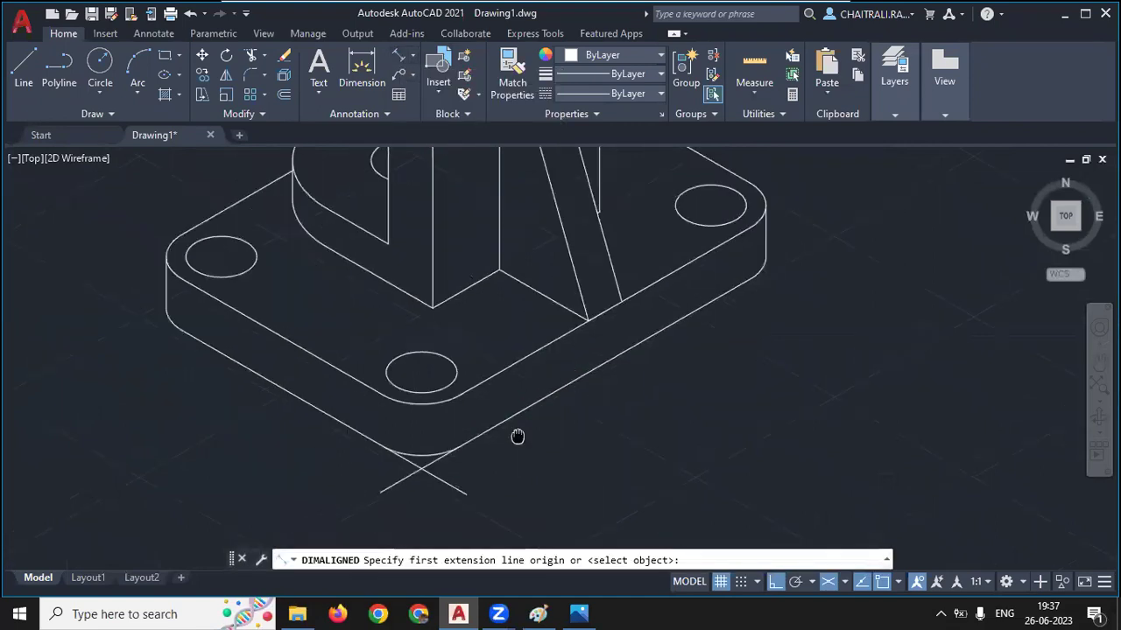
{"action": "key", "text": "Escape"}
{"action": "type", "text": "L"}
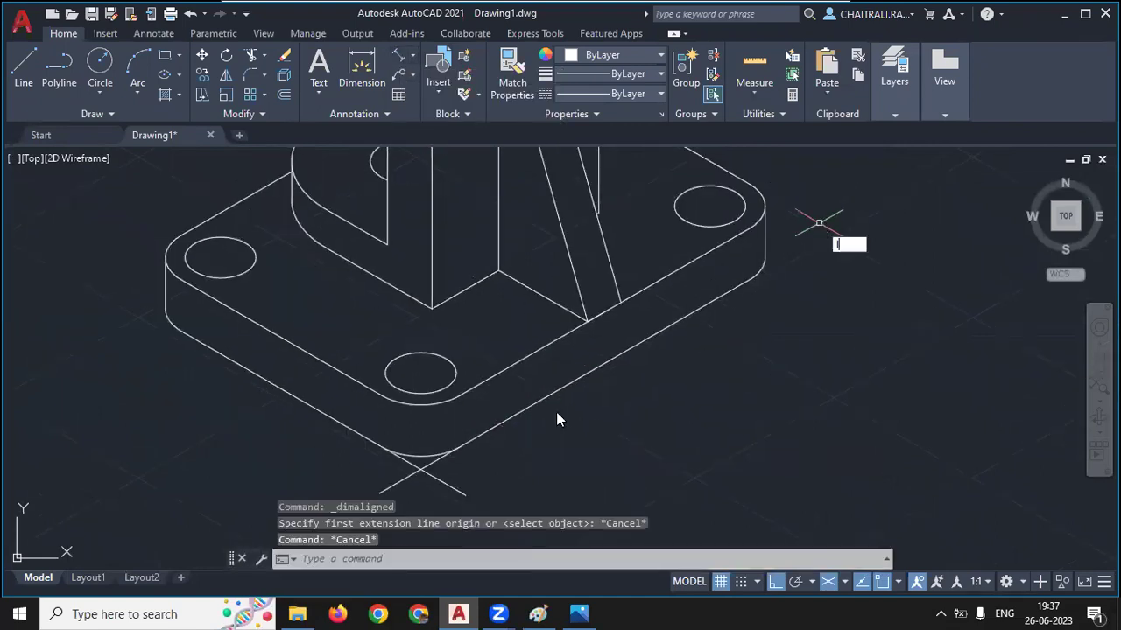
{"action": "key", "text": "Return"}
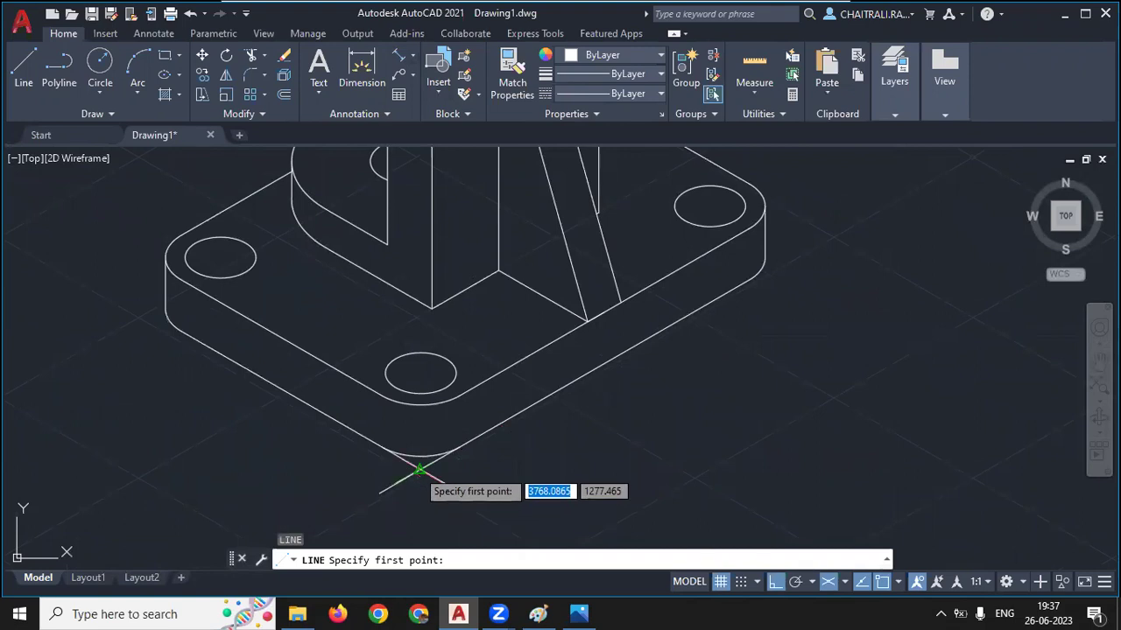
{"action": "left_click", "coordinate": [420, 470]}
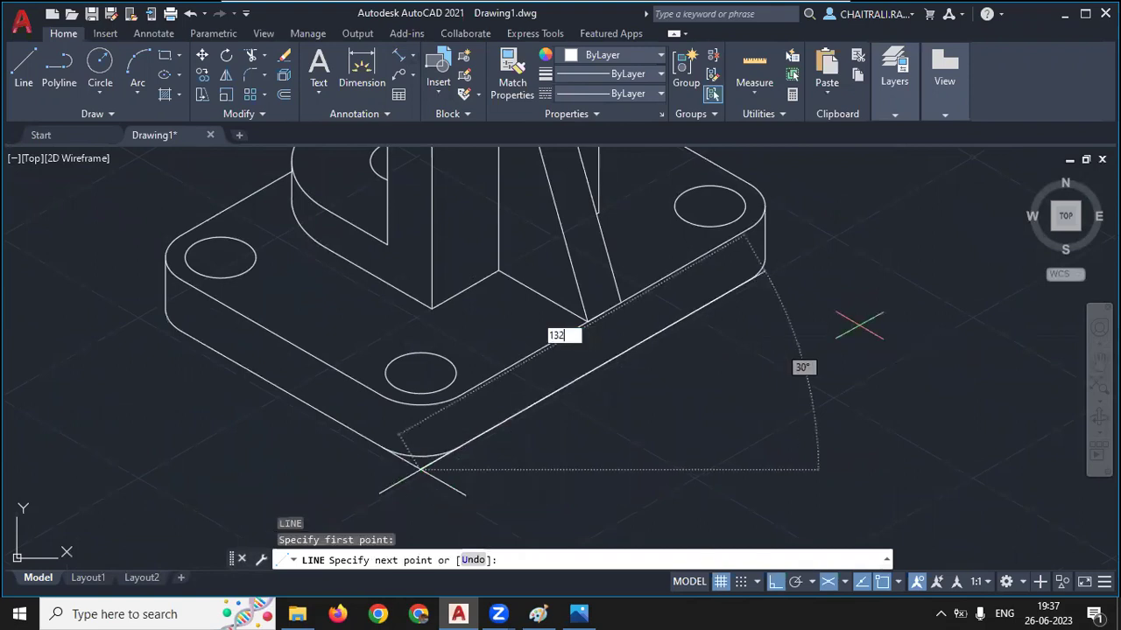
{"action": "key", "text": "Return"}
{"action": "key", "text": "Return"}
Add an aligned 132 dimension (DAL) from the bottom corner to the line's end
{"action": "middle_click_drag", "start_coordinate": [602, 217], "coordinate": [630, 175]}
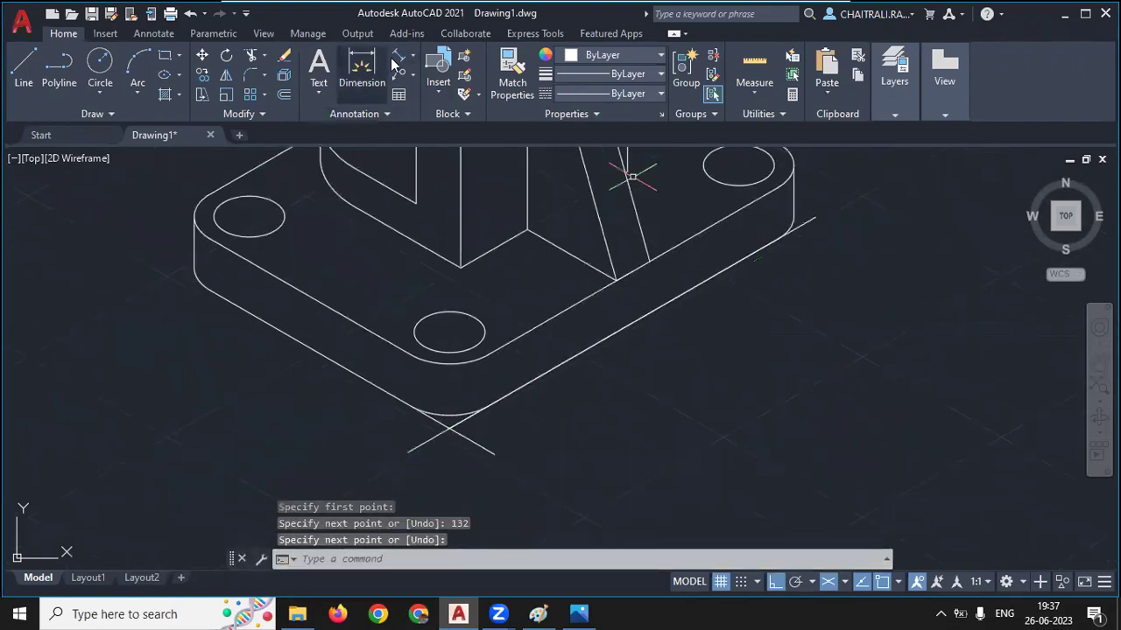
{"action": "type", "text": "dal"}
{"action": "key", "text": "Return"}
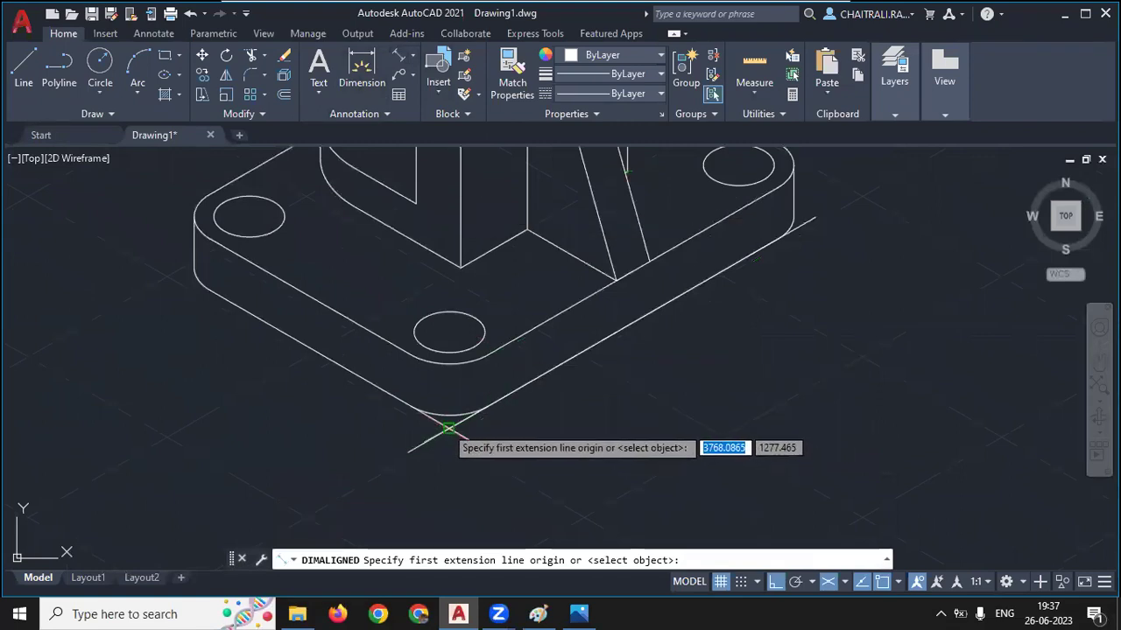
{"action": "left_click", "coordinate": [443, 421]}
{"action": "left_click", "coordinate": [818, 217]}
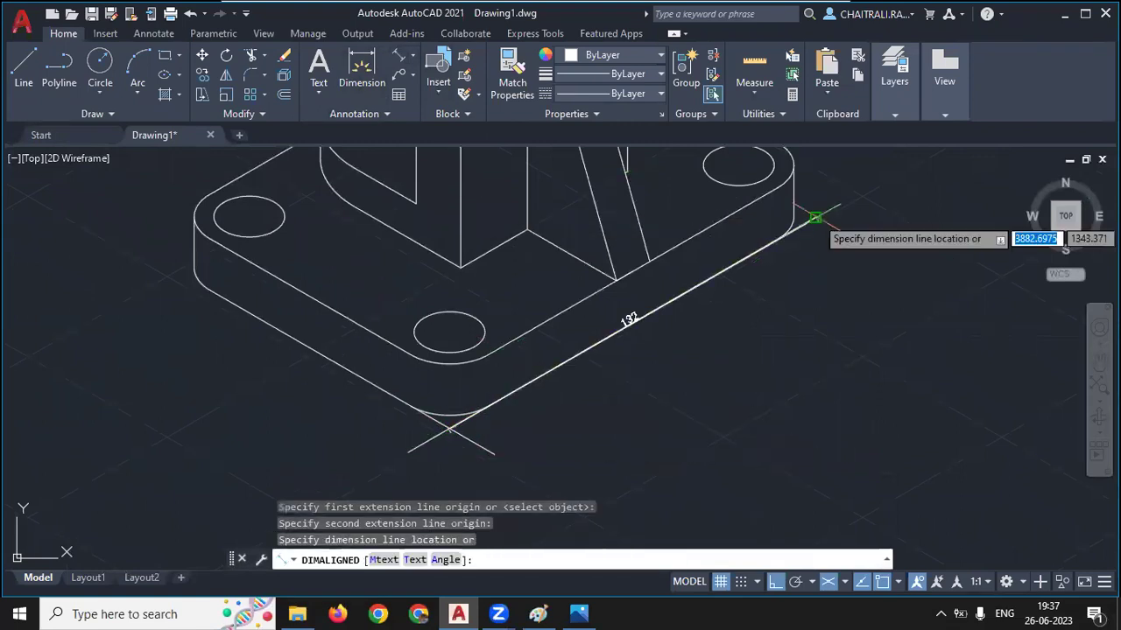
{"action": "left_click", "coordinate": [851, 267]}
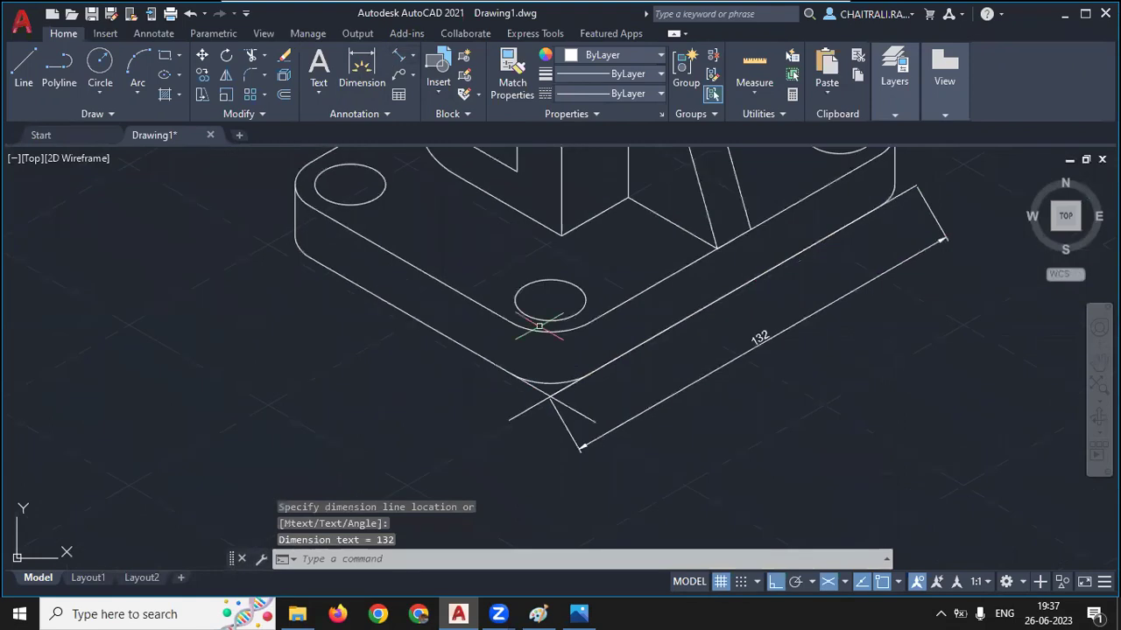
{"action": "key", "text": "Return"}
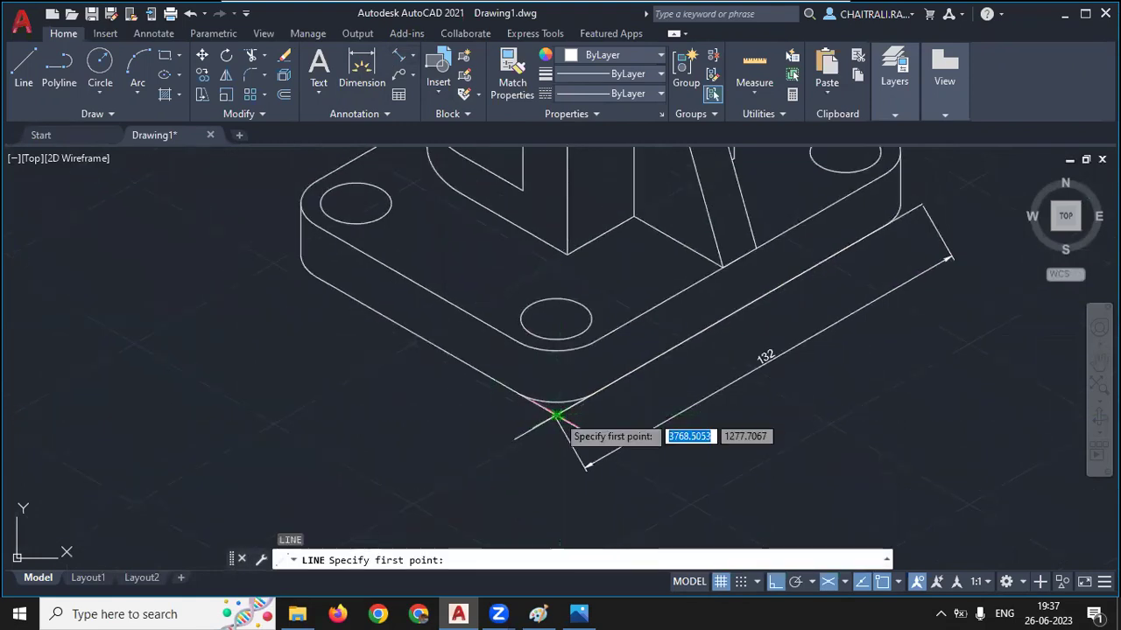
Draw a 100-long line from the front corner along the left edge and dimension it aligned as 100
{"action": "left_click", "coordinate": [554, 415]}
{"action": "type", "text": "100"}
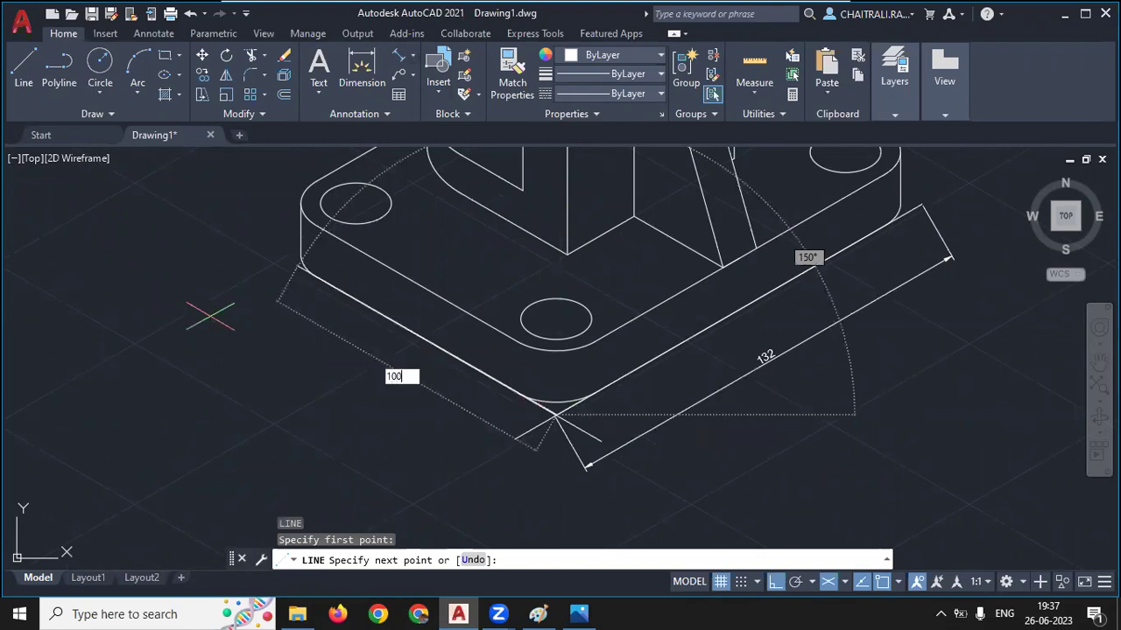
{"action": "key", "text": "Return"}
{"action": "key", "text": "Return"}
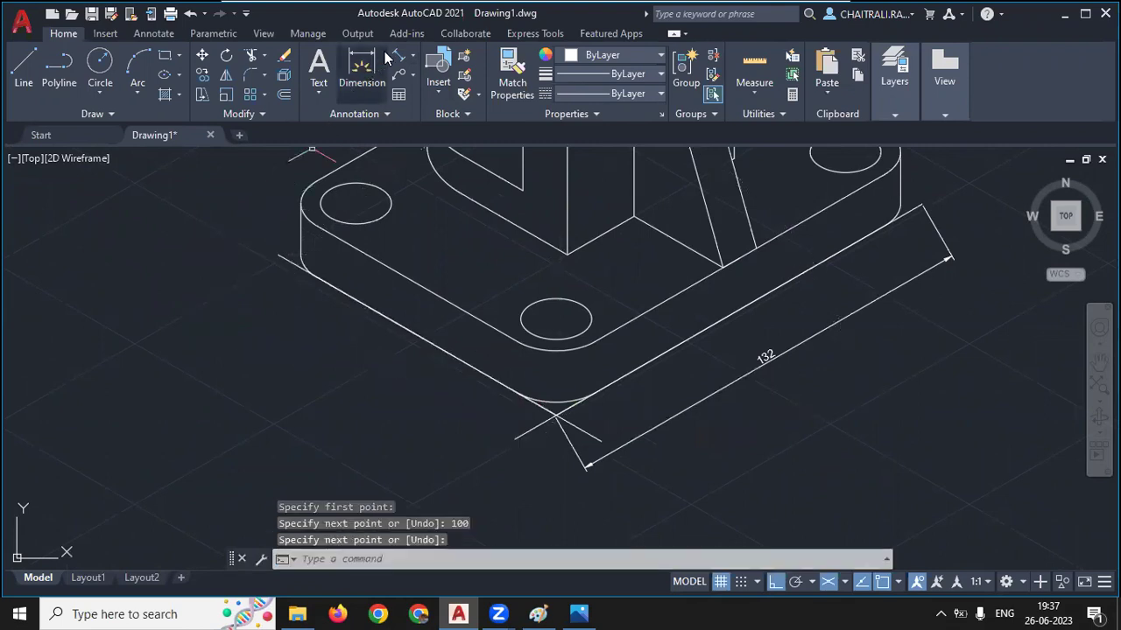
{"action": "left_click", "coordinate": [396, 57]}
{"action": "left_click", "coordinate": [278, 258]}
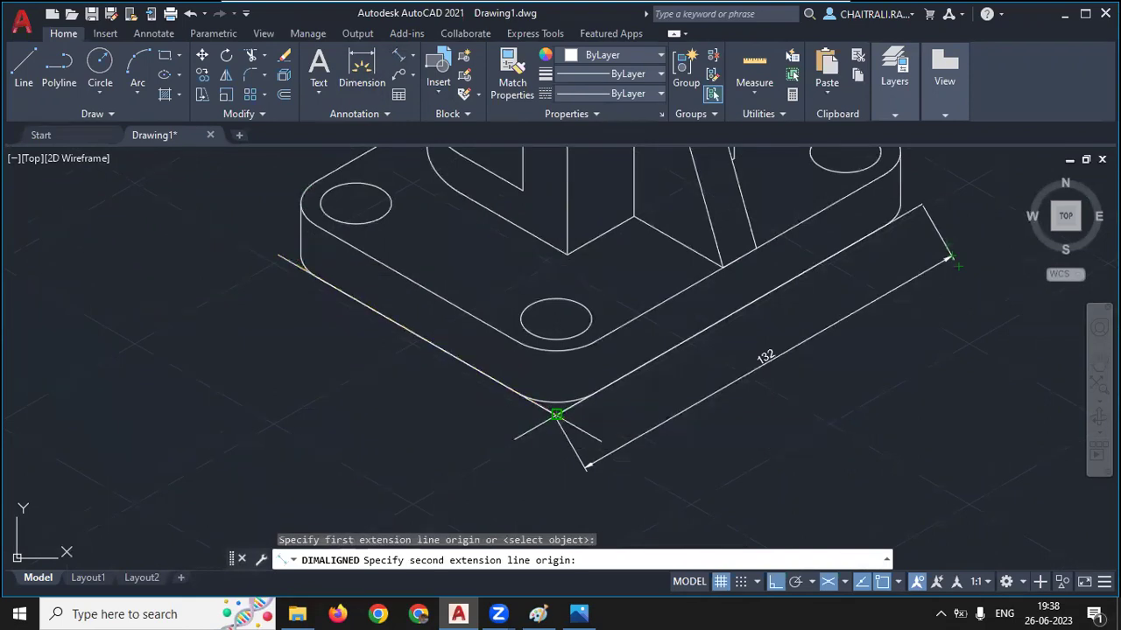
{"action": "left_click", "coordinate": [555, 415]}
{"action": "left_click", "coordinate": [473, 442]}
{"action": "mouse_move", "coordinate": [419, 380]}
{"action": "middle_mouse_down"}
{"action": "mouse_move", "coordinate": [384, 365]}
{"action": "mouse_move", "coordinate": [301, 275]}
{"action": "middle_mouse_up"}
{"action": "scroll", "coordinate": [480, 342], "scroll_direction": "up", "scroll_amount": 1}
{"action": "scroll", "coordinate": [562, 371], "scroll_direction": "up", "scroll_amount": 1}
{"action": "scroll", "coordinate": [562, 372], "scroll_direction": "down", "scroll_amount": 1}
{"action": "scroll", "coordinate": [525, 368], "scroll_direction": "down", "scroll_amount": 3}
{"action": "middle_click_drag", "start_coordinate": [350, 402], "coordinate": [354, 341]}
{"action": "scroll", "coordinate": [412, 291], "scroll_direction": "up", "scroll_amount": 3}
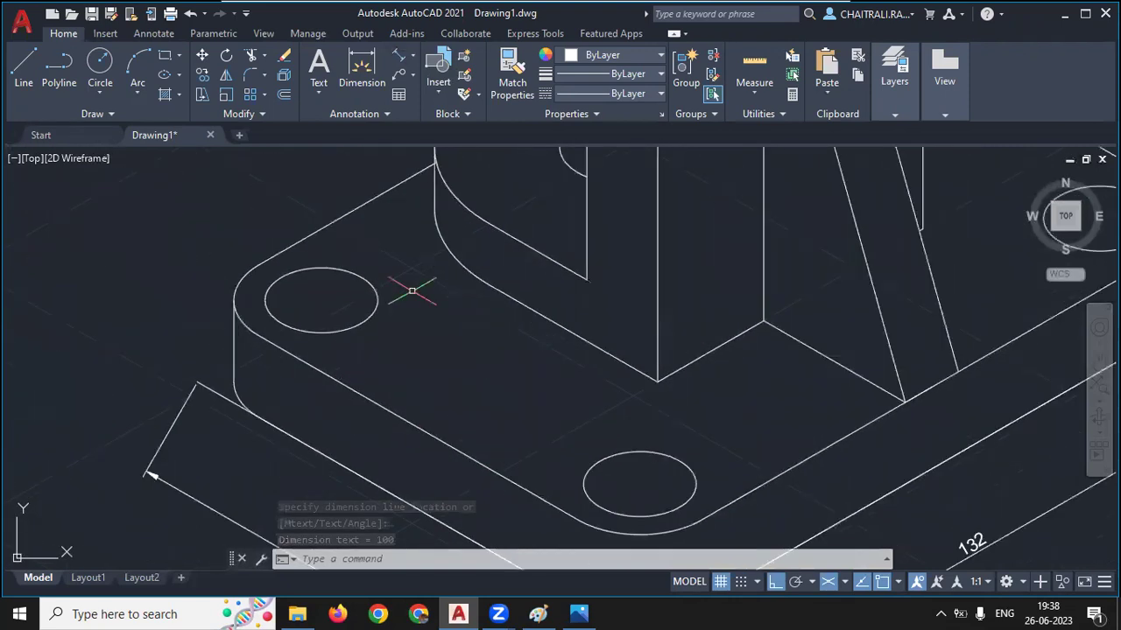
{"action": "scroll", "coordinate": [412, 291], "scroll_direction": "down", "scroll_amount": 3}
{"action": "scroll", "coordinate": [449, 312], "scroll_direction": "down", "scroll_amount": 1}
Add aligned 12 and 60 dimensions to the pillar's top edges with DAL
{"action": "scroll", "coordinate": [552, 267], "scroll_direction": "up", "scroll_amount": 3}
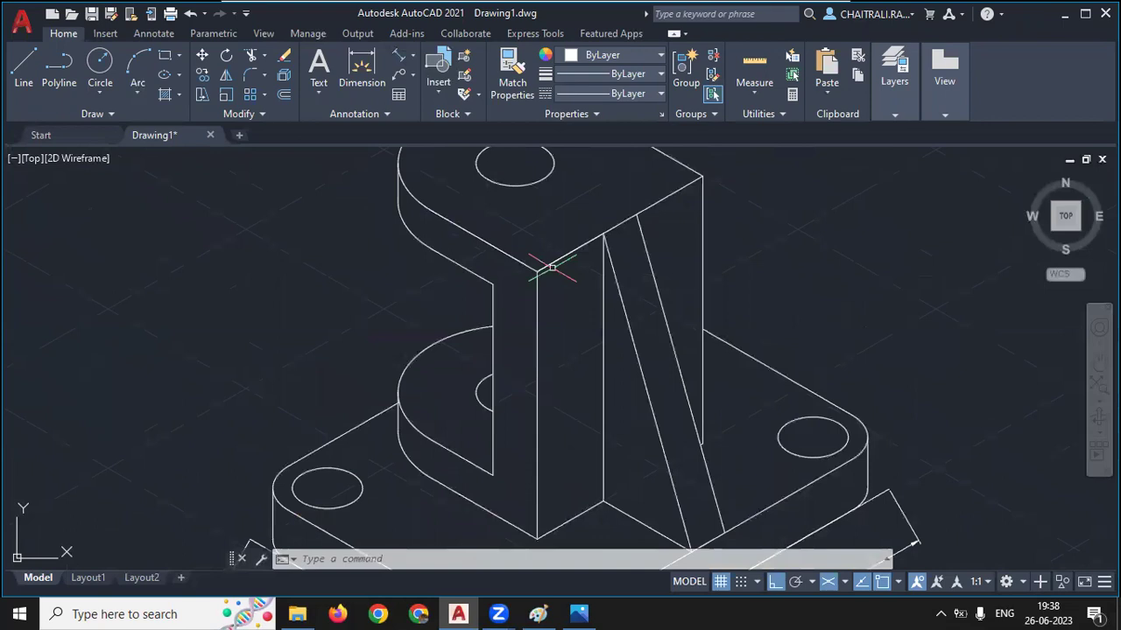
{"action": "type", "text": "dal"}
{"action": "key", "text": "Return"}
{"action": "scroll", "coordinate": [613, 225], "scroll_direction": "up", "scroll_amount": 2}
{"action": "left_click", "coordinate": [599, 242]}
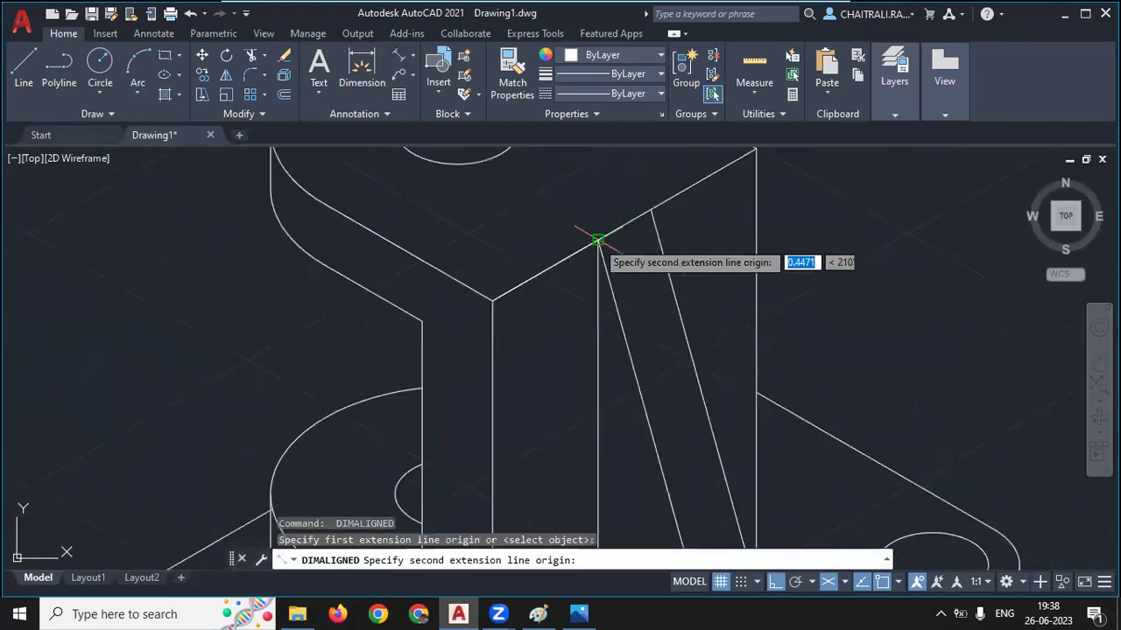
{"action": "left_click", "coordinate": [650, 211]}
{"action": "left_click", "coordinate": [587, 206]}
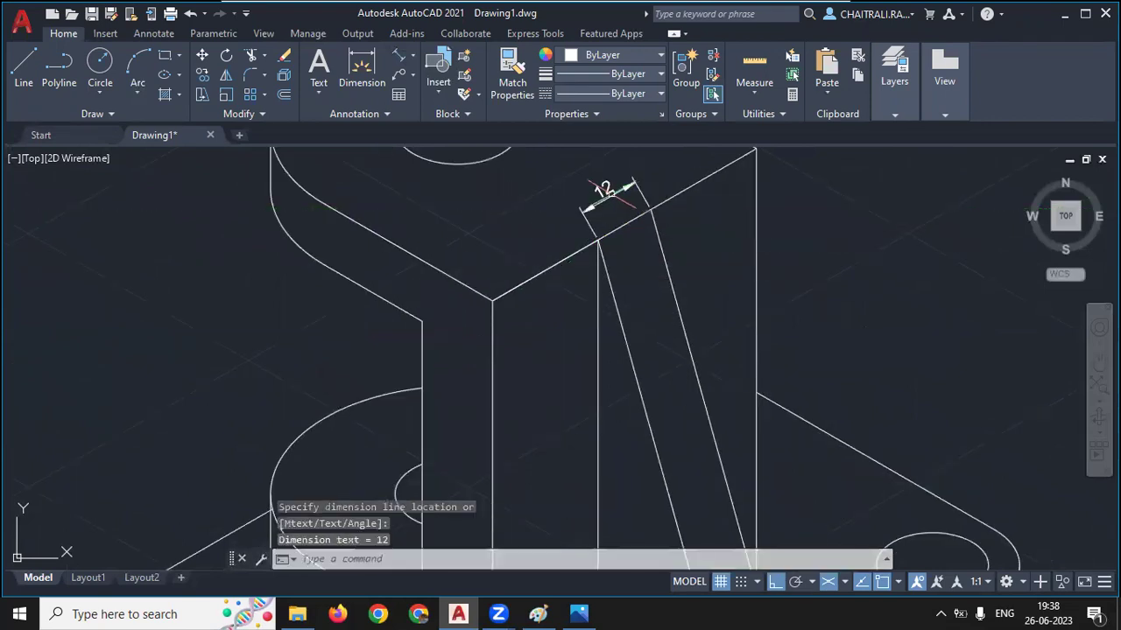
{"action": "key", "text": "Return"}
{"action": "left_click", "coordinate": [492, 299]}
{"action": "middle_click_drag", "start_coordinate": [525, 262], "coordinate": [445, 355]}
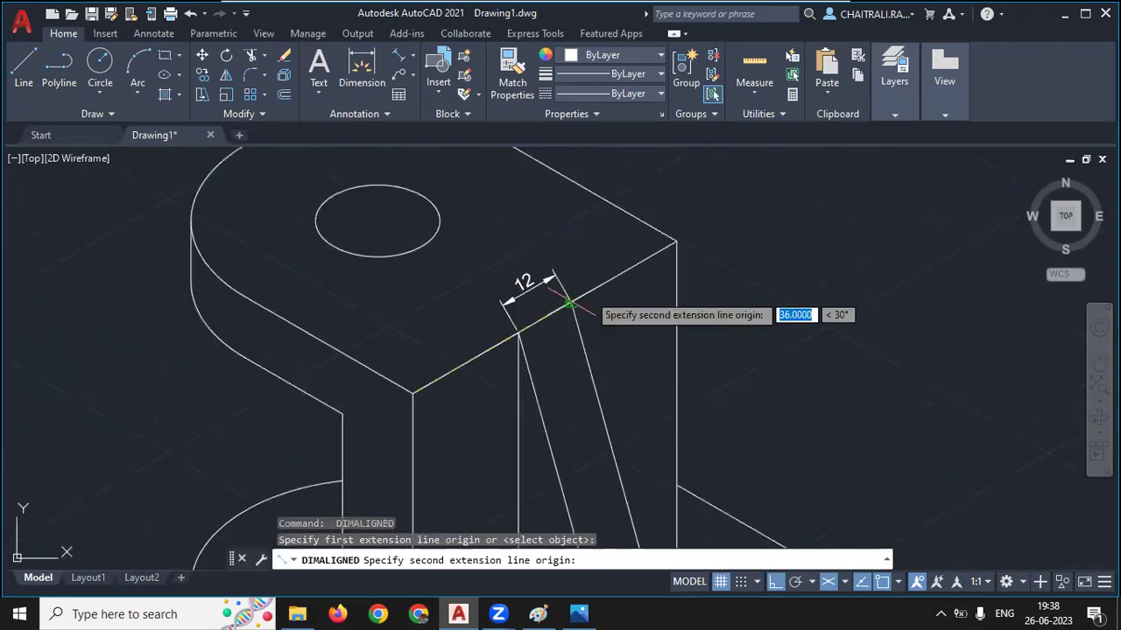
{"action": "left_click", "coordinate": [677, 239]}
{"action": "left_click", "coordinate": [539, 234]}
{"action": "mouse_move", "coordinate": [423, 234]}
{"action": "middle_mouse_down"}
{"action": "mouse_move", "coordinate": [490, 264]}
{"action": "mouse_move", "coordinate": [461, 166]}
{"action": "middle_mouse_up"}
{"action": "scroll", "coordinate": [429, 289], "scroll_direction": "down", "scroll_amount": 3}
{"action": "scroll", "coordinate": [429, 289], "scroll_direction": "down", "scroll_amount": 2}
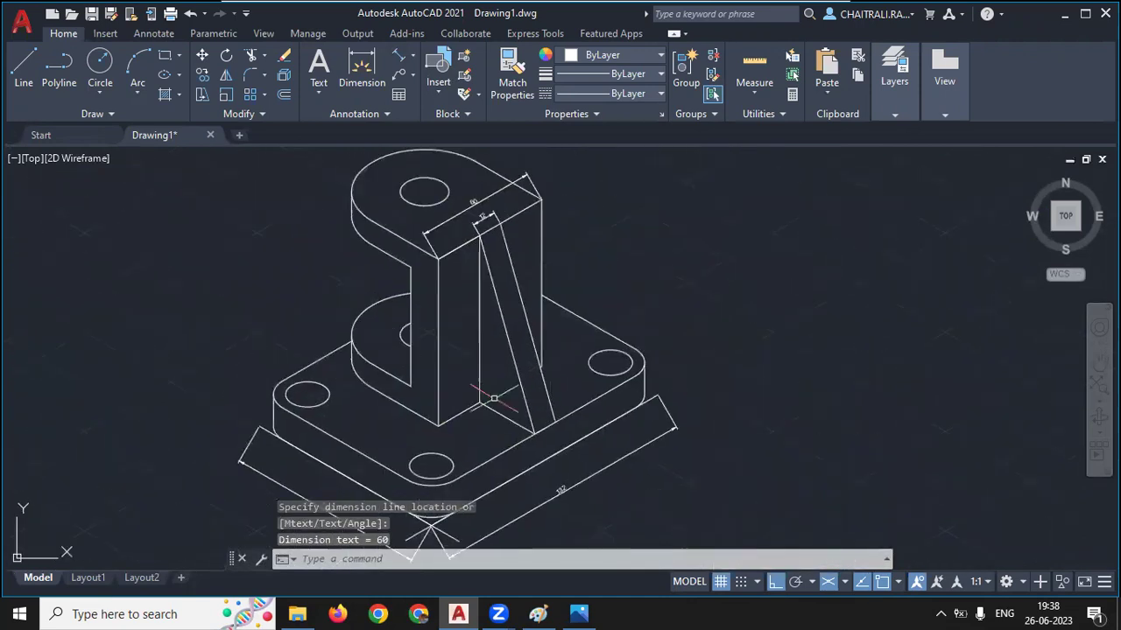
Add an aligned 84 height up the pillar and a 30 from the top hole's centre to the lug's arc
{"action": "key", "text": "Return"}
{"action": "left_click", "coordinate": [438, 256]}
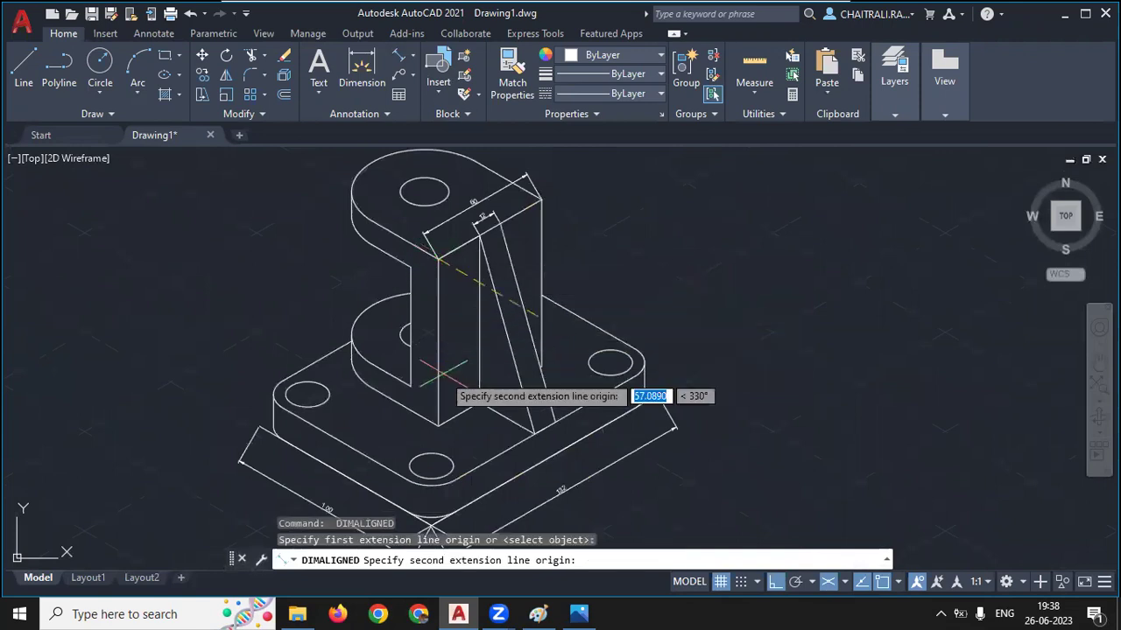
{"action": "left_click", "coordinate": [438, 424]}
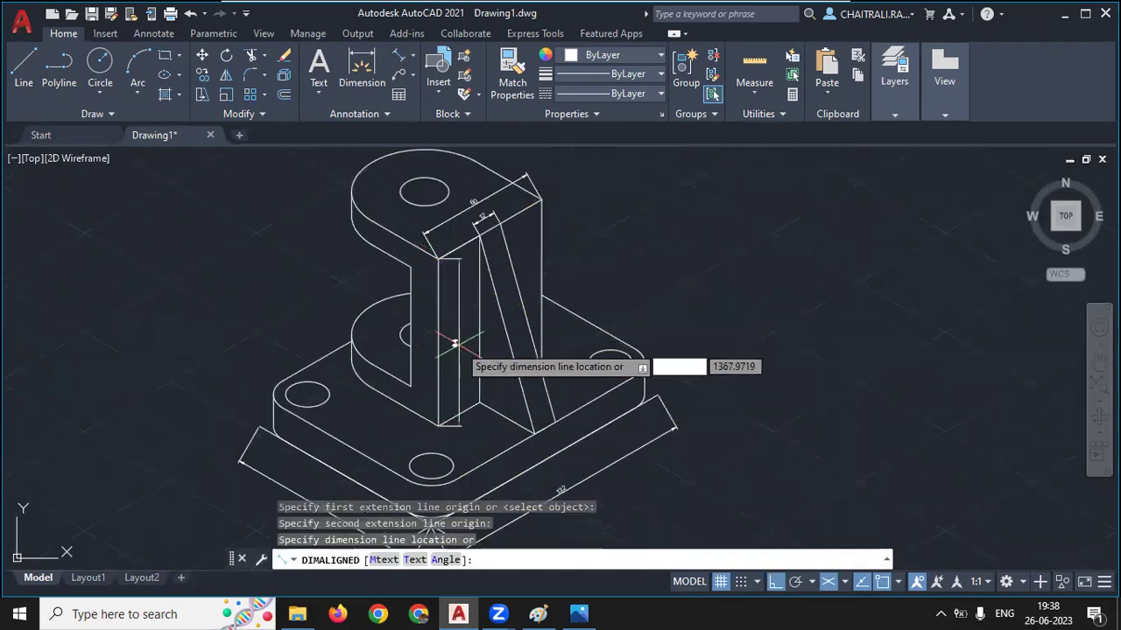
{"action": "left_click", "coordinate": [449, 339]}
{"action": "scroll", "coordinate": [449, 342], "scroll_direction": "up", "scroll_amount": 4}
{"action": "scroll", "coordinate": [447, 333], "scroll_direction": "up", "scroll_amount": 2}
{"action": "scroll", "coordinate": [429, 368], "scroll_direction": "down", "scroll_amount": 5}
{"action": "scroll", "coordinate": [386, 403], "scroll_direction": "down", "scroll_amount": 2}
{"action": "mouse_move", "coordinate": [385, 407]}
{"action": "middle_mouse_down"}
{"action": "mouse_move", "coordinate": [374, 409]}
{"action": "mouse_move", "coordinate": [380, 376]}
{"action": "middle_mouse_up"}
{"action": "scroll", "coordinate": [491, 315], "scroll_direction": "up", "scroll_amount": 1}
{"action": "scroll", "coordinate": [473, 311], "scroll_direction": "up", "scroll_amount": 1}
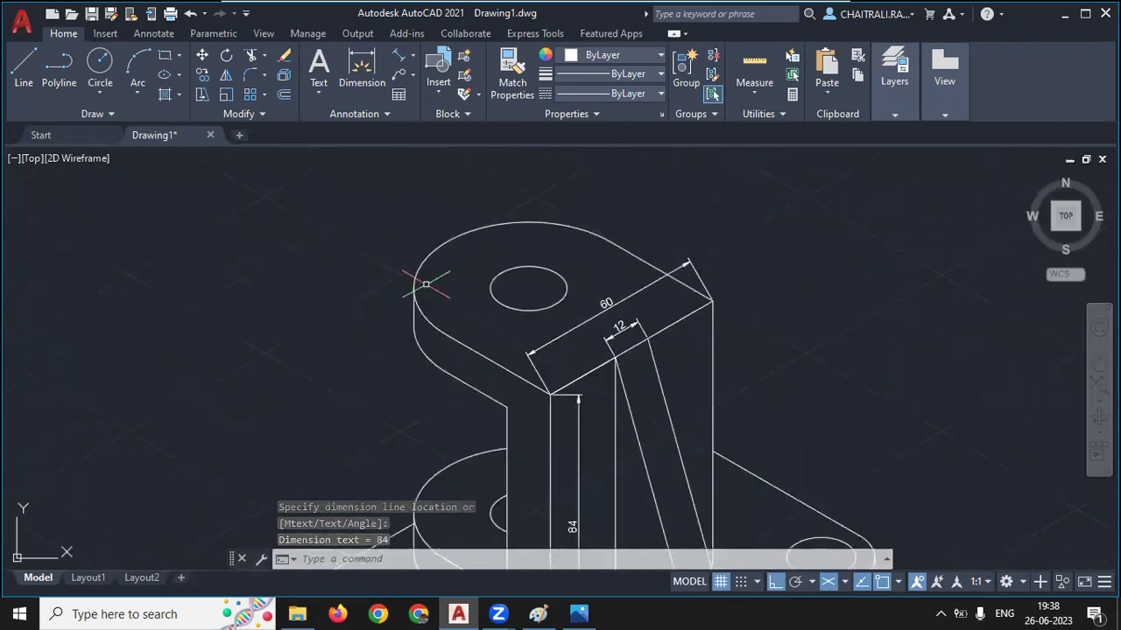
{"action": "scroll", "coordinate": [458, 306], "scroll_direction": "up", "scroll_amount": 1}
{"action": "key", "text": "Return"}
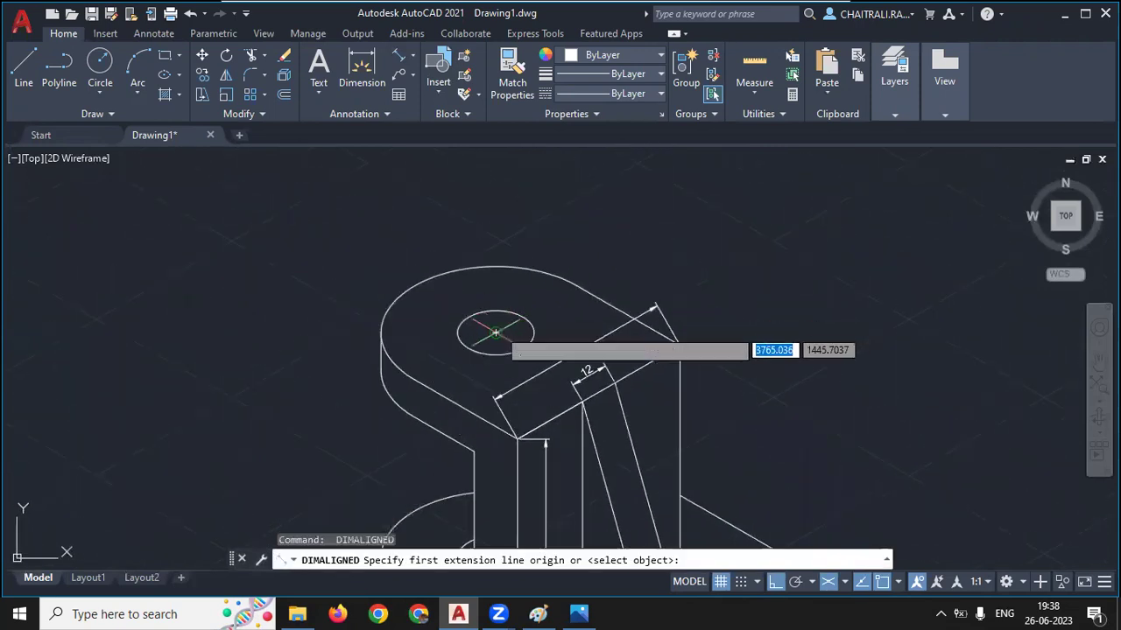
{"action": "left_click", "coordinate": [495, 333]}
{"action": "left_click", "coordinate": [575, 282]}
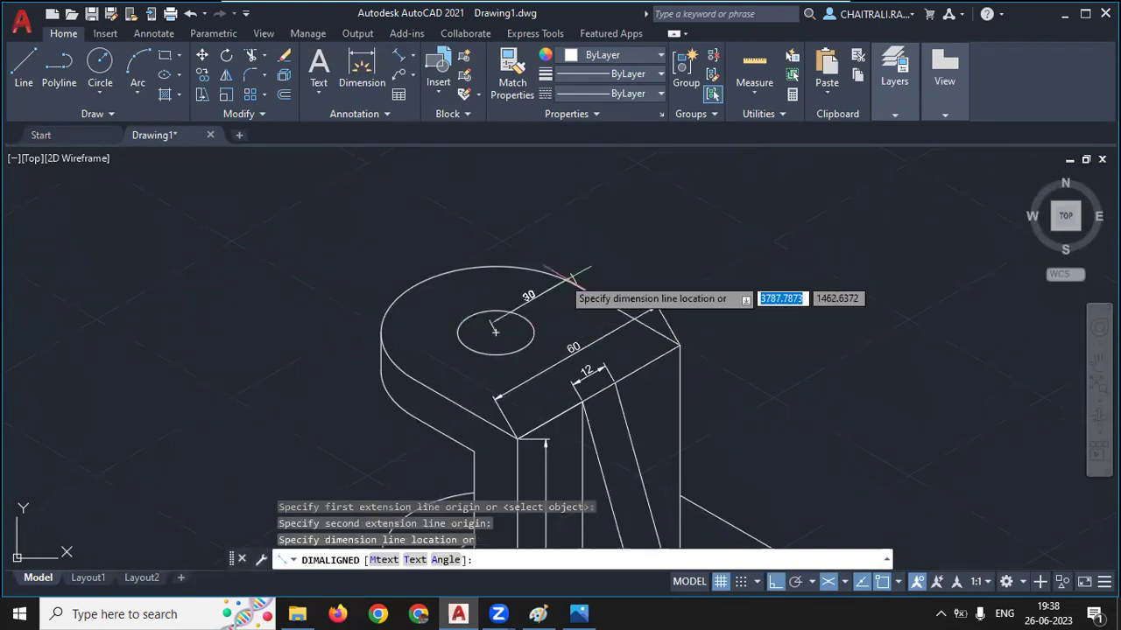
{"action": "left_click", "coordinate": [512, 247]}
{"action": "scroll", "coordinate": [455, 289], "scroll_direction": "down", "scroll_amount": 1}
{"action": "scroll", "coordinate": [396, 289], "scroll_direction": "up", "scroll_amount": 1}
{"action": "scroll", "coordinate": [399, 280], "scroll_direction": "down", "scroll_amount": 1}
{"action": "scroll", "coordinate": [377, 307], "scroll_direction": "down", "scroll_amount": 1}
{"action": "scroll", "coordinate": [385, 289], "scroll_direction": "down", "scroll_amount": 2}
{"action": "middle_click_drag", "start_coordinate": [394, 284], "coordinate": [469, 280]}
{"action": "scroll", "coordinate": [464, 408], "scroll_direction": "up", "scroll_amount": 1}
{"action": "scroll", "coordinate": [476, 408], "scroll_direction": "up", "scroll_amount": 2}
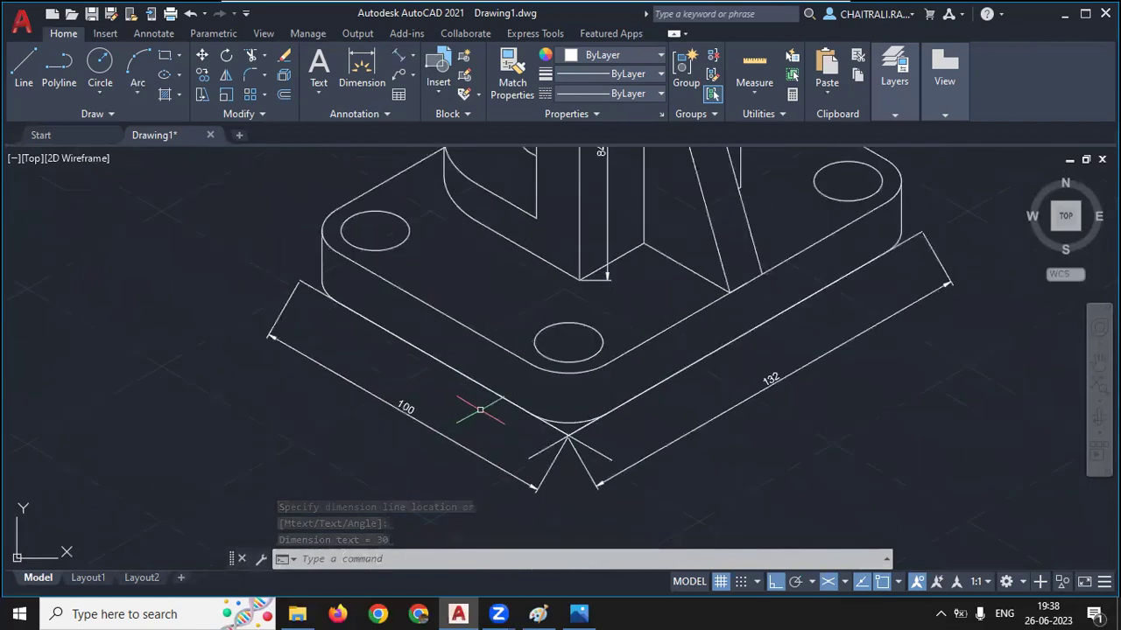
{"action": "scroll", "coordinate": [387, 452], "scroll_direction": "up", "scroll_amount": 1}
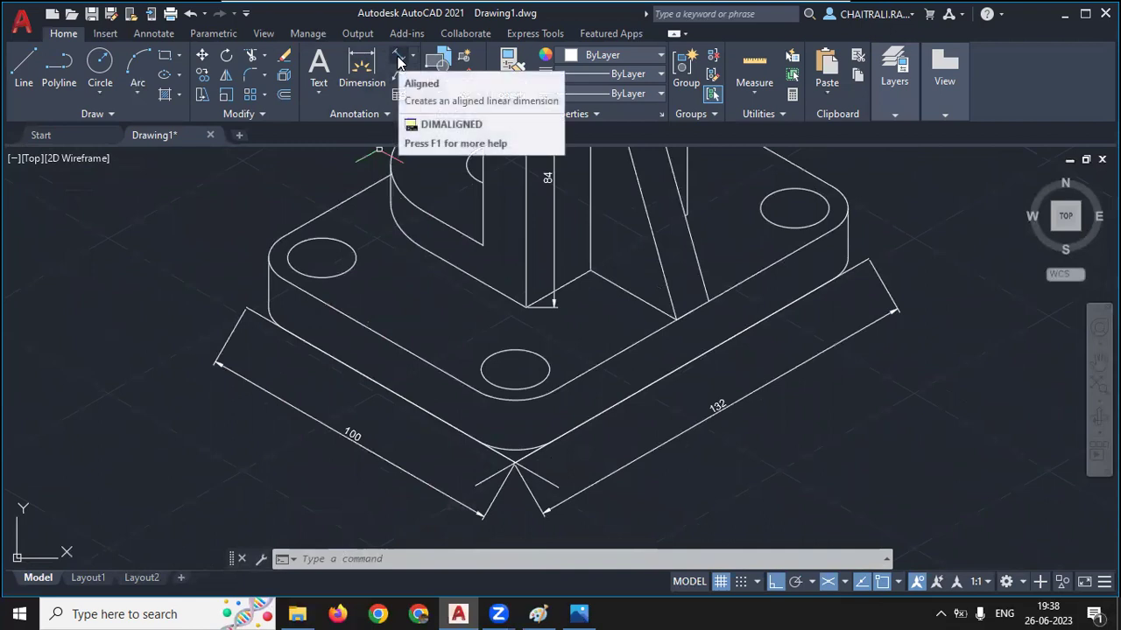
{"action": "mouse_move", "coordinate": [396, 57]}
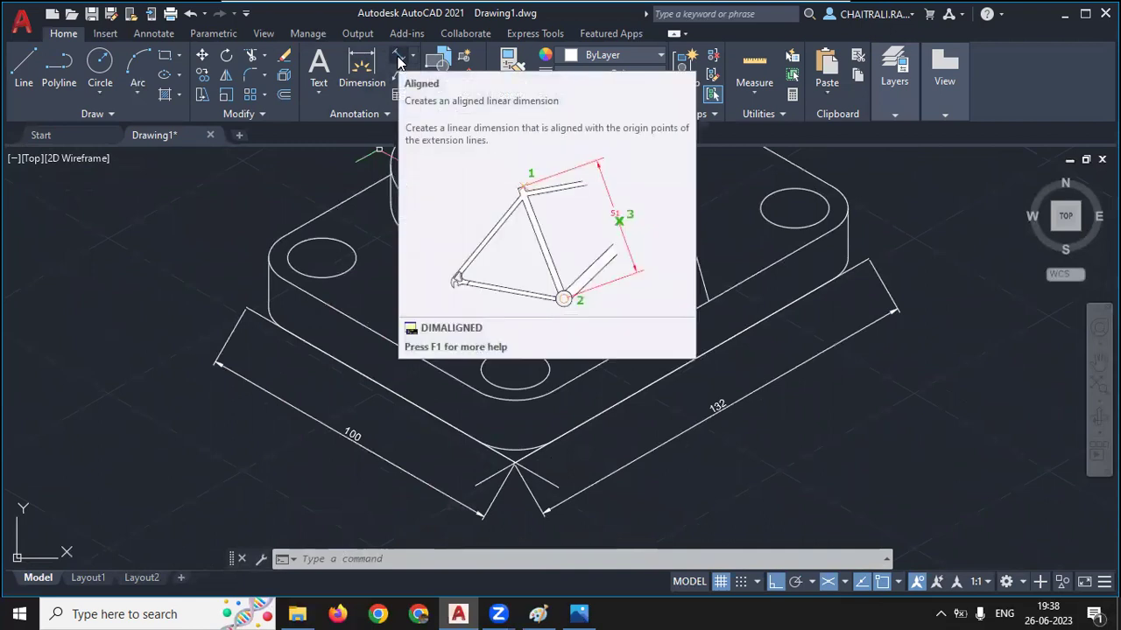
{"action": "scroll", "coordinate": [562, 351], "scroll_direction": "down", "scroll_amount": 1}
{"action": "scroll", "coordinate": [562, 351], "scroll_direction": "down", "scroll_amount": 1}
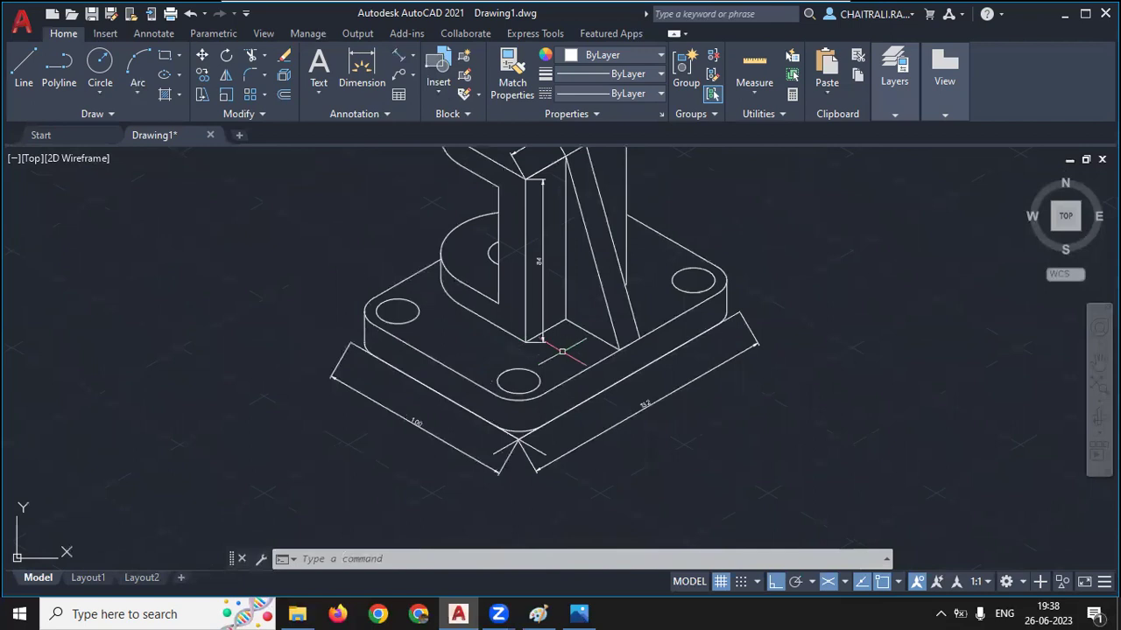
Check the handwritten notes in Paint, minimize Paint, and recentre the bracket in AutoCAD
{"action": "left_click", "coordinate": [539, 614]}
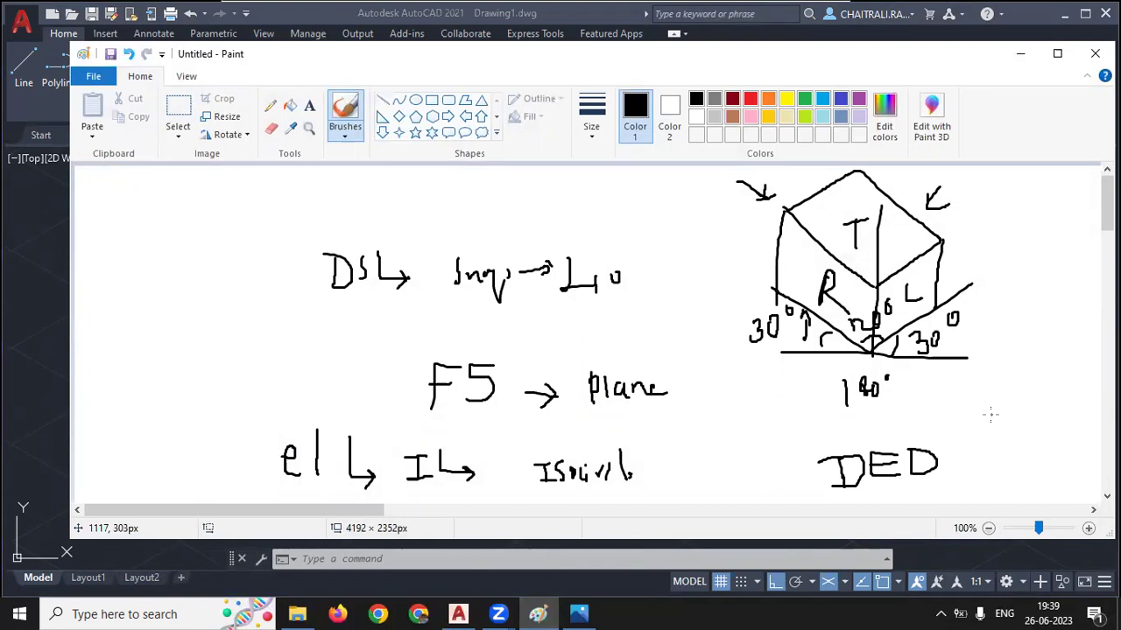
{"action": "left_click", "coordinate": [1018, 53]}
{"action": "scroll", "coordinate": [571, 441], "scroll_direction": "up", "scroll_amount": 2}
{"action": "scroll", "coordinate": [565, 394], "scroll_direction": "down", "scroll_amount": 1}
{"action": "scroll", "coordinate": [582, 391], "scroll_direction": "down", "scroll_amount": 1}
{"action": "scroll", "coordinate": [587, 391], "scroll_direction": "down", "scroll_amount": 1}
{"action": "scroll", "coordinate": [582, 385], "scroll_direction": "down", "scroll_amount": 1}
{"action": "middle_click_drag", "start_coordinate": [570, 282], "coordinate": [583, 378]}
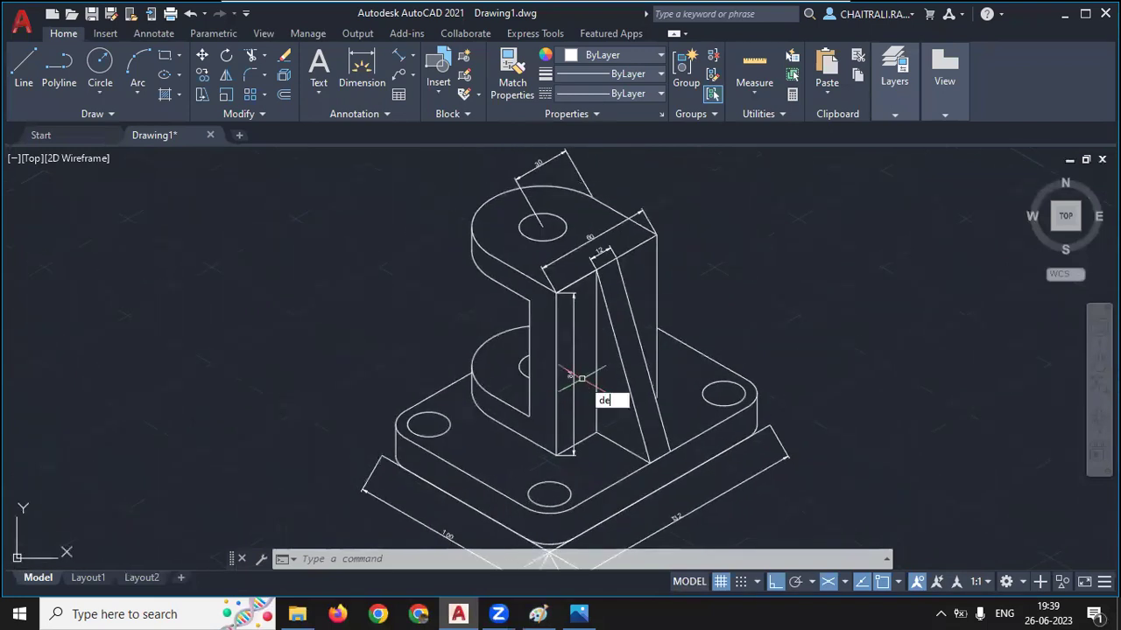
Start DIMEDIT (DED), glancing at the reference bracket image in Photos before returning to AutoCAD
{"action": "type", "text": "d"}
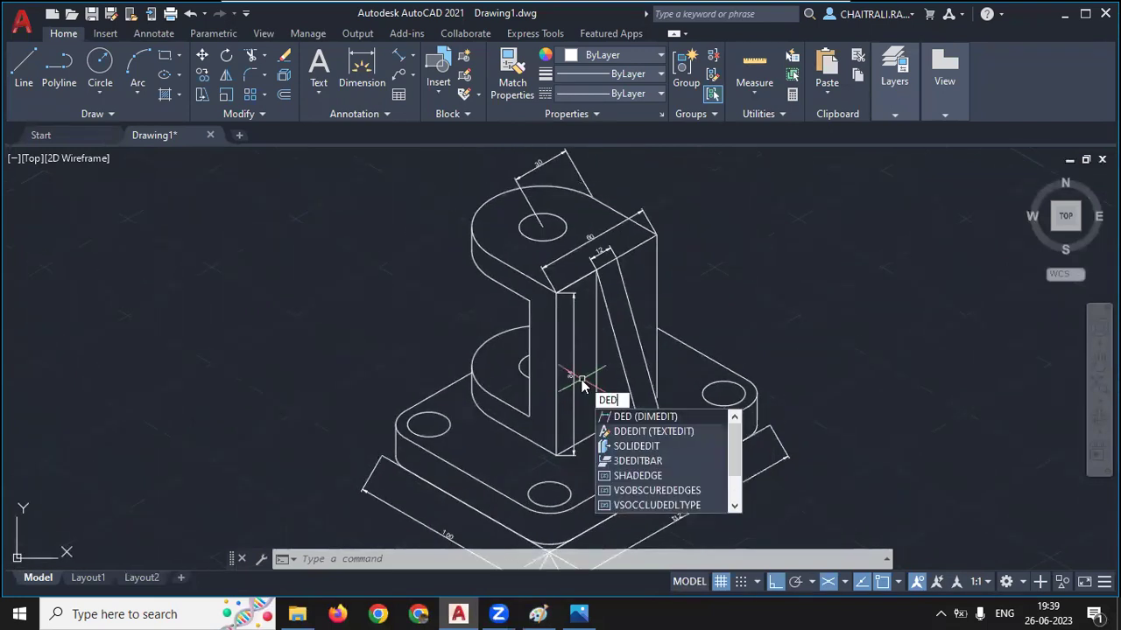
{"action": "key", "text": "Return"}
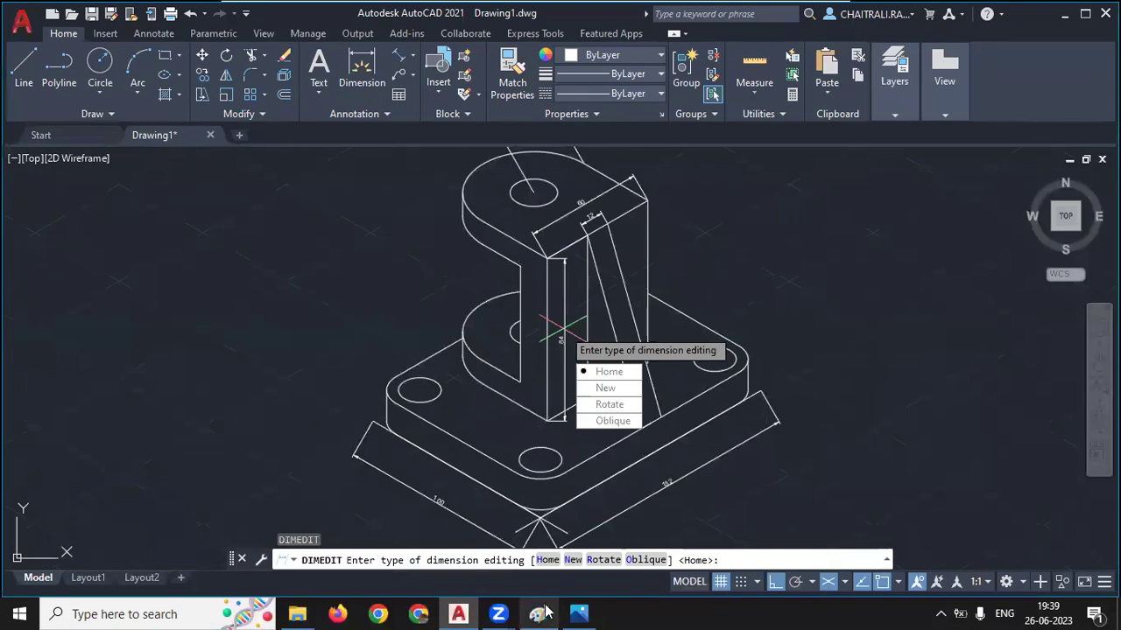
{"action": "left_click", "coordinate": [573, 613]}
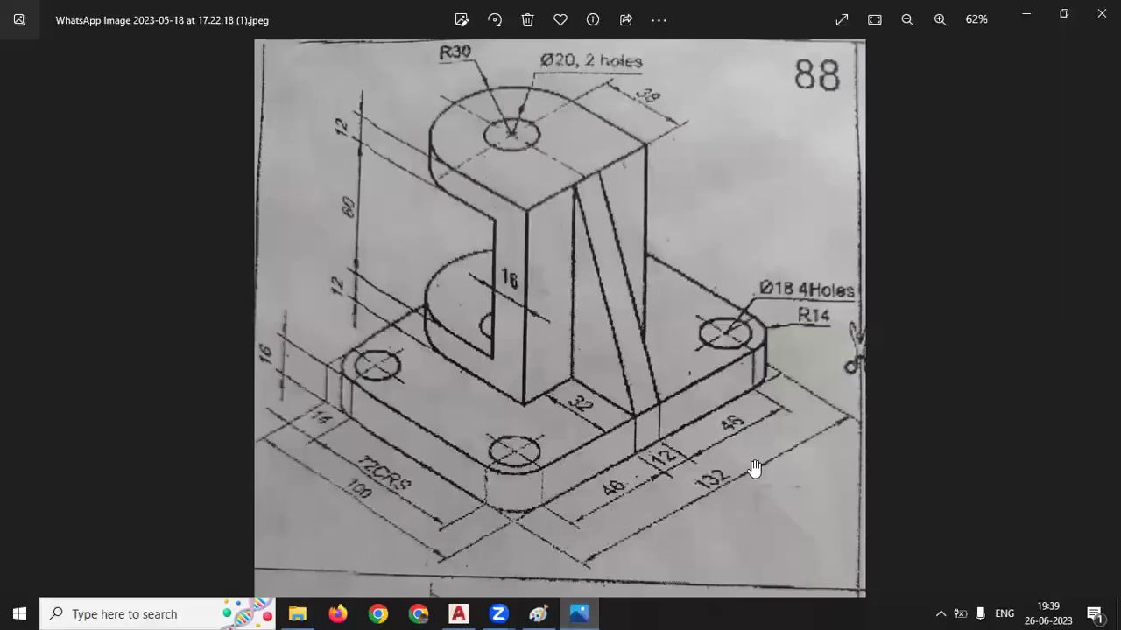
{"action": "left_click", "coordinate": [582, 613]}
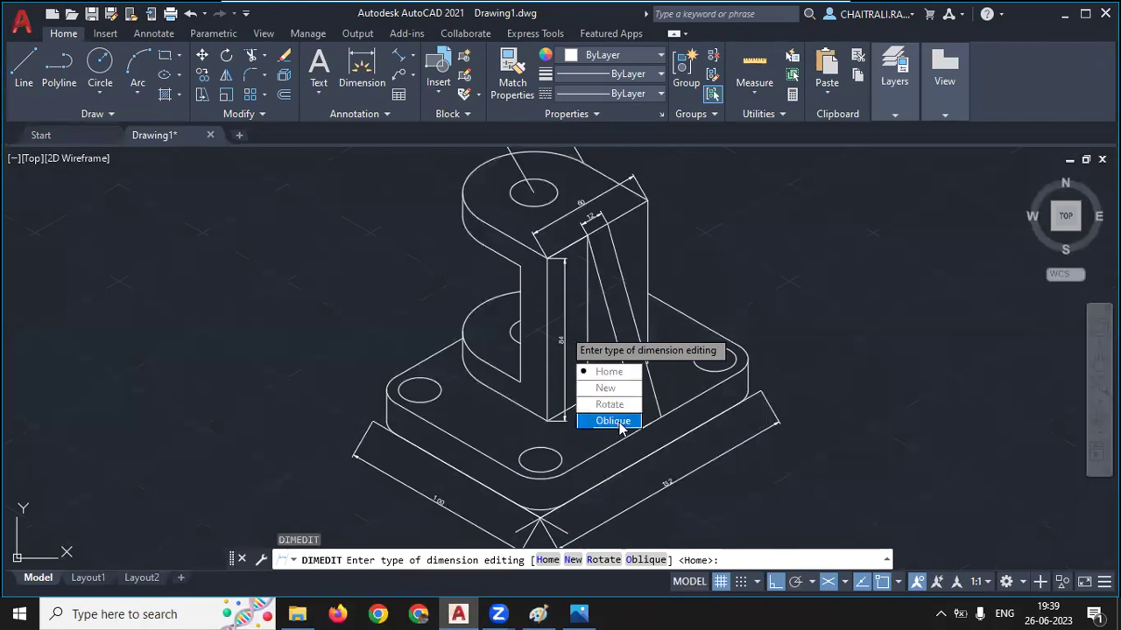
Choose the Oblique option and select the 132 dimension to slant
{"action": "key", "text": "Return"}
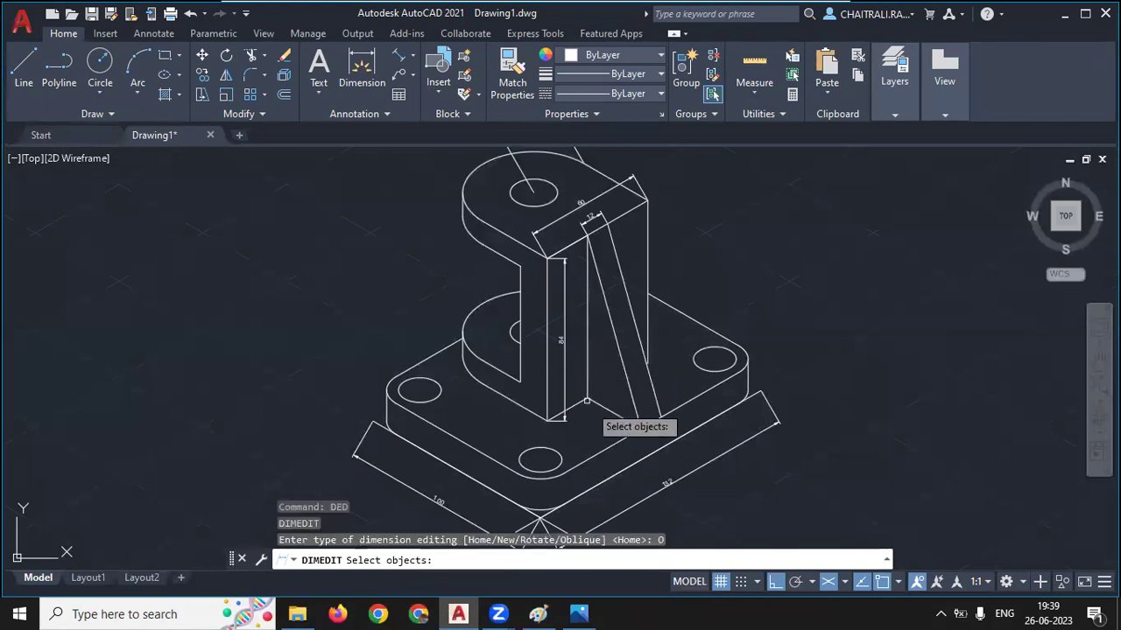
{"action": "middle_click_drag", "start_coordinate": [595, 438], "coordinate": [536, 314]}
{"action": "scroll", "coordinate": [547, 429], "scroll_direction": "up", "scroll_amount": 1}
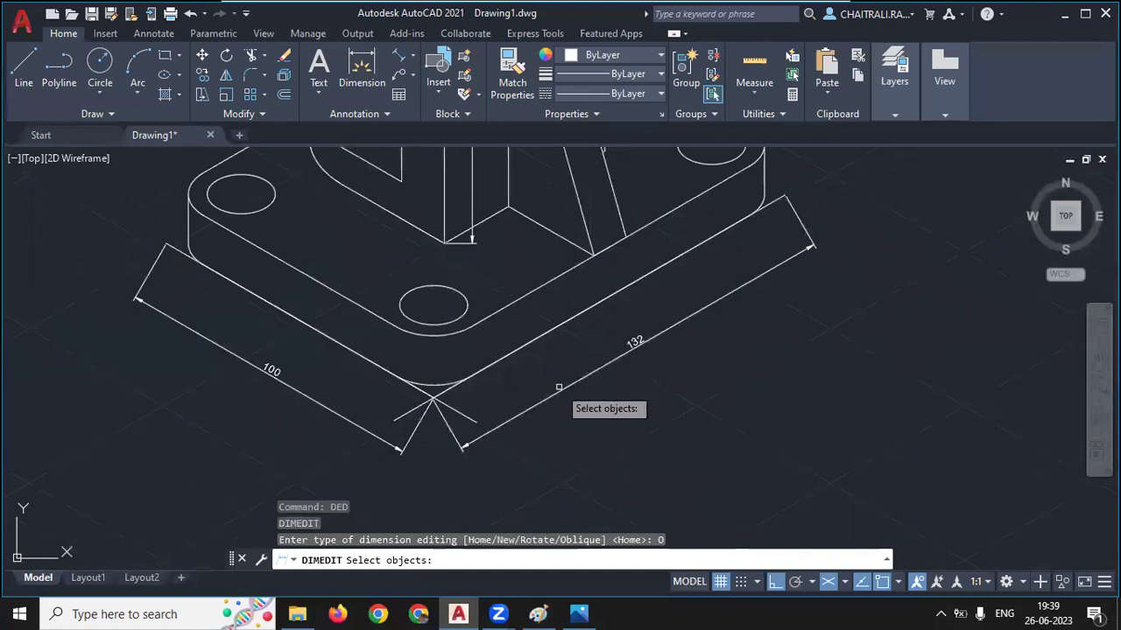
{"action": "scroll", "coordinate": [595, 402], "scroll_direction": "up", "scroll_amount": 1}
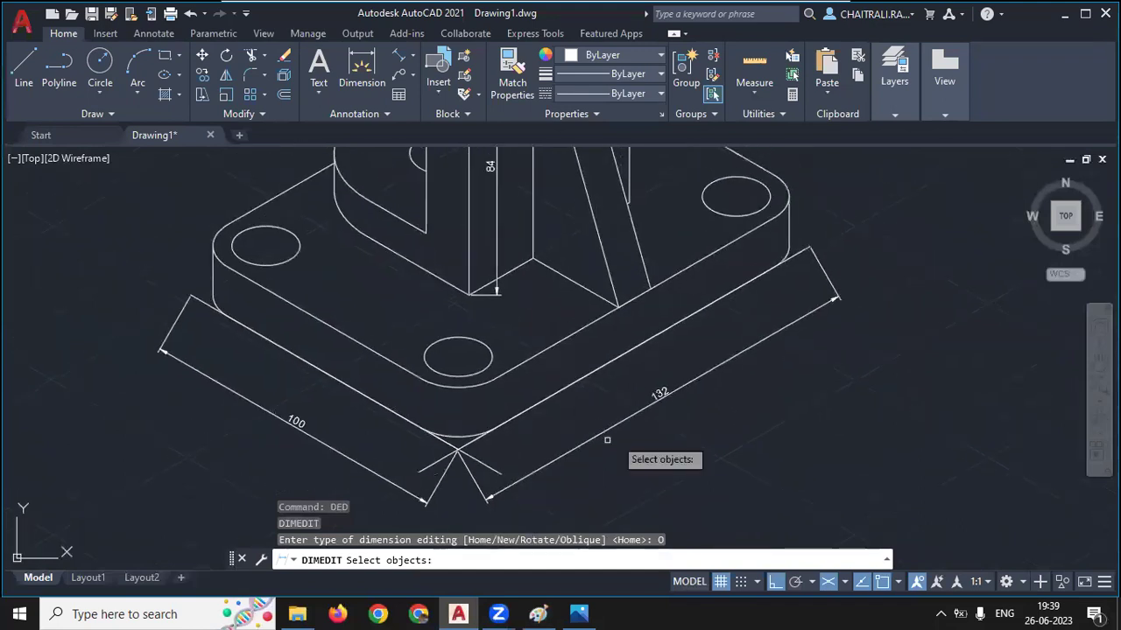
{"action": "left_click", "coordinate": [660, 394]}
{"action": "scroll", "coordinate": [660, 394], "scroll_direction": "down", "scroll_amount": 2}
{"action": "mouse_move", "coordinate": [663, 395]}
{"action": "middle_mouse_down"}
{"action": "mouse_move", "coordinate": [654, 382]}
{"action": "mouse_move", "coordinate": [647, 433]}
{"action": "middle_mouse_up"}
{"action": "scroll", "coordinate": [601, 207], "scroll_direction": "up", "scroll_amount": 2}
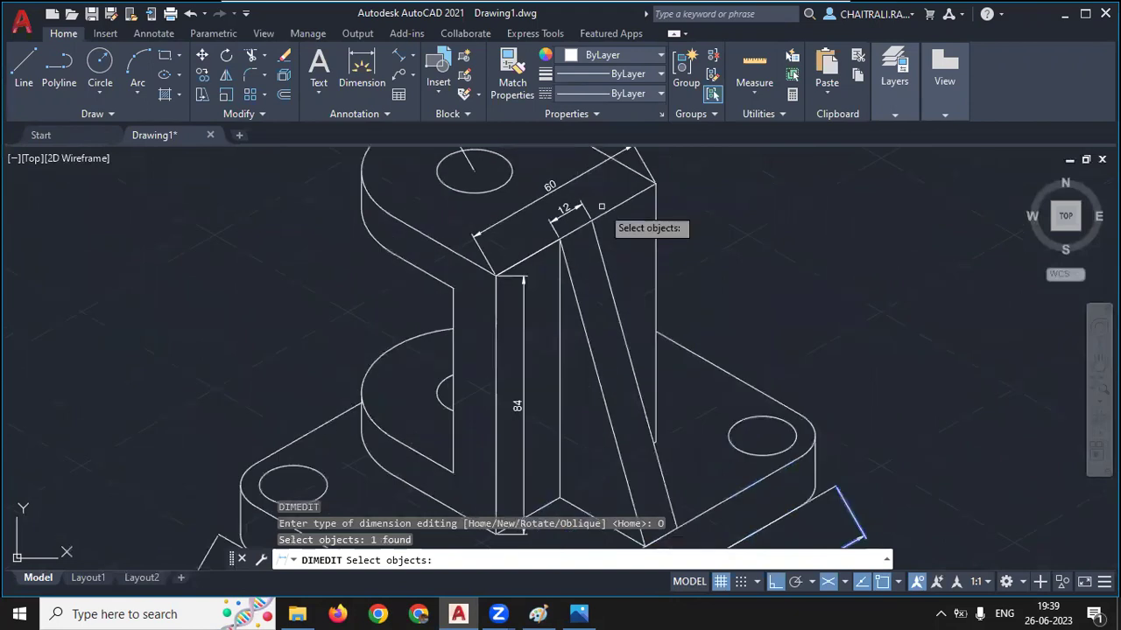
{"action": "scroll", "coordinate": [602, 207], "scroll_direction": "down", "scroll_amount": 2}
{"action": "scroll", "coordinate": [578, 264], "scroll_direction": "up", "scroll_amount": 1}
{"action": "scroll", "coordinate": [571, 224], "scroll_direction": "up", "scroll_amount": 2}
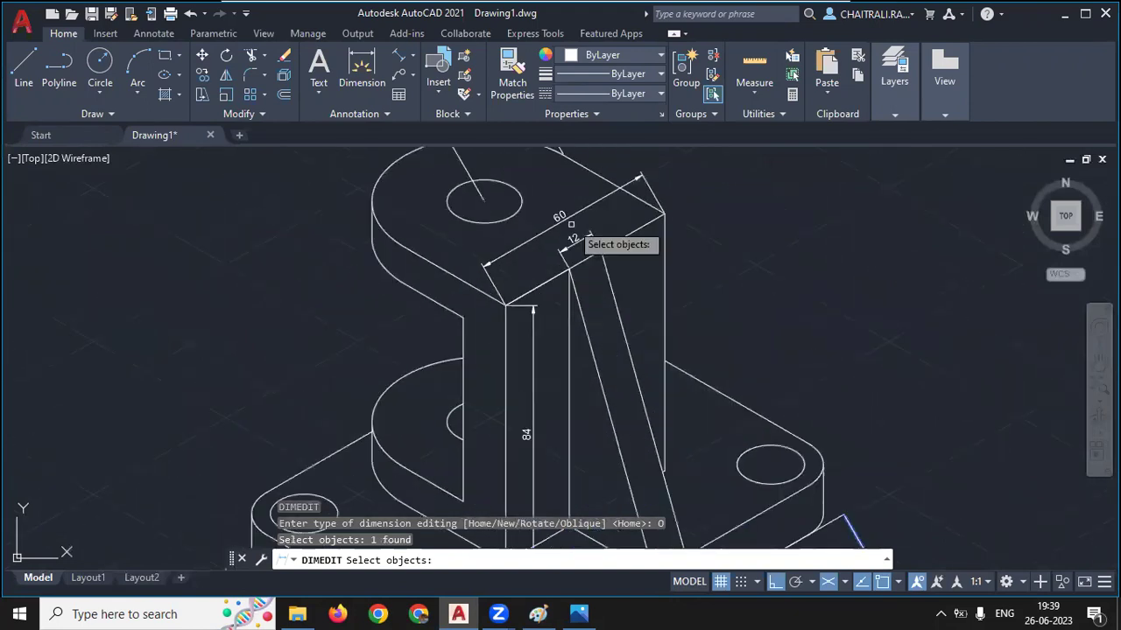
Add the 60 and 12 dimensions to the selection and confirm it
{"action": "left_click", "coordinate": [560, 221]}
{"action": "left_click", "coordinate": [567, 233]}
{"action": "scroll", "coordinate": [557, 219], "scroll_direction": "down", "scroll_amount": 2}
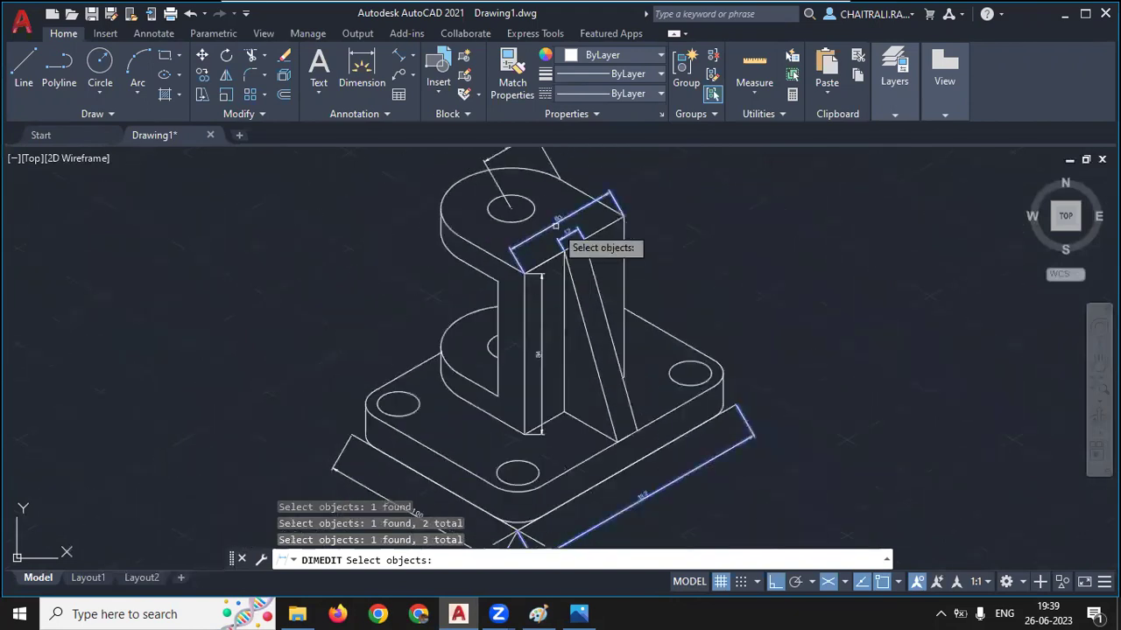
{"action": "middle_click_drag", "start_coordinate": [558, 249], "coordinate": [569, 319]}
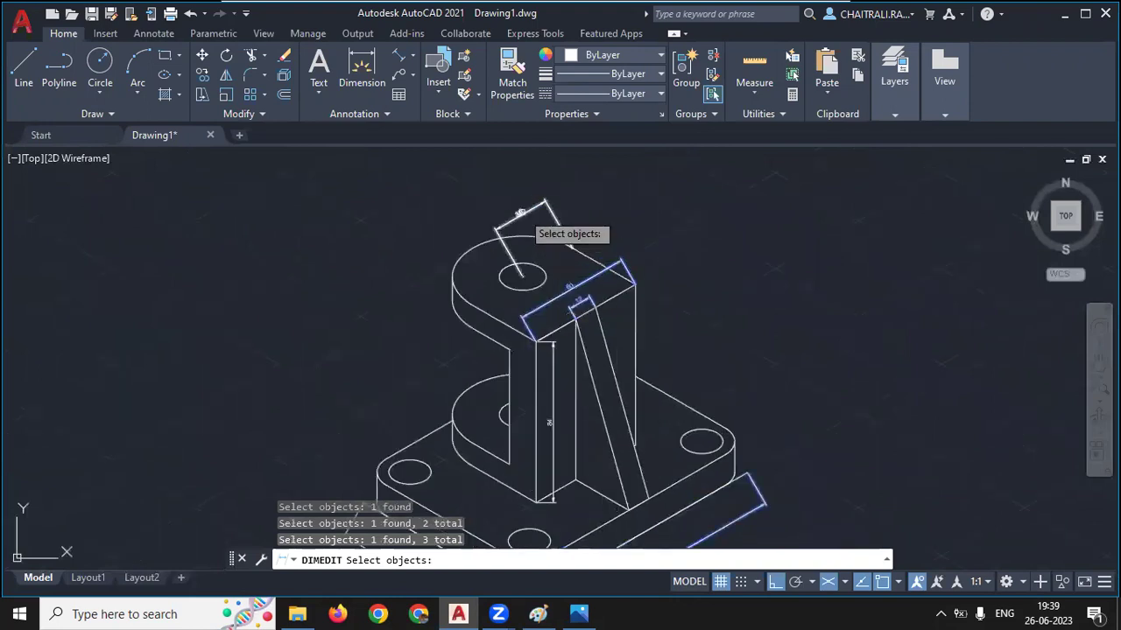
{"action": "mouse_move", "coordinate": [685, 292]}
{"action": "middle_mouse_down"}
{"action": "mouse_move", "coordinate": [776, 349]}
{"action": "mouse_move", "coordinate": [765, 356]}
{"action": "middle_mouse_up"}
{"action": "key", "text": "Return"}
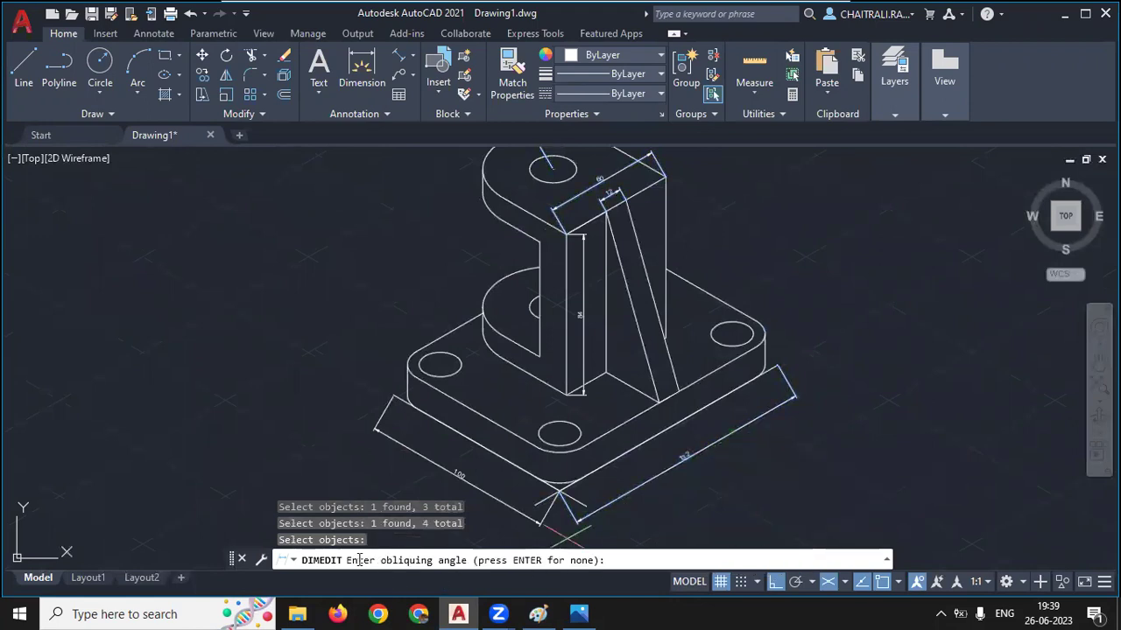
{"action": "scroll", "coordinate": [543, 491], "scroll_direction": "up", "scroll_amount": 1}
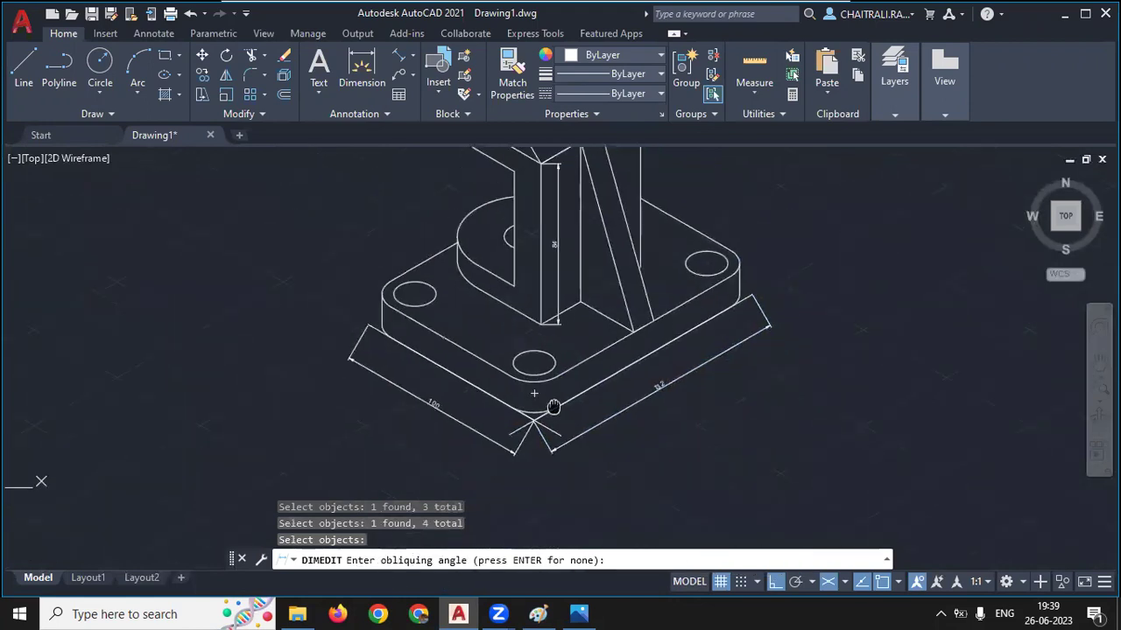
{"action": "scroll", "coordinate": [552, 420], "scroll_direction": "up", "scroll_amount": 4}
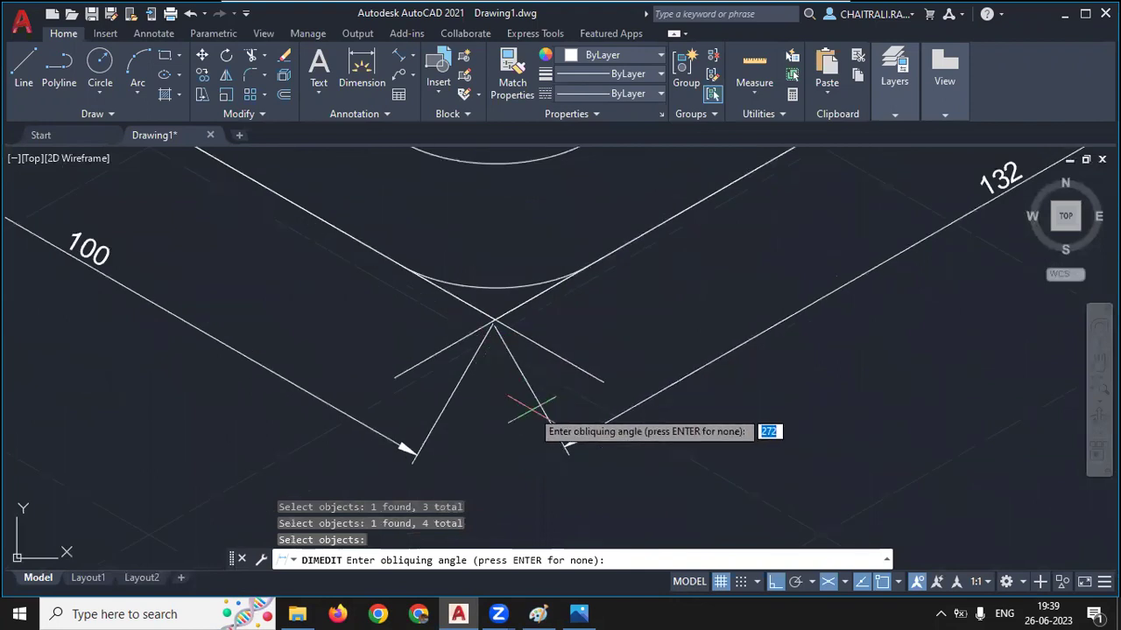
{"action": "scroll", "coordinate": [527, 383], "scroll_direction": "down", "scroll_amount": 2}
{"action": "middle_click_drag", "start_coordinate": [530, 388], "coordinate": [554, 476]}
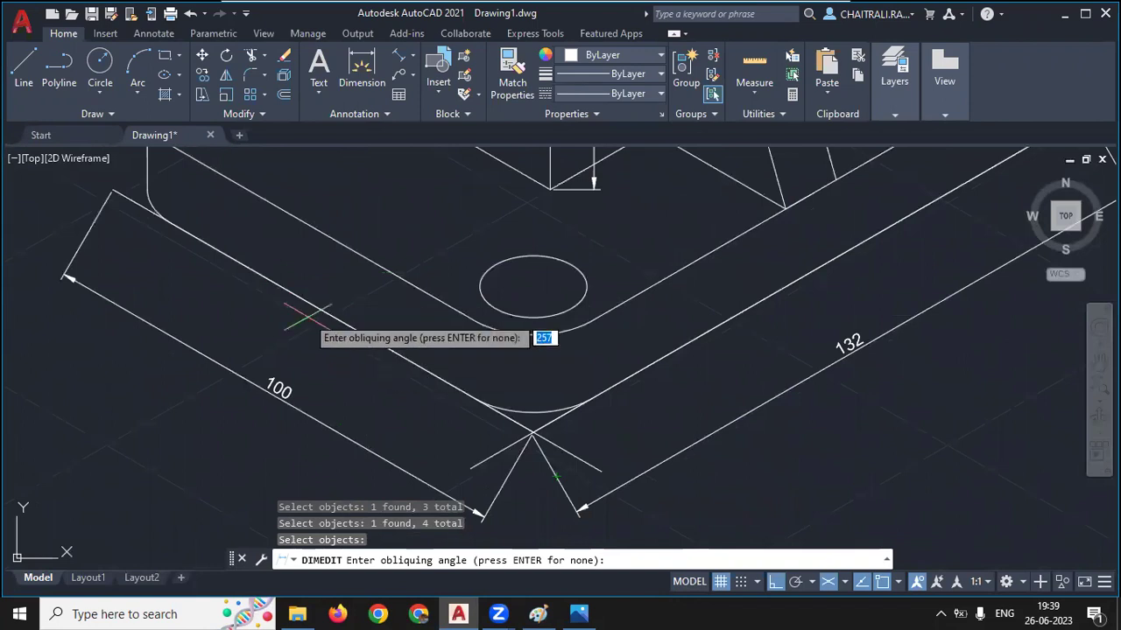
{"action": "scroll", "coordinate": [350, 328], "scroll_direction": "down", "scroll_amount": 2}
{"action": "scroll", "coordinate": [315, 357], "scroll_direction": "down", "scroll_amount": 3}
{"action": "scroll", "coordinate": [332, 363], "scroll_direction": "up", "scroll_amount": 2}
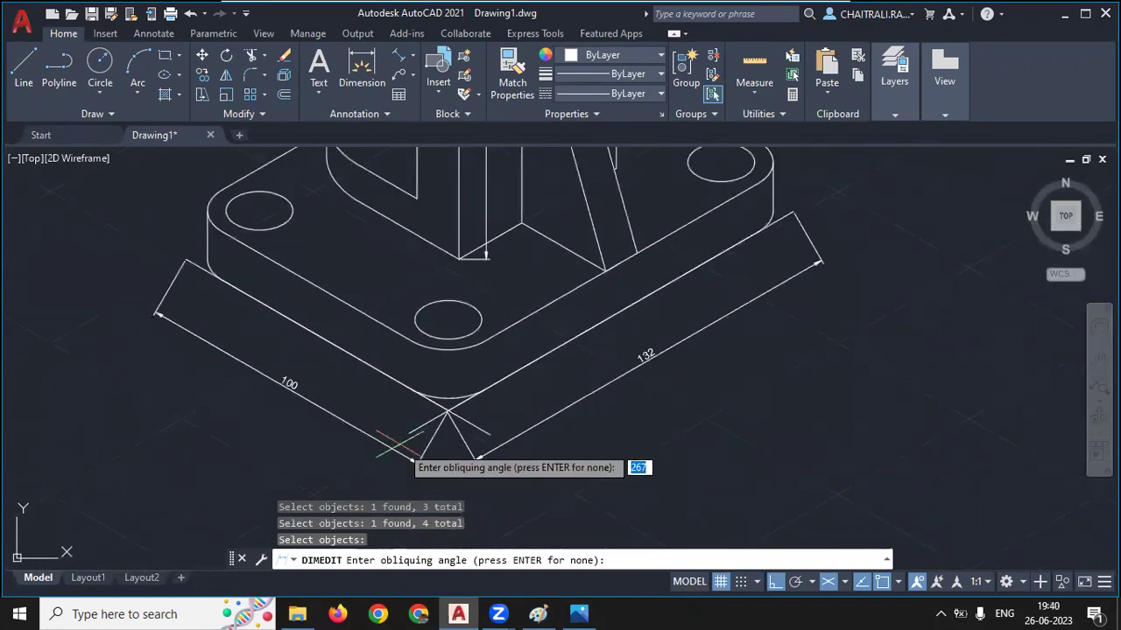
{"action": "scroll", "coordinate": [412, 442], "scroll_direction": "up", "scroll_amount": 2}
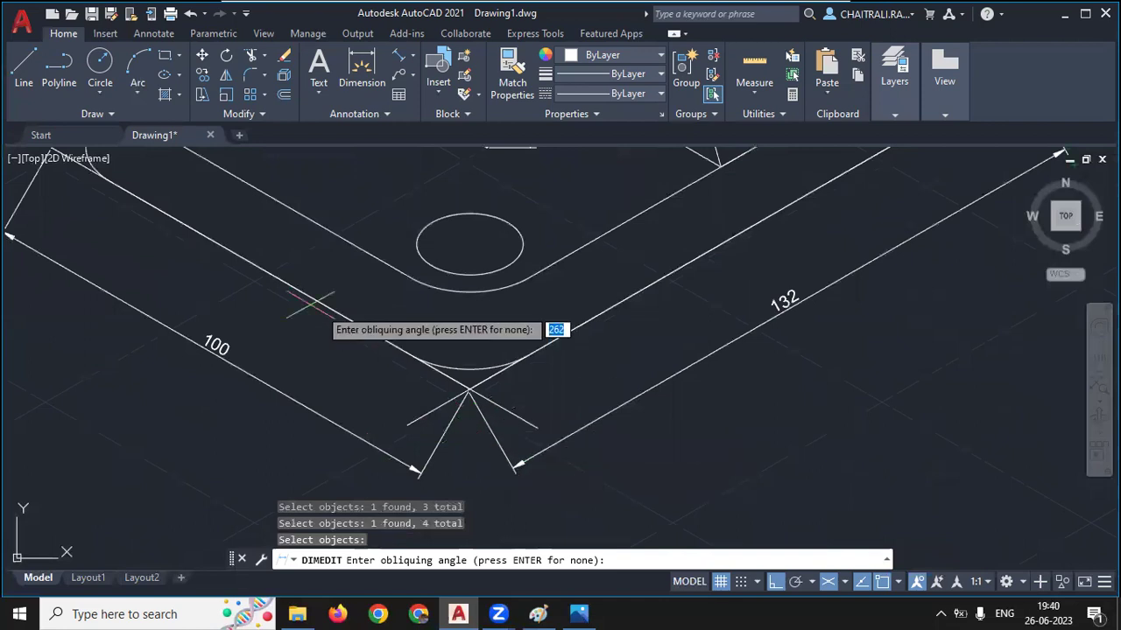
{"action": "middle_click_drag", "start_coordinate": [262, 296], "coordinate": [265, 320]}
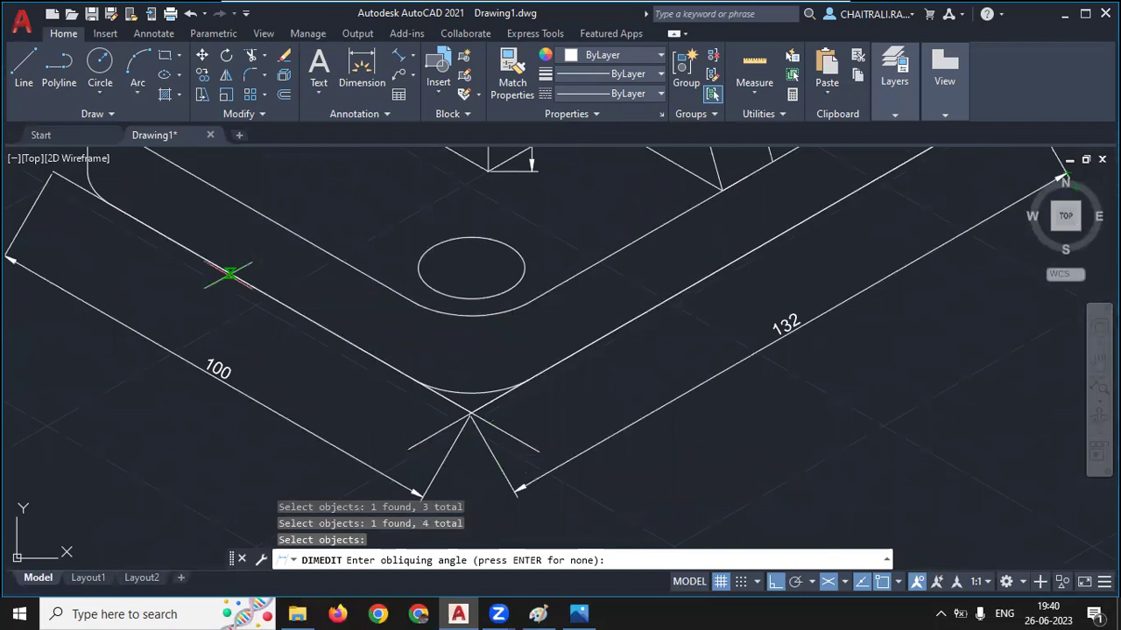
Set the obliquing angle for the selected dimensions along the isometric edge
{"action": "left_click", "coordinate": [331, 336]}
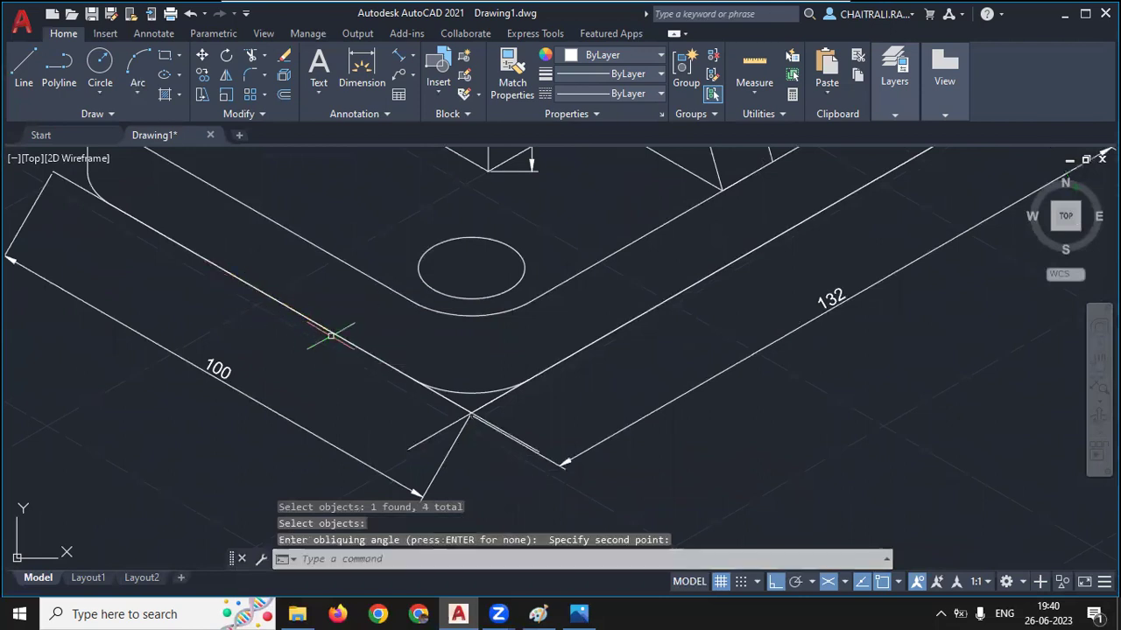
{"action": "scroll", "coordinate": [331, 336], "scroll_direction": "down", "scroll_amount": 3}
{"action": "scroll", "coordinate": [427, 411], "scroll_direction": "up", "scroll_amount": 3}
{"action": "scroll", "coordinate": [427, 412], "scroll_direction": "up", "scroll_amount": 2}
{"action": "scroll", "coordinate": [412, 395], "scroll_direction": "down", "scroll_amount": 1}
{"action": "scroll", "coordinate": [418, 393], "scroll_direction": "down", "scroll_amount": 1}
{"action": "scroll", "coordinate": [388, 400], "scroll_direction": "up", "scroll_amount": 1}
{"action": "scroll", "coordinate": [379, 396], "scroll_direction": "up", "scroll_amount": 1}
{"action": "scroll", "coordinate": [438, 405], "scroll_direction": "up", "scroll_amount": 1}
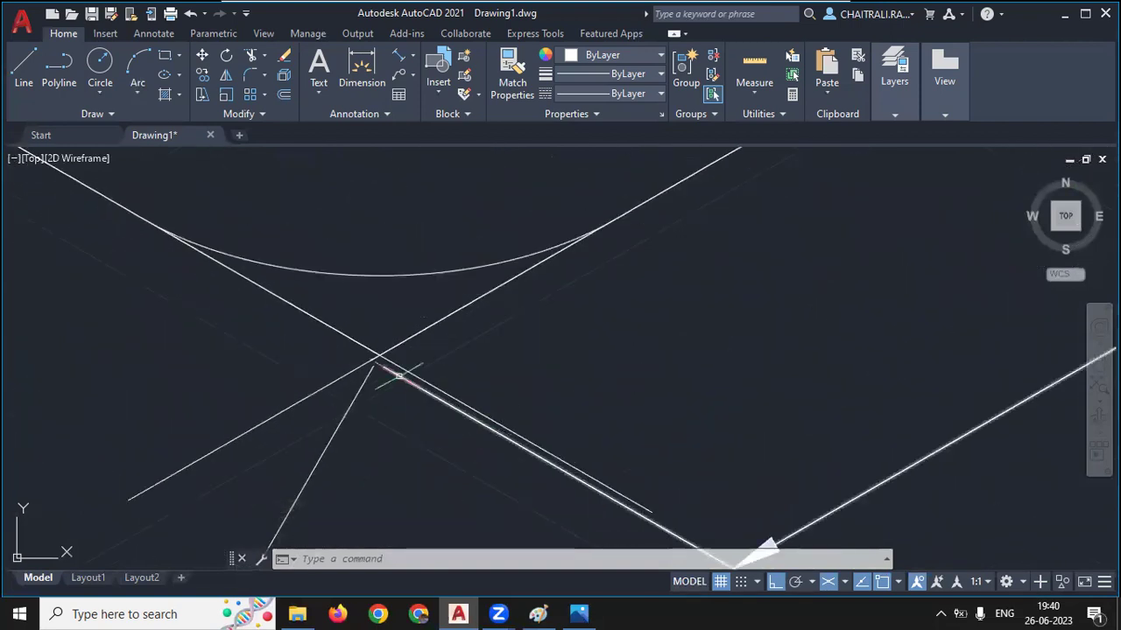
{"action": "scroll", "coordinate": [373, 360], "scroll_direction": "down", "scroll_amount": 1}
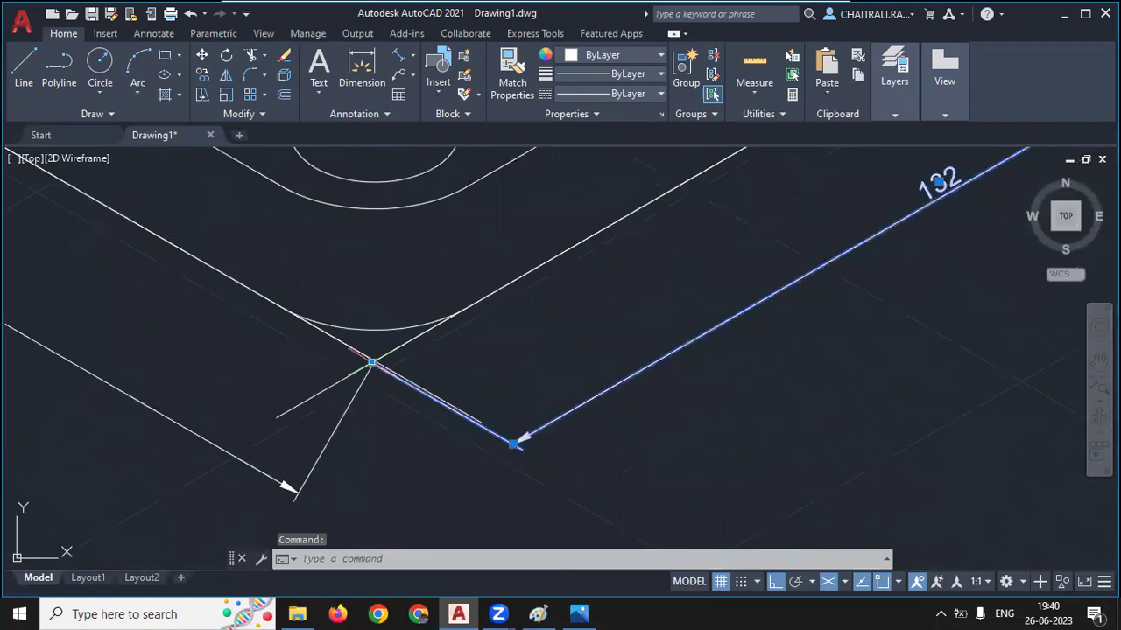
{"action": "scroll", "coordinate": [372, 361], "scroll_direction": "down", "scroll_amount": 1}
{"action": "scroll", "coordinate": [370, 359], "scroll_direction": "down", "scroll_amount": 1}
{"action": "scroll", "coordinate": [395, 351], "scroll_direction": "up", "scroll_amount": 1}
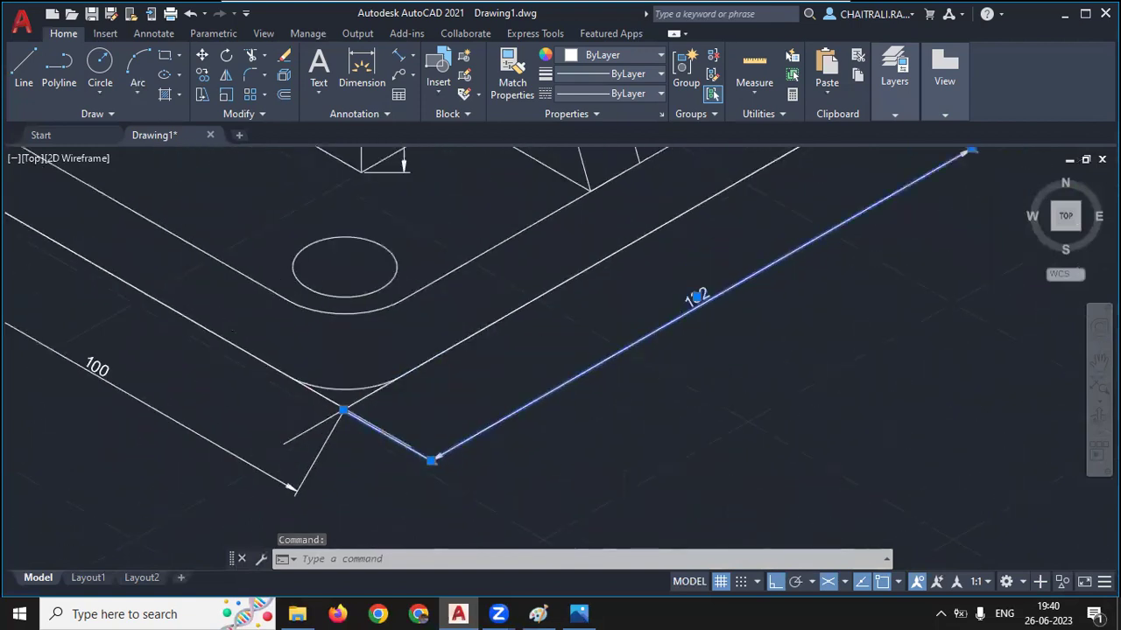
{"action": "scroll", "coordinate": [385, 381], "scroll_direction": "up", "scroll_amount": 2}
Try stretching the 132 dimension from its grip, then undo the stretch
{"action": "left_click", "coordinate": [302, 443]}
{"action": "scroll", "coordinate": [408, 383], "scroll_direction": "down", "scroll_amount": 2}
{"action": "middle_click_drag", "start_coordinate": [490, 491], "coordinate": [429, 422]}
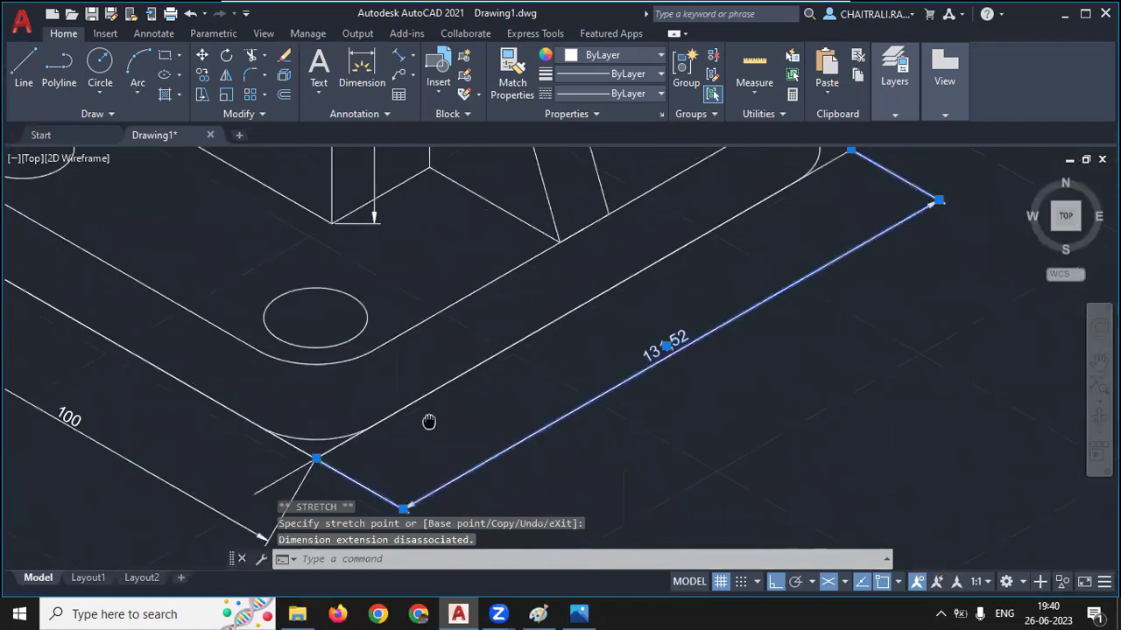
{"action": "scroll", "coordinate": [762, 232], "scroll_direction": "up", "scroll_amount": 4}
{"action": "scroll", "coordinate": [675, 220], "scroll_direction": "up", "scroll_amount": 1}
{"action": "scroll", "coordinate": [726, 243], "scroll_direction": "up", "scroll_amount": 2}
{"action": "scroll", "coordinate": [718, 292], "scroll_direction": "up", "scroll_amount": 1}
{"action": "left_click", "coordinate": [718, 292]}
{"action": "scroll", "coordinate": [718, 298], "scroll_direction": "down", "scroll_amount": 2}
{"action": "scroll", "coordinate": [724, 368], "scroll_direction": "down", "scroll_amount": 2}
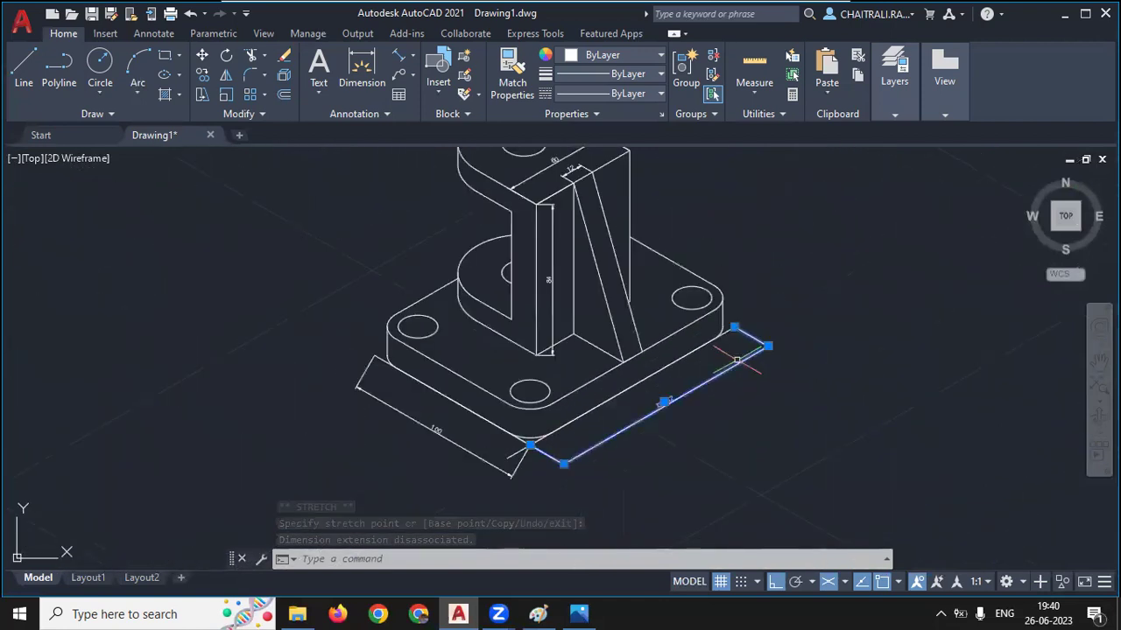
{"action": "scroll", "coordinate": [723, 409], "scroll_direction": "down", "scroll_amount": 1}
{"action": "scroll", "coordinate": [701, 417], "scroll_direction": "up", "scroll_amount": 4}
{"action": "key", "text": "ctrl+z"}
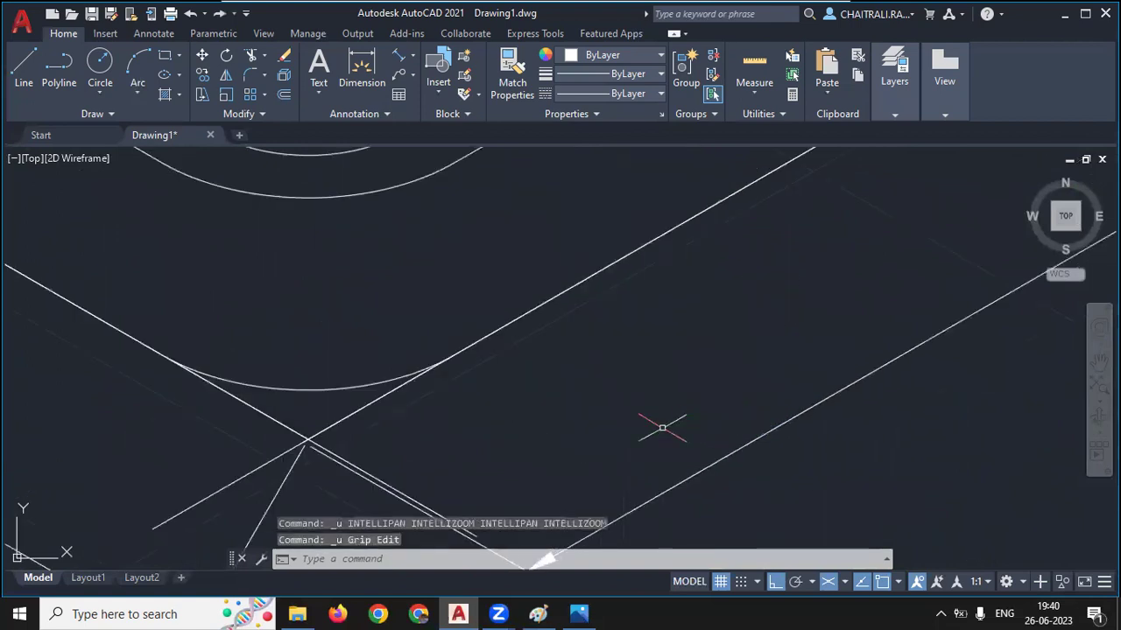
Window-select the 132 dimension and erase it, leaving the 100 dimension
{"action": "scroll", "coordinate": [513, 426], "scroll_direction": "down", "scroll_amount": 2}
{"action": "left_click", "coordinate": [609, 468]}
{"action": "left_click", "coordinate": [569, 425]}
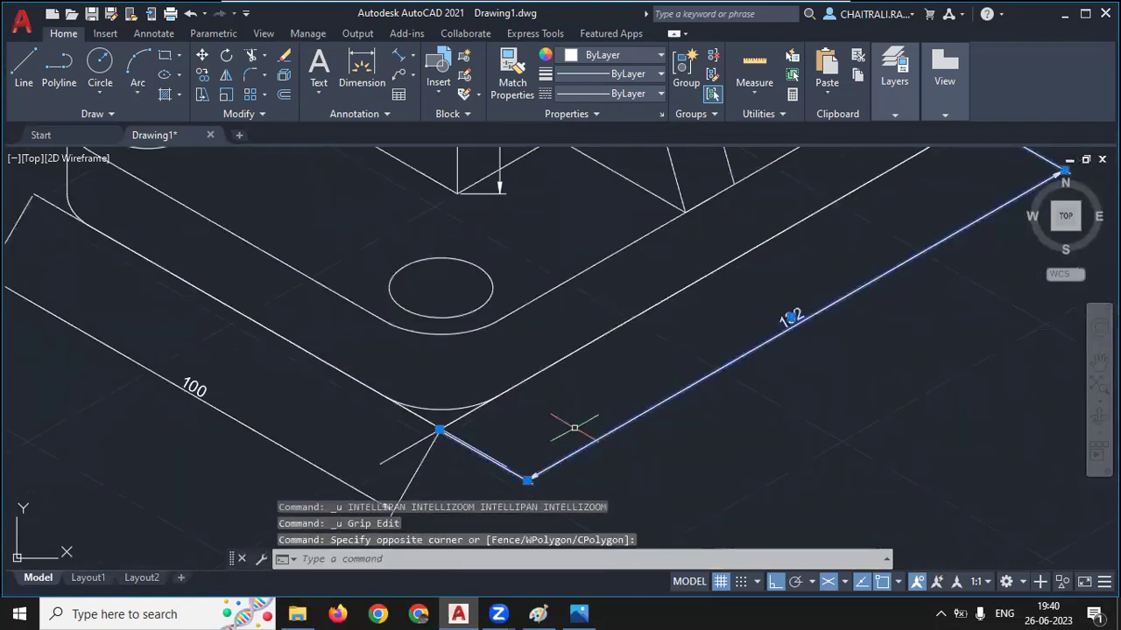
{"action": "key", "text": "Delete"}
{"action": "middle_click_drag", "start_coordinate": [379, 463], "coordinate": [551, 412]}
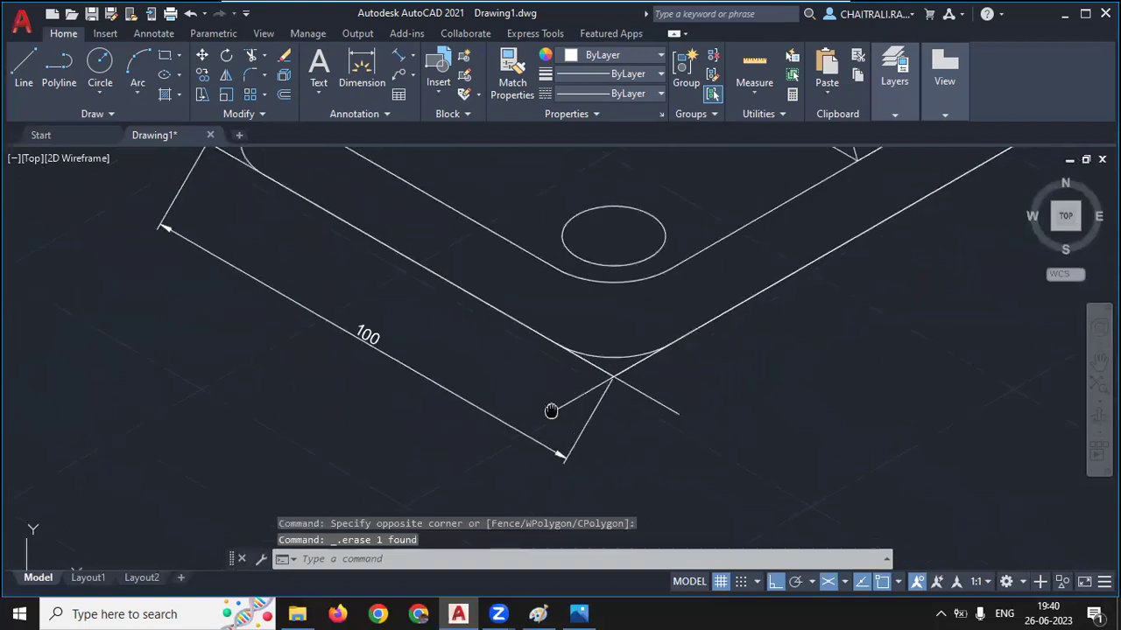
{"action": "middle_click_drag", "start_coordinate": [357, 368], "coordinate": [431, 392]}
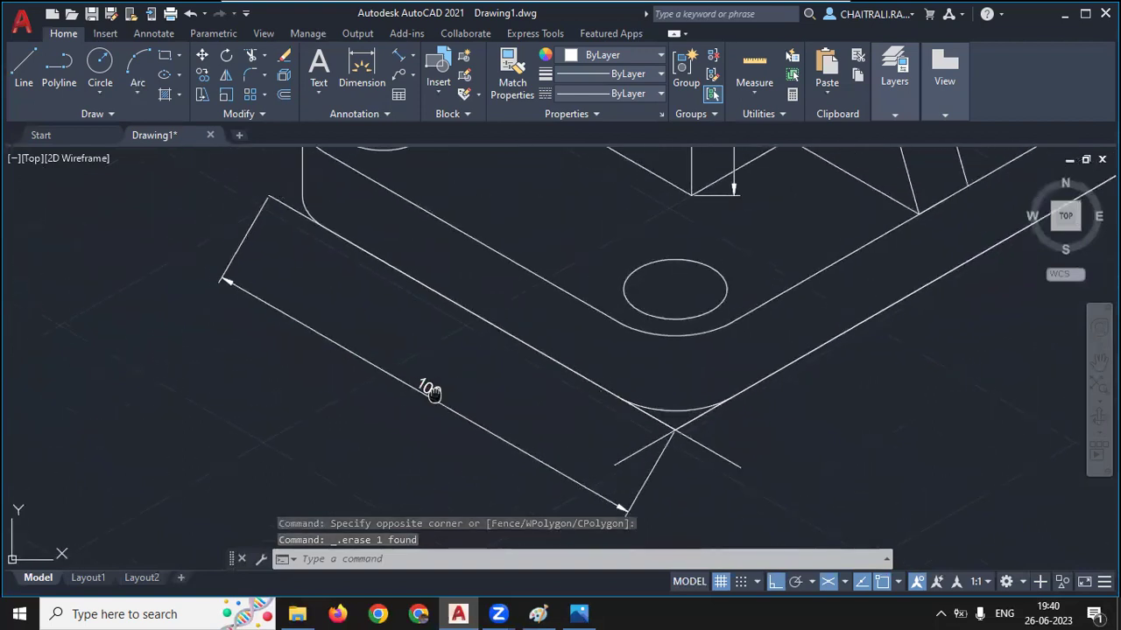
{"action": "middle_click_drag", "start_coordinate": [389, 357], "coordinate": [352, 342]}
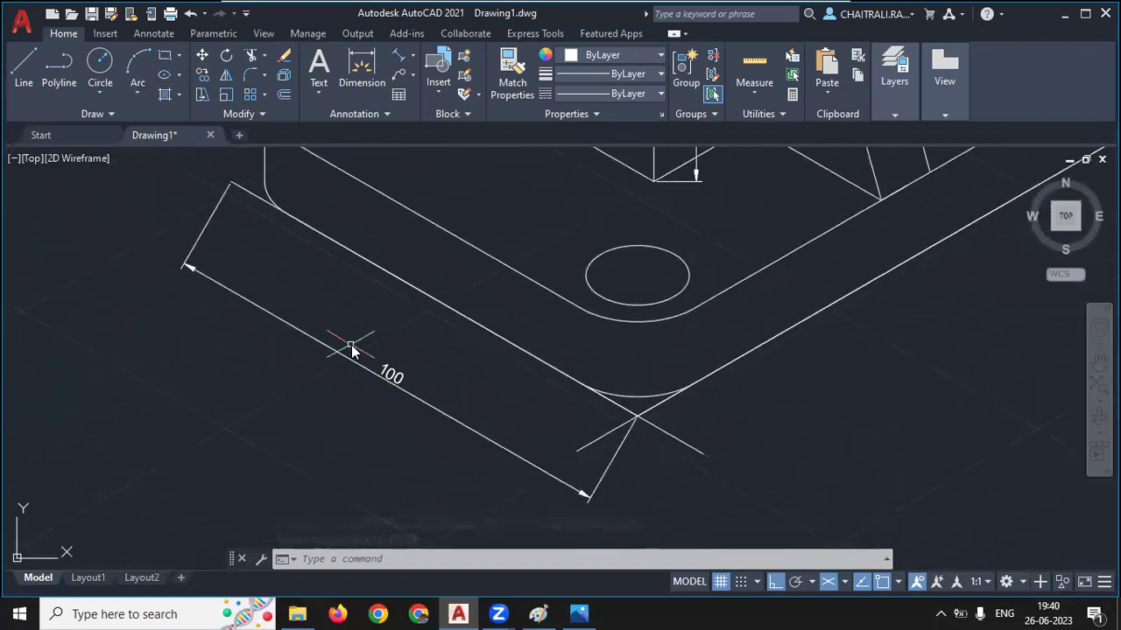
Run DIMEDIT Oblique and select the 100 dimension
{"action": "type", "text": "ded"}
{"action": "key", "text": "Return"}
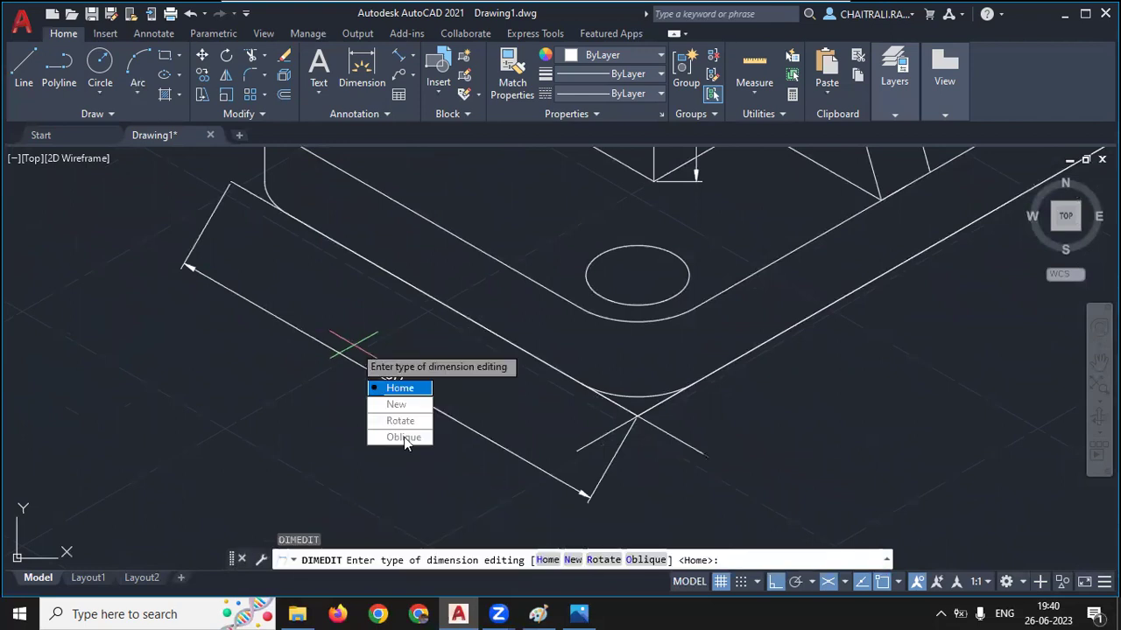
{"action": "left_click", "coordinate": [407, 437]}
{"action": "left_click", "coordinate": [390, 384]}
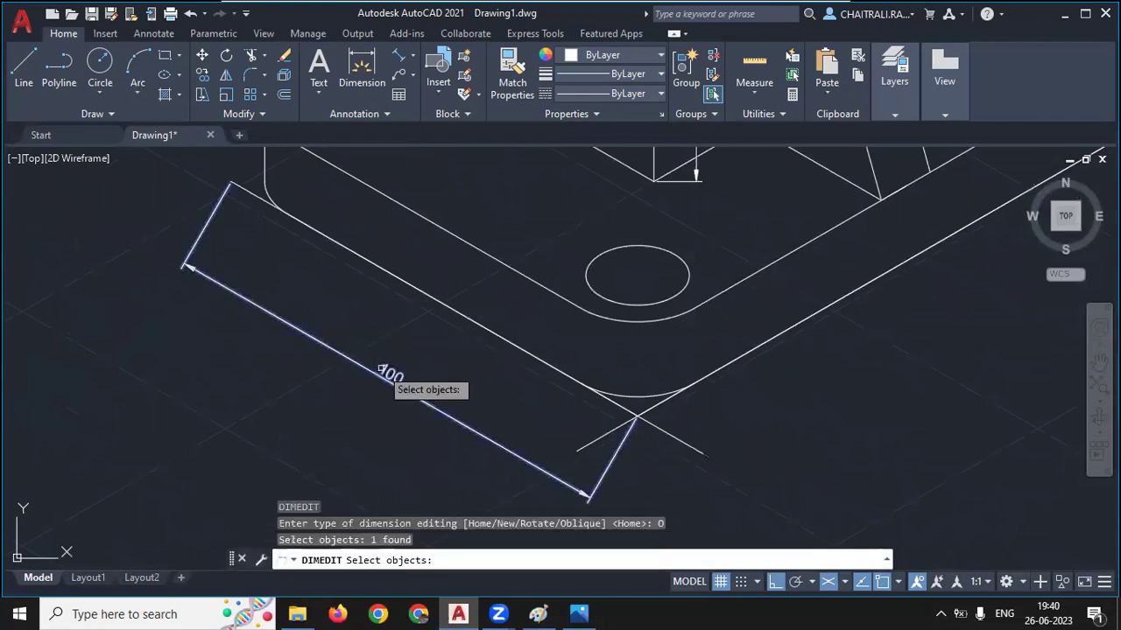
{"action": "scroll", "coordinate": [416, 343], "scroll_direction": "down", "scroll_amount": 2}
{"action": "key", "text": "Return"}
Set the obliquing angle with two points along the base's right edge
{"action": "scroll", "coordinate": [412, 371], "scroll_direction": "up", "scroll_amount": 1}
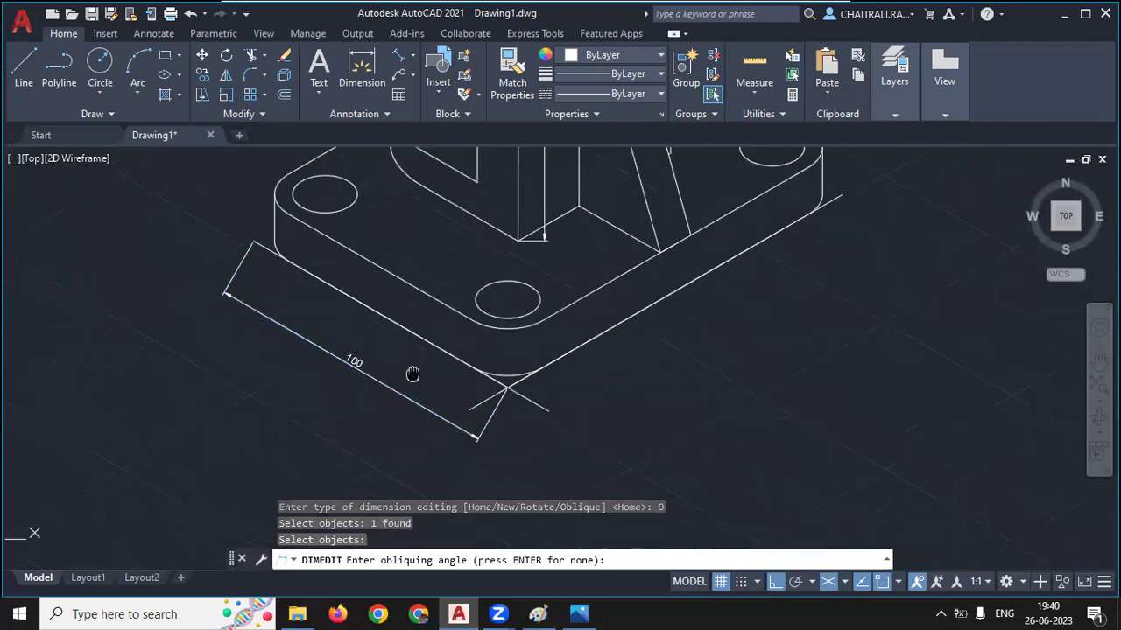
{"action": "scroll", "coordinate": [413, 385], "scroll_direction": "up", "scroll_amount": 1}
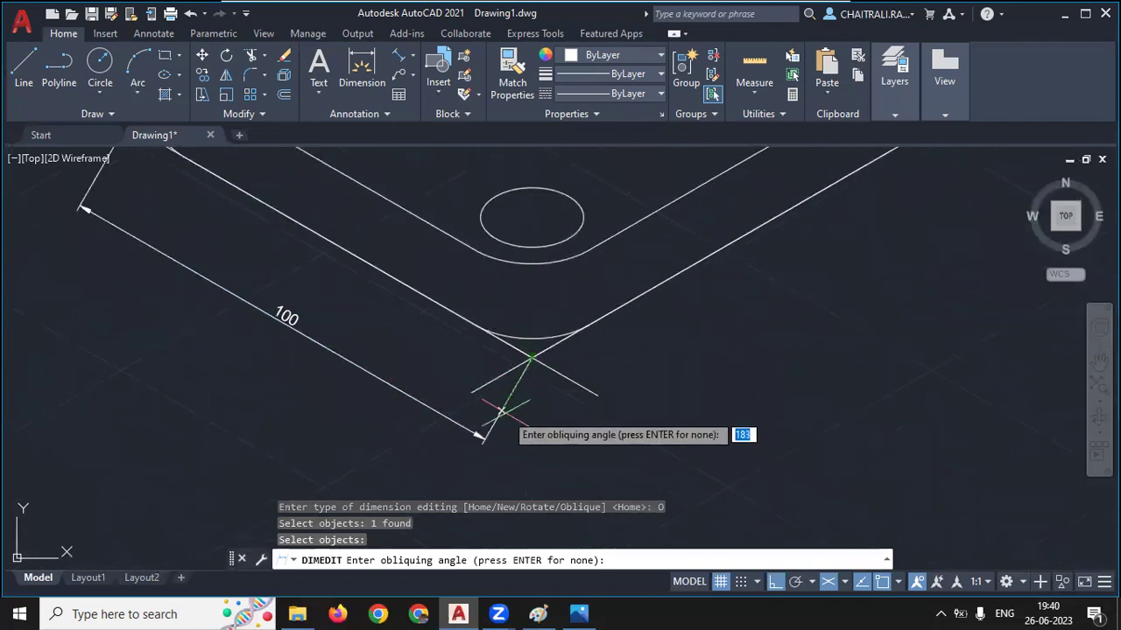
{"action": "middle_click_drag", "start_coordinate": [531, 357], "coordinate": [588, 406]}
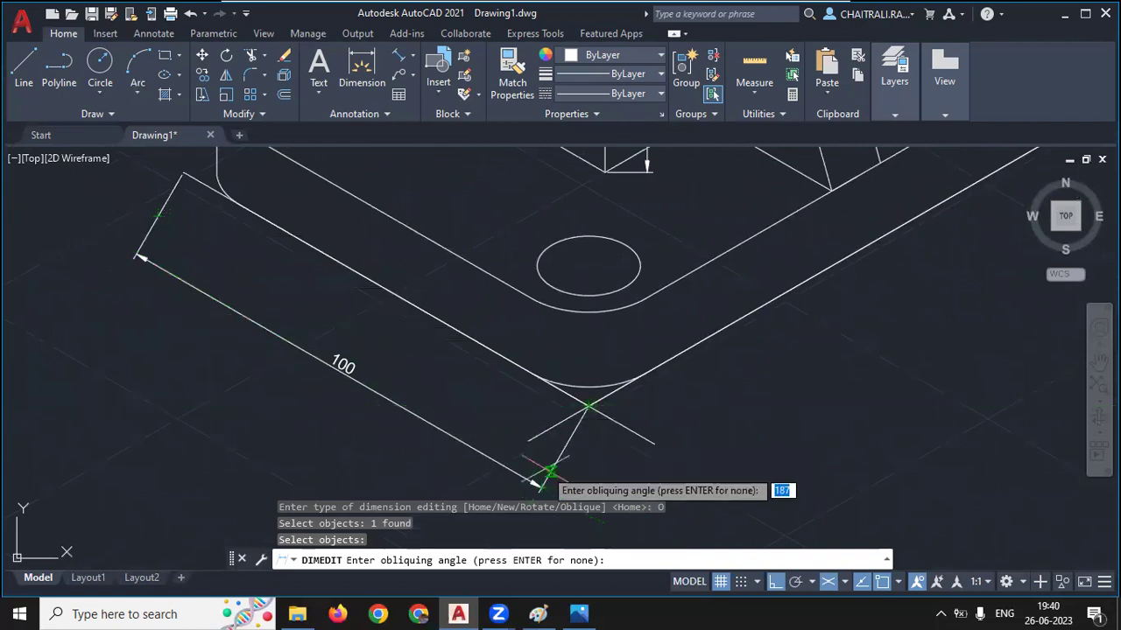
{"action": "scroll", "coordinate": [563, 451], "scroll_direction": "up", "scroll_amount": 1}
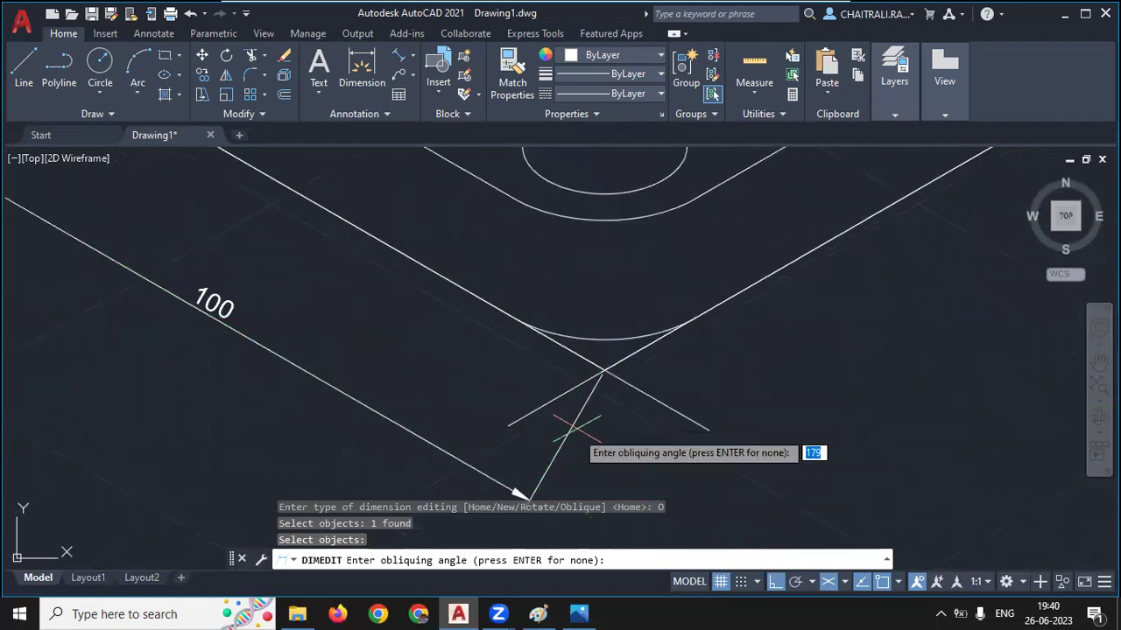
{"action": "scroll", "coordinate": [570, 430], "scroll_direction": "down", "scroll_amount": 1}
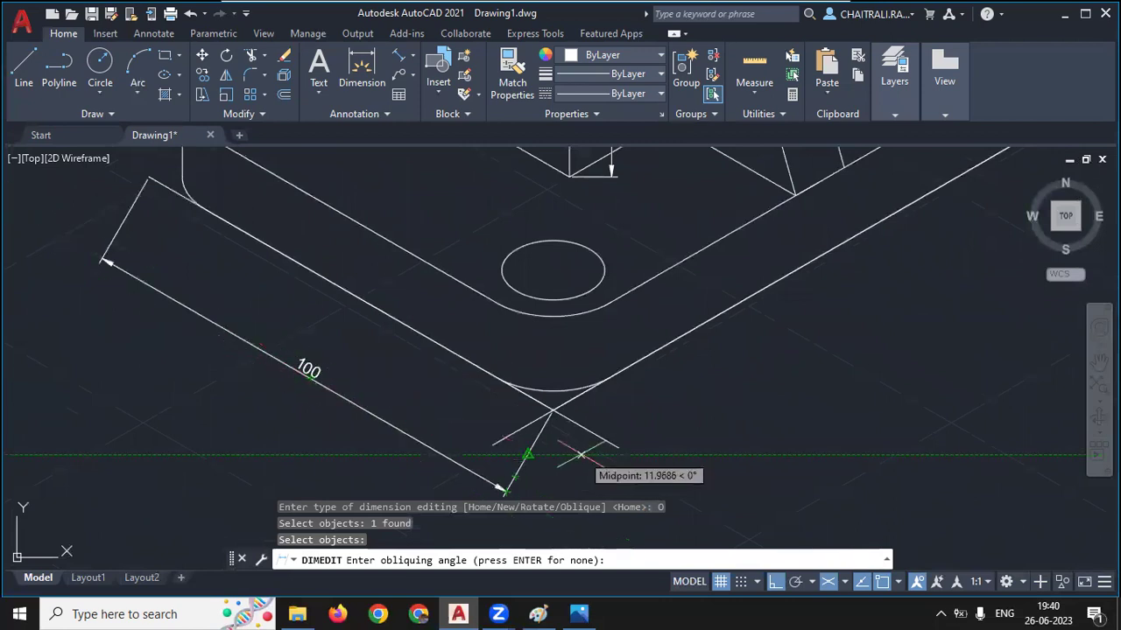
{"action": "scroll", "coordinate": [549, 442], "scroll_direction": "up", "scroll_amount": 1}
{"action": "scroll", "coordinate": [580, 405], "scroll_direction": "down", "scroll_amount": 1}
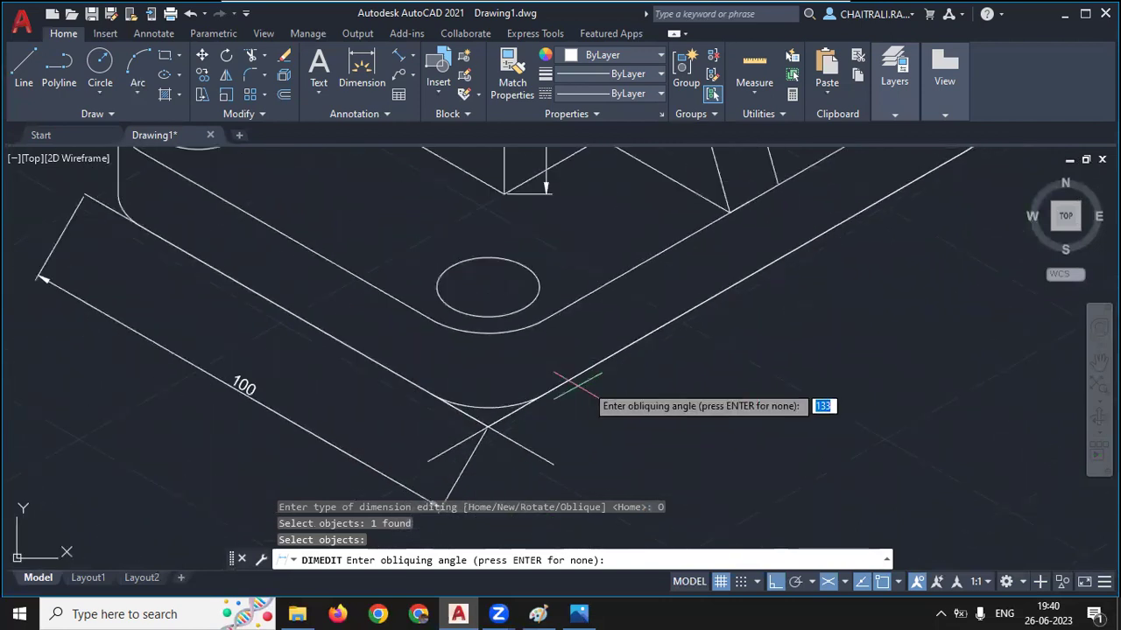
{"action": "mouse_move", "coordinate": [538, 456]}
{"action": "middle_mouse_down"}
{"action": "mouse_move", "coordinate": [488, 414]}
{"action": "mouse_move", "coordinate": [509, 382]}
{"action": "middle_mouse_up"}
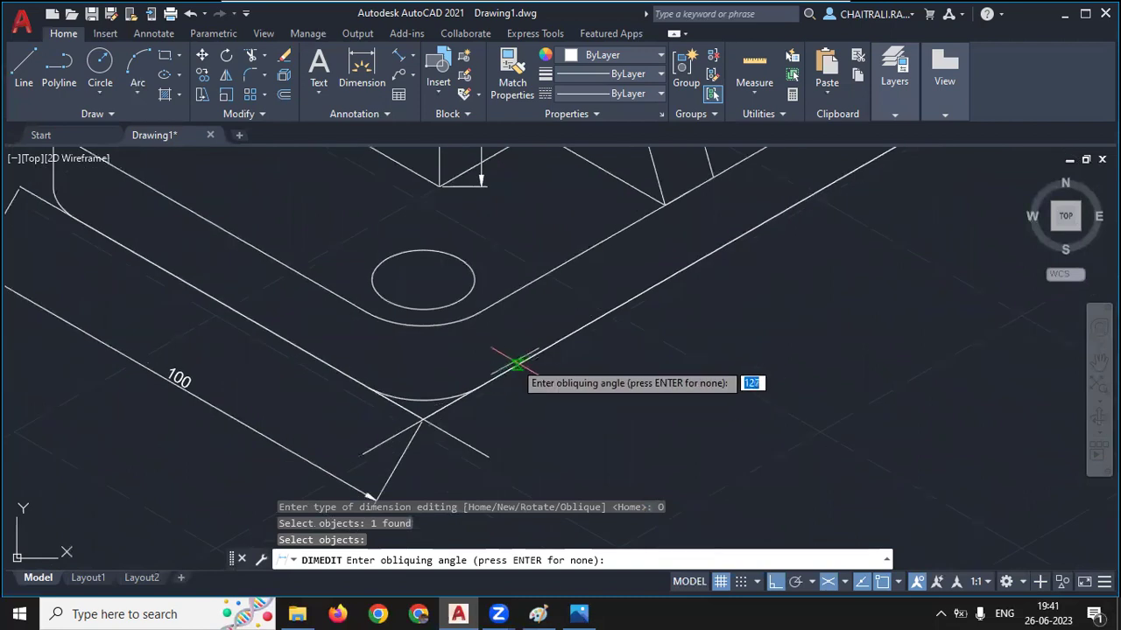
{"action": "left_click", "coordinate": [558, 342]}
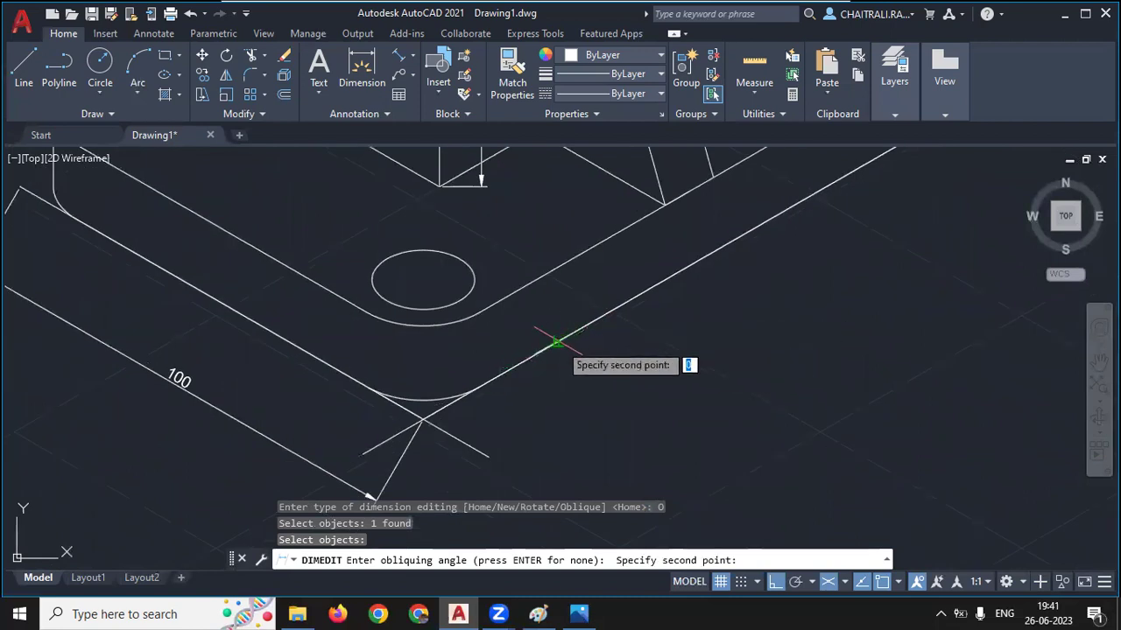
{"action": "left_click", "coordinate": [630, 298]}
{"action": "scroll", "coordinate": [604, 324], "scroll_direction": "down", "scroll_amount": 2}
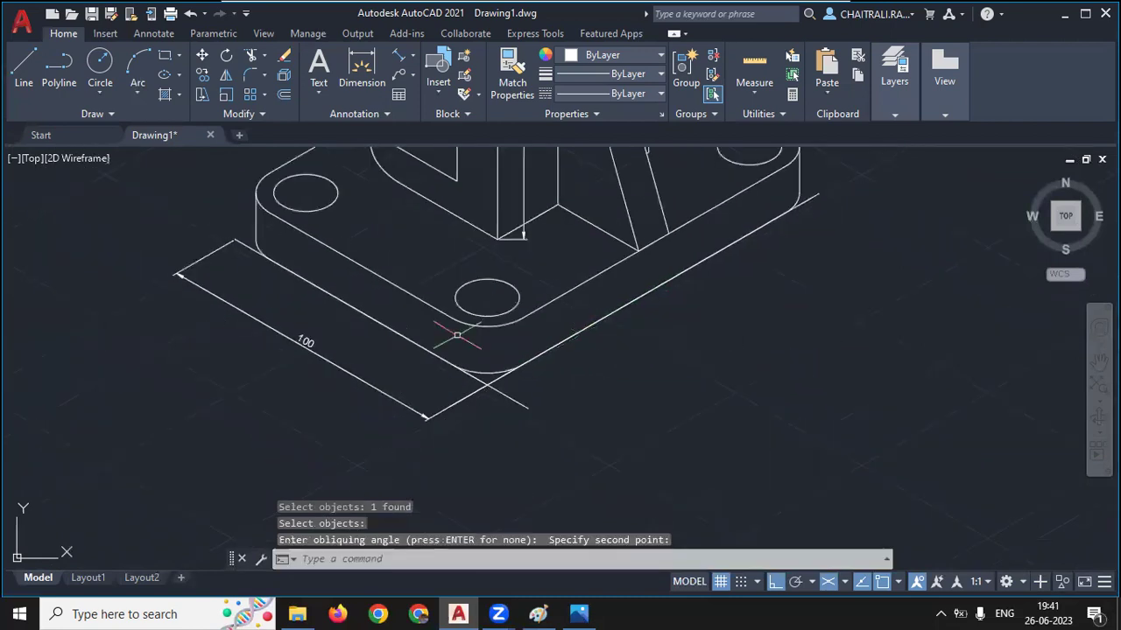
{"action": "scroll", "coordinate": [176, 380], "scroll_direction": "up", "scroll_amount": 1}
{"action": "scroll", "coordinate": [426, 336], "scroll_direction": "up", "scroll_amount": 1}
{"action": "scroll", "coordinate": [426, 307], "scroll_direction": "up", "scroll_amount": 1}
{"action": "scroll", "coordinate": [425, 276], "scroll_direction": "up", "scroll_amount": 1}
{"action": "scroll", "coordinate": [927, 471], "scroll_direction": "down", "scroll_amount": 2}
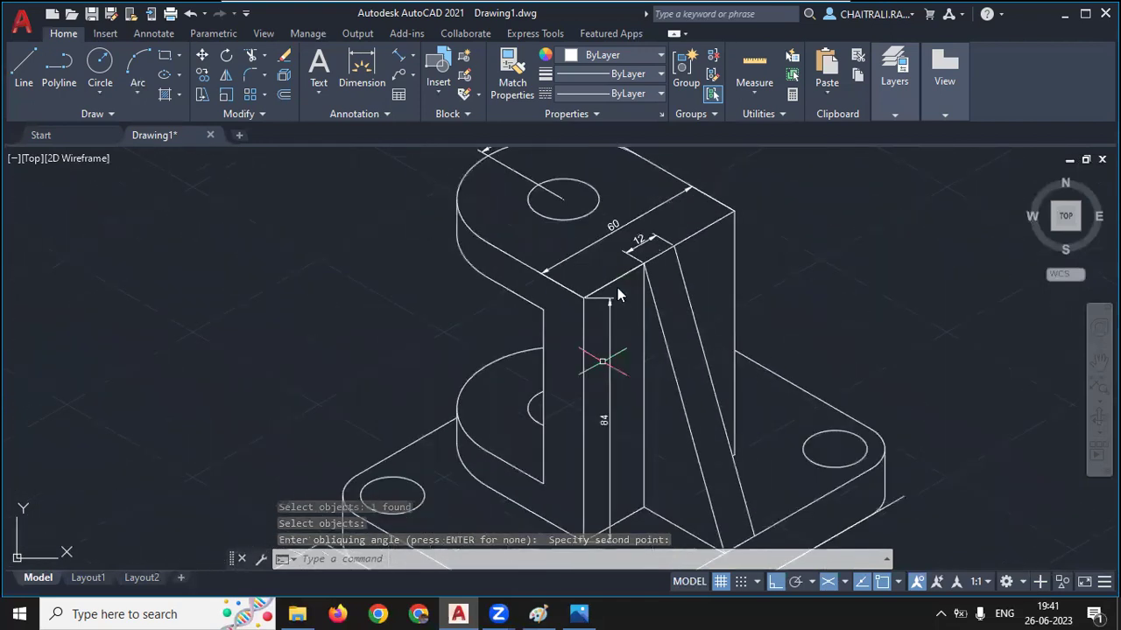
{"action": "scroll", "coordinate": [602, 361], "scroll_direction": "down", "scroll_amount": 2}
{"action": "scroll", "coordinate": [570, 342], "scroll_direction": "up", "scroll_amount": 3}
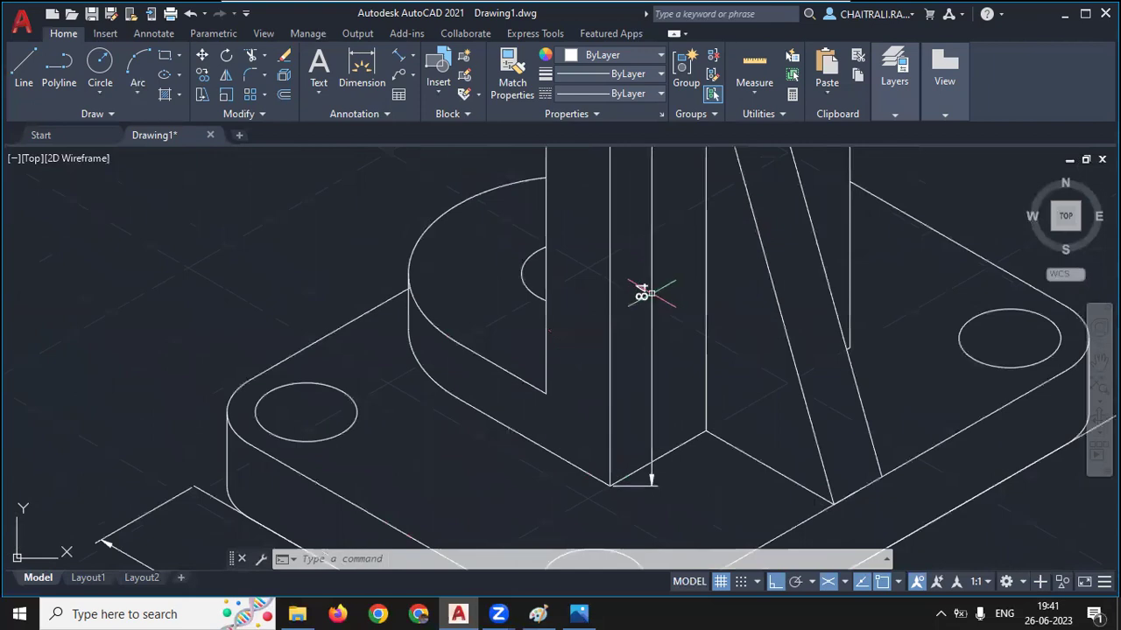
{"action": "scroll", "coordinate": [657, 467], "scroll_direction": "up", "scroll_amount": 1}
{"action": "scroll", "coordinate": [656, 466], "scroll_direction": "up", "scroll_amount": 1}
{"action": "scroll", "coordinate": [617, 515], "scroll_direction": "up", "scroll_amount": 1}
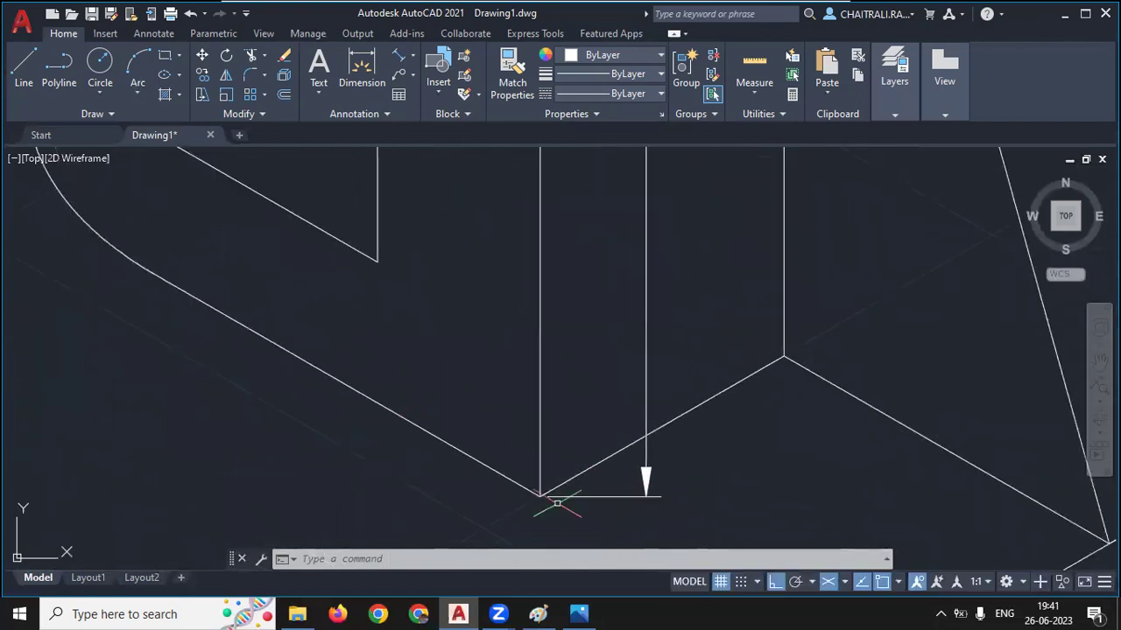
{"action": "scroll", "coordinate": [578, 499], "scroll_direction": "down", "scroll_amount": 3}
{"action": "scroll", "coordinate": [591, 504], "scroll_direction": "up", "scroll_amount": 2}
{"action": "scroll", "coordinate": [598, 280], "scroll_direction": "up", "scroll_amount": 2}
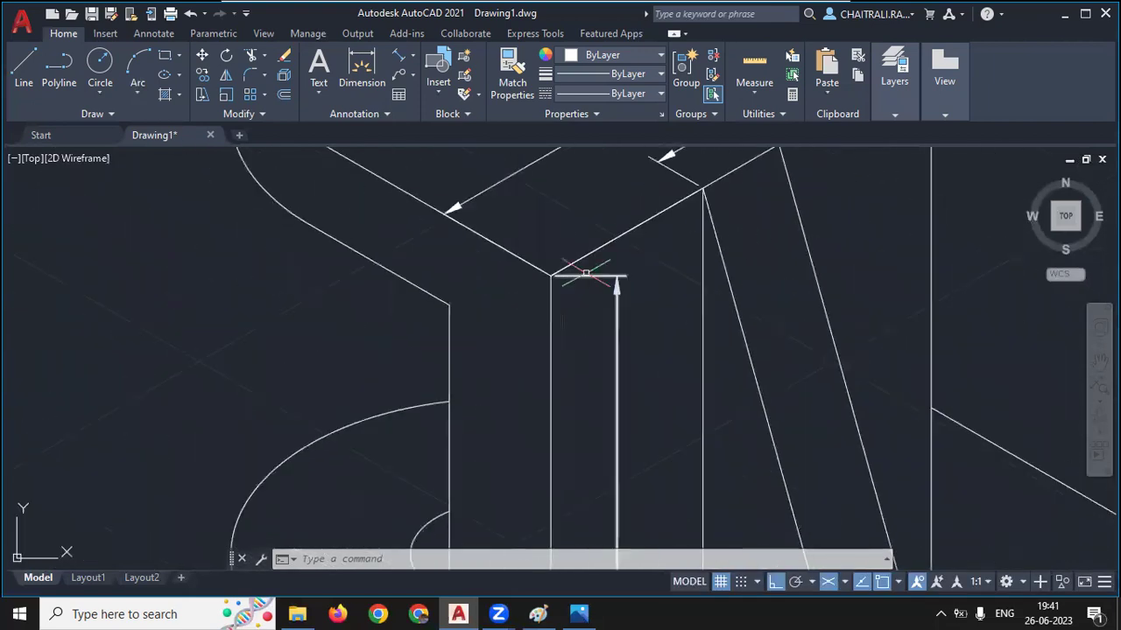
{"action": "middle_click_drag", "start_coordinate": [597, 286], "coordinate": [598, 327]}
{"action": "scroll", "coordinate": [550, 312], "scroll_direction": "up", "scroll_amount": 2}
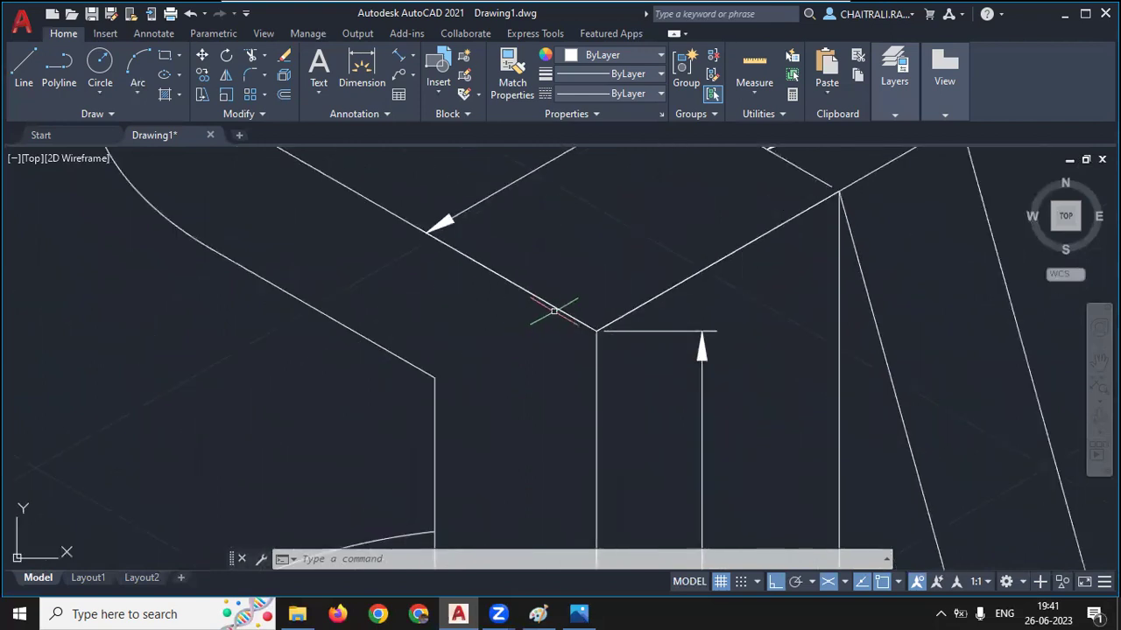
{"action": "left_click", "coordinate": [554, 310]}
{"action": "scroll", "coordinate": [517, 287], "scroll_direction": "down", "scroll_amount": 1}
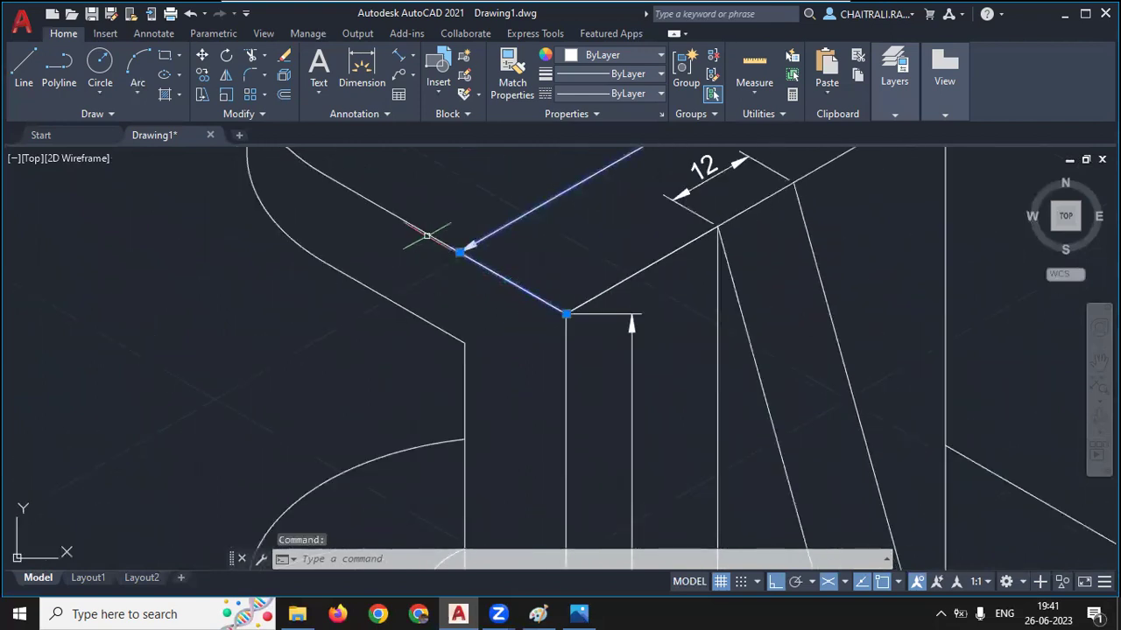
{"action": "key", "text": "Escape"}
{"action": "left_click", "coordinate": [395, 218]}
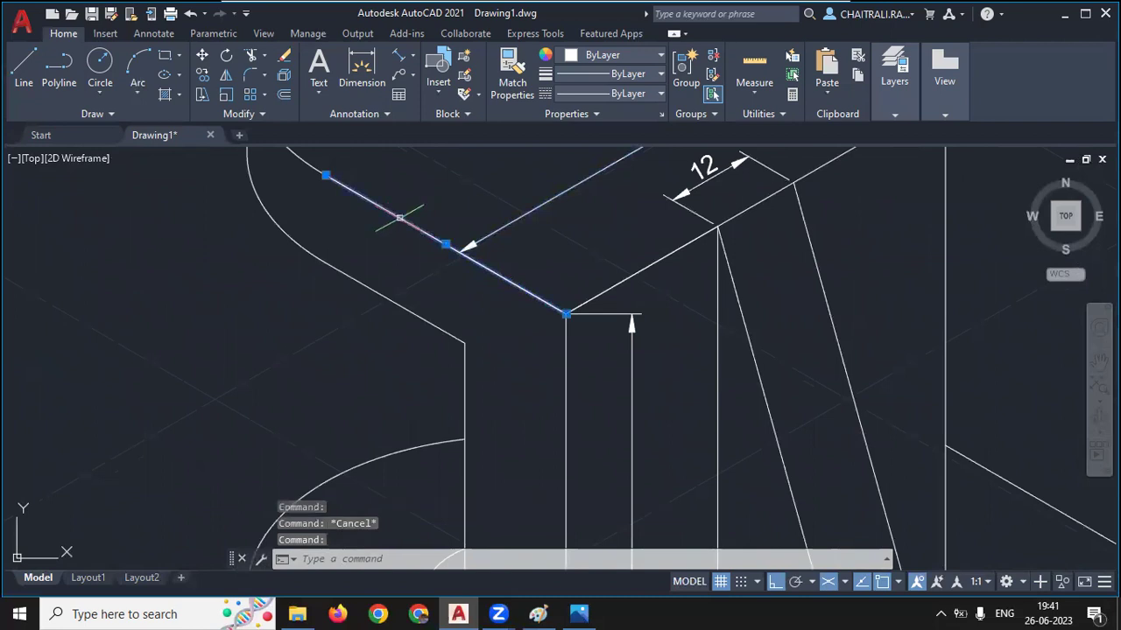
{"action": "scroll", "coordinate": [395, 218], "scroll_direction": "down", "scroll_amount": 2}
{"action": "mouse_move", "coordinate": [438, 271]}
{"action": "middle_mouse_down"}
{"action": "mouse_move", "coordinate": [453, 296]}
{"action": "mouse_move", "coordinate": [429, 244]}
{"action": "middle_mouse_up"}
{"action": "key", "text": "Escape"}
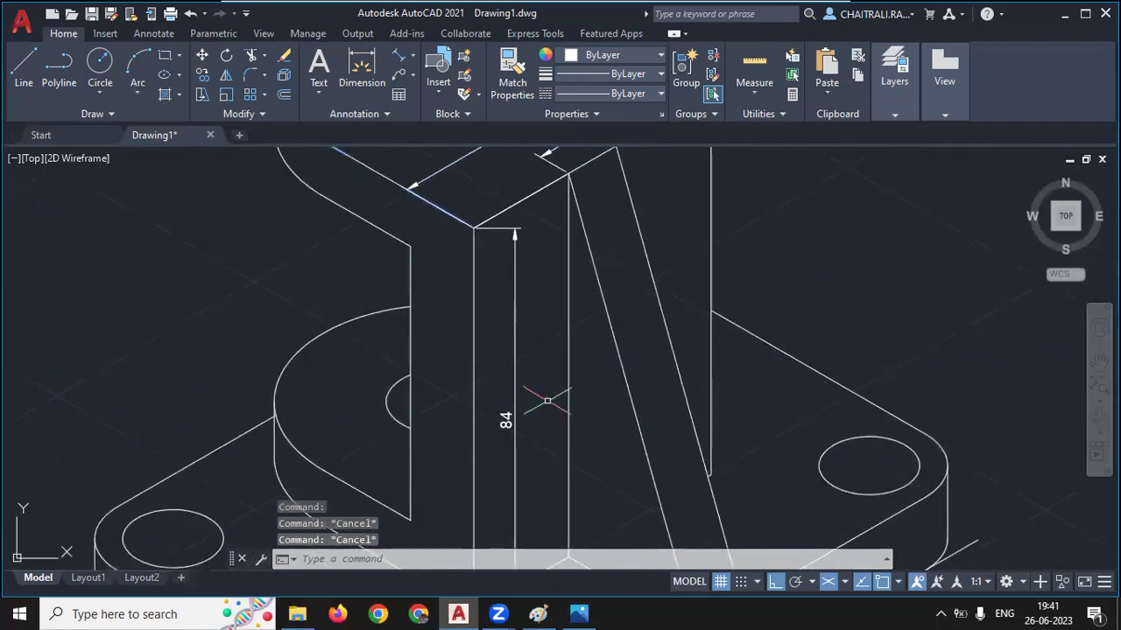
Run DED with the Oblique option and select the 84 dimension
{"action": "type", "text": "DED"}
{"action": "key", "text": "Return"}
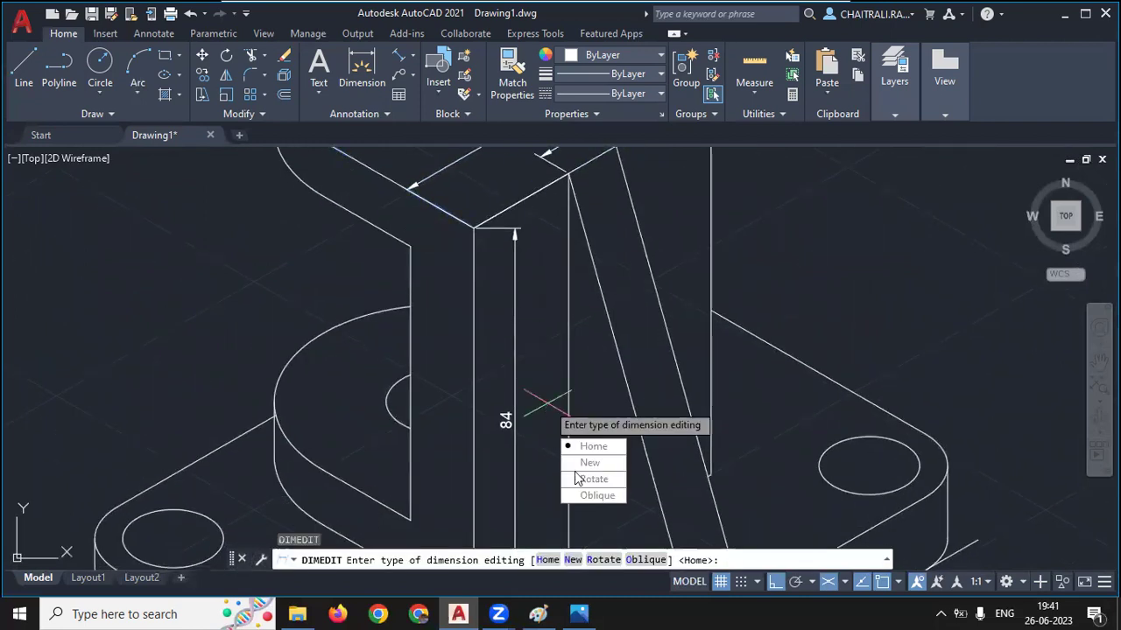
{"action": "left_click", "coordinate": [587, 492]}
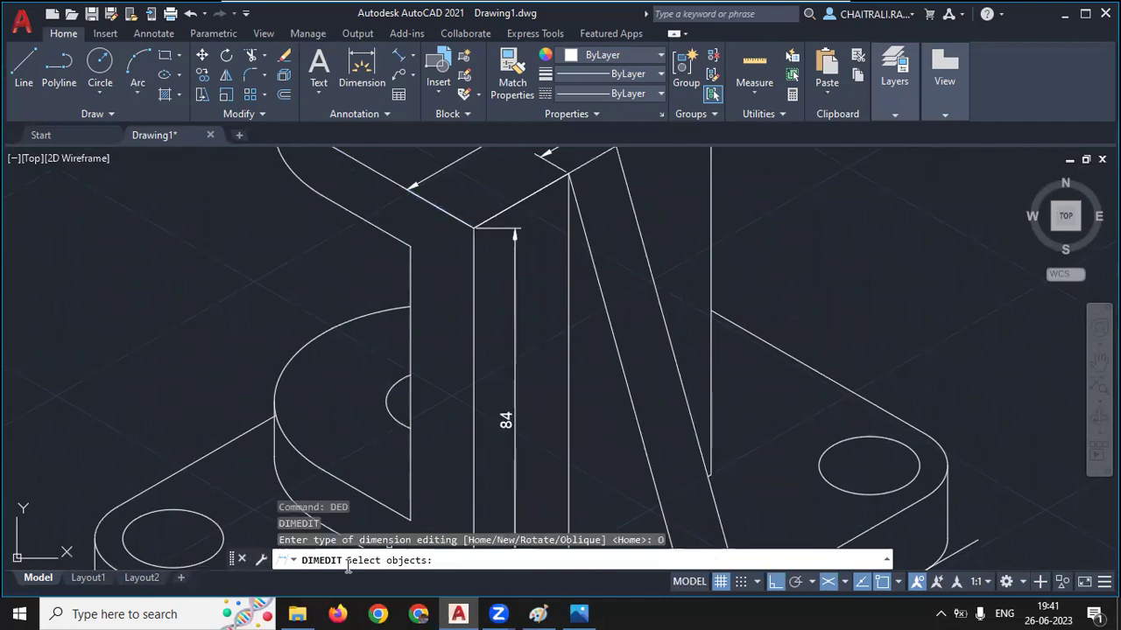
{"action": "left_click", "coordinate": [506, 419]}
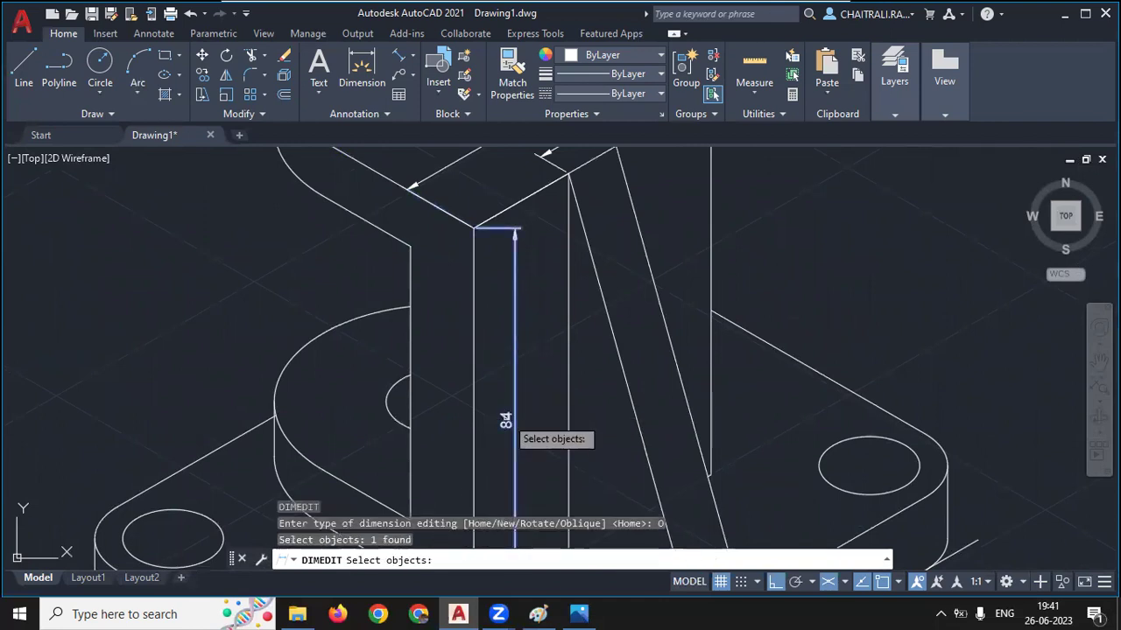
{"action": "key", "text": "Return"}
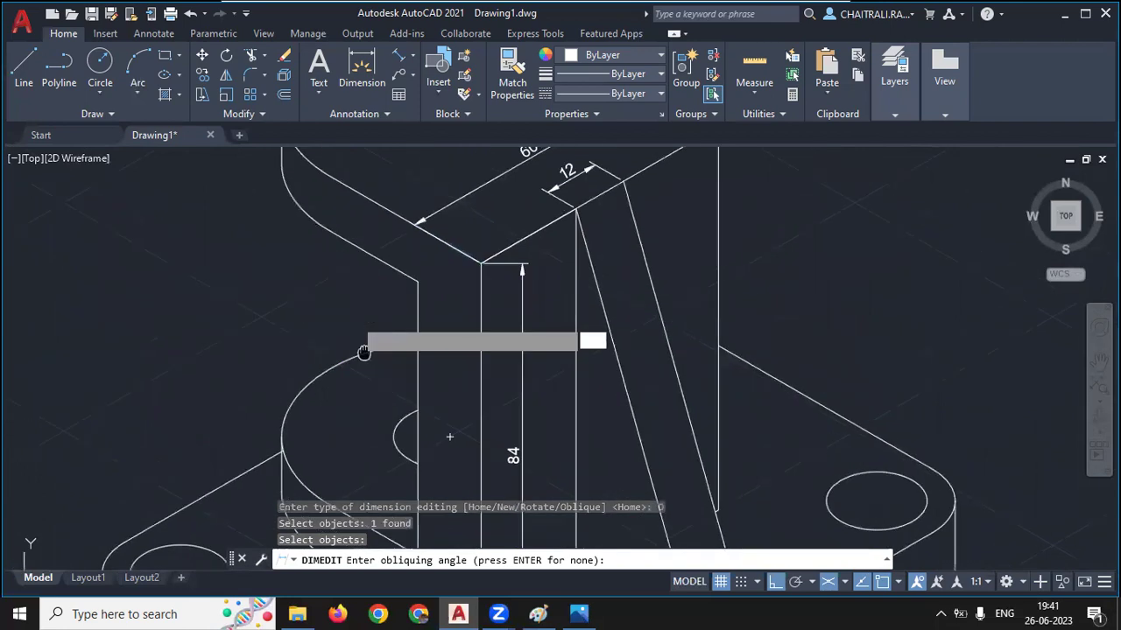
Set the obliquing angle with two points on the upright's top edge
{"action": "middle_click_drag", "start_coordinate": [365, 350], "coordinate": [368, 582]}
{"action": "scroll", "coordinate": [370, 258], "scroll_direction": "up", "scroll_amount": 2}
{"action": "scroll", "coordinate": [388, 254], "scroll_direction": "up", "scroll_amount": 3}
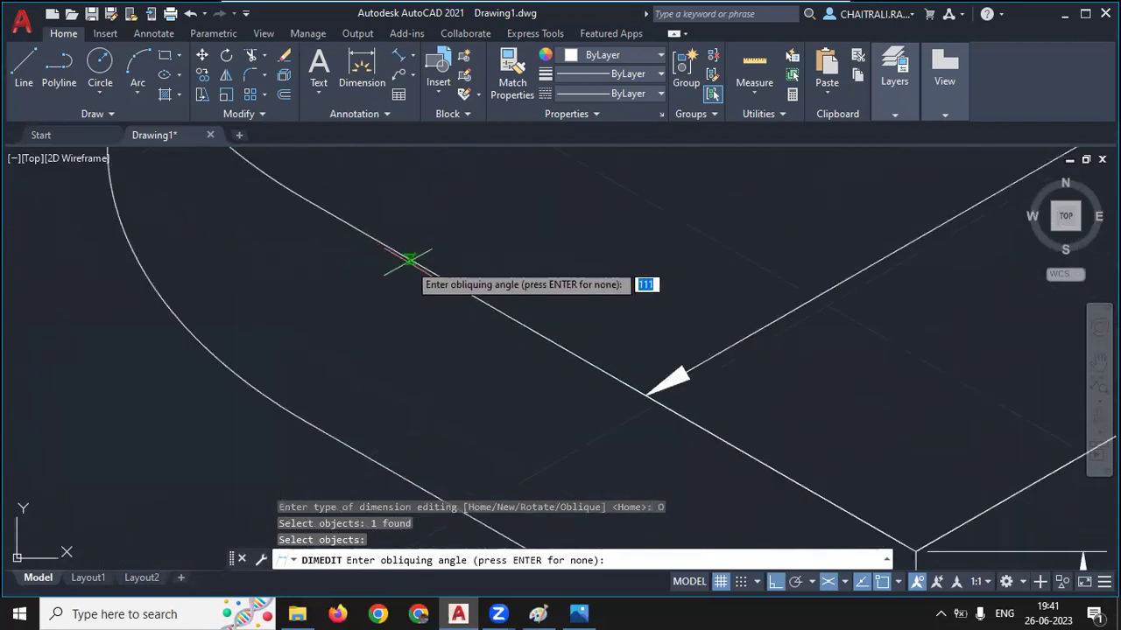
{"action": "left_click", "coordinate": [413, 261]}
{"action": "left_click", "coordinate": [435, 275]}
{"action": "scroll", "coordinate": [438, 281], "scroll_direction": "down", "scroll_amount": 3}
{"action": "scroll", "coordinate": [440, 297], "scroll_direction": "down", "scroll_amount": 2}
{"action": "middle_click_drag", "start_coordinate": [440, 301], "coordinate": [453, 288]}
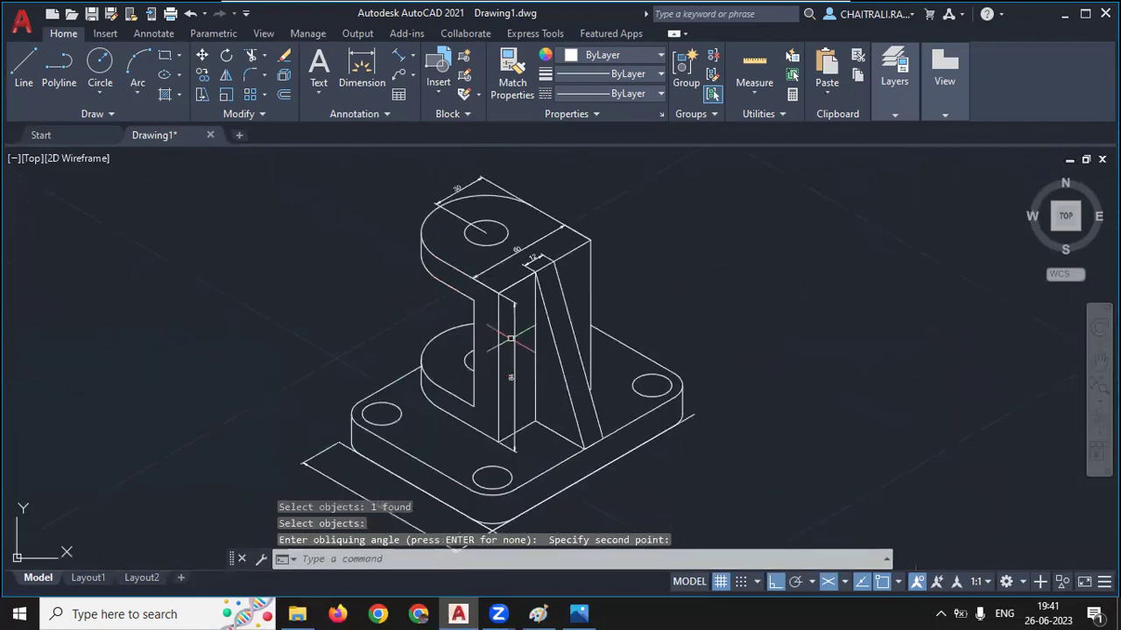
{"action": "middle_click_drag", "start_coordinate": [511, 338], "coordinate": [510, 366]}
{"action": "scroll", "coordinate": [447, 206], "scroll_direction": "up", "scroll_amount": 2}
{"action": "scroll", "coordinate": [453, 249], "scroll_direction": "down", "scroll_amount": 4}
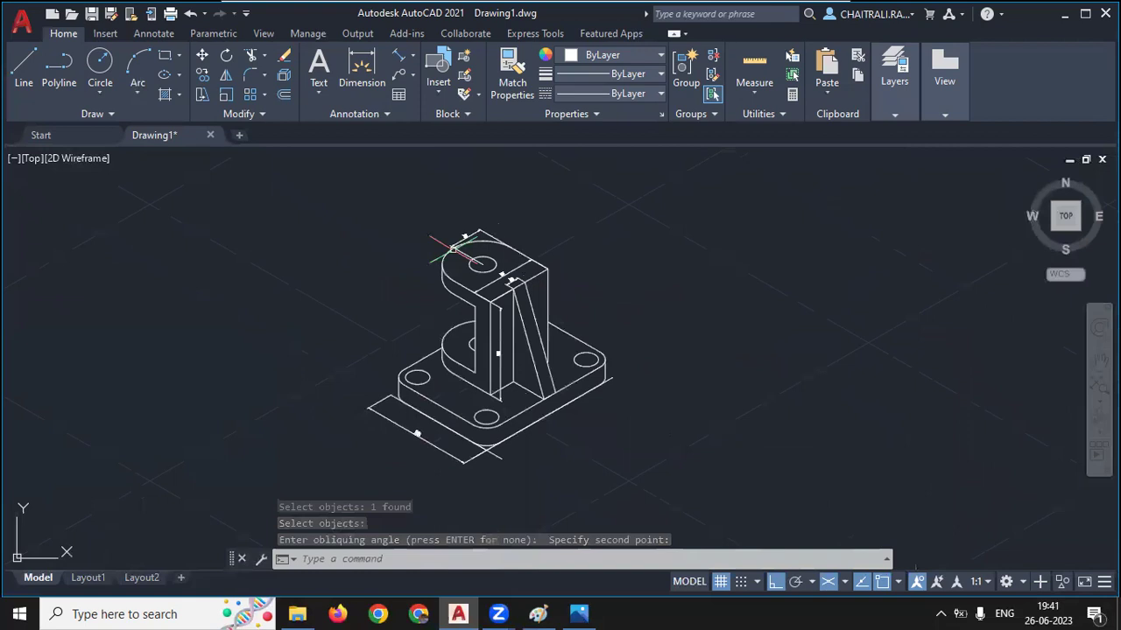
Delete the leftover construction line and short diagonal line beside the base
{"action": "scroll", "coordinate": [486, 475], "scroll_direction": "up", "scroll_amount": 3}
{"action": "left_click", "coordinate": [491, 389]}
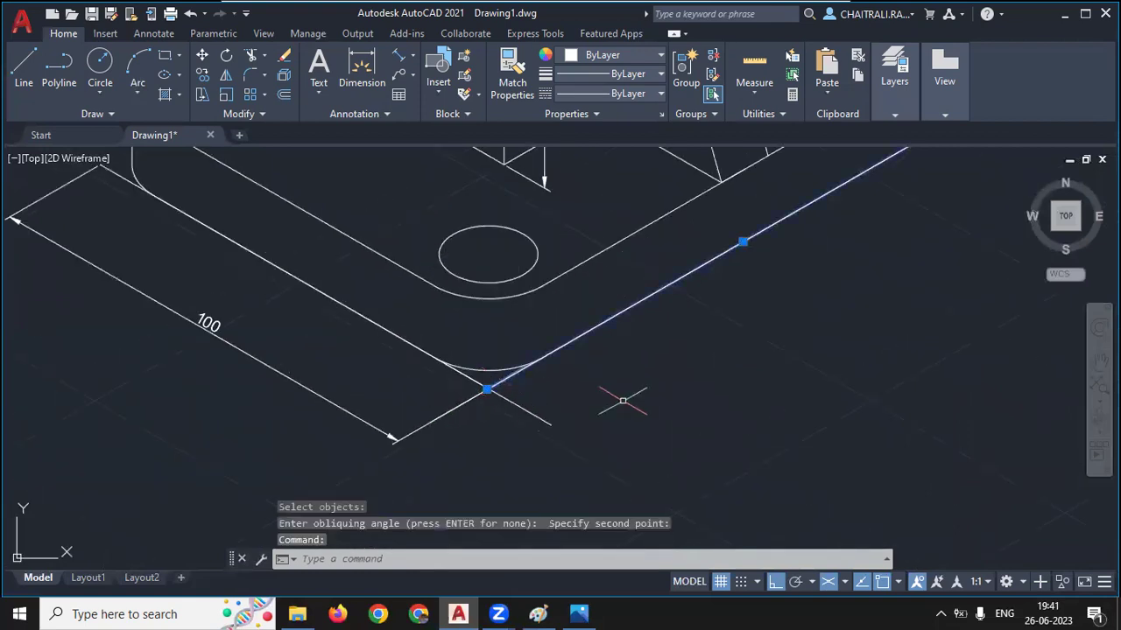
{"action": "scroll", "coordinate": [613, 412], "scroll_direction": "up", "scroll_amount": 1}
{"action": "key", "text": "Delete"}
{"action": "scroll", "coordinate": [421, 429], "scroll_direction": "down", "scroll_amount": 1}
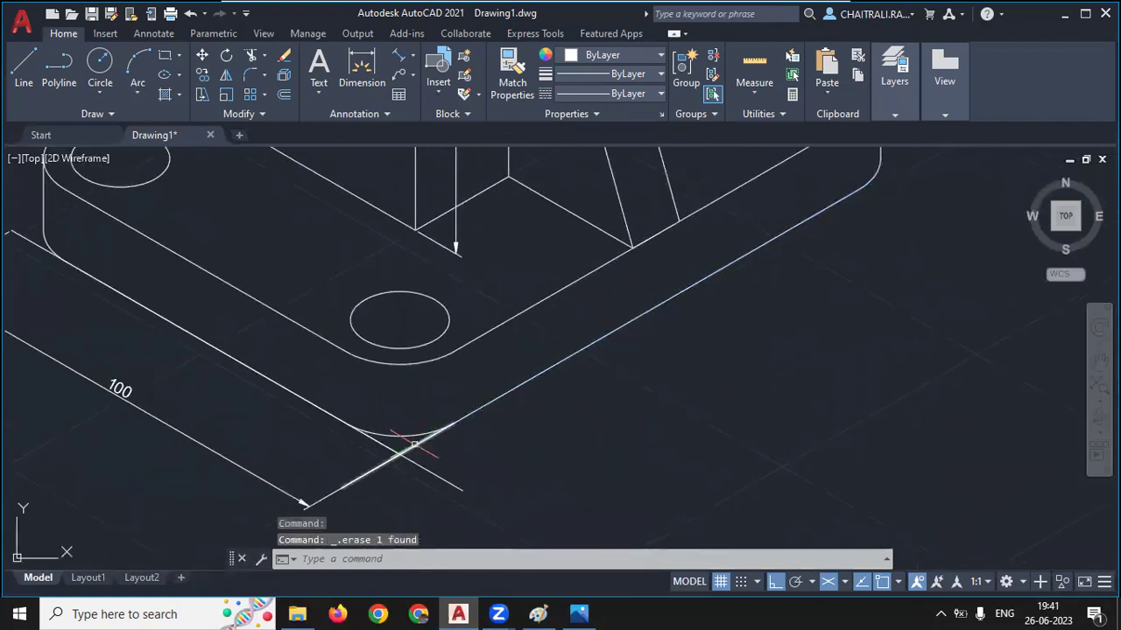
{"action": "left_click", "coordinate": [413, 445]}
{"action": "key", "text": "Delete"}
{"action": "scroll", "coordinate": [508, 438], "scroll_direction": "down", "scroll_amount": 2}
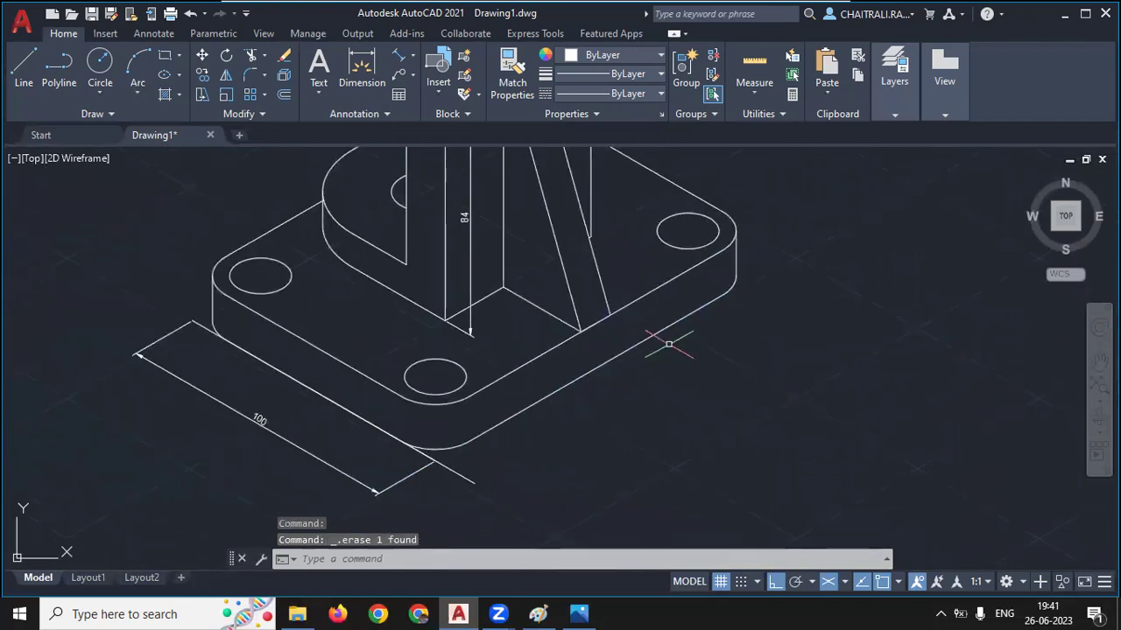
Start a line from a point near the base corner
{"action": "type", "text": "l"}
{"action": "key", "text": "Return"}
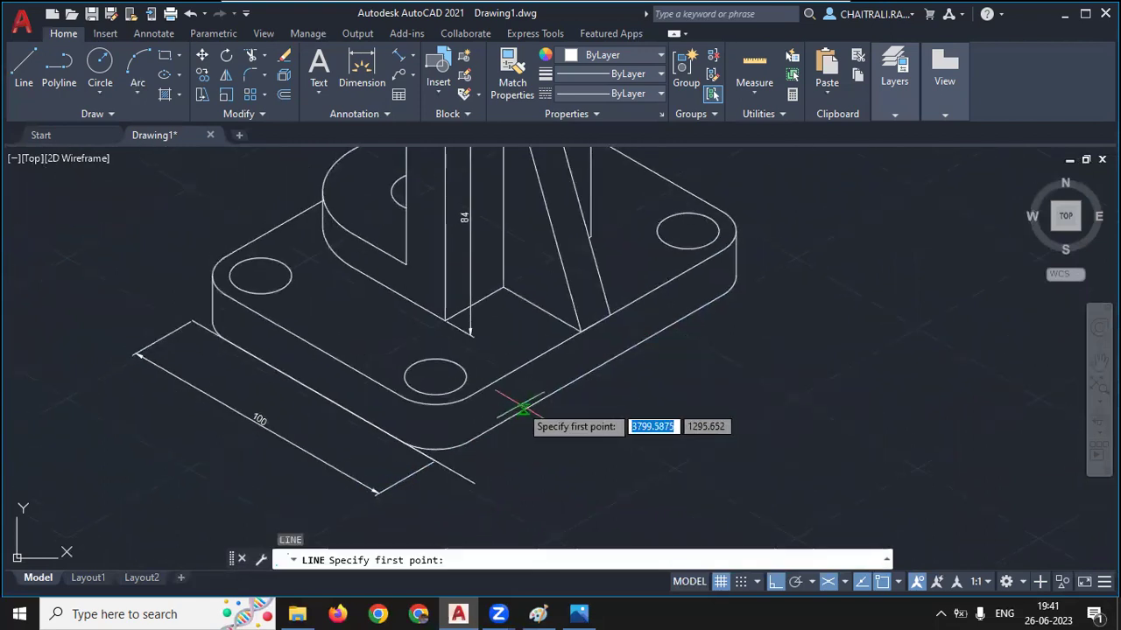
{"action": "left_click", "coordinate": [519, 407]}
{"action": "scroll", "coordinate": [442, 414], "scroll_direction": "up", "scroll_amount": 3}
{"action": "scroll", "coordinate": [442, 414], "scroll_direction": "up", "scroll_amount": 3}
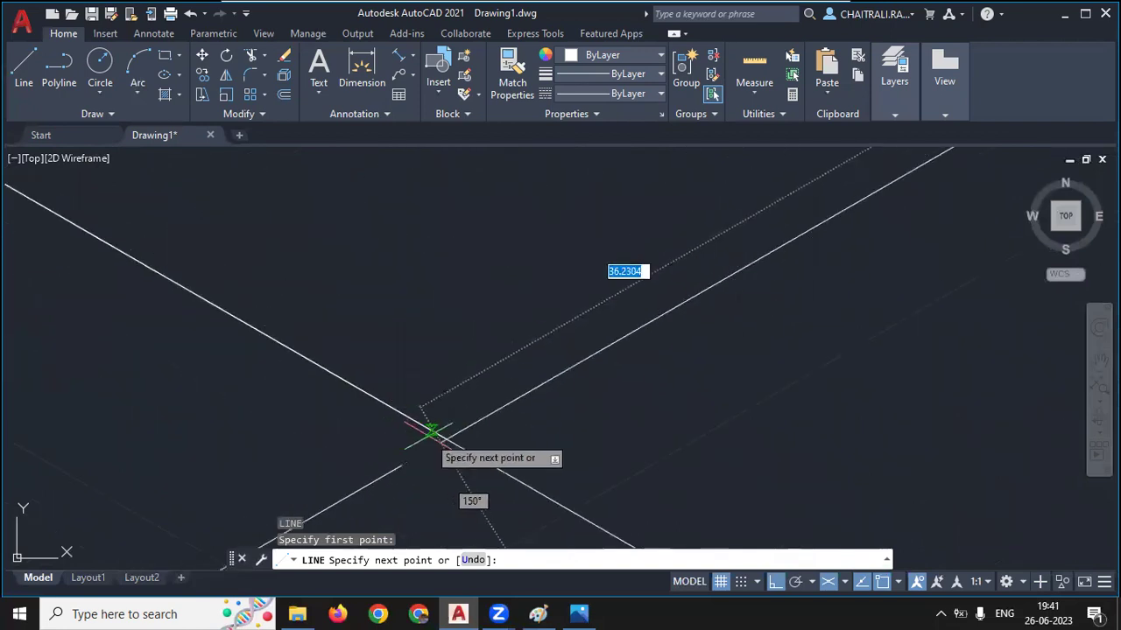
{"action": "scroll", "coordinate": [609, 341], "scroll_direction": "down", "scroll_amount": 3}
{"action": "scroll", "coordinate": [608, 342], "scroll_direction": "down", "scroll_amount": 2}
{"action": "scroll", "coordinate": [657, 280], "scroll_direction": "down", "scroll_amount": 1}
{"action": "scroll", "coordinate": [663, 330], "scroll_direction": "down", "scroll_amount": 1}
{"action": "scroll", "coordinate": [708, 313], "scroll_direction": "down", "scroll_amount": 1}
{"action": "scroll", "coordinate": [735, 299], "scroll_direction": "up", "scroll_amount": 3}
{"action": "scroll", "coordinate": [583, 388], "scroll_direction": "up", "scroll_amount": 2}
{"action": "scroll", "coordinate": [537, 363], "scroll_direction": "up", "scroll_amount": 2}
Draw a 132-long line at 30° from the edge intersection
{"action": "key", "text": "Return"}
{"action": "key", "text": "Return"}
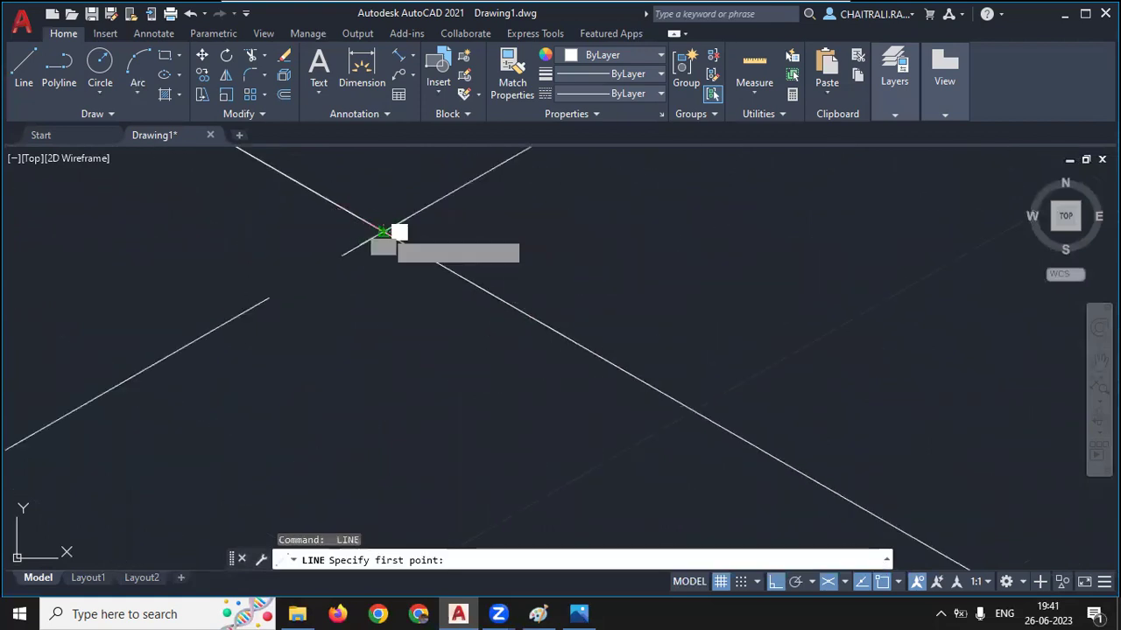
{"action": "left_click", "coordinate": [383, 230]}
{"action": "type", "text": "132"}
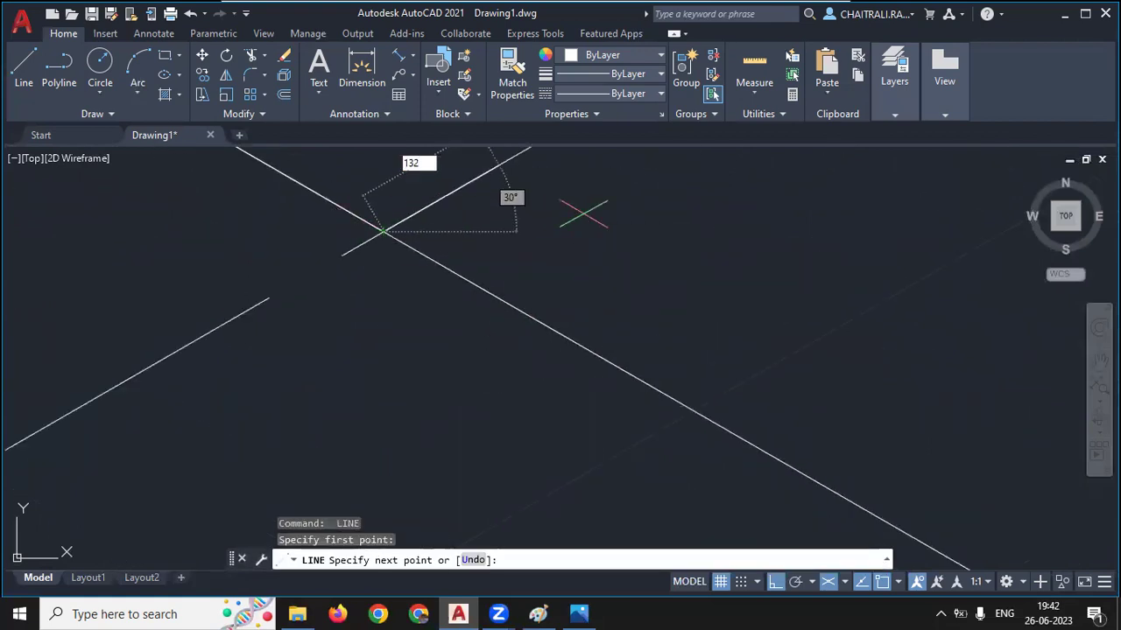
{"action": "key", "text": "Return"}
{"action": "scroll", "coordinate": [583, 214], "scroll_direction": "down", "scroll_amount": 1}
{"action": "scroll", "coordinate": [688, 213], "scroll_direction": "down", "scroll_amount": 1}
{"action": "scroll", "coordinate": [628, 350], "scroll_direction": "down", "scroll_amount": 2}
{"action": "key", "text": "Return"}
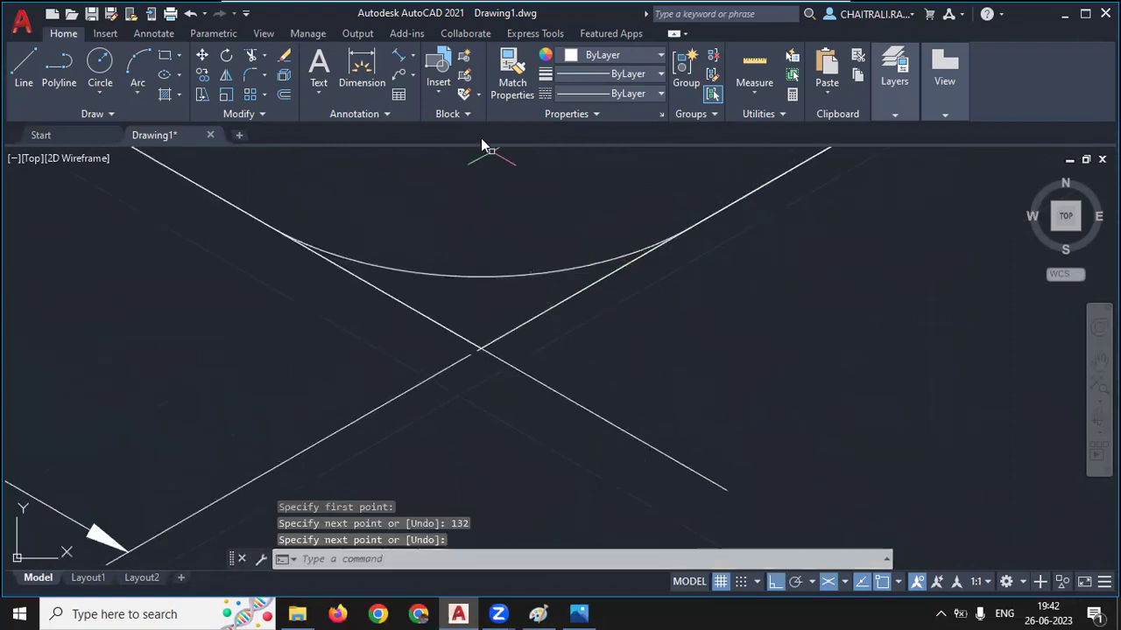
{"action": "left_click", "coordinate": [401, 58]}
{"action": "scroll", "coordinate": [490, 280], "scroll_direction": "up", "scroll_amount": 2}
Place an aligned 132 dimension between the guide line ends along the base's right front edge
{"action": "scroll", "coordinate": [394, 350], "scroll_direction": "up", "scroll_amount": 1}
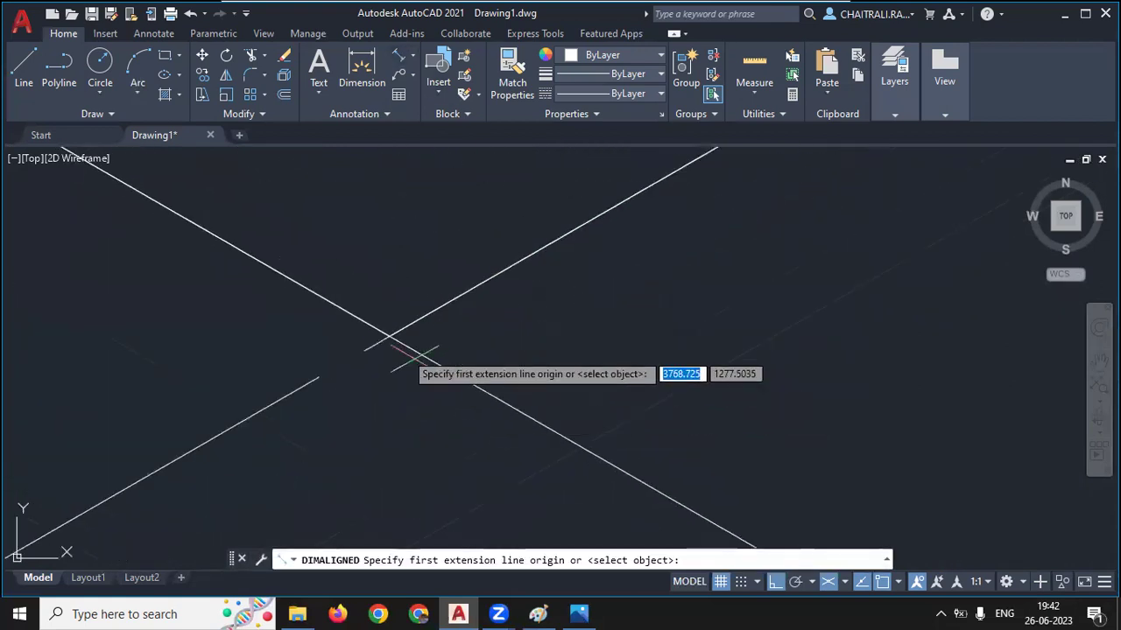
{"action": "left_click", "coordinate": [385, 337]}
{"action": "middle_click_drag", "start_coordinate": [385, 337], "coordinate": [751, 306]}
{"action": "scroll", "coordinate": [878, 232], "scroll_direction": "down", "scroll_amount": 1}
{"action": "scroll", "coordinate": [878, 232], "scroll_direction": "down", "scroll_amount": 3}
{"action": "scroll", "coordinate": [750, 300], "scroll_direction": "up", "scroll_amount": 3}
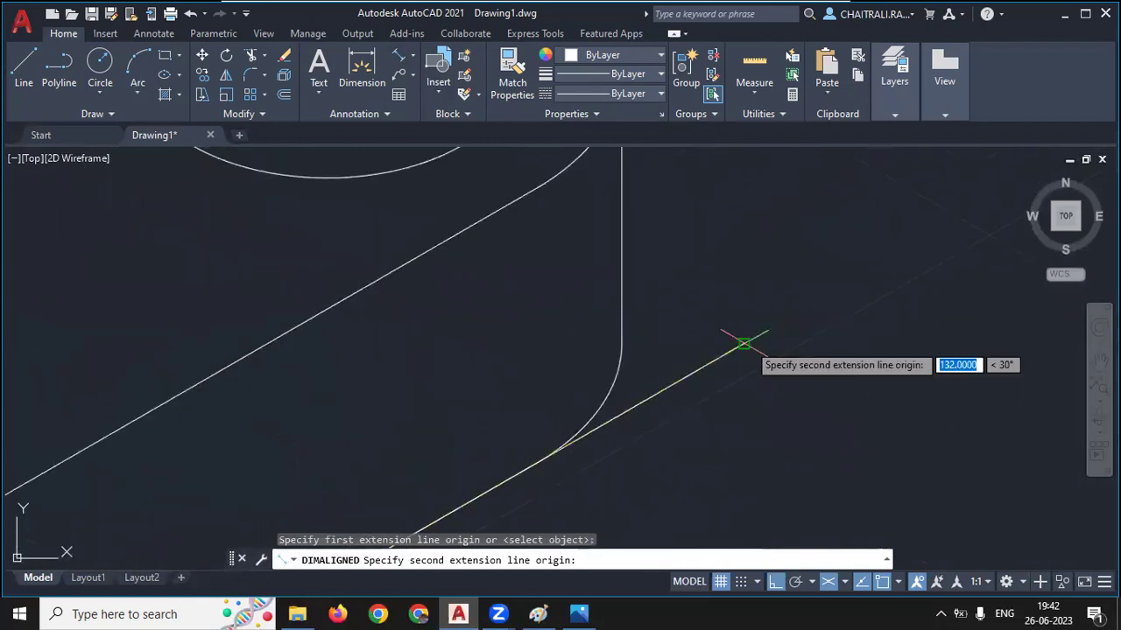
{"action": "left_click", "coordinate": [744, 341]}
{"action": "scroll", "coordinate": [753, 394], "scroll_direction": "down", "scroll_amount": 3}
{"action": "scroll", "coordinate": [770, 432], "scroll_direction": "down", "scroll_amount": 2}
{"action": "scroll", "coordinate": [757, 407], "scroll_direction": "up", "scroll_amount": 1}
{"action": "scroll", "coordinate": [740, 380], "scroll_direction": "up", "scroll_amount": 2}
{"action": "left_click", "coordinate": [736, 372]}
{"action": "middle_click_drag", "start_coordinate": [736, 372], "coordinate": [758, 347]}
Oblique the 132 dimension with DED so it follows the isometric edges
{"action": "type", "text": "de"}
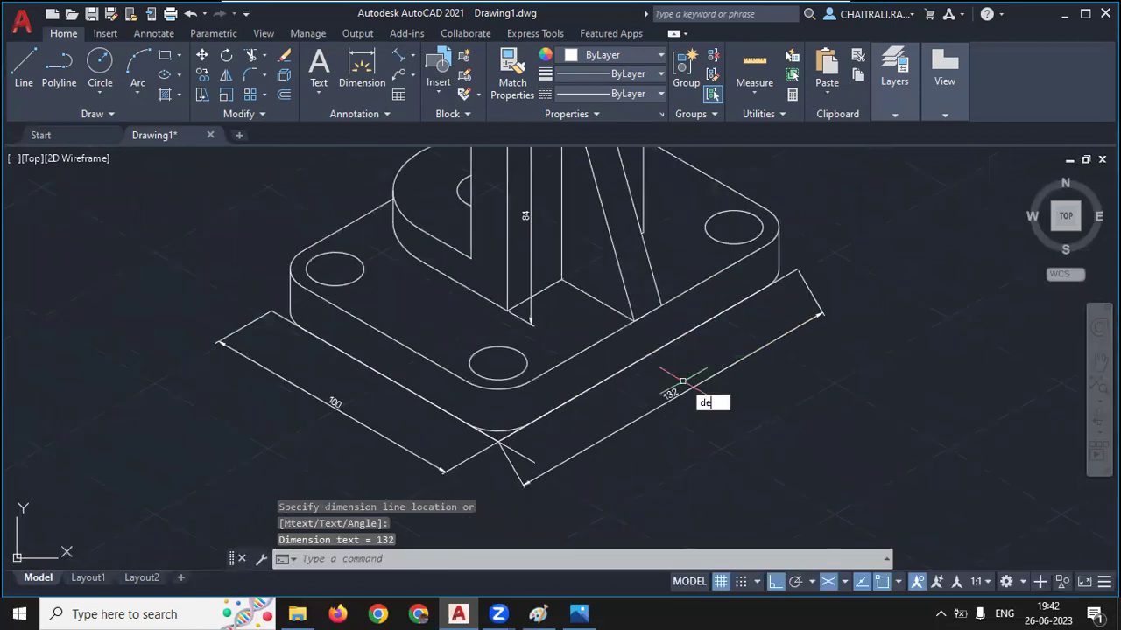
{"action": "type", "text": "ded"}
{"action": "key", "text": "Return"}
{"action": "left_click", "coordinate": [727, 472]}
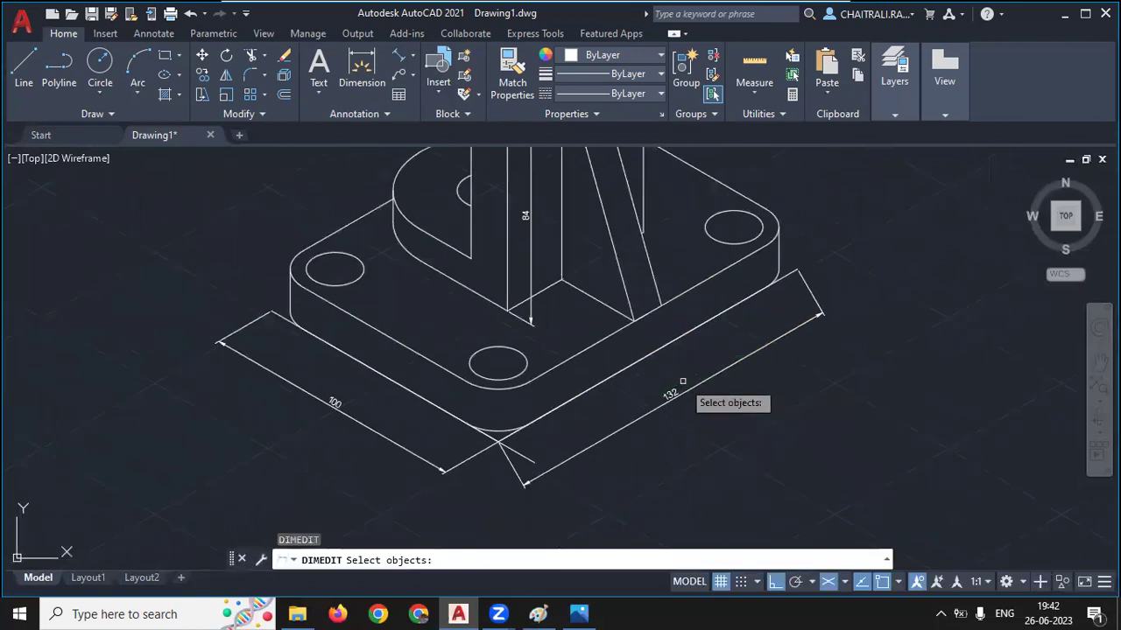
{"action": "left_click", "coordinate": [668, 392]}
{"action": "key", "text": "Return"}
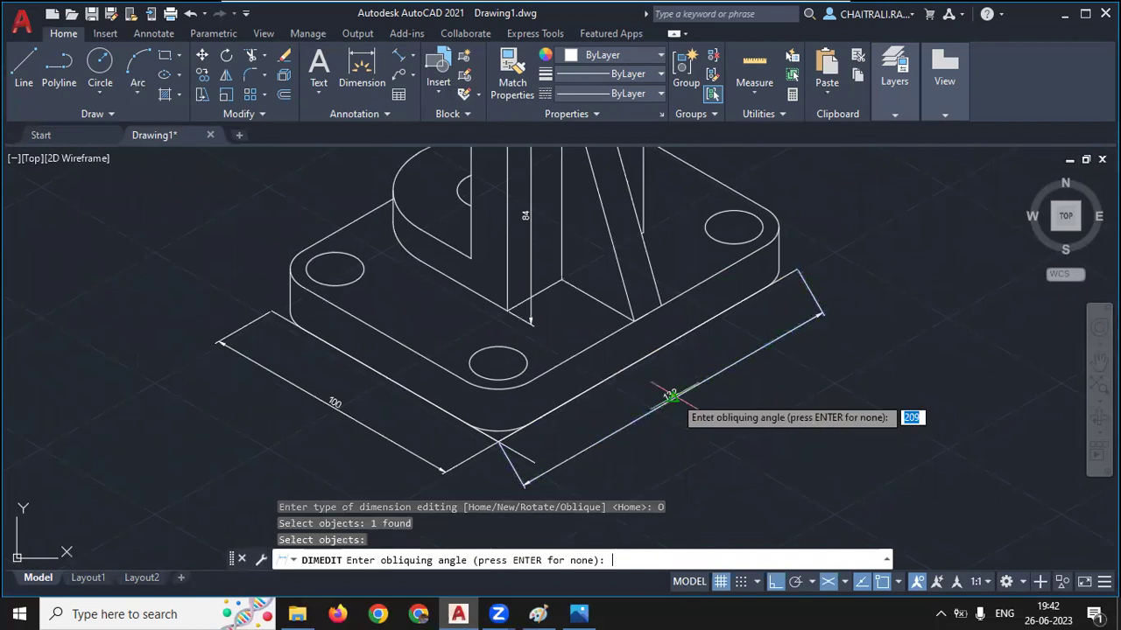
{"action": "left_click", "coordinate": [396, 343]}
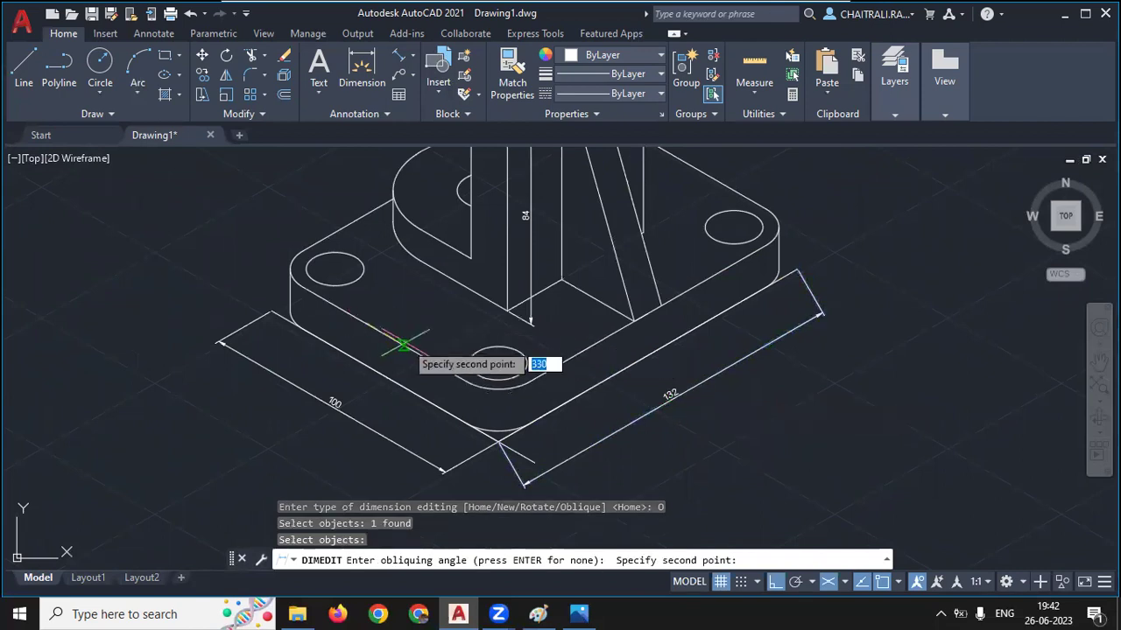
{"action": "left_click", "coordinate": [547, 361]}
{"action": "scroll", "coordinate": [560, 355], "scroll_direction": "up", "scroll_amount": 1}
{"action": "scroll", "coordinate": [573, 385], "scroll_direction": "up", "scroll_amount": 3}
{"action": "scroll", "coordinate": [560, 403], "scroll_direction": "down", "scroll_amount": 1}
{"action": "scroll", "coordinate": [525, 385], "scroll_direction": "down", "scroll_amount": 3}
{"action": "scroll", "coordinate": [517, 350], "scroll_direction": "up", "scroll_amount": 2}
{"action": "scroll", "coordinate": [527, 243], "scroll_direction": "up", "scroll_amount": 1}
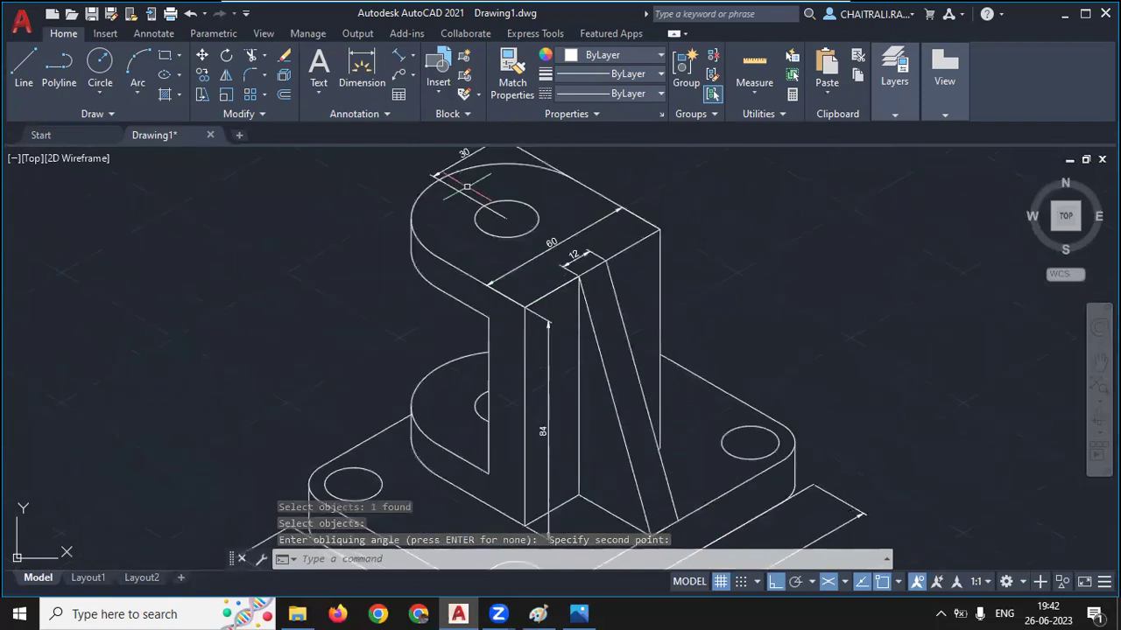
{"action": "middle_click_drag", "start_coordinate": [526, 243], "coordinate": [561, 431]}
Draw a guide line through the top lug's hole centre, extending past both lug edges
{"action": "scroll", "coordinate": [496, 312], "scroll_direction": "up", "scroll_amount": 4}
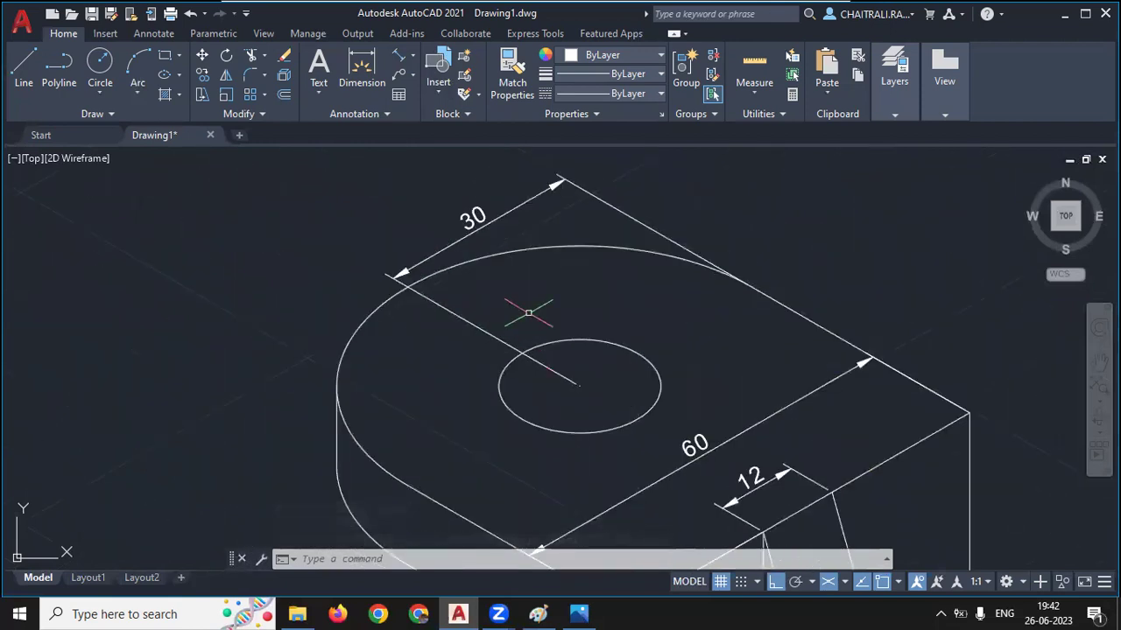
{"action": "type", "text": "l"}
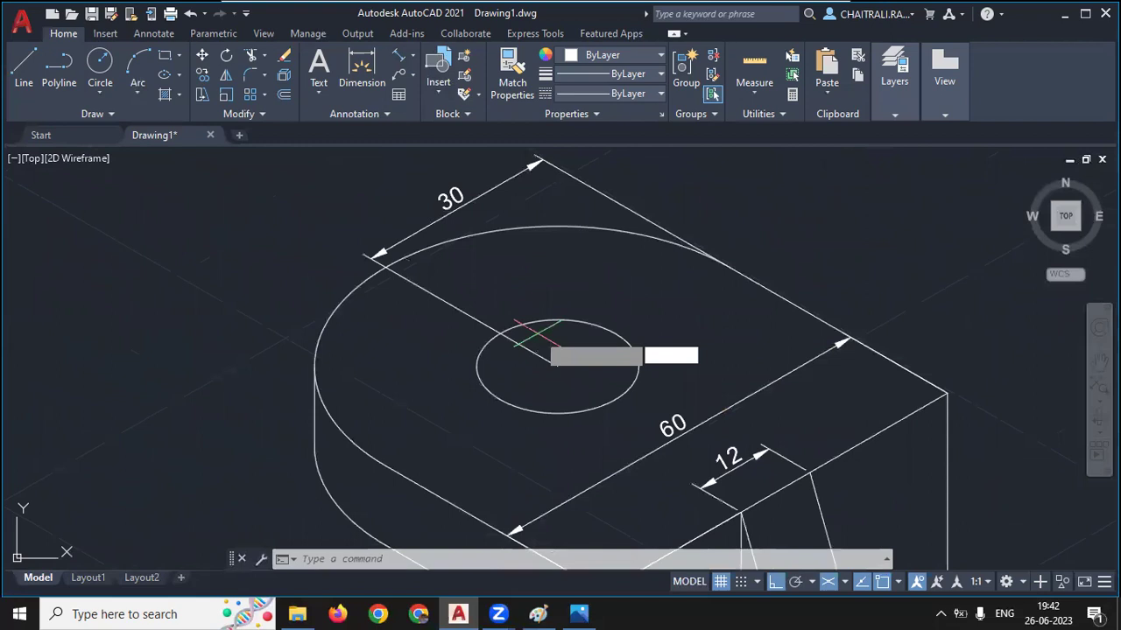
{"action": "key", "text": "Return"}
{"action": "left_click", "coordinate": [558, 365]}
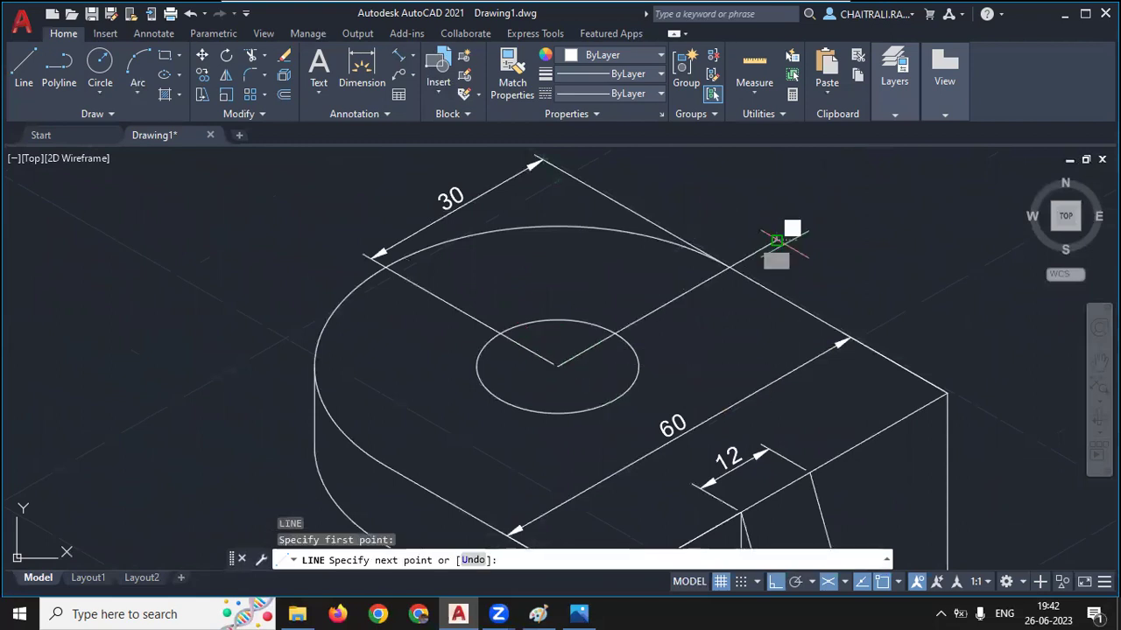
{"action": "left_click", "coordinate": [776, 243]}
{"action": "left_click", "coordinate": [362, 479]}
{"action": "key", "text": "Return"}
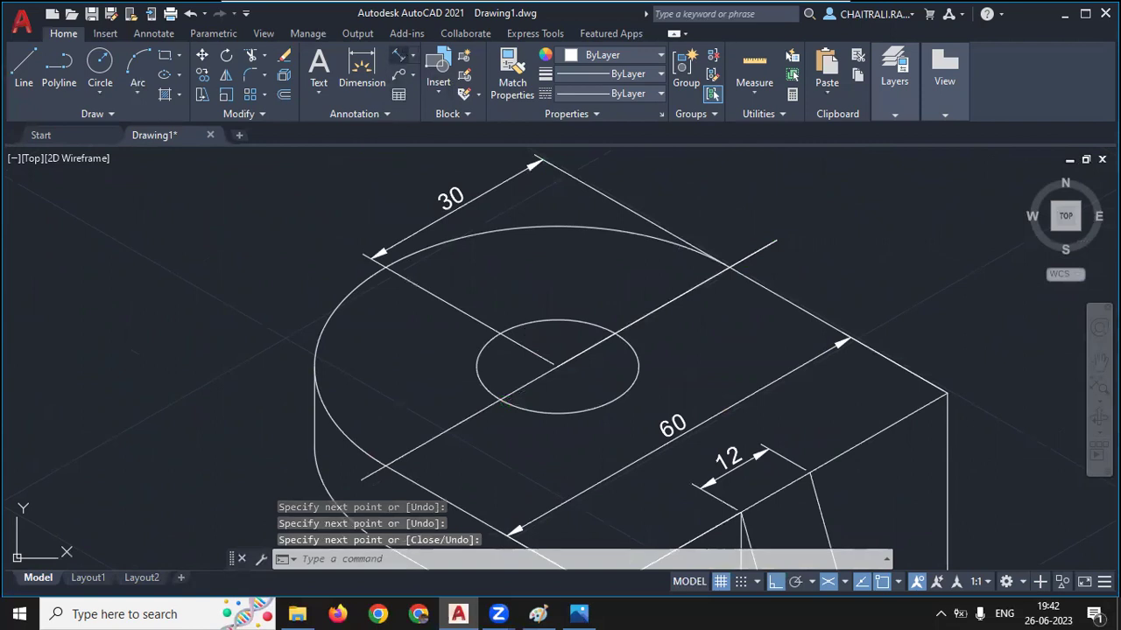
Add an aligned 60 dimension between the guide line ends, placed above the lug
{"action": "type", "text": "dal"}
{"action": "key", "text": "Return"}
{"action": "left_click", "coordinate": [376, 462]}
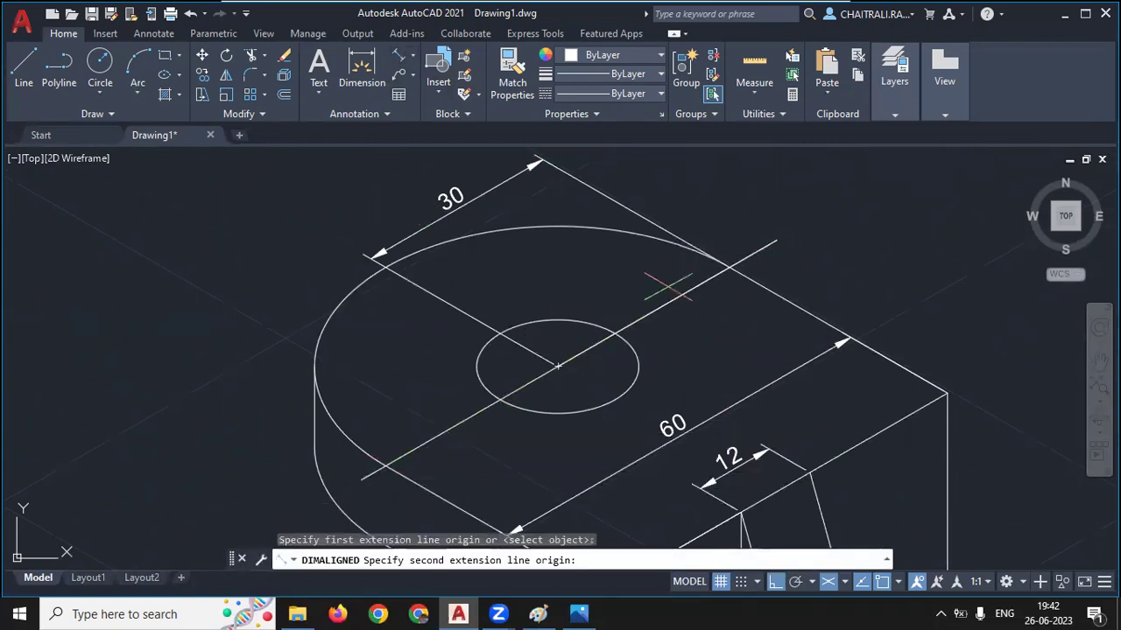
{"action": "left_click", "coordinate": [727, 263]}
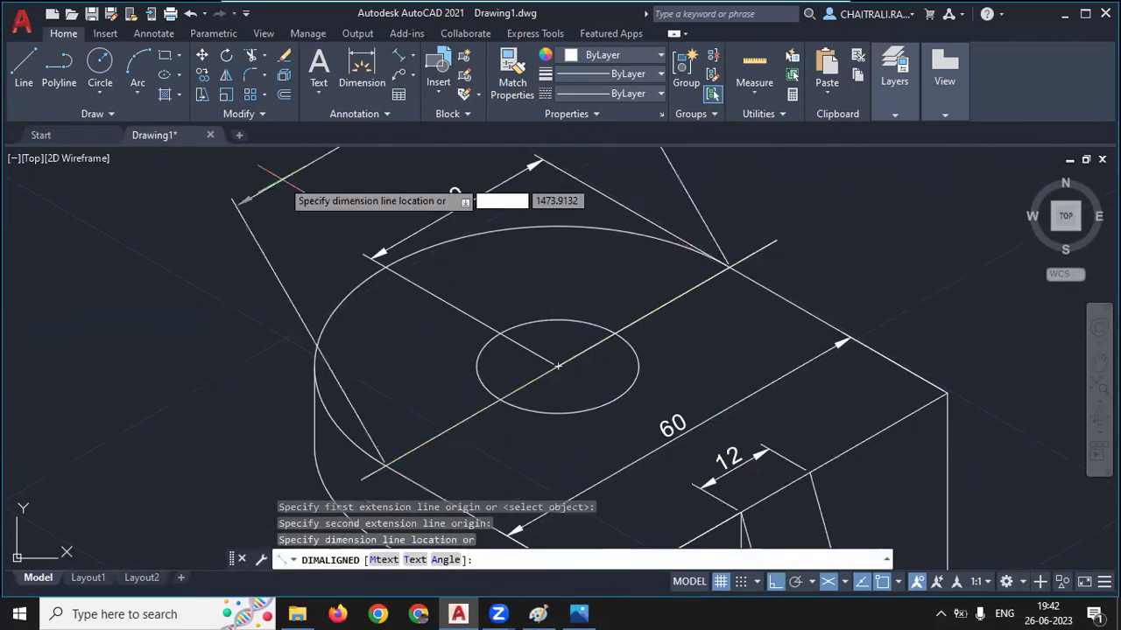
{"action": "scroll", "coordinate": [557, 365], "scroll_direction": "down", "scroll_amount": 1}
{"action": "scroll", "coordinate": [268, 298], "scroll_direction": "down", "scroll_amount": 1}
{"action": "left_click", "coordinate": [385, 219]}
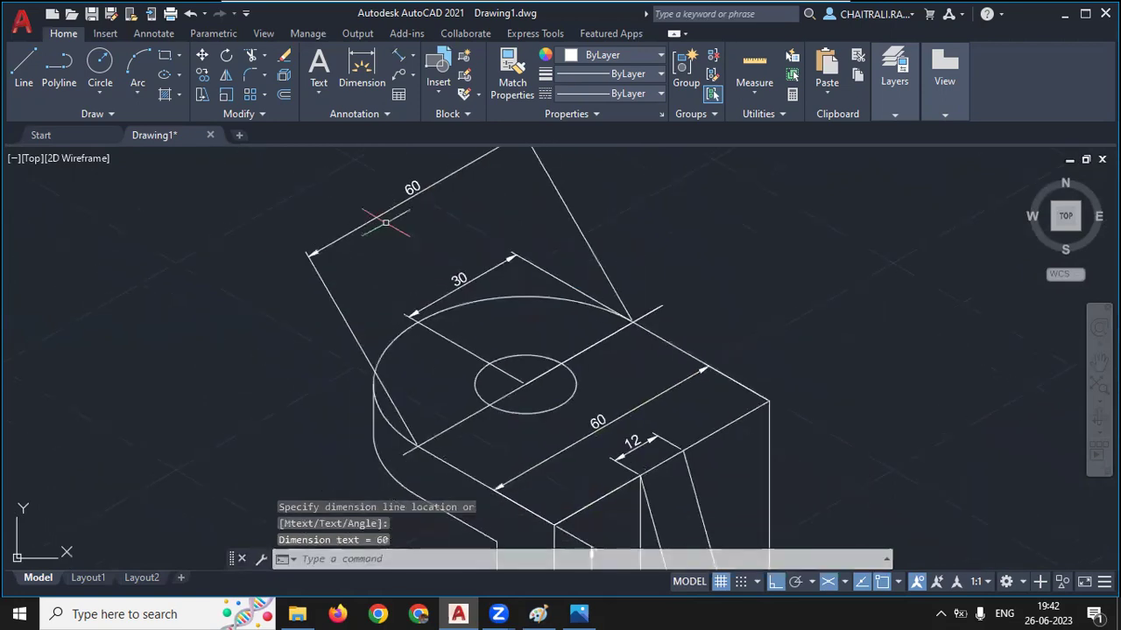
{"action": "middle_click_drag", "start_coordinate": [427, 231], "coordinate": [438, 243]}
{"action": "middle_click_drag", "start_coordinate": [421, 201], "coordinate": [431, 212]}
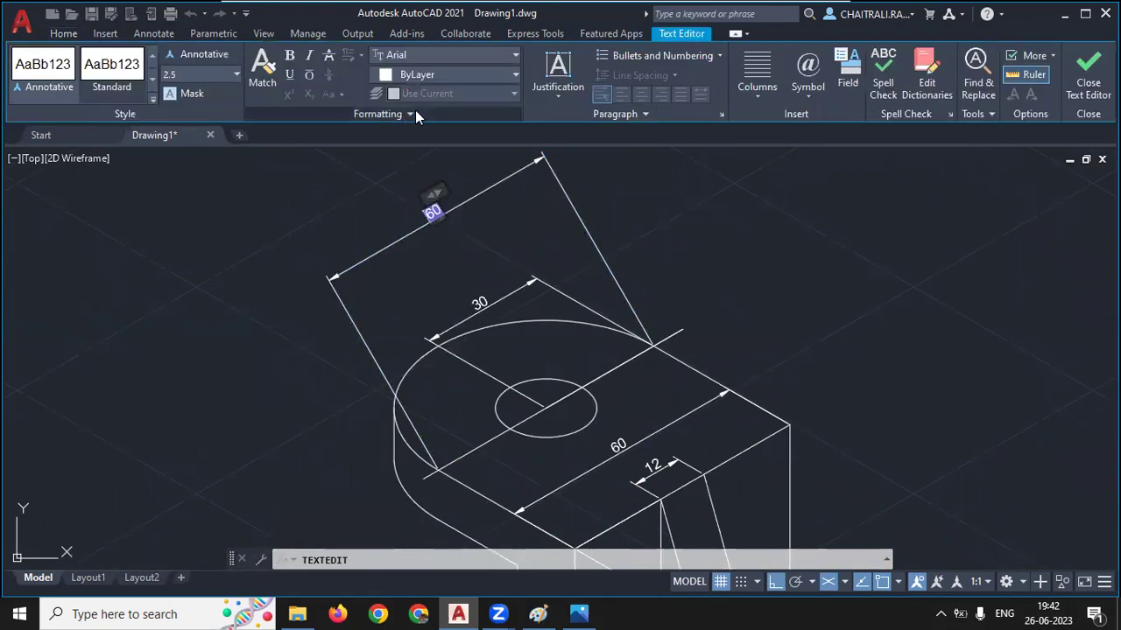
Insert the diameter symbol so the lug dimension text reads Ø60
{"action": "left_click", "coordinate": [805, 70]}
{"action": "left_click", "coordinate": [834, 152]}
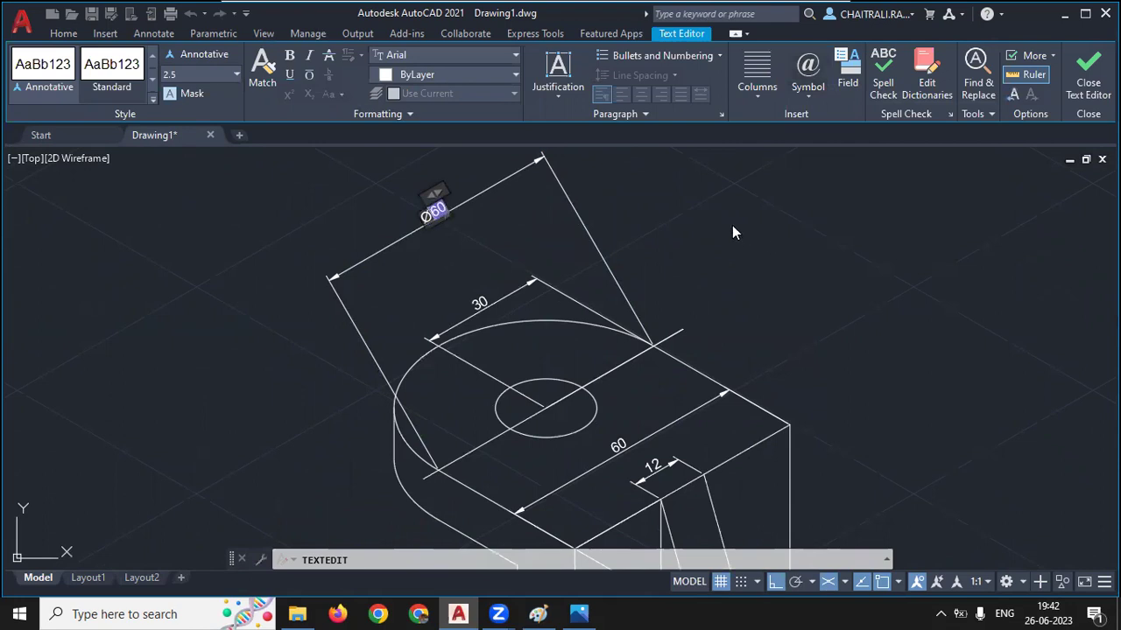
{"action": "left_click", "coordinate": [321, 272]}
{"action": "middle_click_drag", "start_coordinate": [321, 271], "coordinate": [346, 255]}
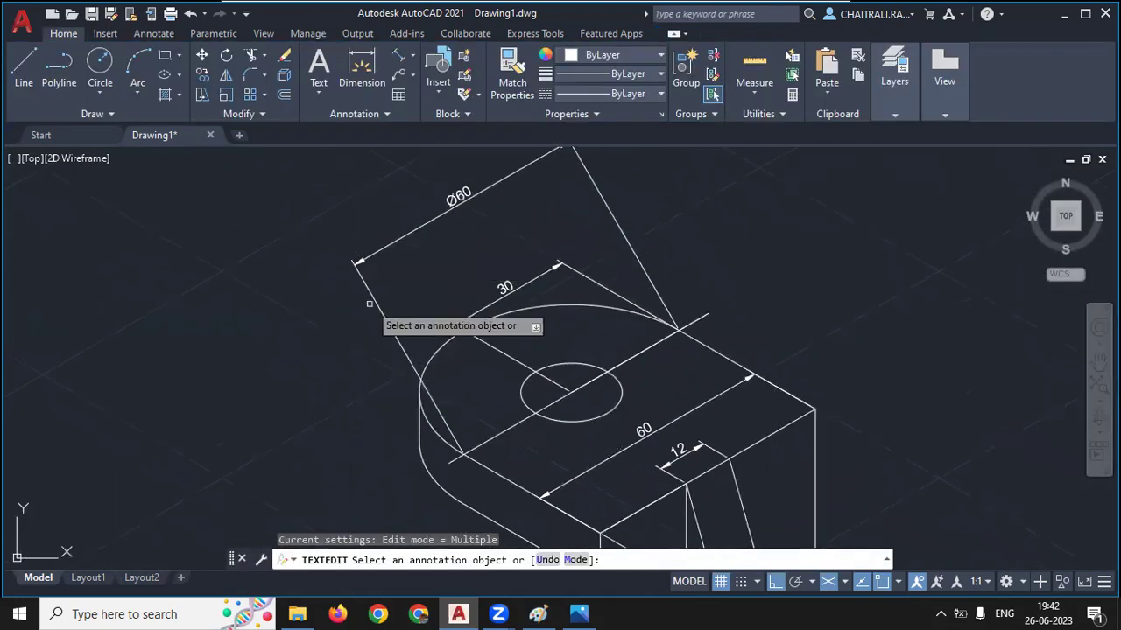
Oblique the lug's Ø60 dimension with DED to match the isometric edges
{"action": "key", "text": "Escape"}
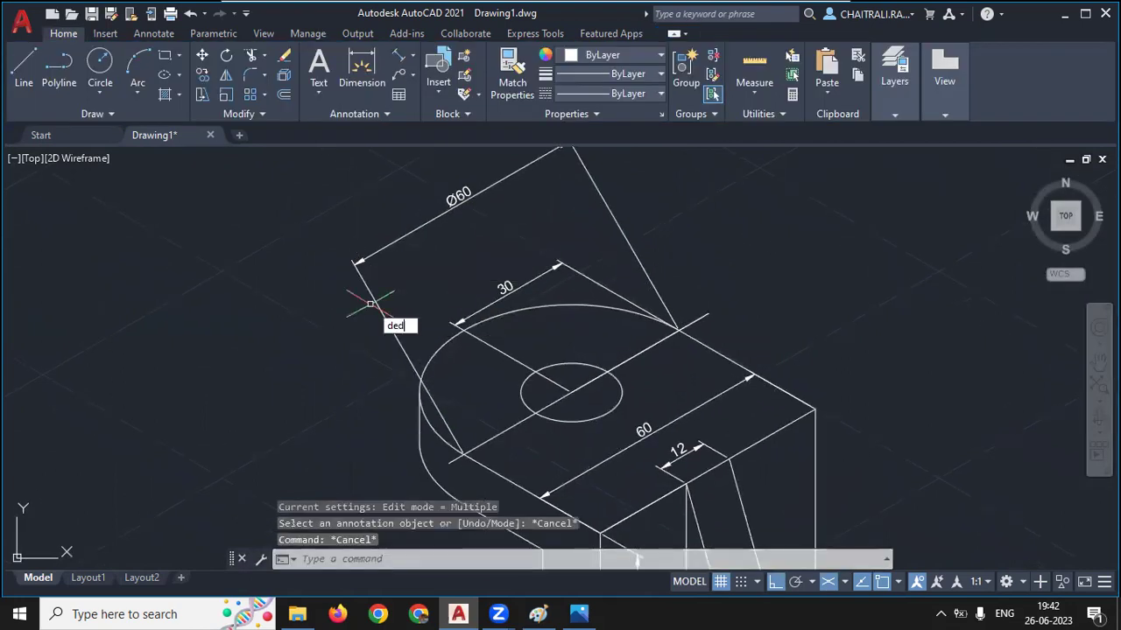
{"action": "key", "text": "Return"}
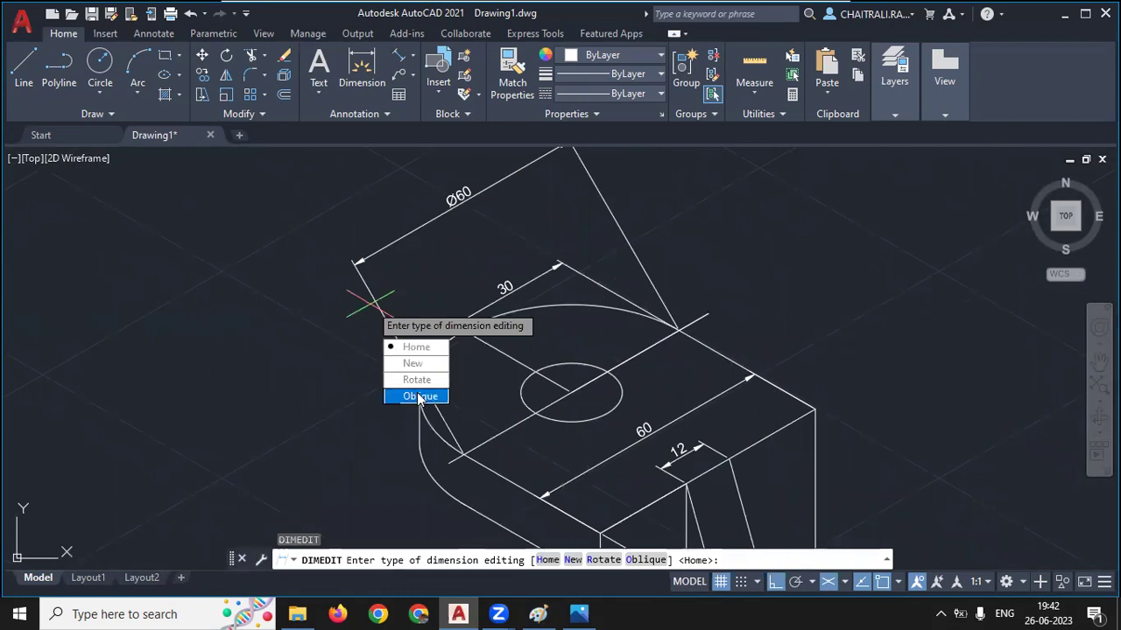
{"action": "left_click", "coordinate": [420, 396]}
{"action": "left_click", "coordinate": [471, 205]}
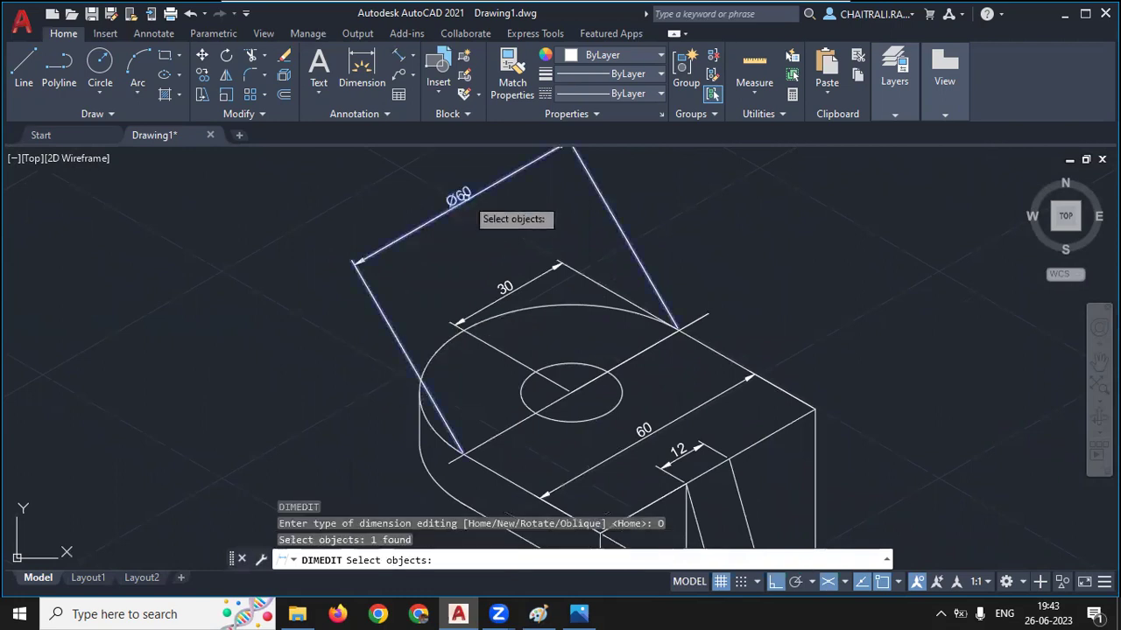
{"action": "key", "text": "Return"}
{"action": "scroll", "coordinate": [484, 305], "scroll_direction": "up", "scroll_amount": 2}
{"action": "scroll", "coordinate": [555, 415], "scroll_direction": "up", "scroll_amount": 2}
{"action": "left_click", "coordinate": [549, 458]}
{"action": "left_click", "coordinate": [513, 442]}
{"action": "scroll", "coordinate": [429, 464], "scroll_direction": "down", "scroll_amount": 2}
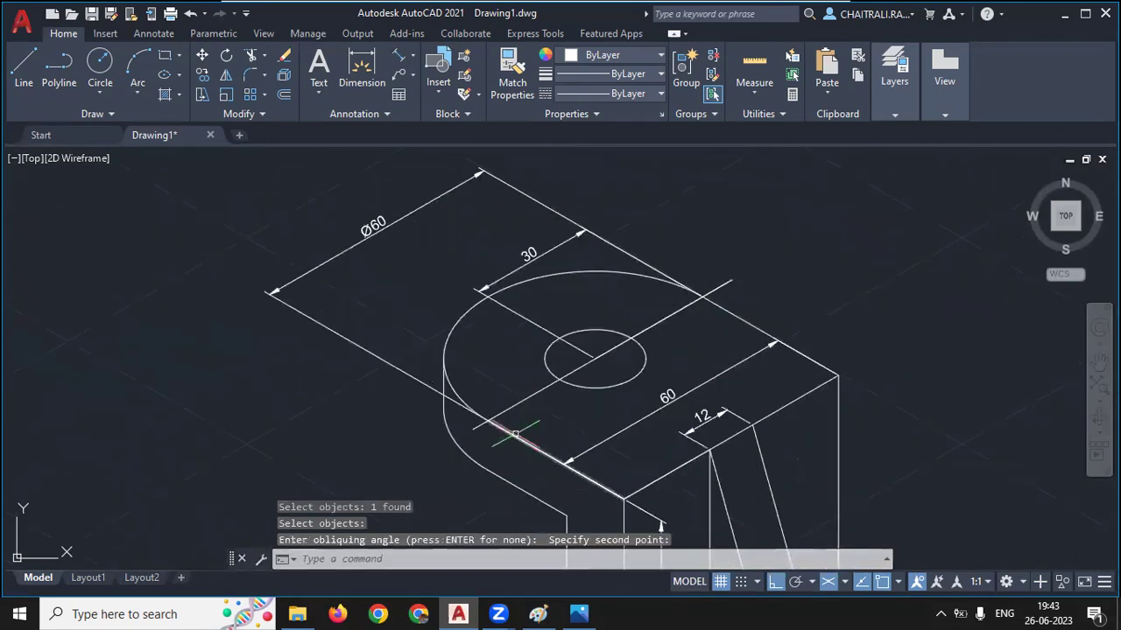
Delete the 30 dimension from the lug
{"action": "left_click", "coordinate": [427, 319]}
{"action": "left_click", "coordinate": [522, 262]}
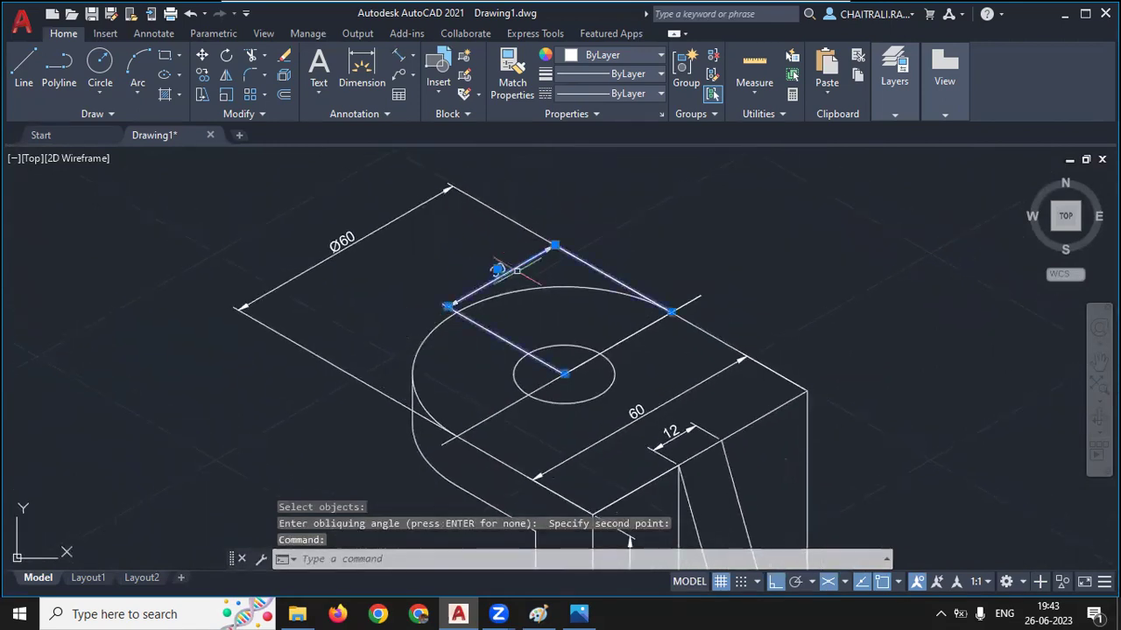
{"action": "key", "text": "Delete"}
{"action": "scroll", "coordinate": [513, 282], "scroll_direction": "down", "scroll_amount": 2}
{"action": "scroll", "coordinate": [499, 284], "scroll_direction": "down", "scroll_amount": 2}
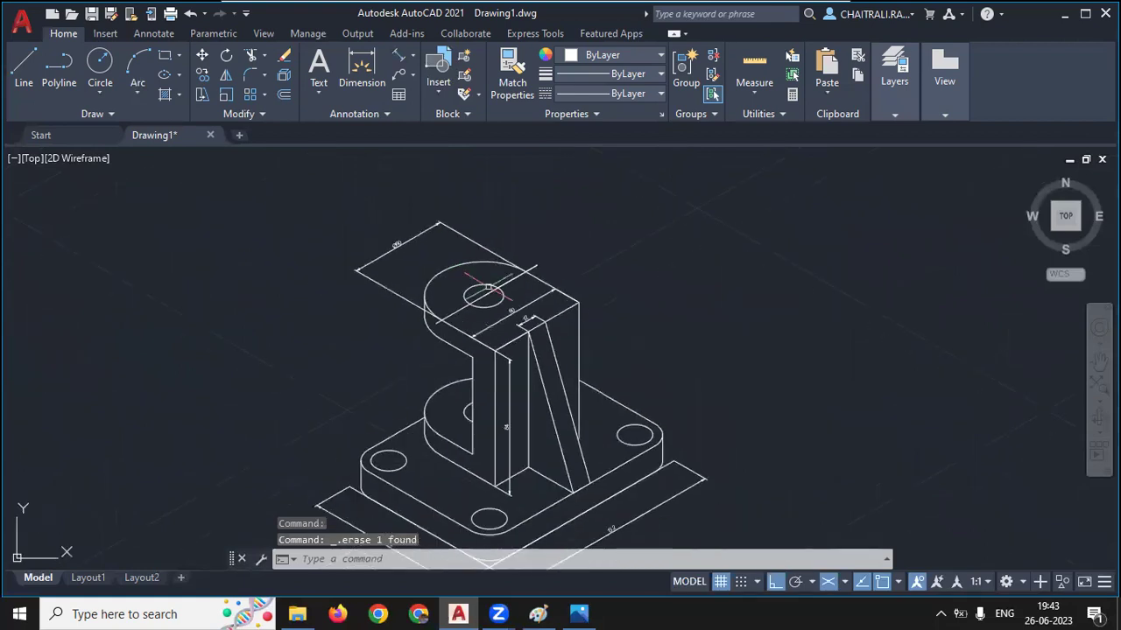
{"action": "scroll", "coordinate": [663, 325], "scroll_direction": "down", "scroll_amount": 3}
{"action": "scroll", "coordinate": [375, 368], "scroll_direction": "up", "scroll_amount": 3}
{"action": "scroll", "coordinate": [375, 367], "scroll_direction": "up", "scroll_amount": 2}
{"action": "key", "text": "Return"}
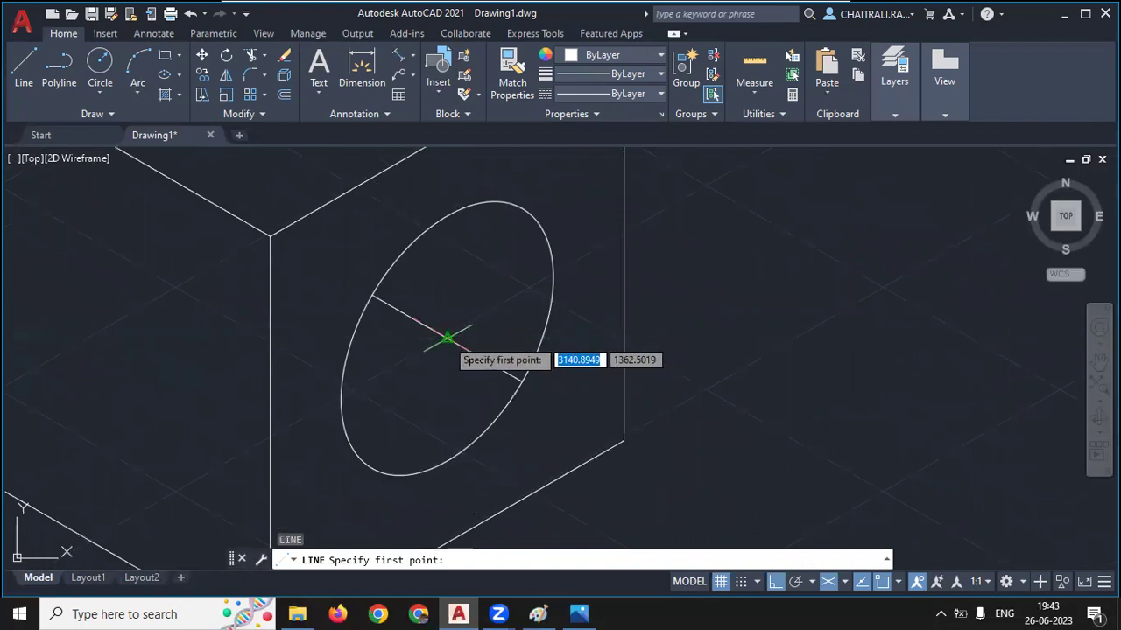
Draw a line through the ellipse centre across the cube face
{"action": "left_click", "coordinate": [446, 338]}
{"action": "left_click", "coordinate": [324, 408]}
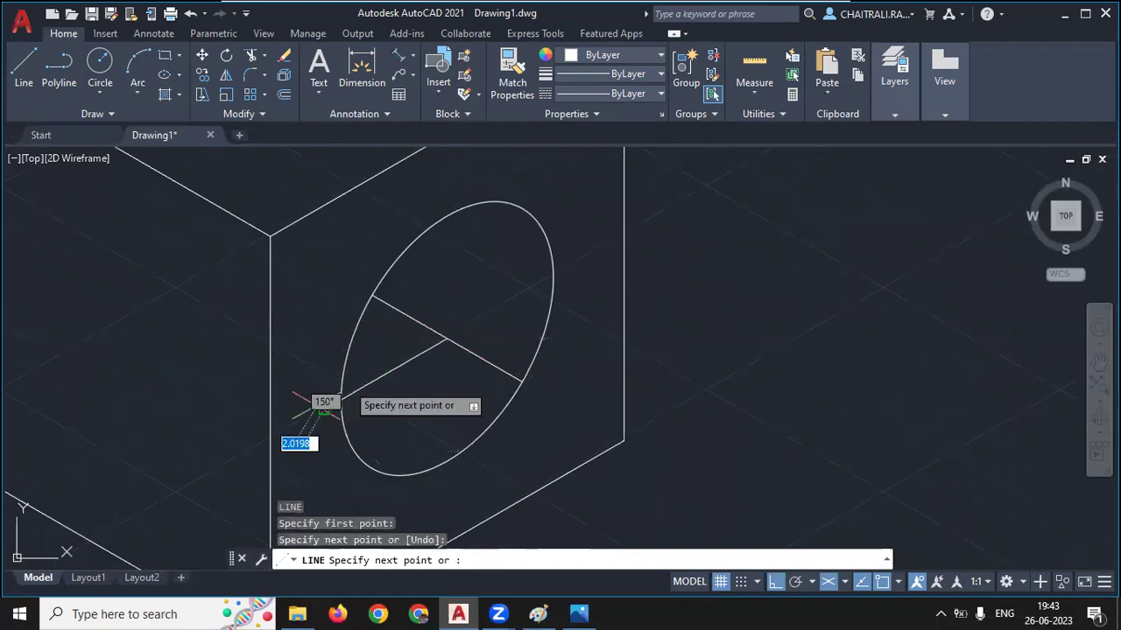
{"action": "left_click", "coordinate": [582, 266]}
{"action": "key", "text": "Return"}
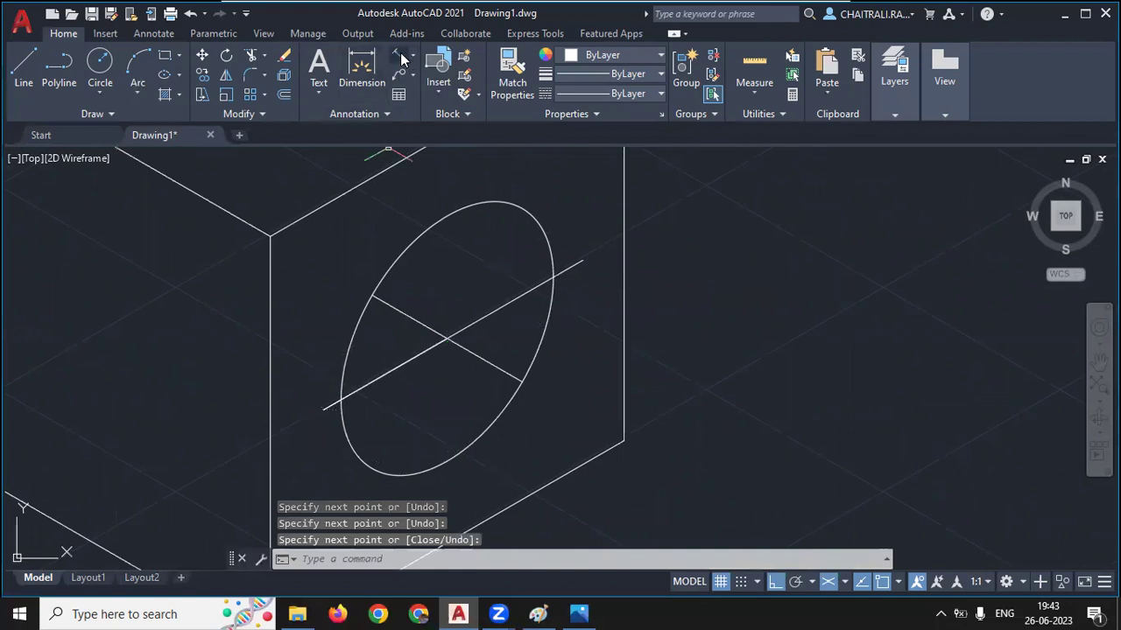
Add an aligned 60 dimension between the line's ellipse intersections, placed above the ellipse
{"action": "left_click", "coordinate": [401, 58]}
{"action": "left_click", "coordinate": [324, 408]}
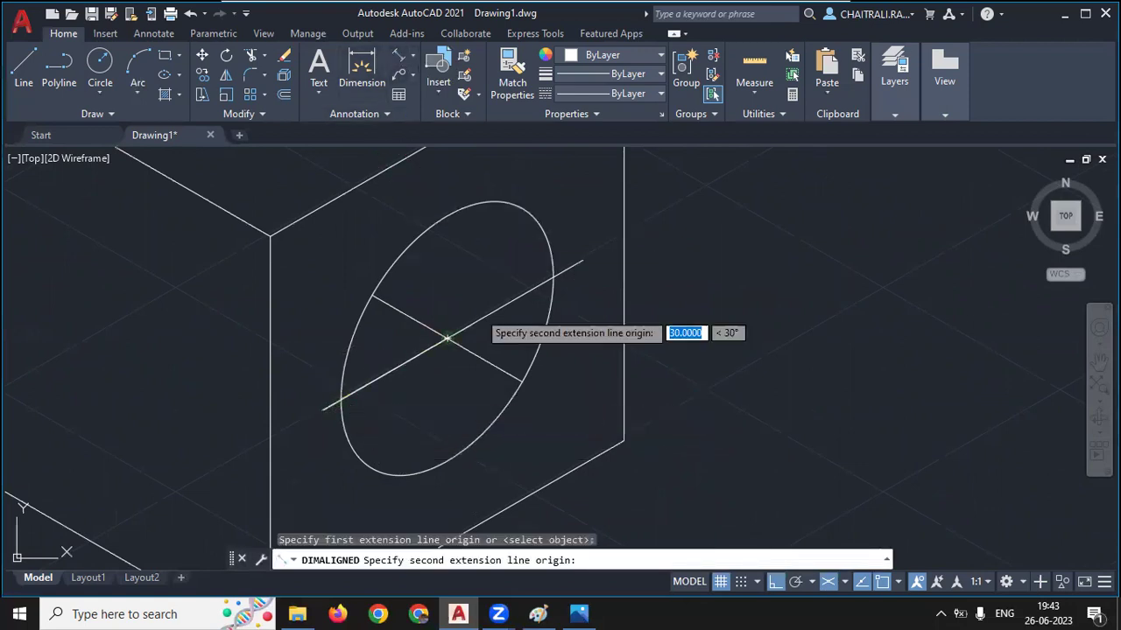
{"action": "left_click", "coordinate": [552, 276]}
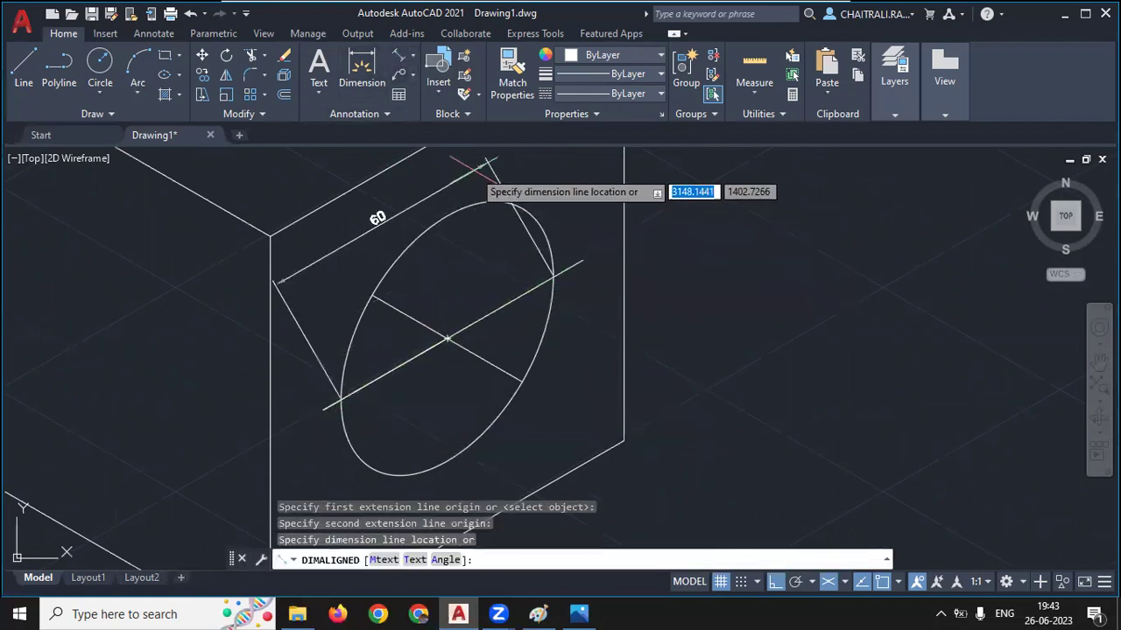
{"action": "left_click", "coordinate": [488, 166]}
{"action": "middle_click_drag", "start_coordinate": [371, 209], "coordinate": [393, 239]}
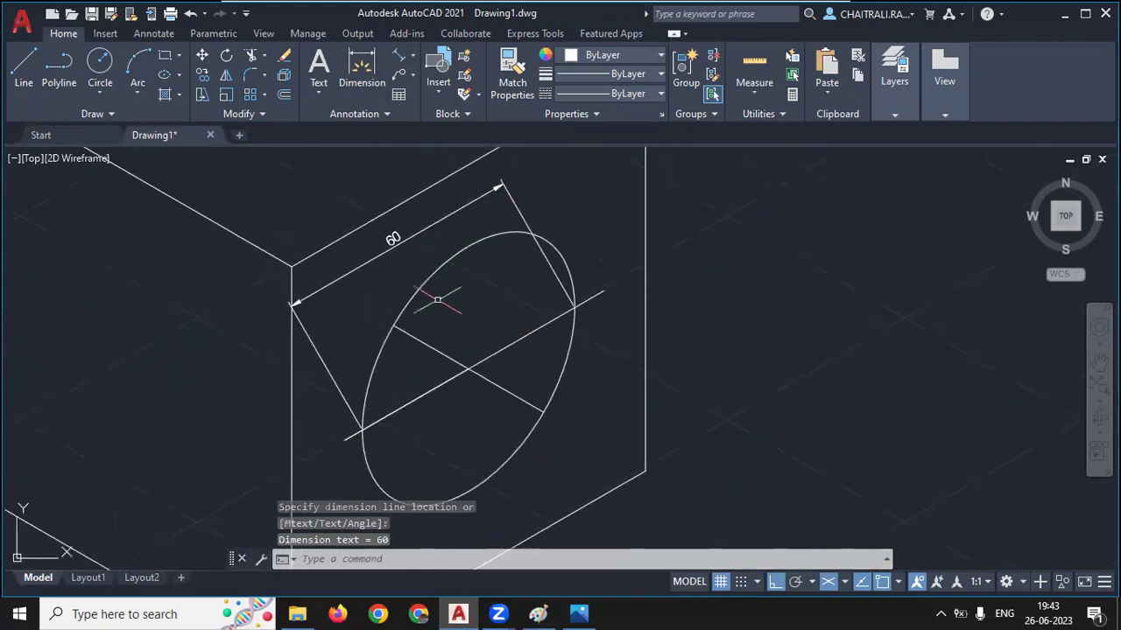
Insert the diameter symbol so the dimension reads Ø60
{"action": "double_click", "coordinate": [393, 239]}
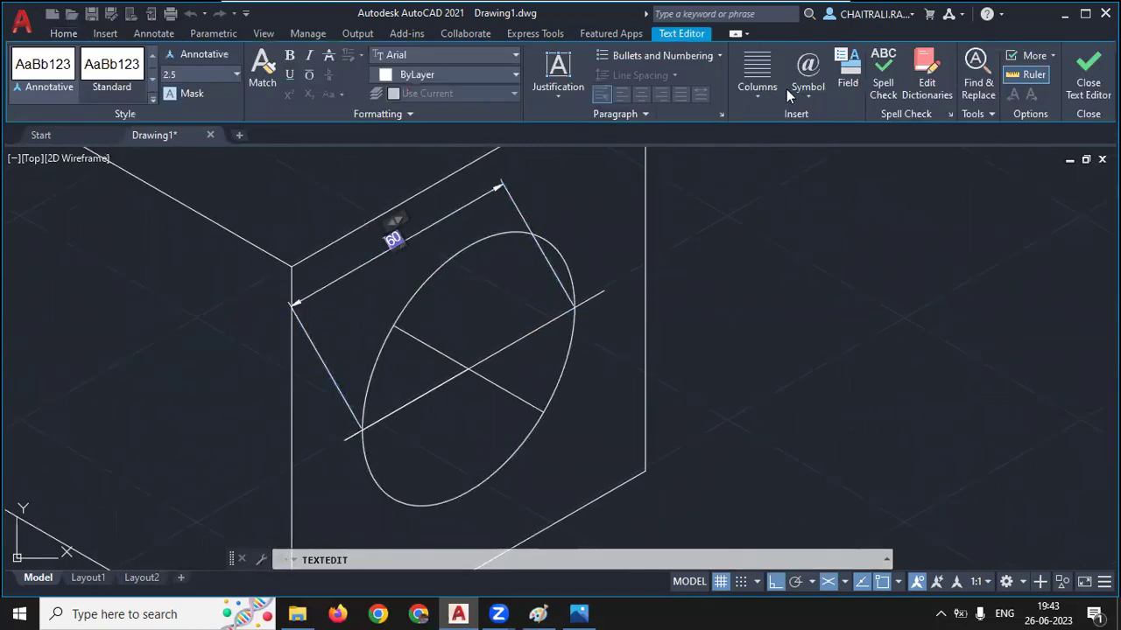
{"action": "left_click", "coordinate": [819, 76]}
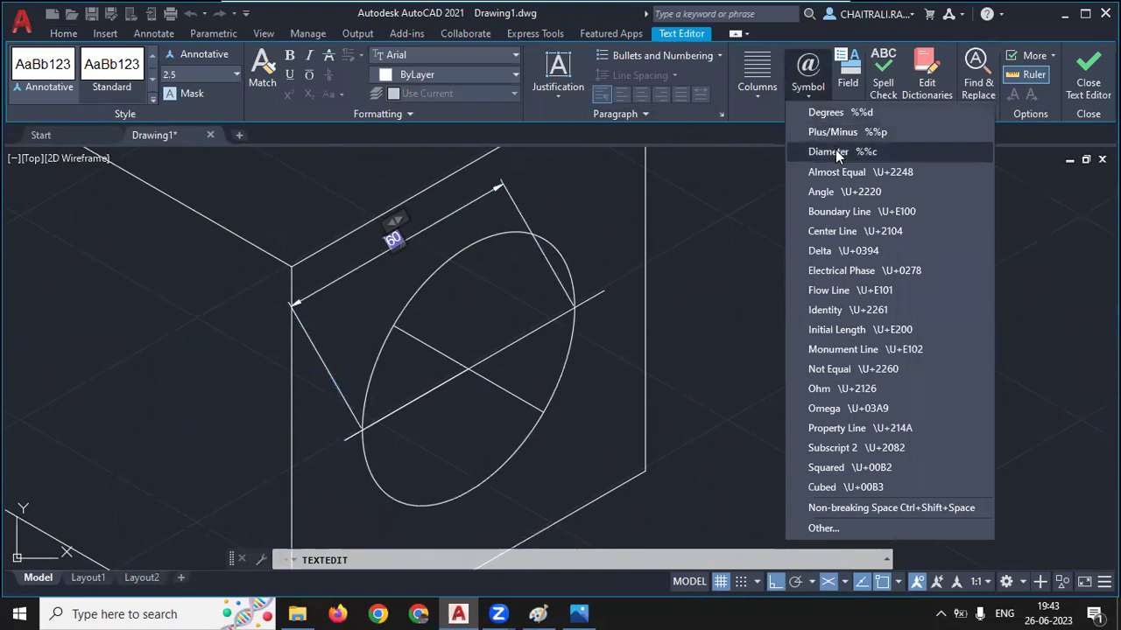
{"action": "left_click", "coordinate": [836, 150]}
{"action": "left_click", "coordinate": [727, 263]}
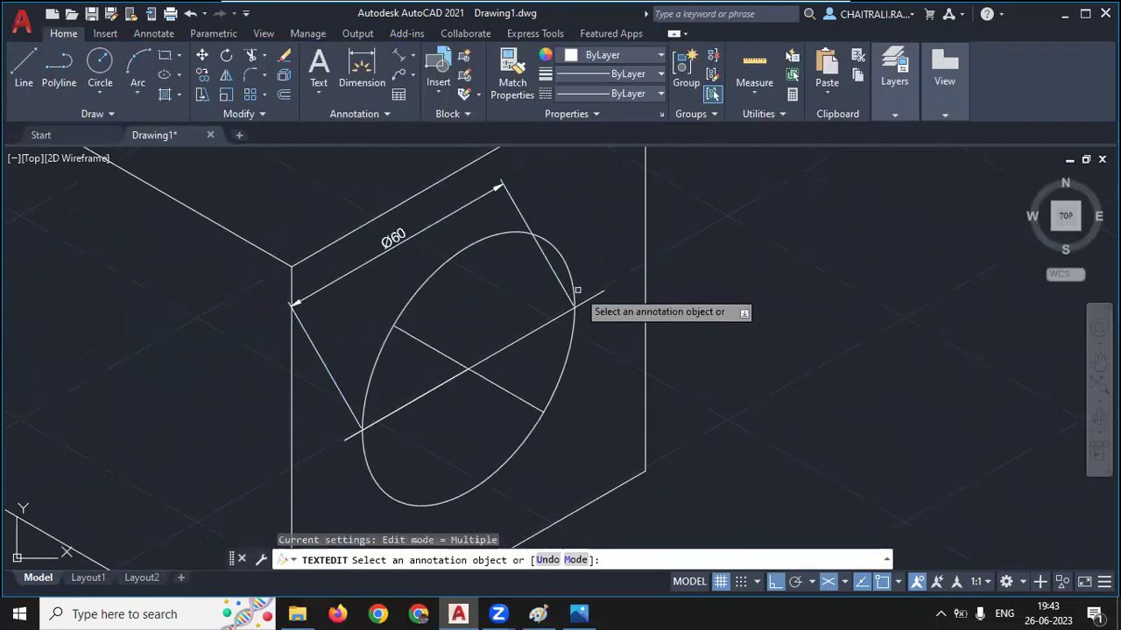
Oblique the cube's Ø60 dimension so its extension lines follow the vertical edge
{"action": "middle_click_drag", "start_coordinate": [577, 289], "coordinate": [597, 283]}
{"action": "key", "text": "Escape"}
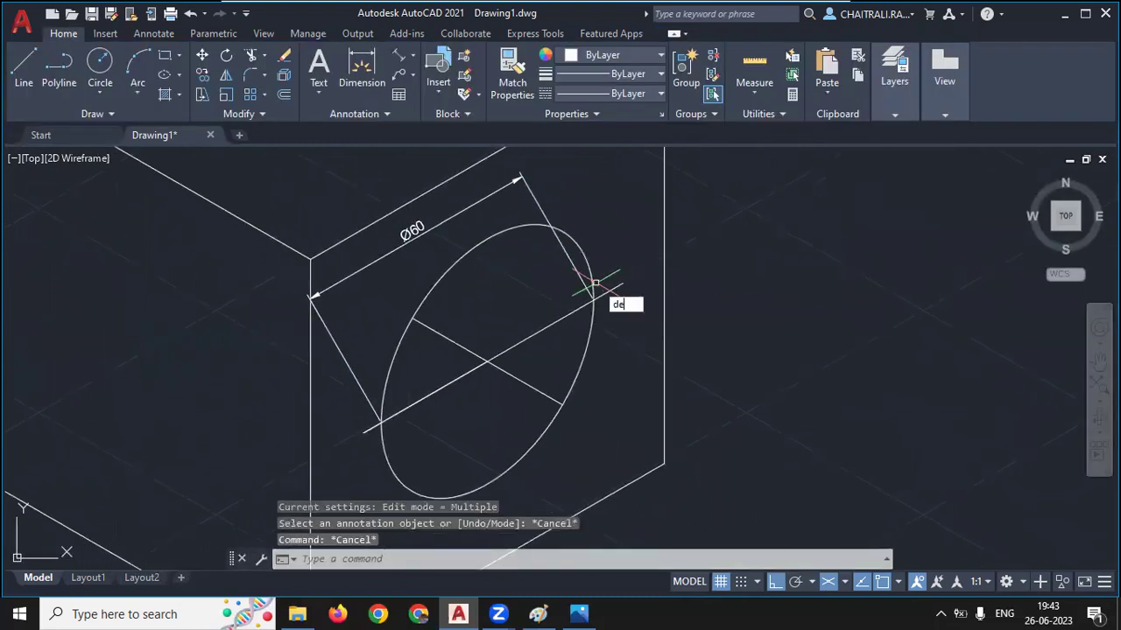
{"action": "key", "text": "Return"}
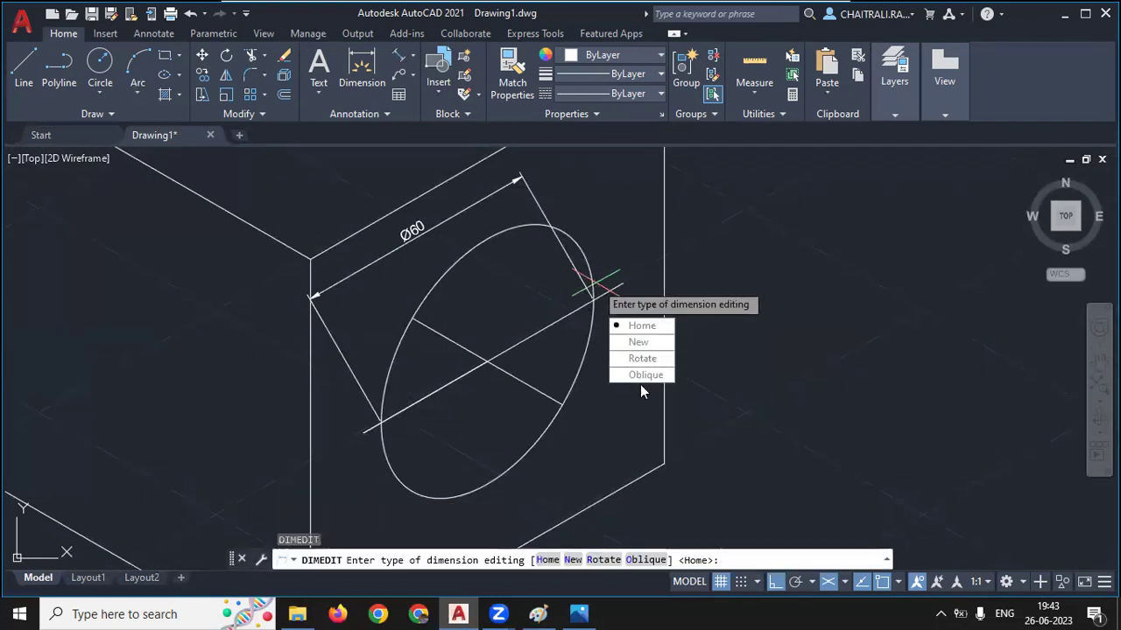
{"action": "left_click", "coordinate": [641, 382]}
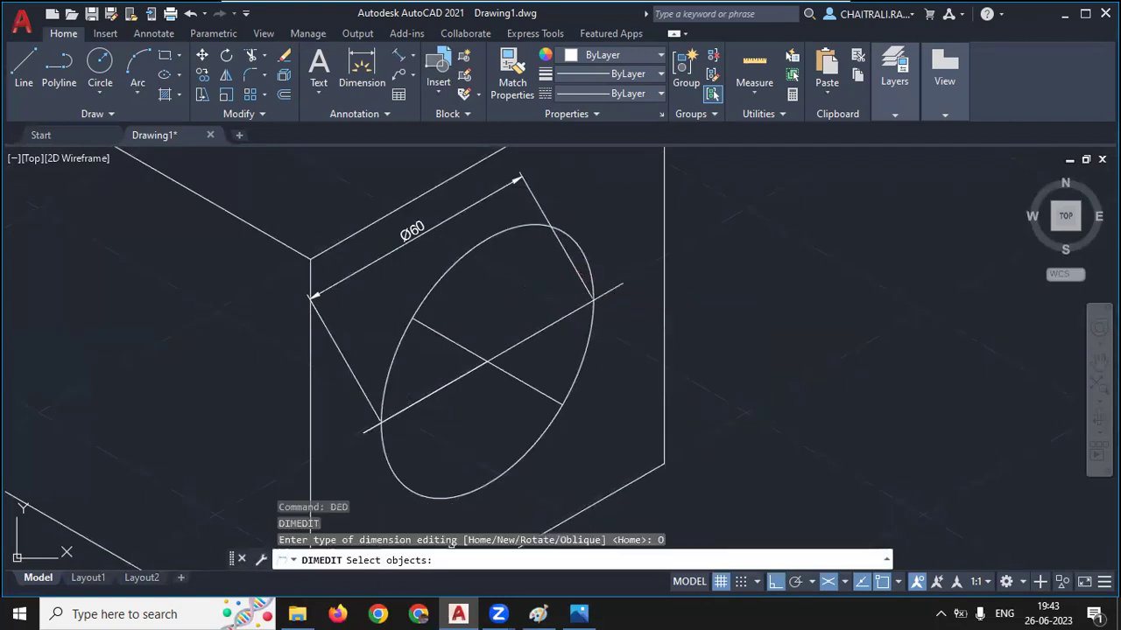
{"action": "left_click", "coordinate": [414, 230]}
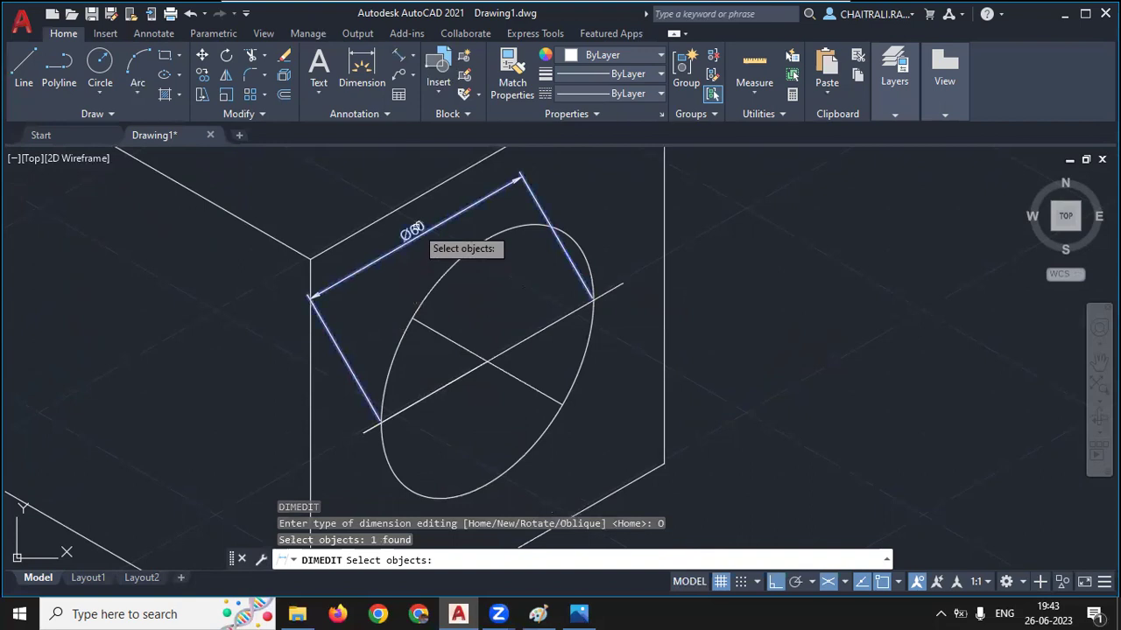
{"action": "key", "text": "Return"}
{"action": "middle_click_drag", "start_coordinate": [436, 254], "coordinate": [488, 170]}
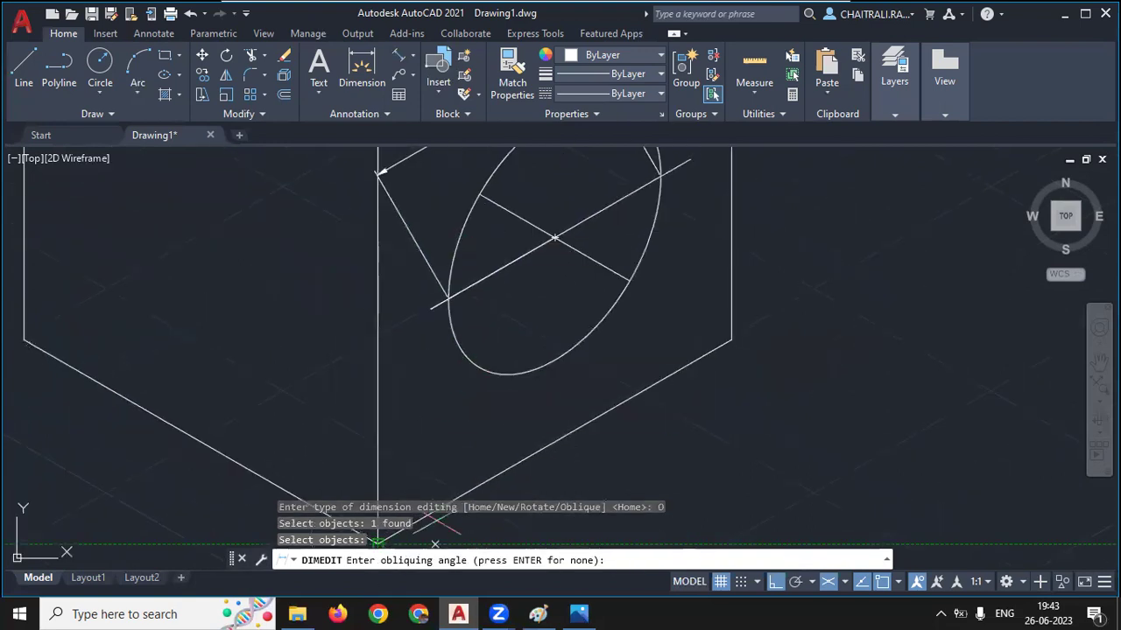
{"action": "left_click", "coordinate": [377, 393]}
{"action": "left_click", "coordinate": [377, 353]}
{"action": "scroll", "coordinate": [377, 352], "scroll_direction": "down", "scroll_amount": 2}
{"action": "scroll", "coordinate": [465, 221], "scroll_direction": "up", "scroll_amount": 2}
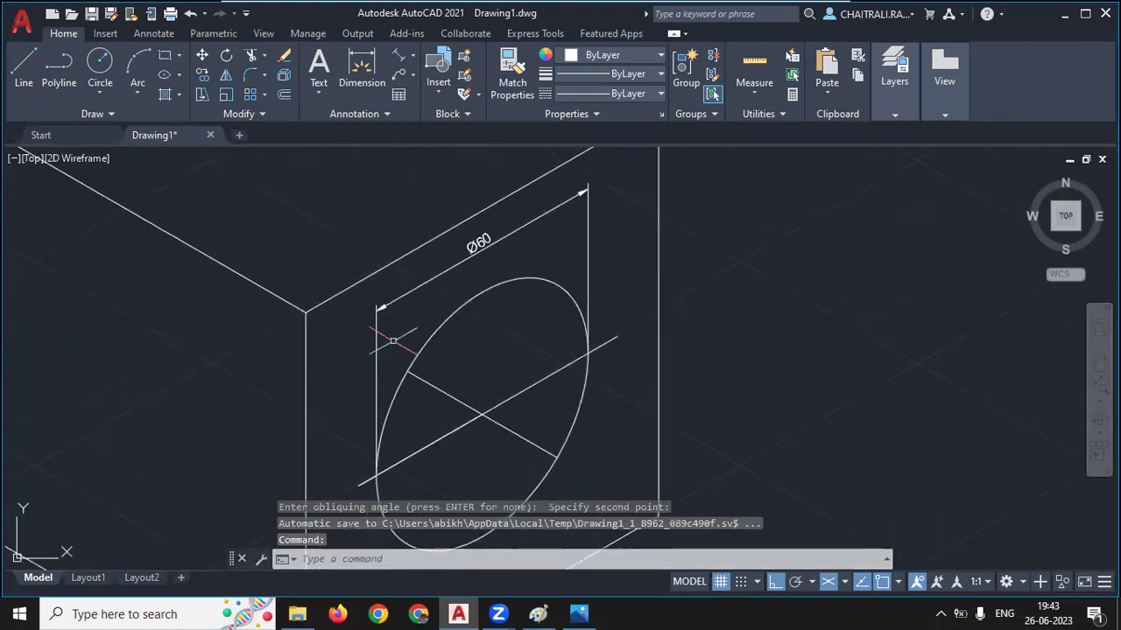
{"action": "scroll", "coordinate": [393, 341], "scroll_direction": "down", "scroll_amount": 2}
Delete the helper line through the ellipse
{"action": "left_click", "coordinate": [447, 354]}
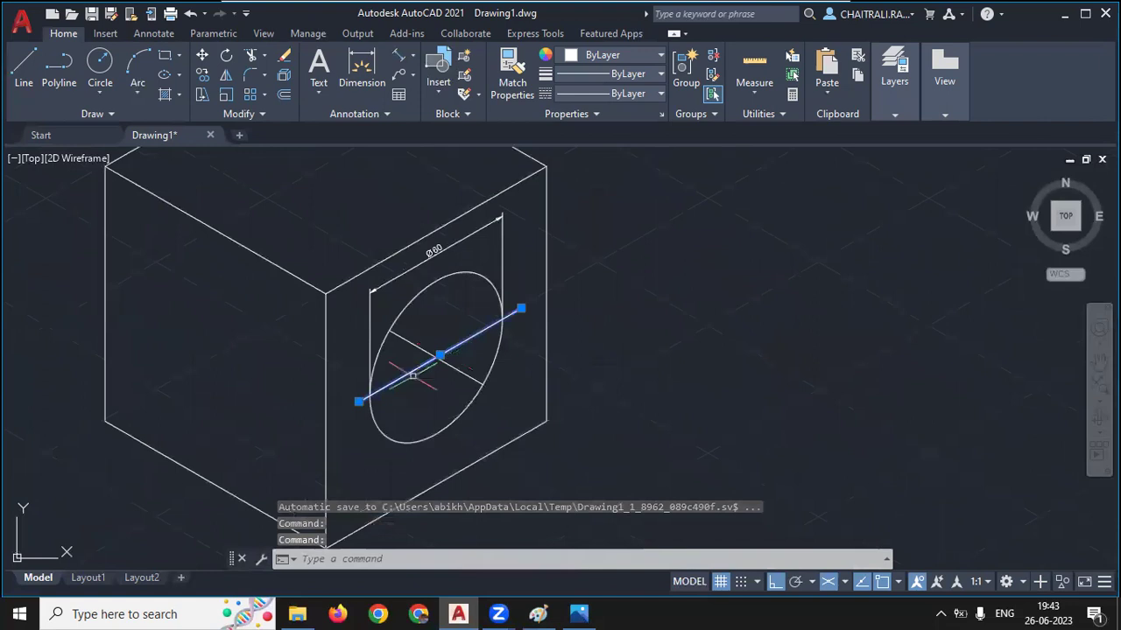
{"action": "key", "text": "Delete"}
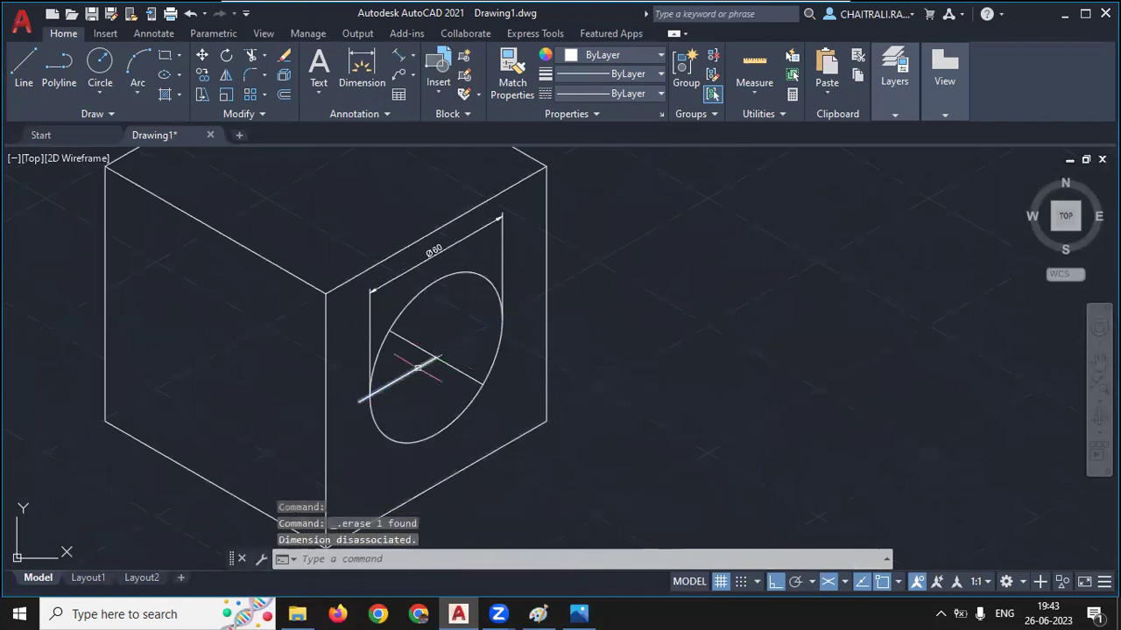
{"action": "scroll", "coordinate": [418, 366], "scroll_direction": "down", "scroll_amount": 2}
{"action": "scroll", "coordinate": [490, 351], "scroll_direction": "down", "scroll_amount": 2}
{"action": "scroll", "coordinate": [525, 341], "scroll_direction": "up", "scroll_amount": 5}
Window-select and delete the construction lines through the top lug's circle
{"action": "scroll", "coordinate": [584, 324], "scroll_direction": "down", "scroll_amount": 4}
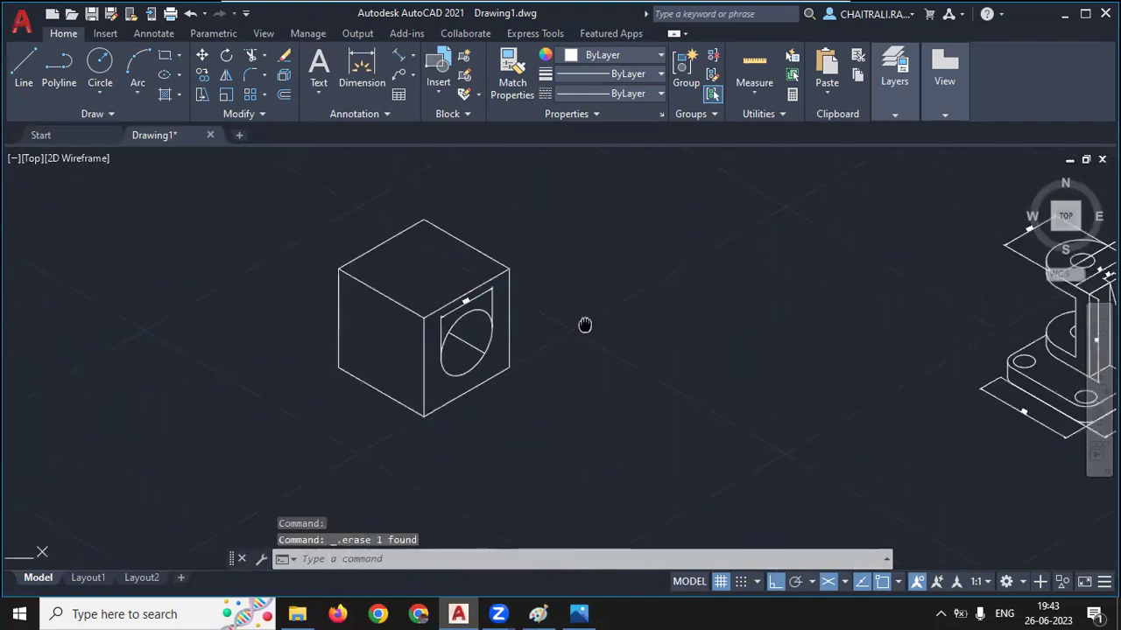
{"action": "scroll", "coordinate": [585, 325], "scroll_direction": "down", "scroll_amount": 3}
{"action": "scroll", "coordinate": [666, 321], "scroll_direction": "up", "scroll_amount": 5}
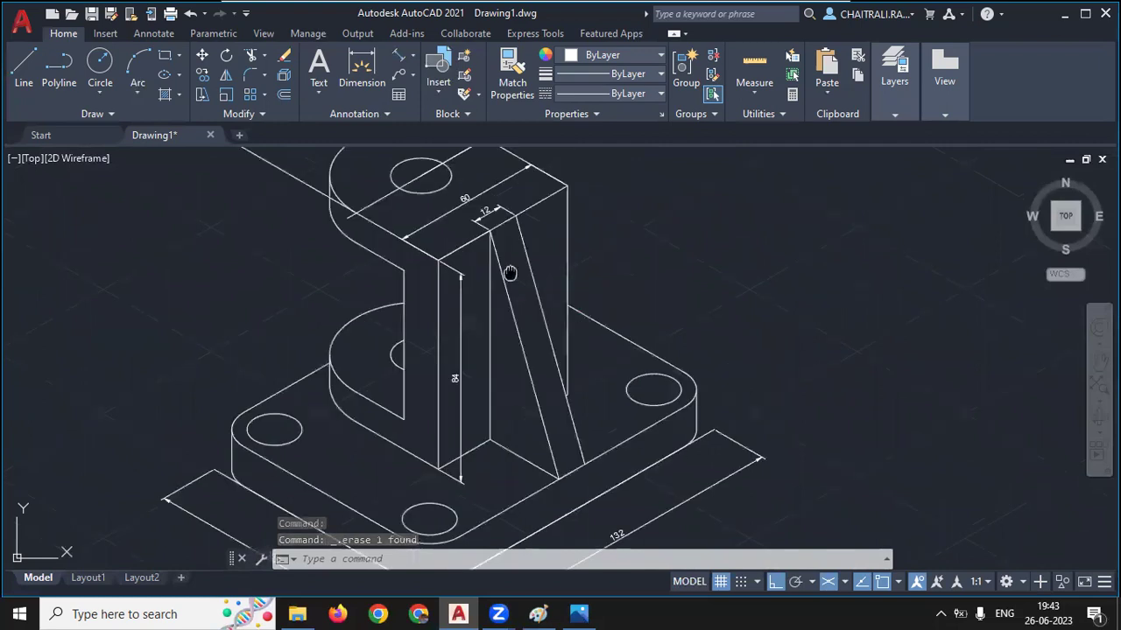
{"action": "scroll", "coordinate": [509, 273], "scroll_direction": "up", "scroll_amount": 2}
{"action": "left_click_drag", "start_coordinate": [525, 175], "coordinate": [488, 280]}
{"action": "key", "text": "Delete"}
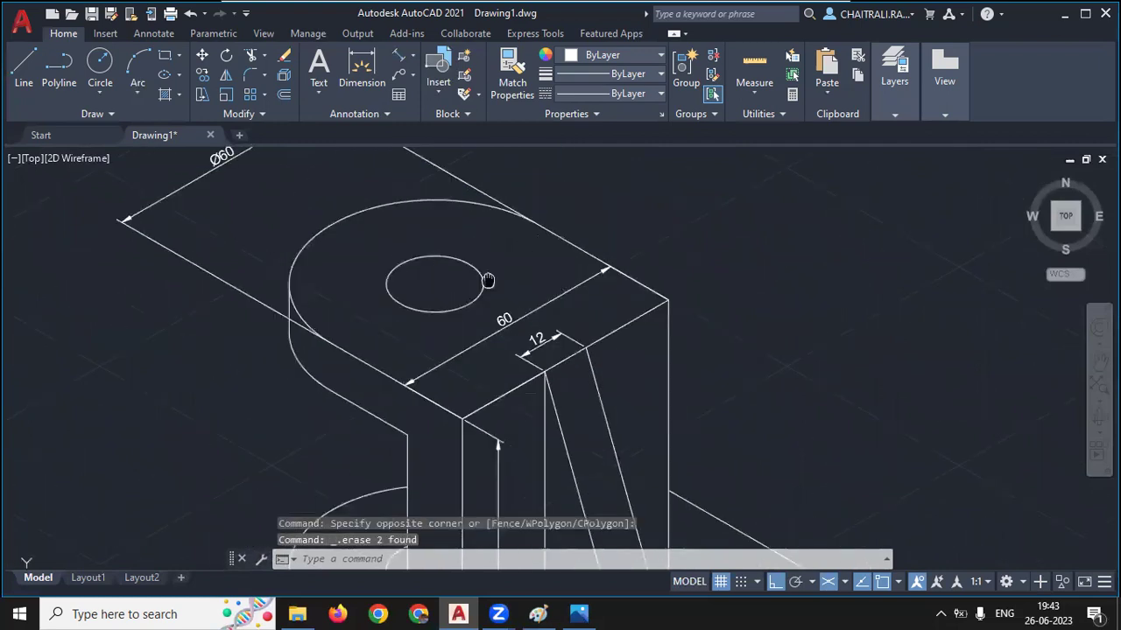
{"action": "scroll", "coordinate": [488, 280], "scroll_direction": "down", "scroll_amount": 3}
{"action": "scroll", "coordinate": [446, 304], "scroll_direction": "down", "scroll_amount": 2}
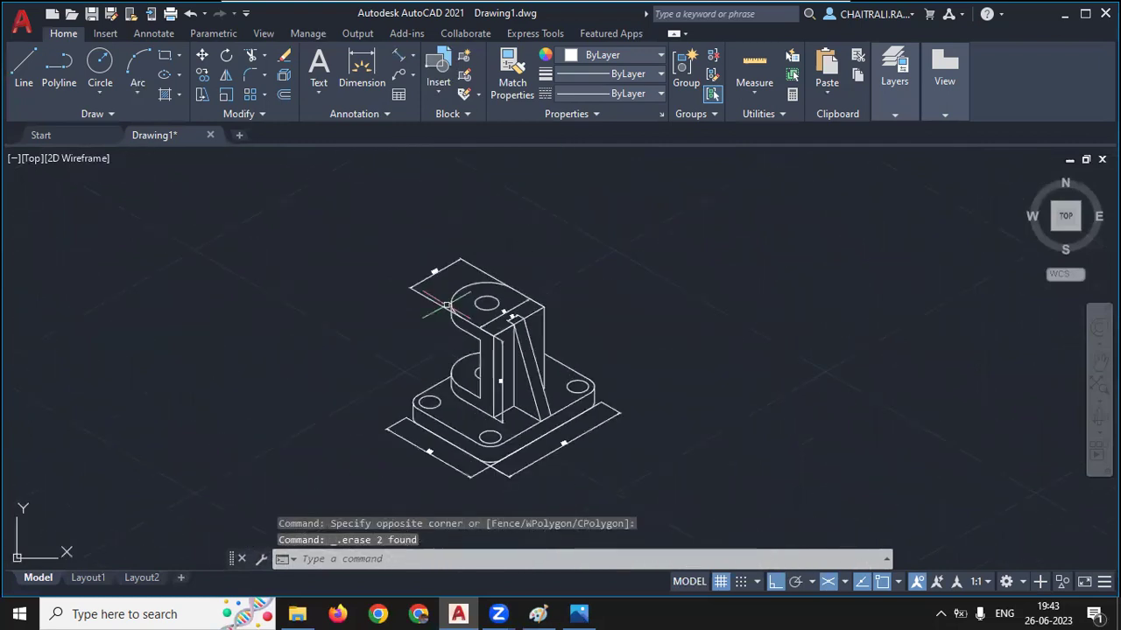
{"action": "scroll", "coordinate": [445, 386], "scroll_direction": "up", "scroll_amount": 2}
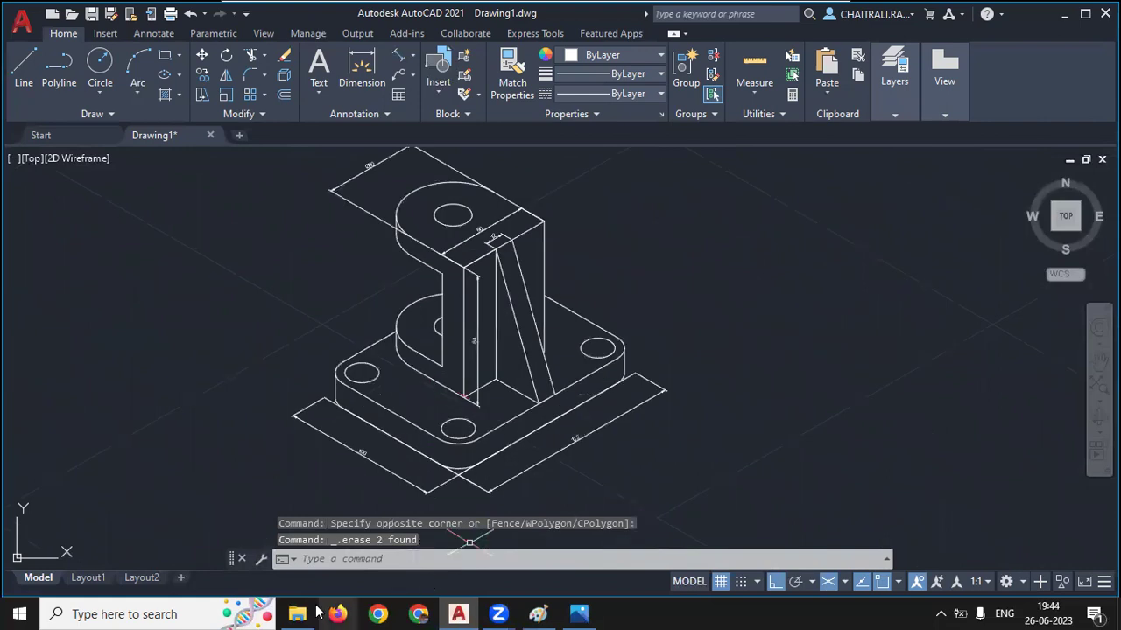
Briefly browse the Downloads folder in File Explorer, then return to AutoCAD
{"action": "left_click", "coordinate": [300, 613]}
{"action": "left_click", "coordinate": [300, 613]}
{"action": "left_click", "coordinate": [300, 613]}
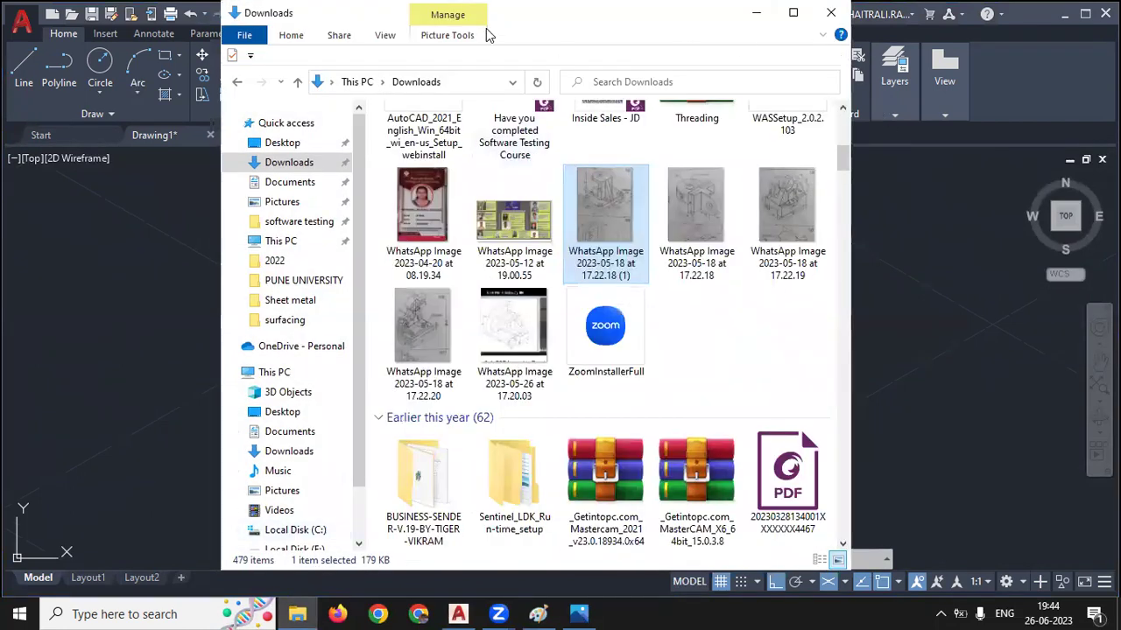
{"action": "key", "text": "alt+Tab"}
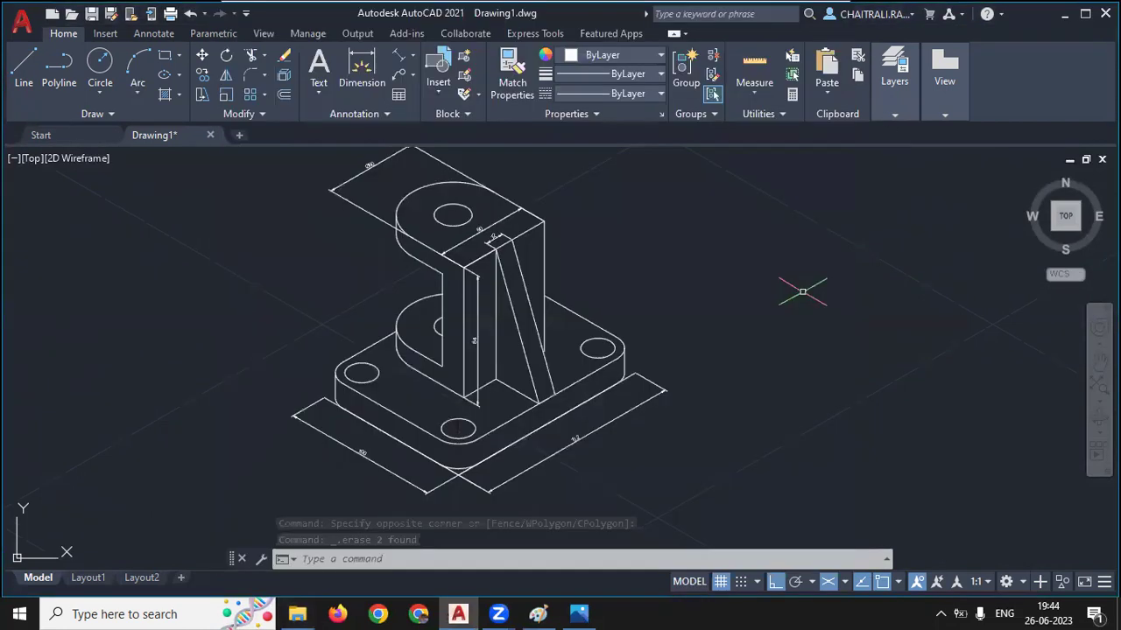
Pan and zoom to frame the bracket, cancelling any active command
{"action": "scroll", "coordinate": [802, 292], "scroll_direction": "down", "scroll_amount": 3}
{"action": "scroll", "coordinate": [604, 350], "scroll_direction": "up", "scroll_amount": 4}
{"action": "scroll", "coordinate": [380, 305], "scroll_direction": "down", "scroll_amount": 4}
{"action": "mouse_move", "coordinate": [380, 306]}
{"action": "middle_mouse_down"}
{"action": "mouse_move", "coordinate": [626, 303]}
{"action": "mouse_move", "coordinate": [593, 294]}
{"action": "middle_mouse_up"}
{"action": "scroll", "coordinate": [613, 296], "scroll_direction": "up", "scroll_amount": 4}
{"action": "scroll", "coordinate": [675, 387], "scroll_direction": "up", "scroll_amount": 5}
{"action": "scroll", "coordinate": [682, 382], "scroll_direction": "down", "scroll_amount": 5}
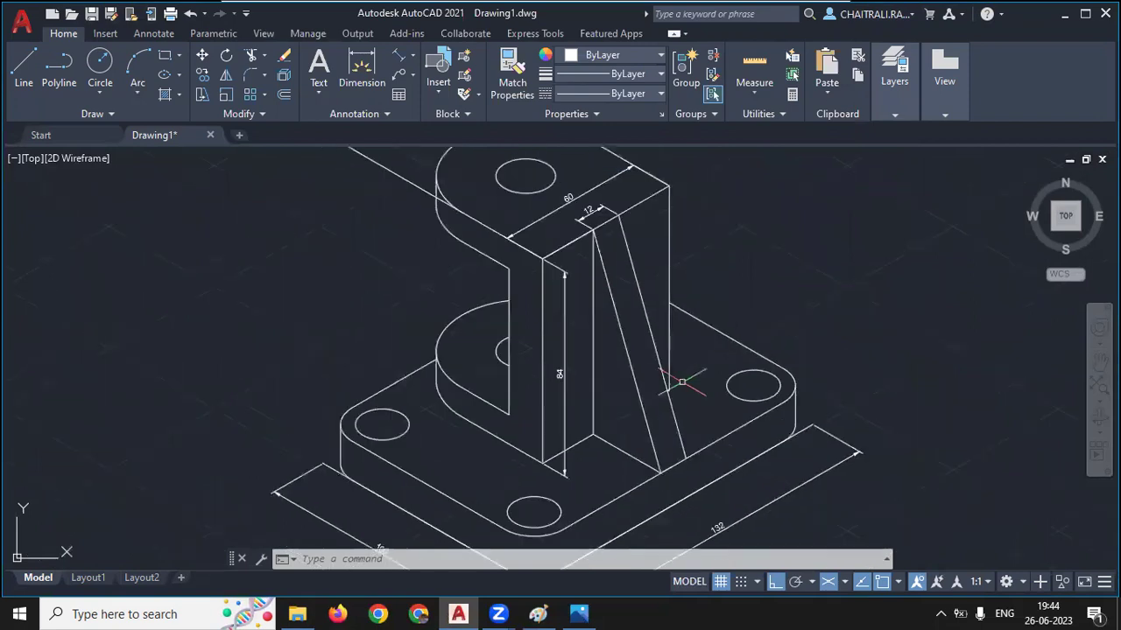
{"action": "middle_click_drag", "start_coordinate": [682, 382], "coordinate": [681, 402]}
{"action": "key", "text": "Escape"}
{"action": "key", "text": "Escape"}
{"action": "key", "text": "Escape"}
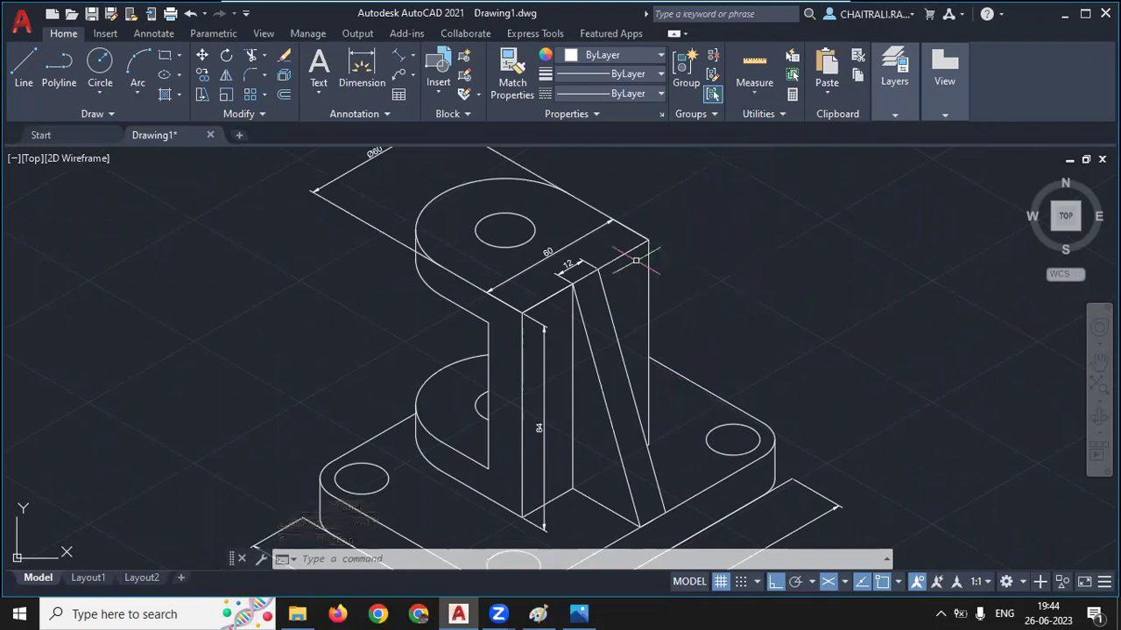
Erase the extra line beside the 132 dimension below the base plate
{"action": "middle_click_drag", "start_coordinate": [618, 249], "coordinate": [754, 397]}
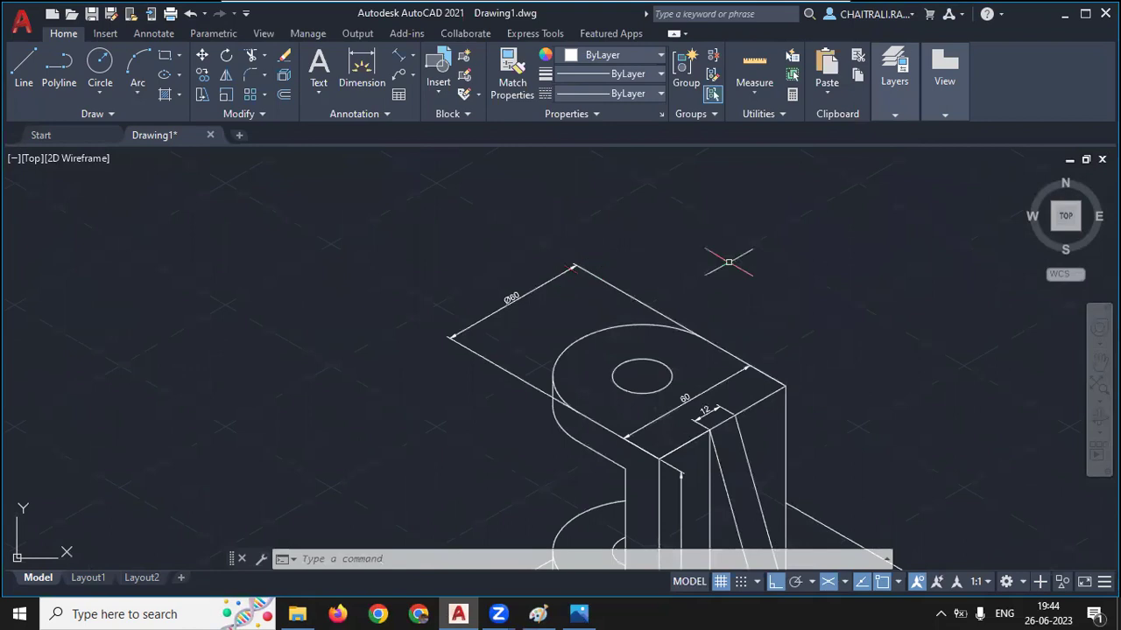
{"action": "middle_click_drag", "start_coordinate": [725, 257], "coordinate": [658, 224]}
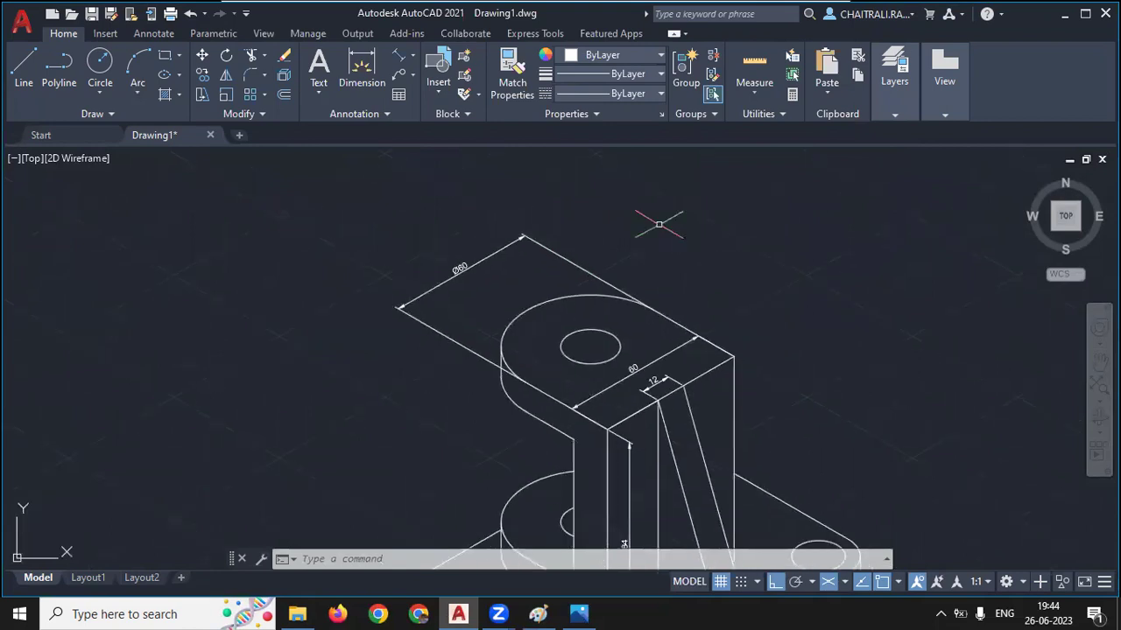
{"action": "scroll", "coordinate": [687, 280], "scroll_direction": "down", "scroll_amount": 2}
{"action": "scroll", "coordinate": [666, 284], "scroll_direction": "down", "scroll_amount": 1}
{"action": "scroll", "coordinate": [675, 303], "scroll_direction": "down", "scroll_amount": 1}
{"action": "scroll", "coordinate": [726, 388], "scroll_direction": "up", "scroll_amount": 1}
{"action": "scroll", "coordinate": [726, 393], "scroll_direction": "up", "scroll_amount": 1}
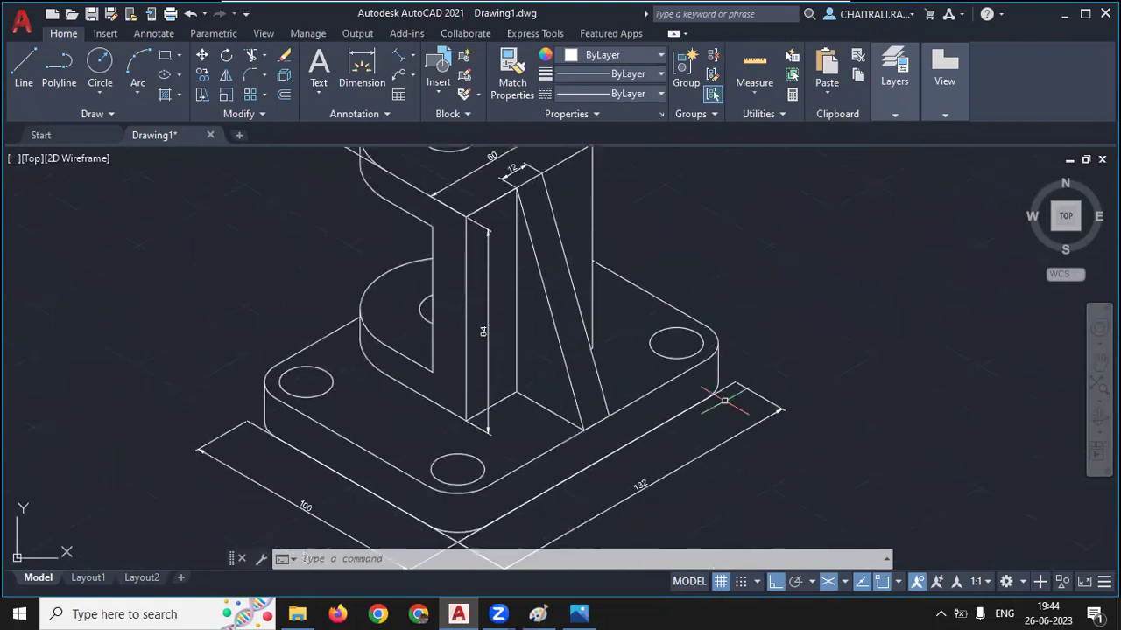
{"action": "scroll", "coordinate": [726, 388], "scroll_direction": "up", "scroll_amount": 2}
{"action": "left_click", "coordinate": [734, 375]}
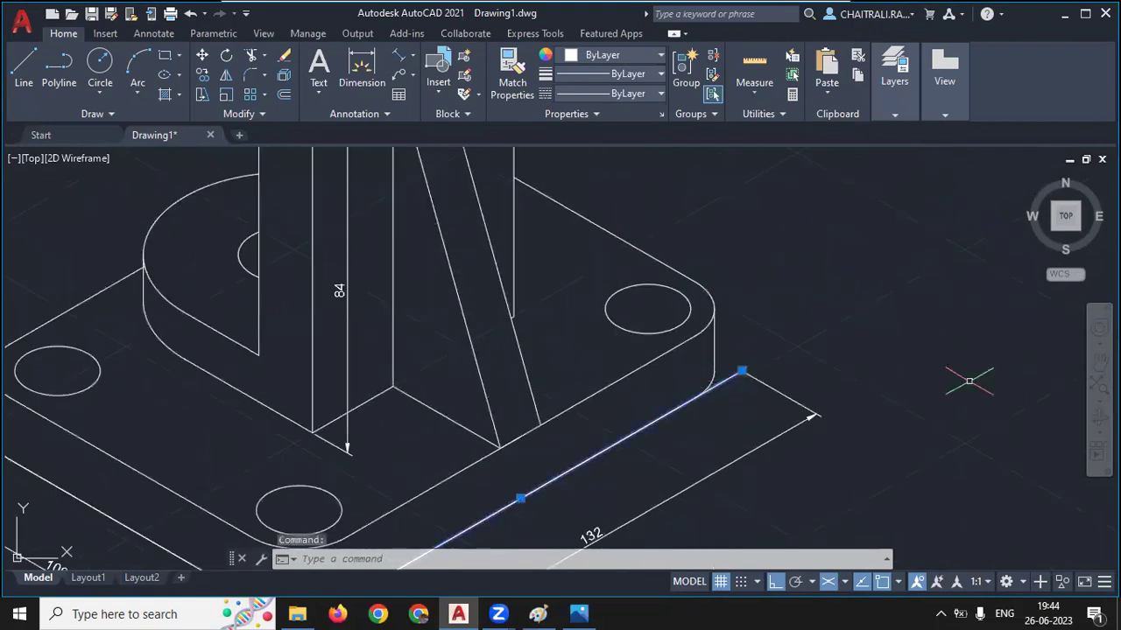
{"action": "key", "text": "Delete"}
{"action": "mouse_move", "coordinate": [800, 254]}
{"action": "middle_mouse_down"}
{"action": "mouse_move", "coordinate": [815, 256]}
{"action": "mouse_move", "coordinate": [777, 282]}
{"action": "middle_mouse_up"}
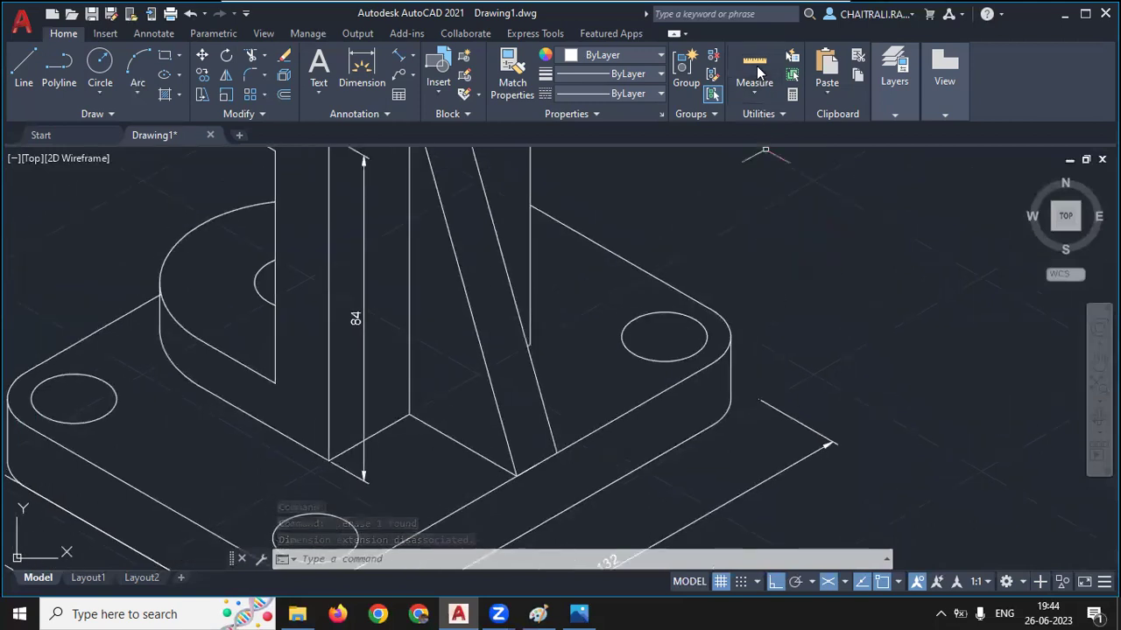